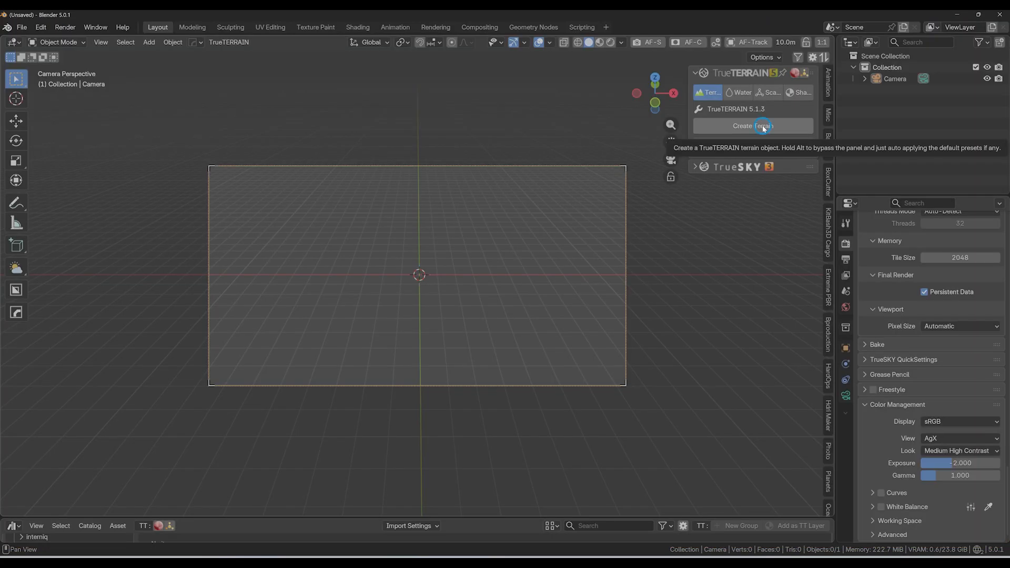
# Begin creating a TrueTERRAIN terrain whose initial layer is a Height Map sourced from a file
pyautogui.click(763, 125)
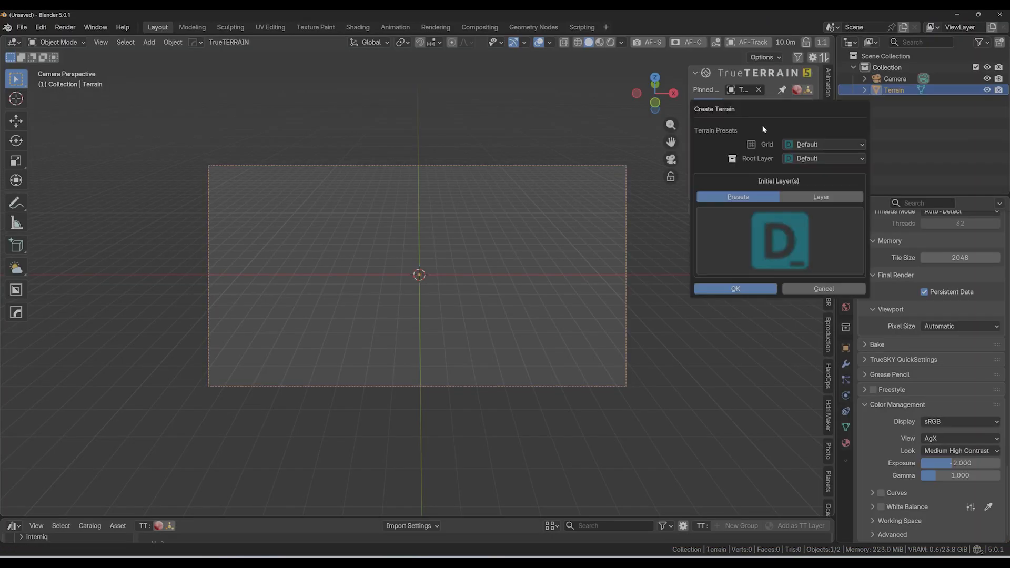
pyautogui.click(821, 198)
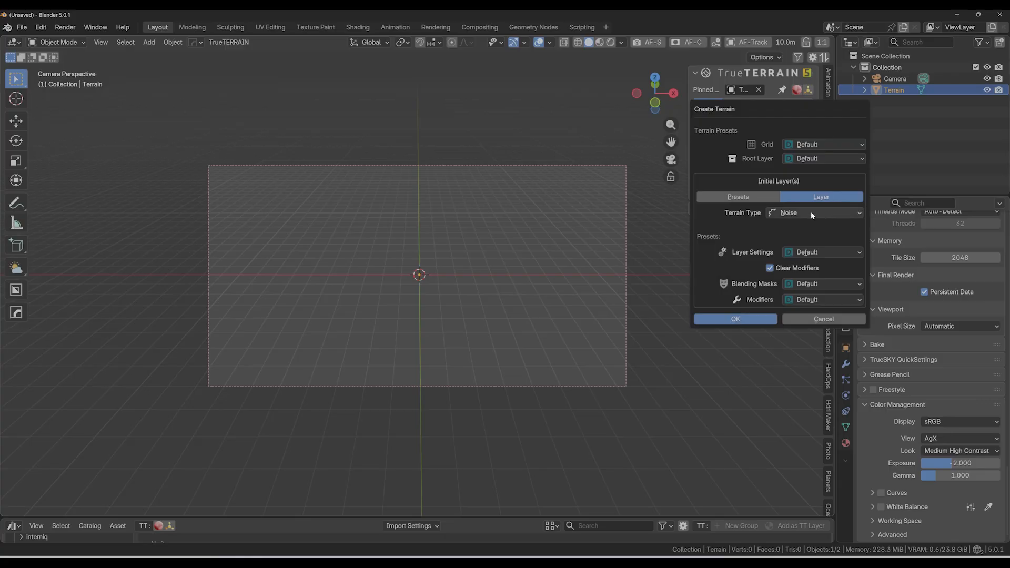
pyautogui.click(818, 213)
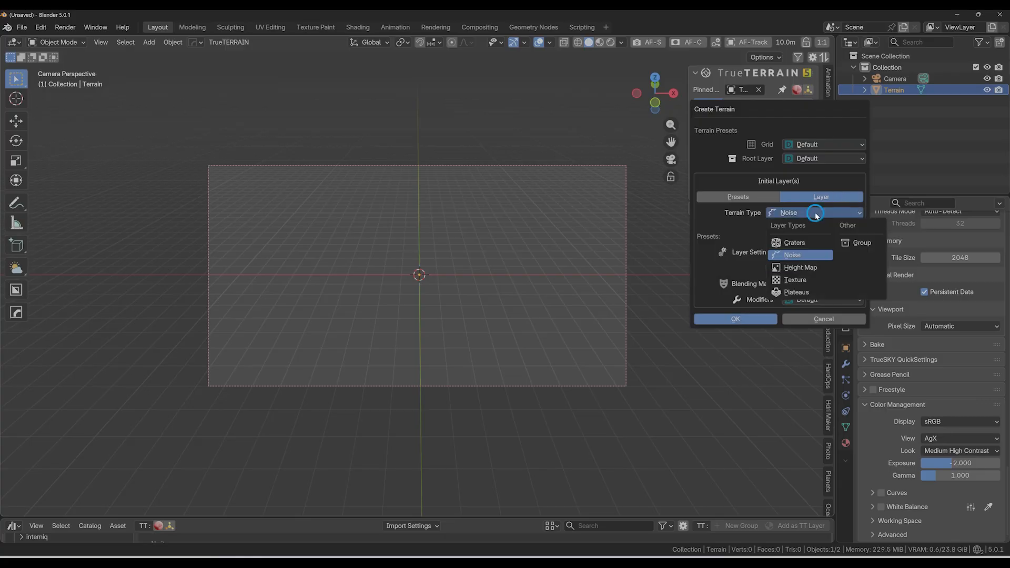
pyautogui.click(802, 268)
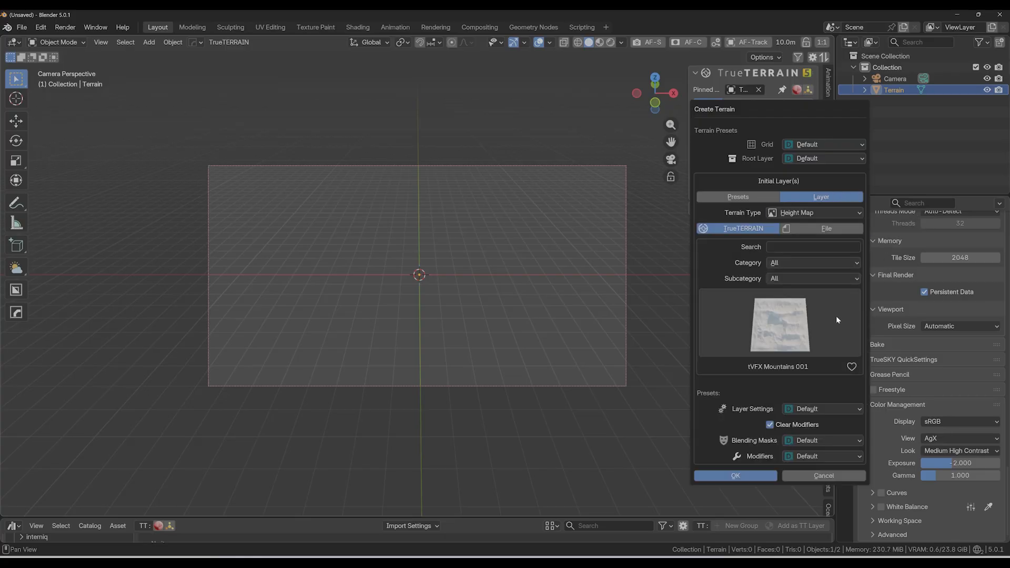
pyautogui.click(829, 234)
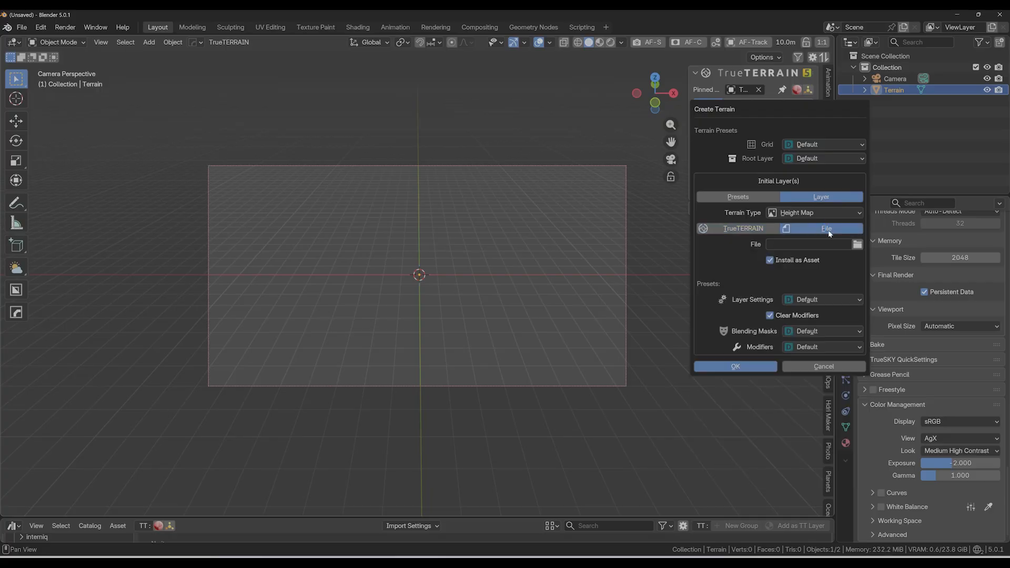
# Load Ground_Hills.exr from the HeightMaps folder as the height map and create the terrain
pyautogui.click(858, 245)
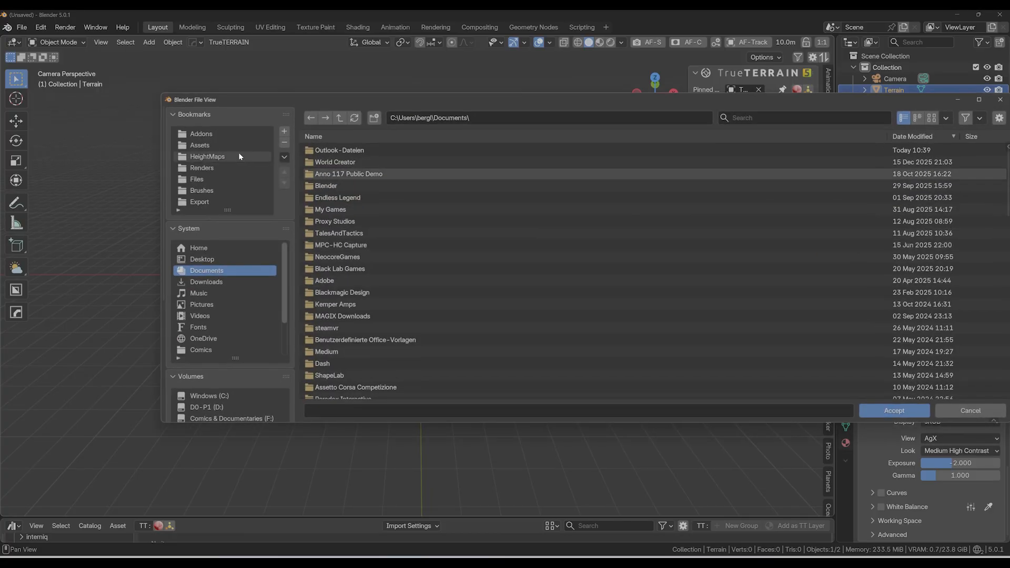
pyautogui.click(225, 156)
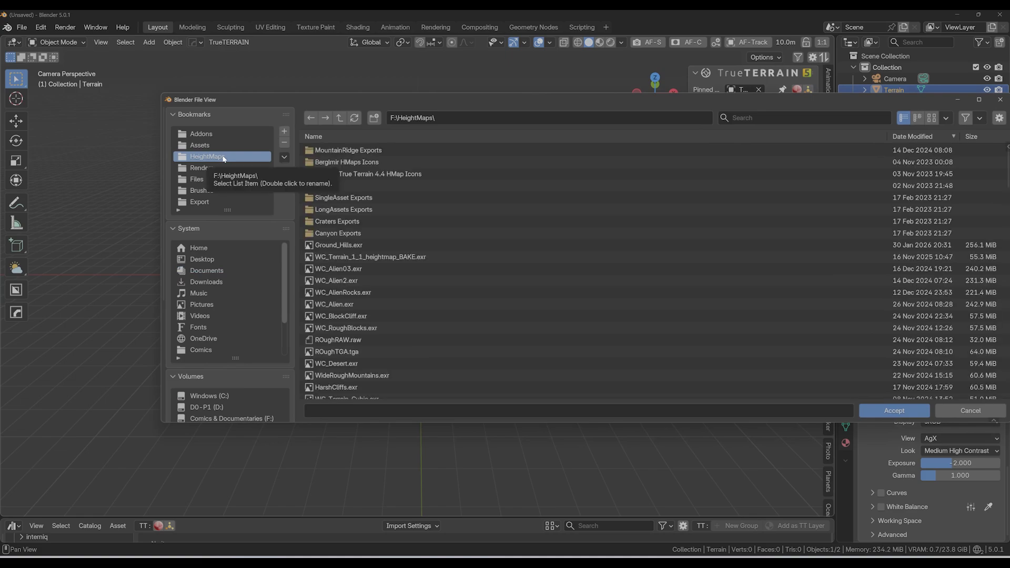
pyautogui.click(360, 245)
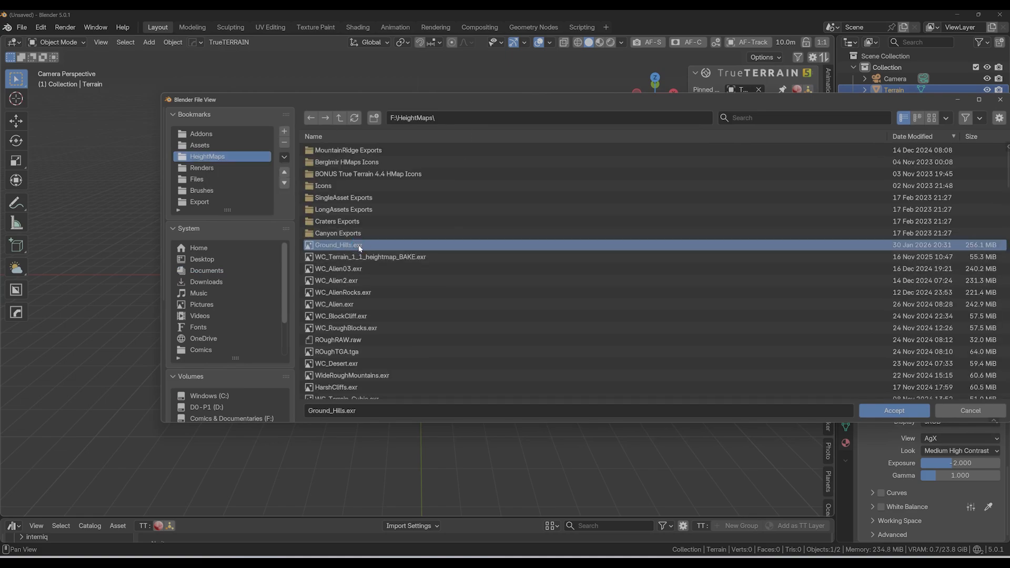
pyautogui.click(891, 411)
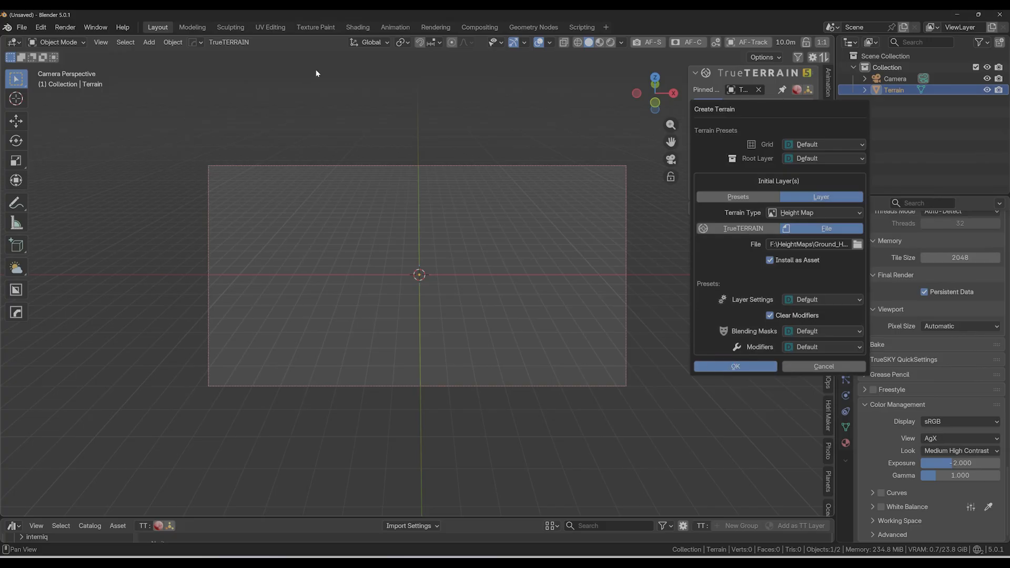
pyautogui.click(735, 369)
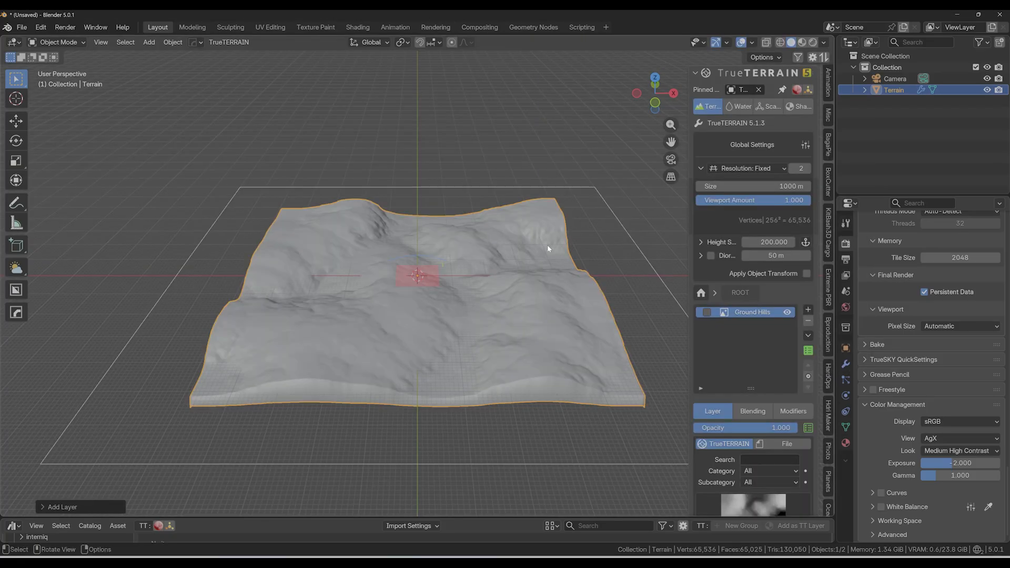
# Anchor the terrain's height scale to its Lowest point
pyautogui.moveTo(547, 245); pyautogui.dragTo(495, 252, button='middle')
pyautogui.moveTo(535, 186); pyautogui.dragTo(528, 314, button='middle')
pyautogui.click(805, 242)
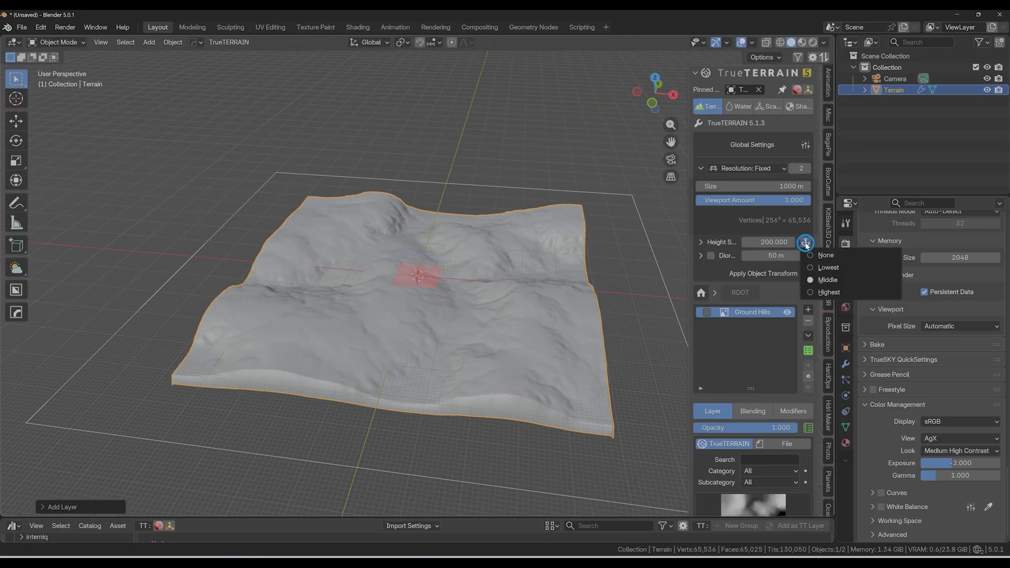
pyautogui.click(821, 269)
pyautogui.moveTo(476, 266); pyautogui.dragTo(557, 300, button='middle')
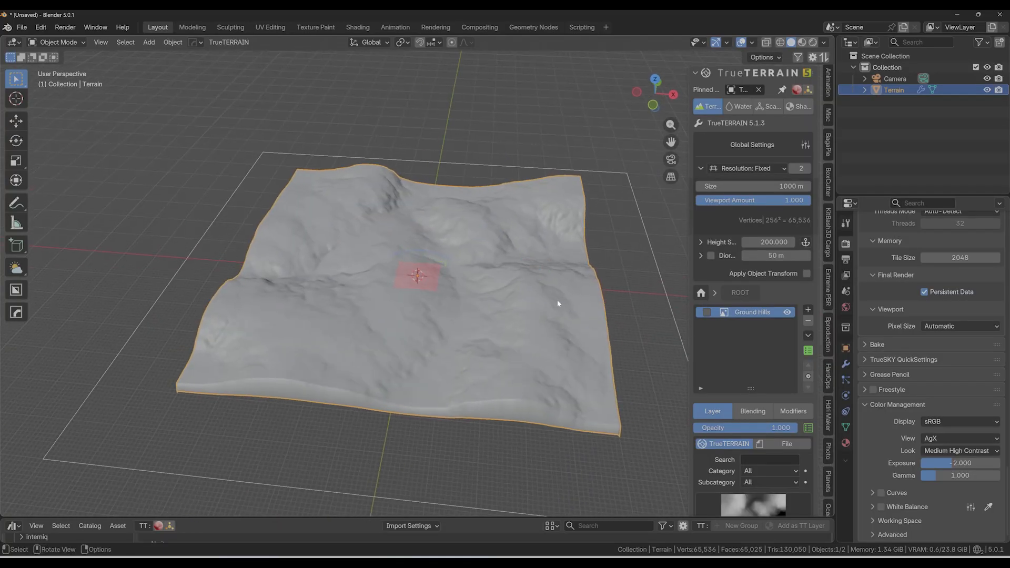
# Set both the overall terrain size and the Ground Hills layer size to 100 m
pyautogui.click(758, 186)
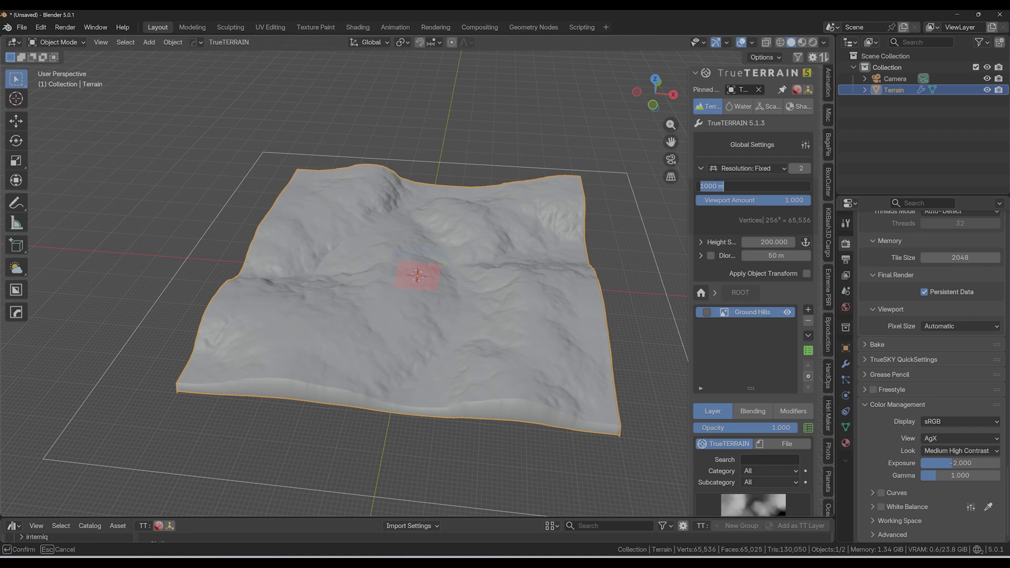
pyautogui.write('100')
pyautogui.press('Return')
pyautogui.scroll(-10, 758, 377)
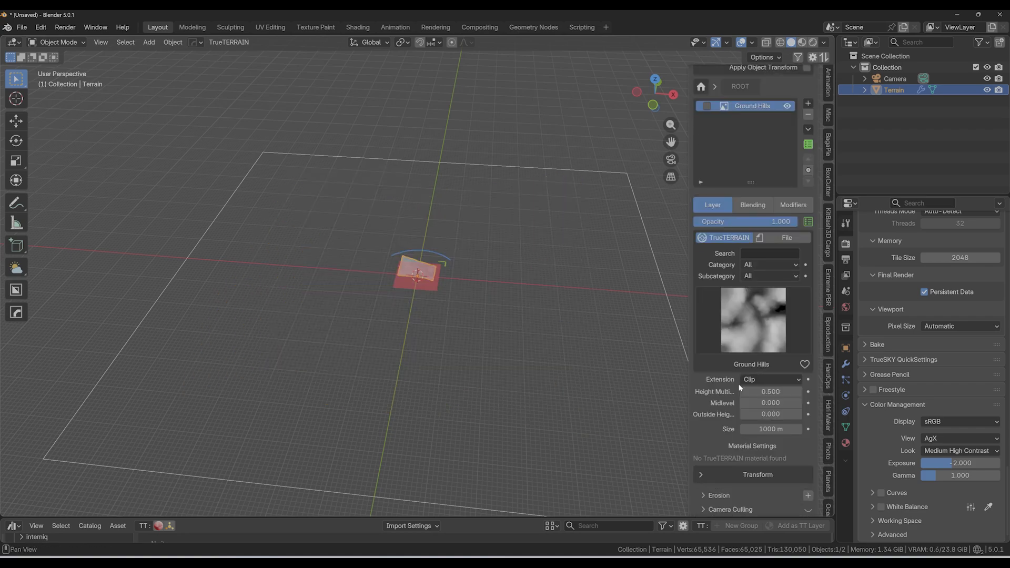
pyautogui.click(766, 372)
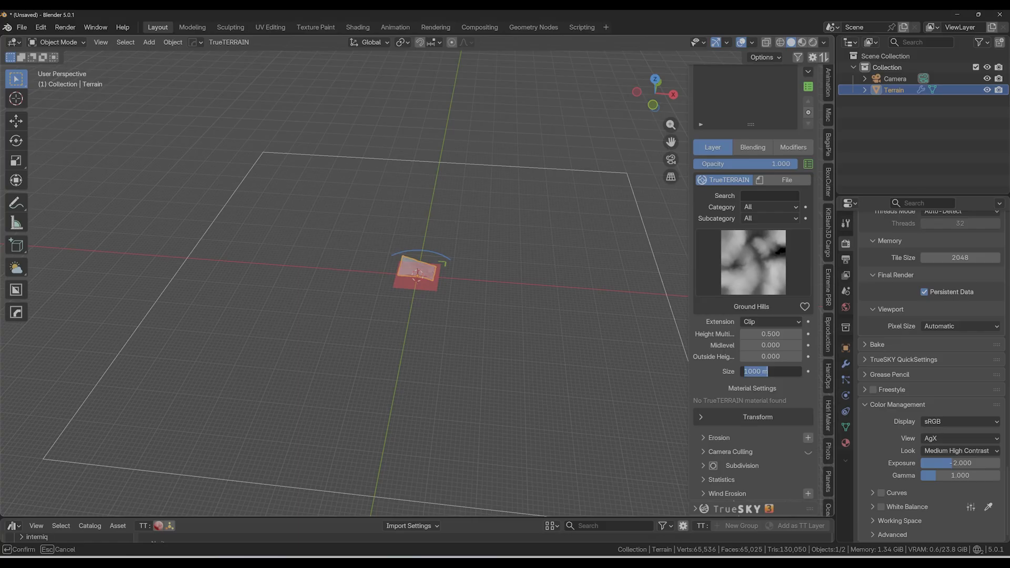
pyautogui.write('100')
pyautogui.press('Return')
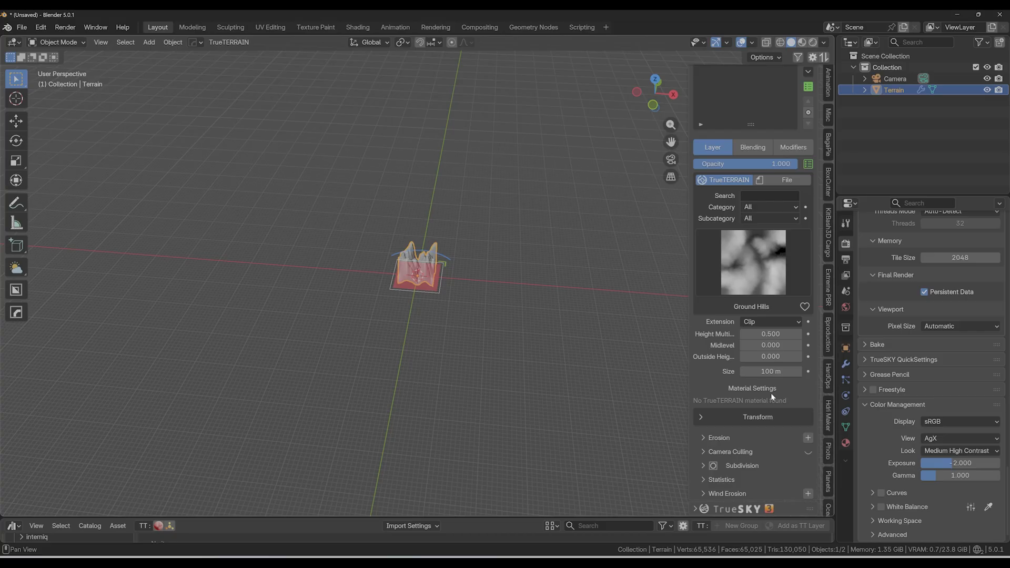
# Set the Ground Hills layer's height multiplier to 0.03
pyautogui.click(778, 334)
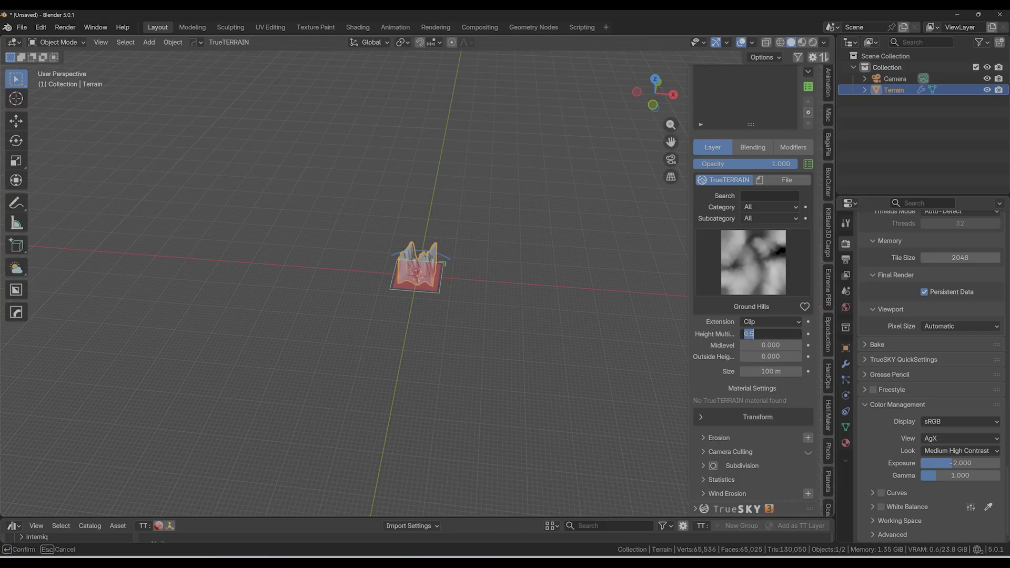
pyautogui.write('0.03')
pyautogui.press('Return')
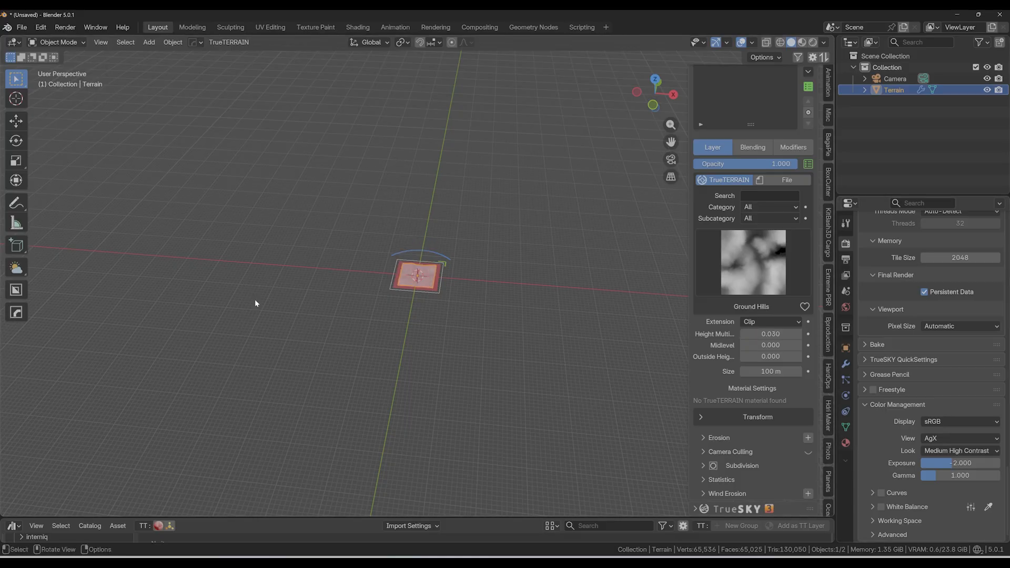
# Lock the camera to the view, frame a low shot across the hills toward the horizon, and deselect the terrain
pyautogui.press('KP_0')
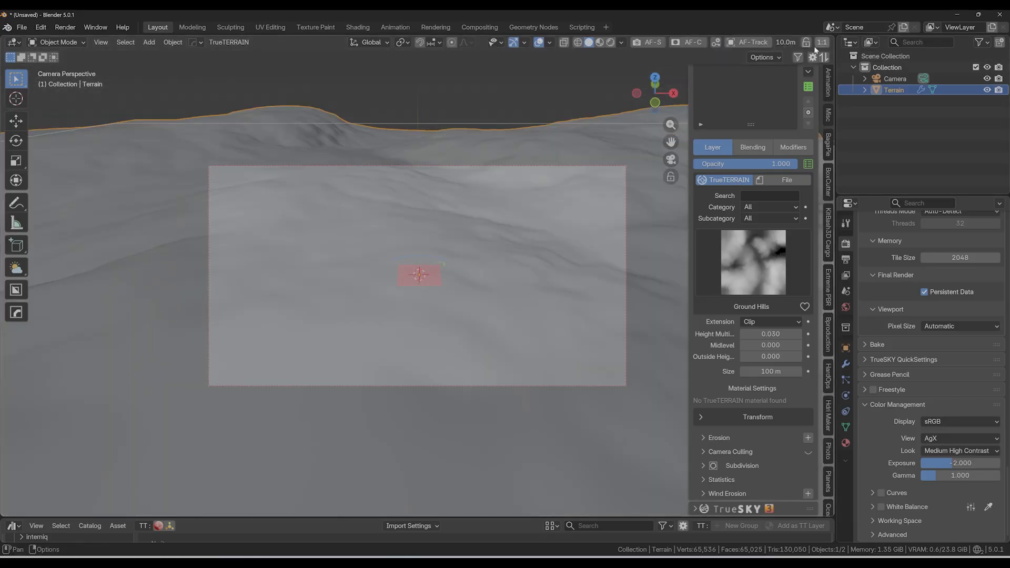
pyautogui.moveTo(430, 300); pyautogui.dragTo(388, 315, button='middle')
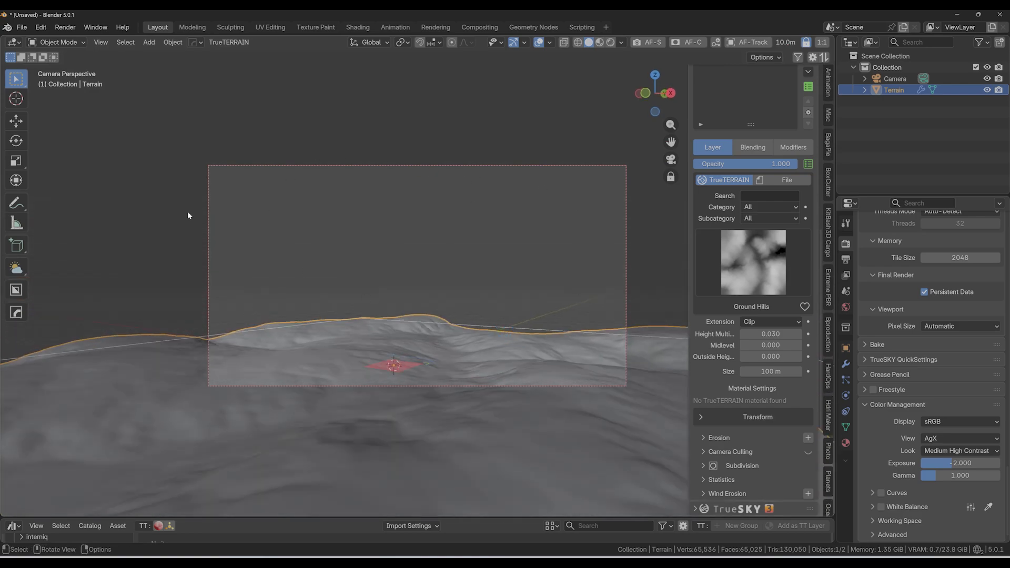
pyautogui.moveTo(519, 384); pyautogui.dragTo(534, 345, button='middle')
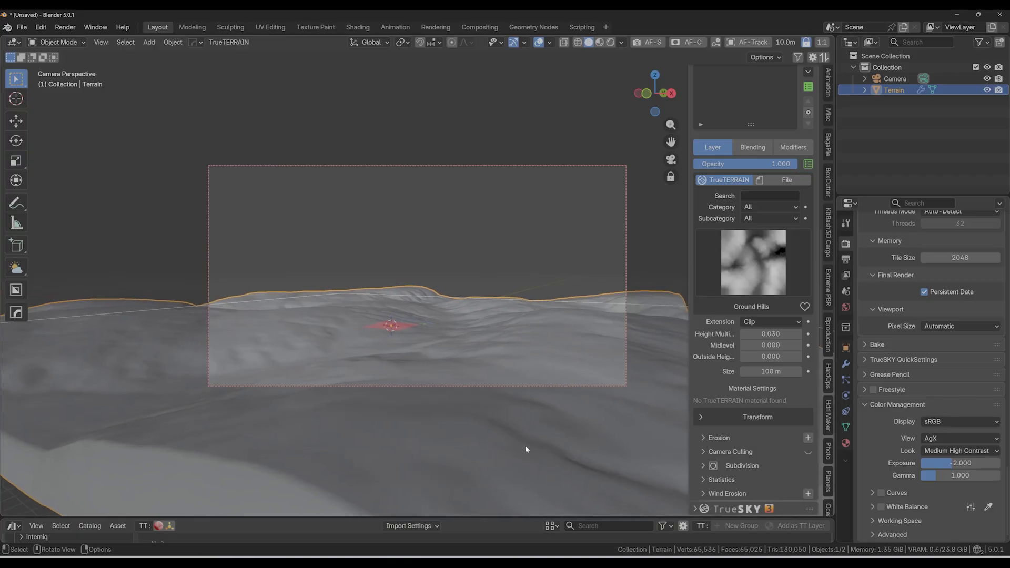
pyautogui.click(542, 203)
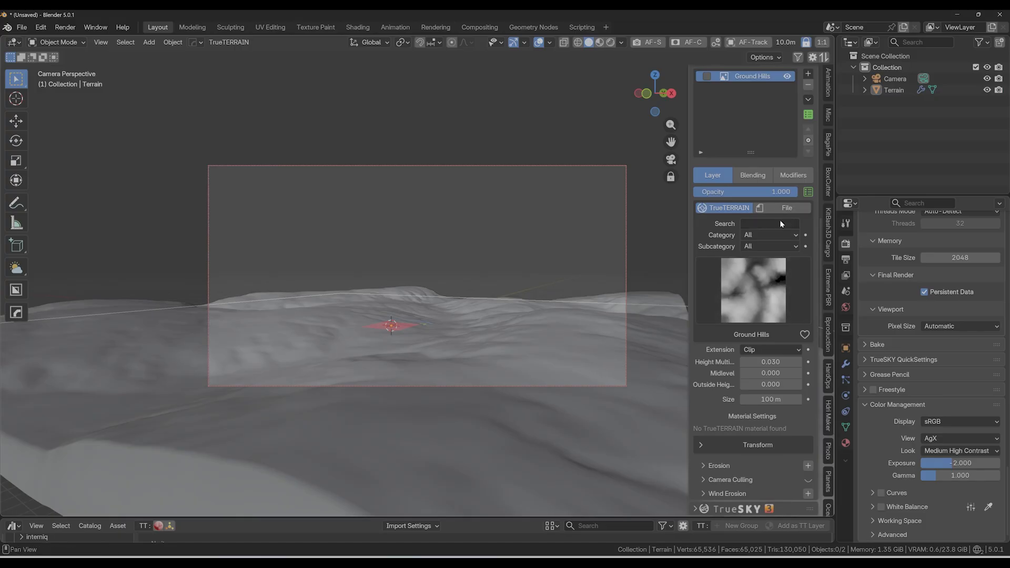
# Set the terrain's fixed grid resolution to 2560 vertices per side
pyautogui.scroll(2, 780, 221)
pyautogui.scroll(8, 780, 226)
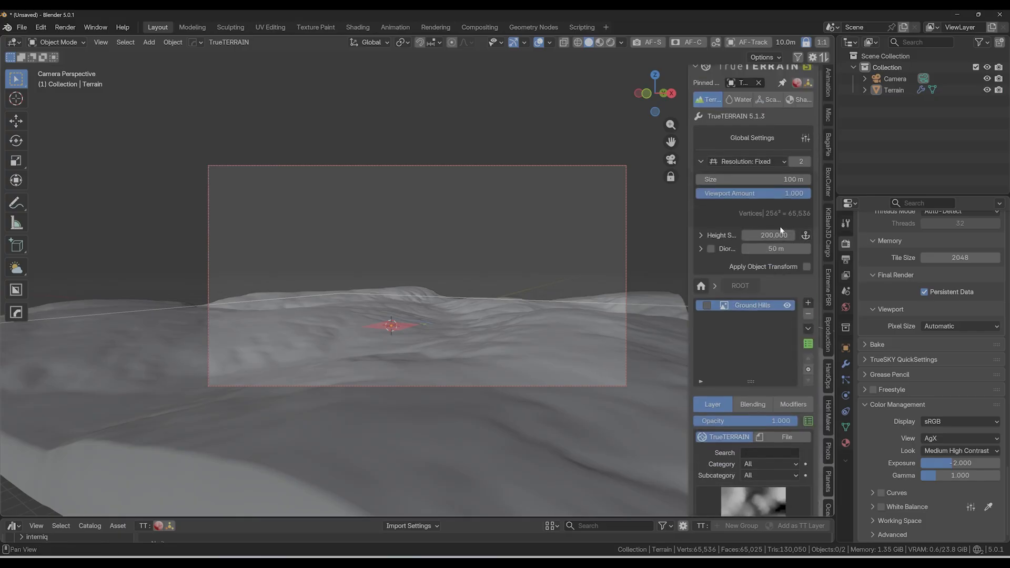
pyautogui.click(799, 162)
pyautogui.click(805, 162)
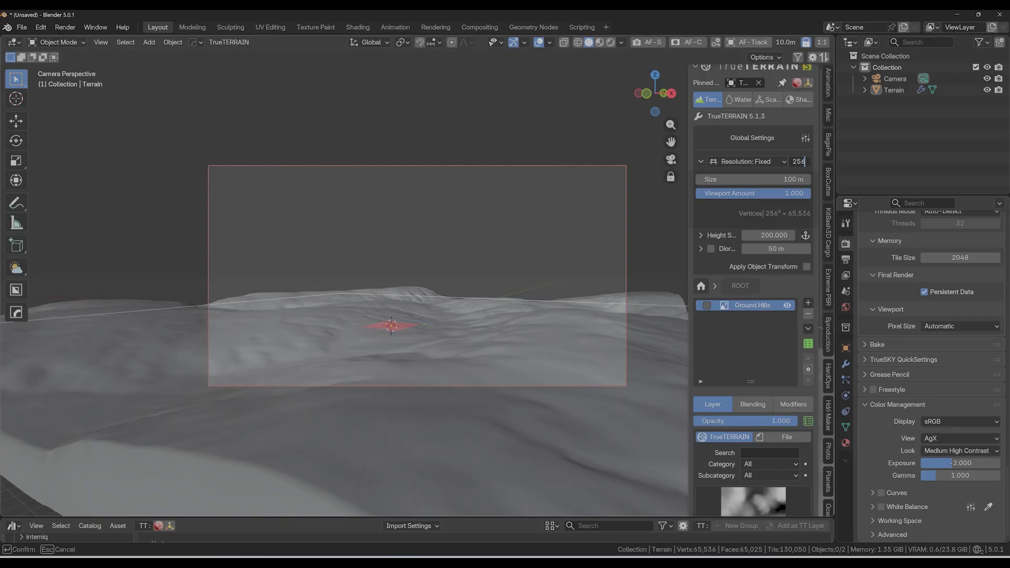
pyautogui.write('0')
pyautogui.press('Return')
# Set the terrain's Viewport Amount to 0.25
pyautogui.click(756, 194)
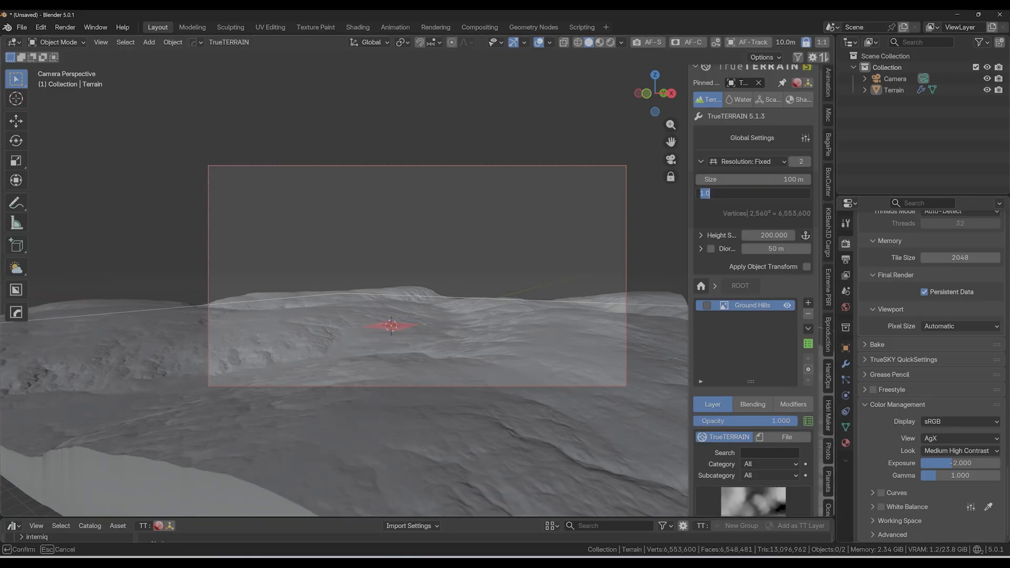
pyautogui.write('0.25')
pyautogui.press('Return')
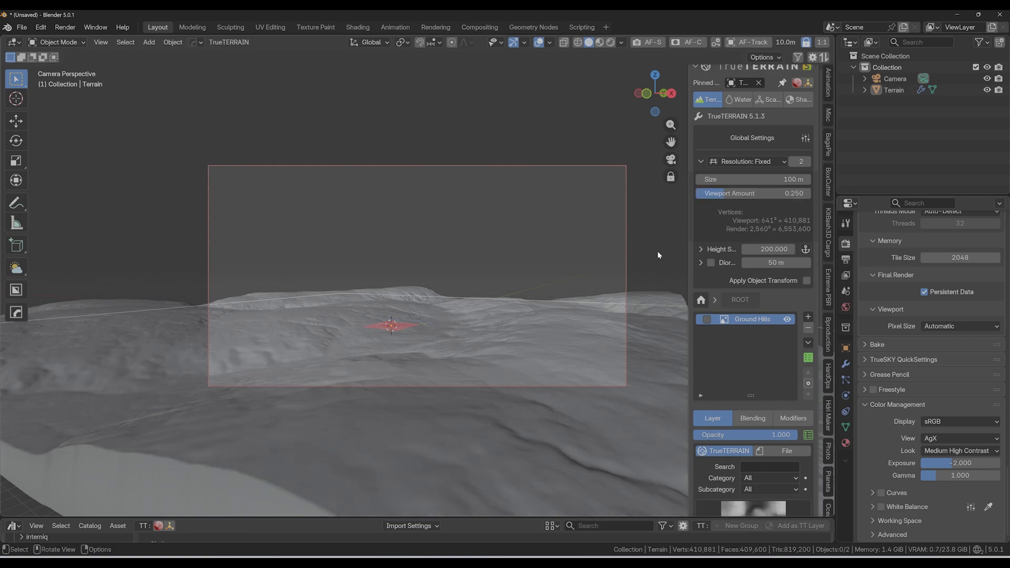
# Unlock the camera from the view and preview the terrain through it in rendered shading
pyautogui.moveTo(413, 316); pyautogui.dragTo(339, 377, button='middle')
pyautogui.press('KP_0')
pyautogui.click(610, 42)
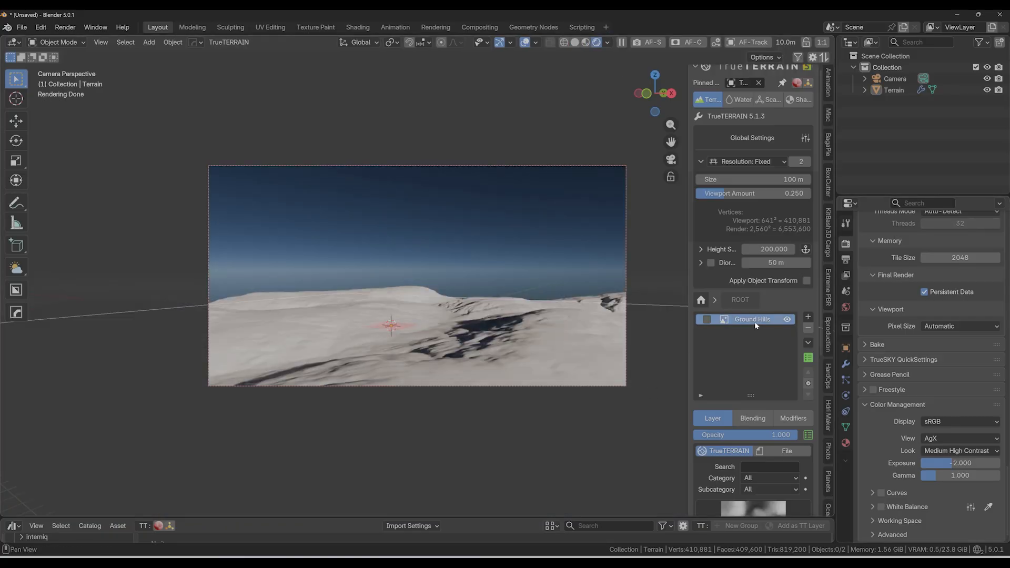
# Review the world's Sky Texture settings, including sun, altitude, atmosphere values and background strength
pyautogui.scroll(2, 755, 315)
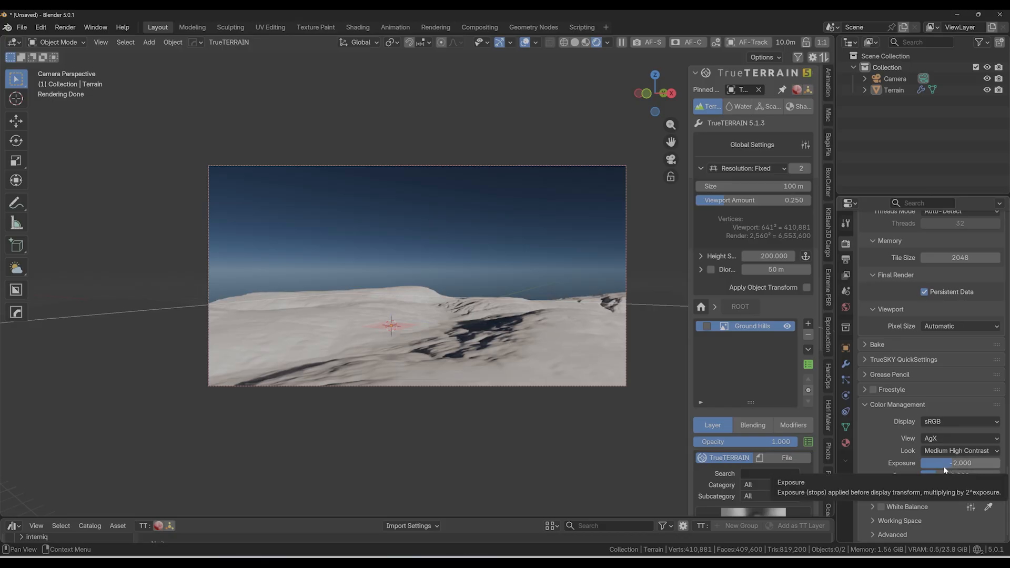
pyautogui.scroll(10, 923, 331)
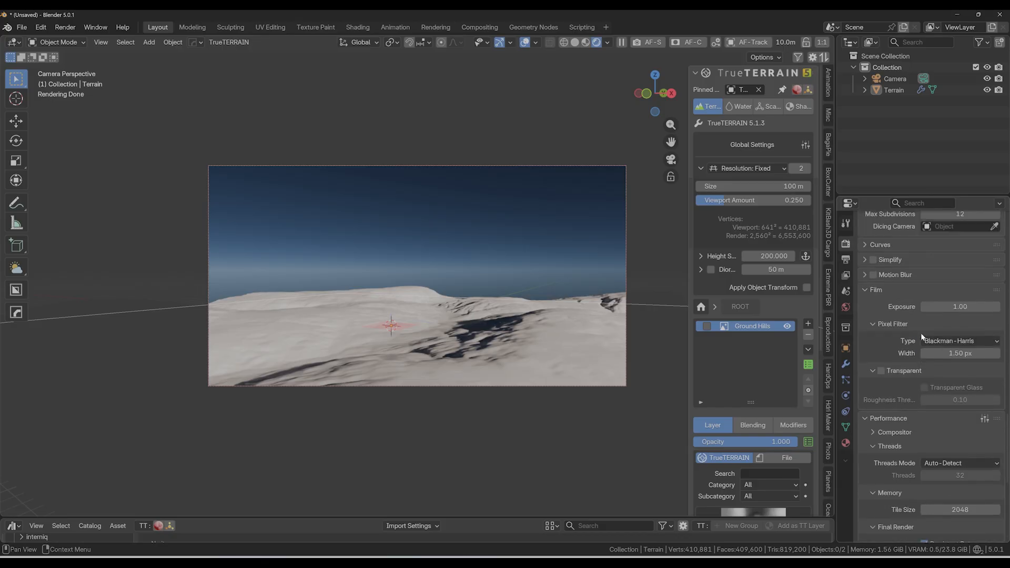
pyautogui.click(846, 307)
pyautogui.scroll(-5, 932, 370)
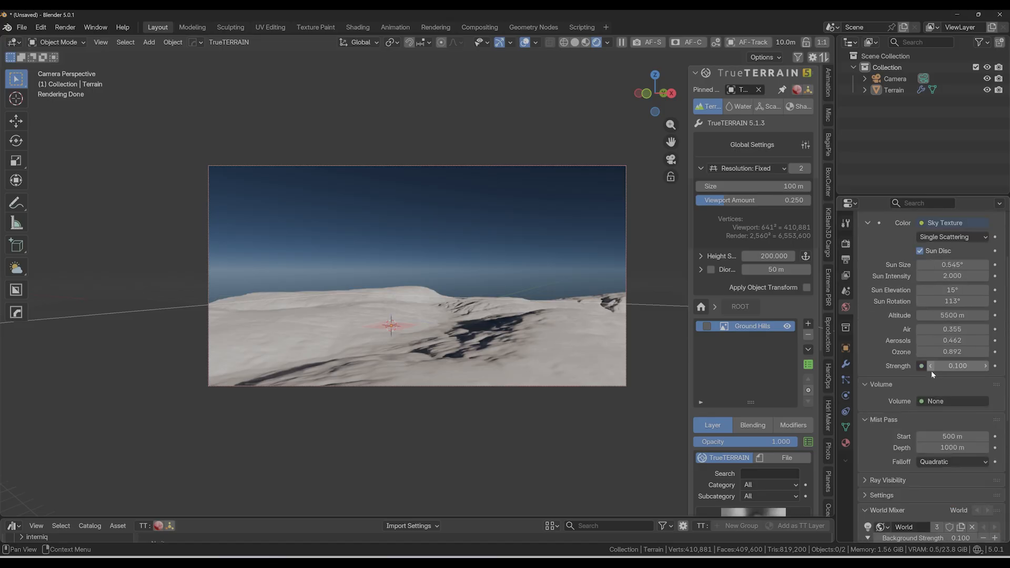
pyautogui.scroll(3, 931, 370)
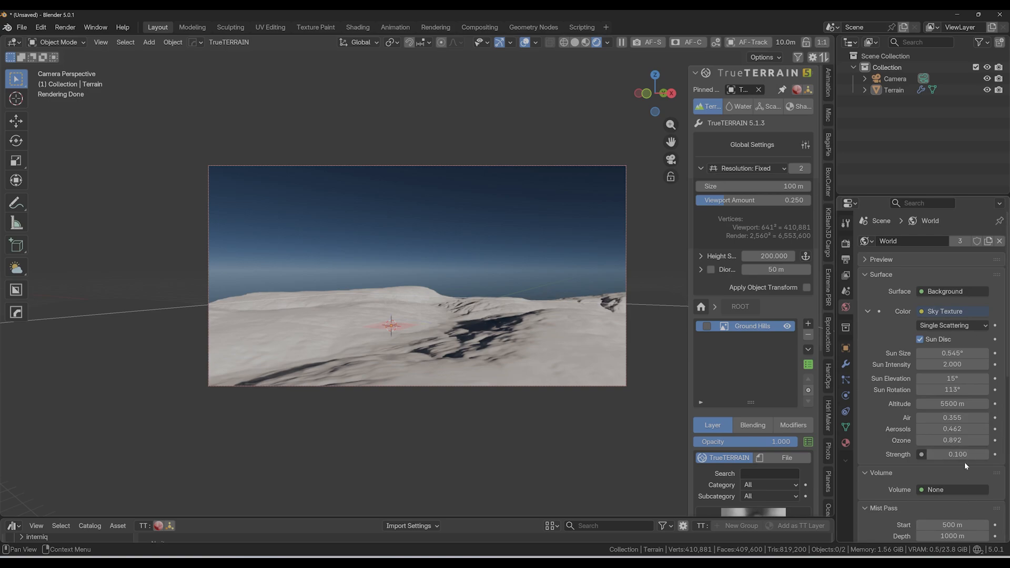
pyautogui.scroll(-7, 965, 462)
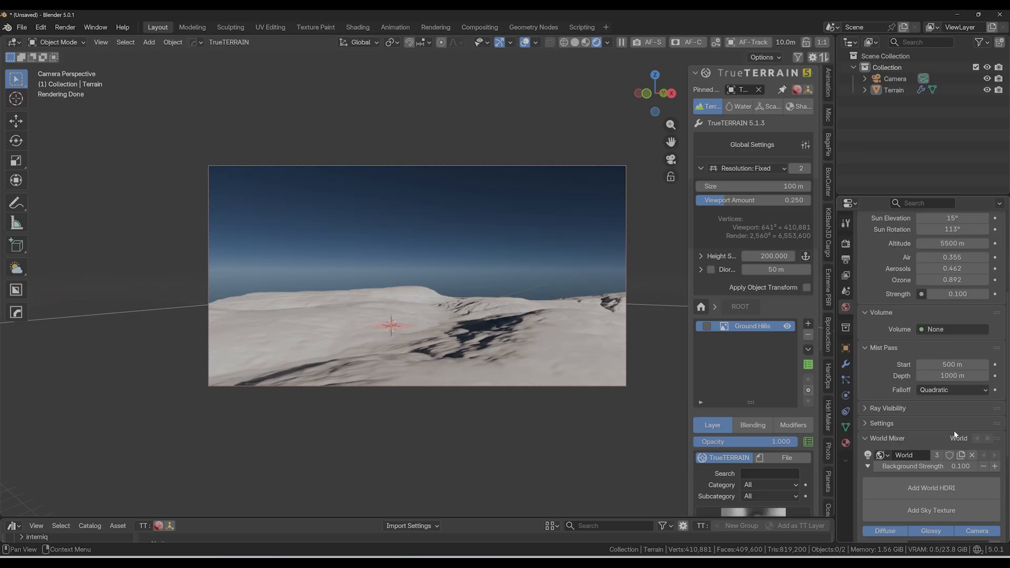
# Create a terrain material from a single texture layer using the grassy Bergpack G...ittered 001 texture with default presets
pyautogui.click(801, 107)
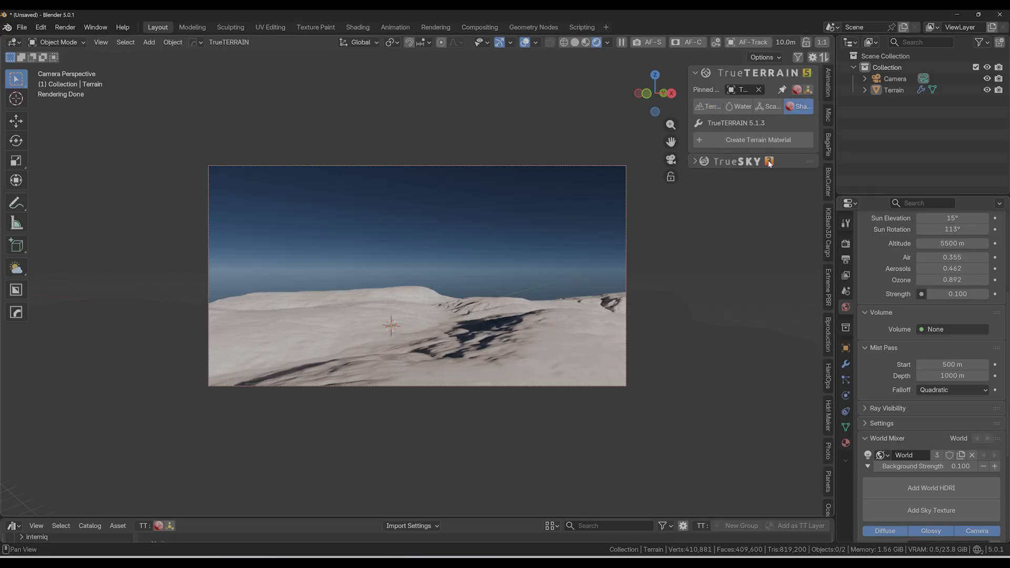
pyautogui.click(730, 140)
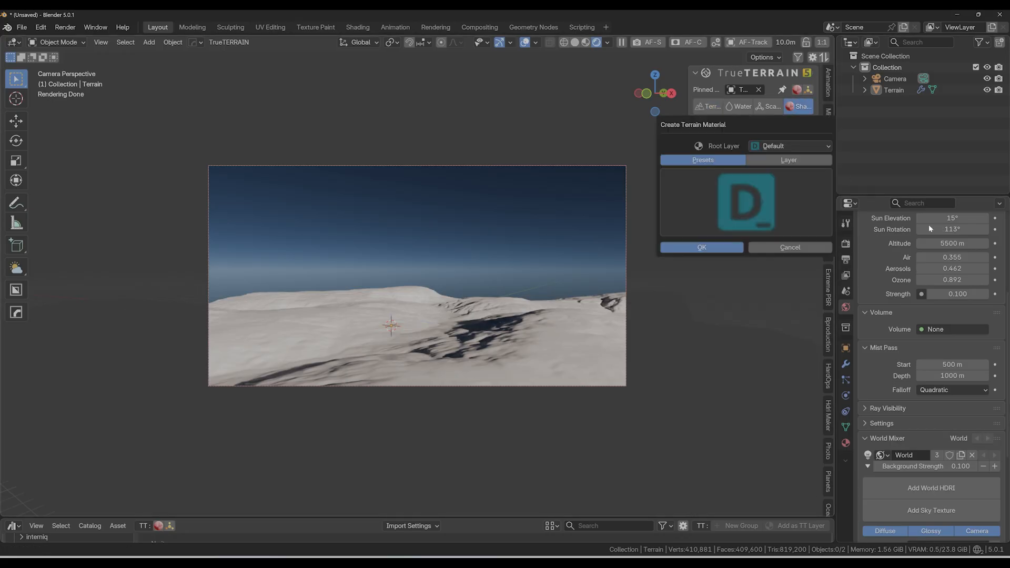
pyautogui.click(788, 160)
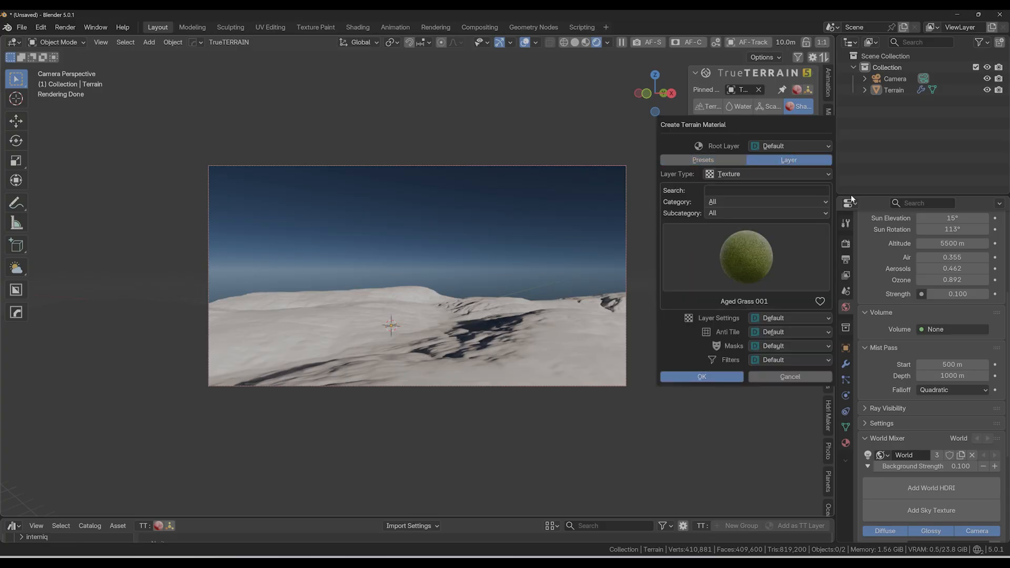
pyautogui.click(757, 247)
pyautogui.click(757, 244)
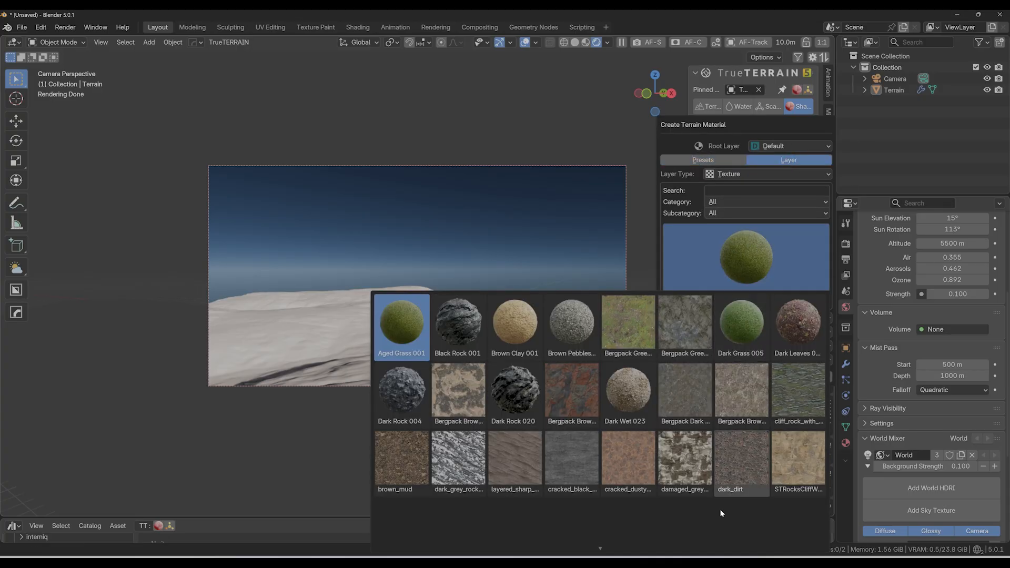
pyautogui.scroll(-5, 684, 447)
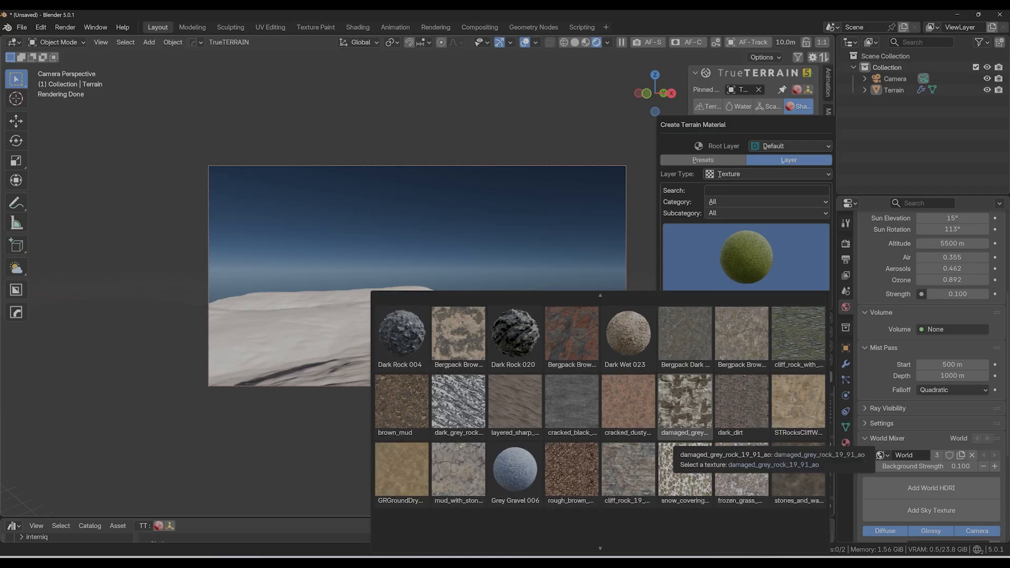
pyautogui.scroll(-1, 684, 449)
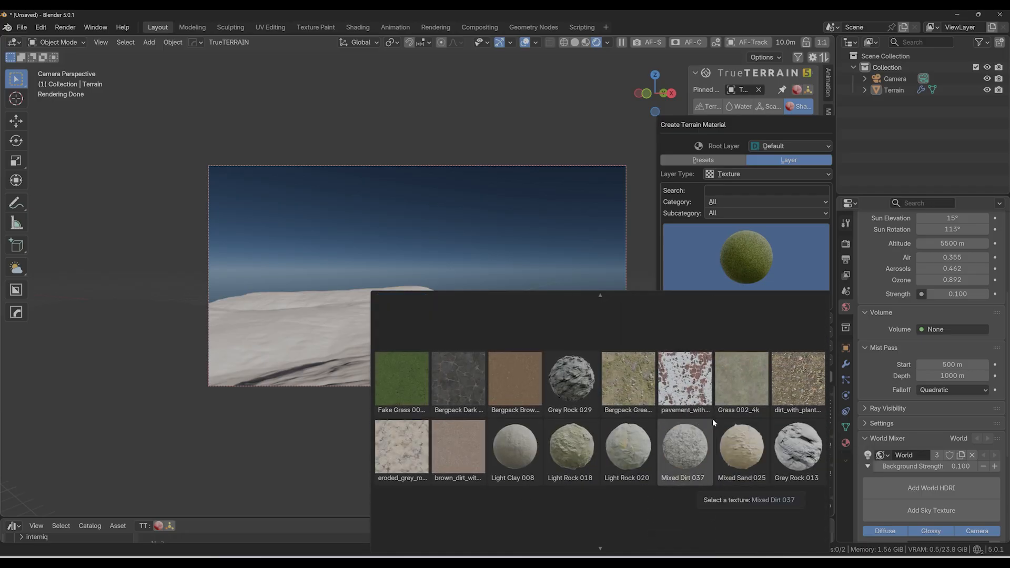
pyautogui.scroll(4, 684, 389)
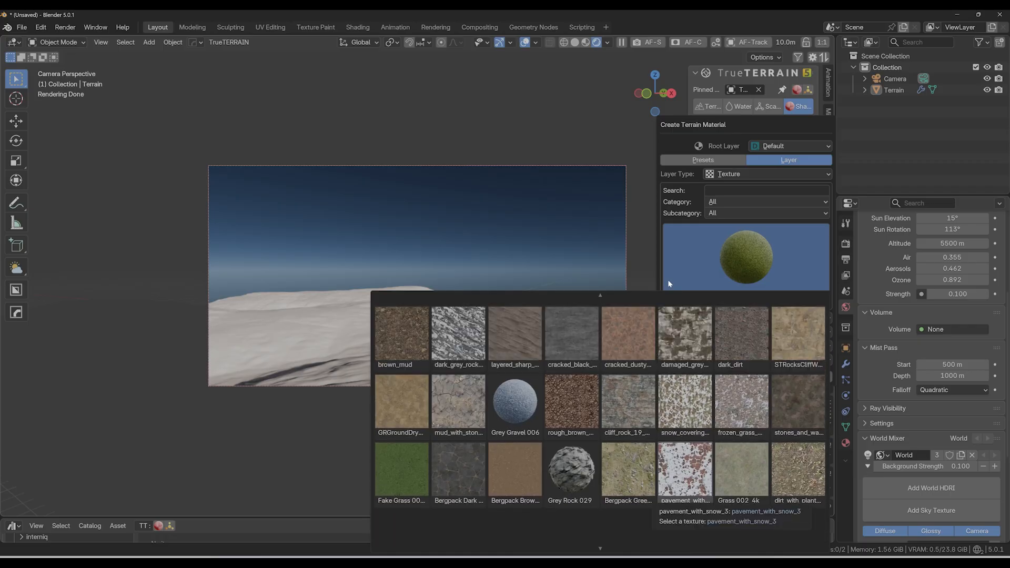
pyautogui.scroll(3, 668, 284)
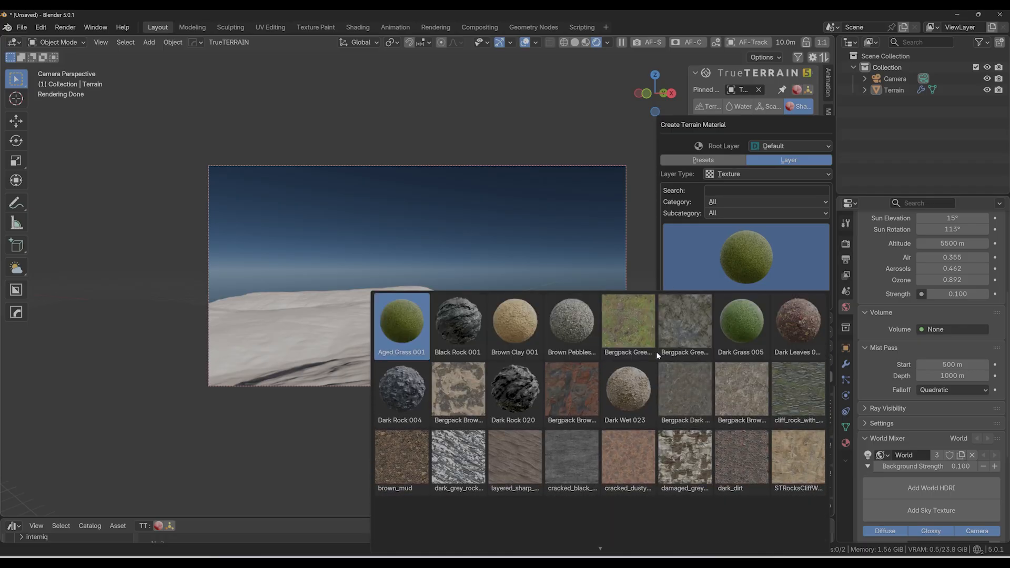
pyautogui.click(636, 330)
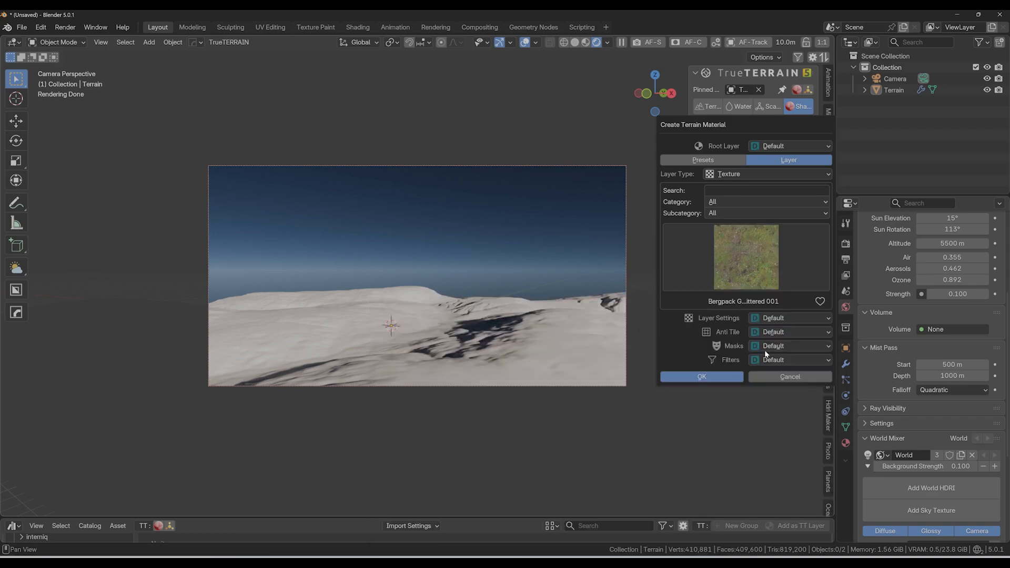
pyautogui.click(717, 378)
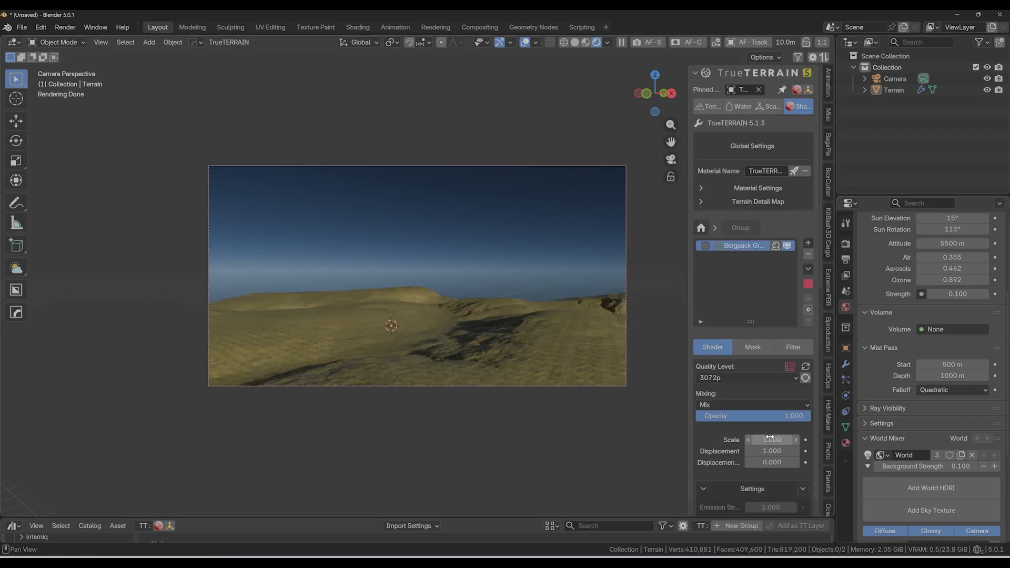
# Set the Bergpack grass layer's texture scale to 6.5 and its roughness to 10
pyautogui.moveTo(772, 440); pyautogui.dragTo(810, 440)
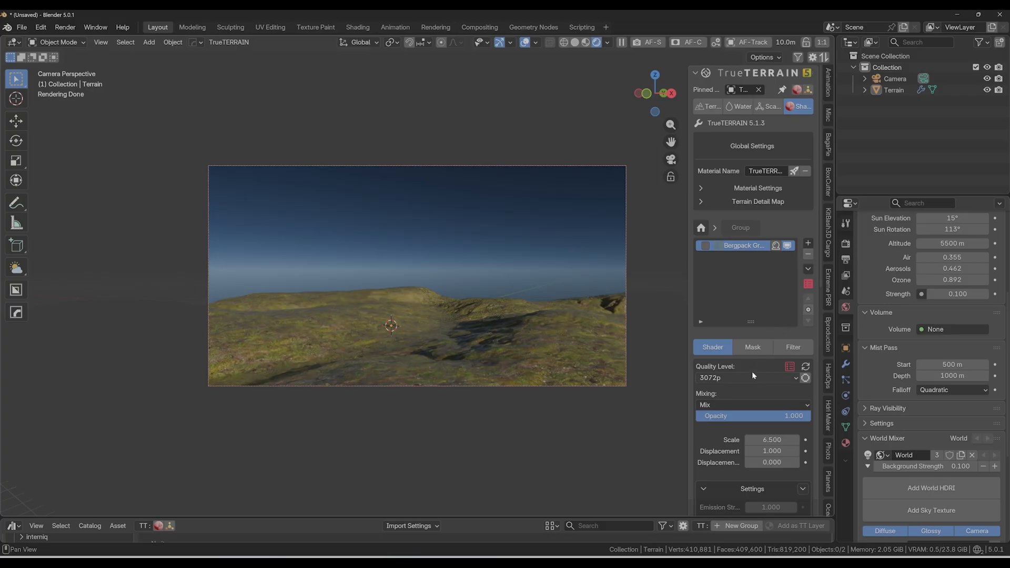
pyautogui.scroll(-10, 752, 371)
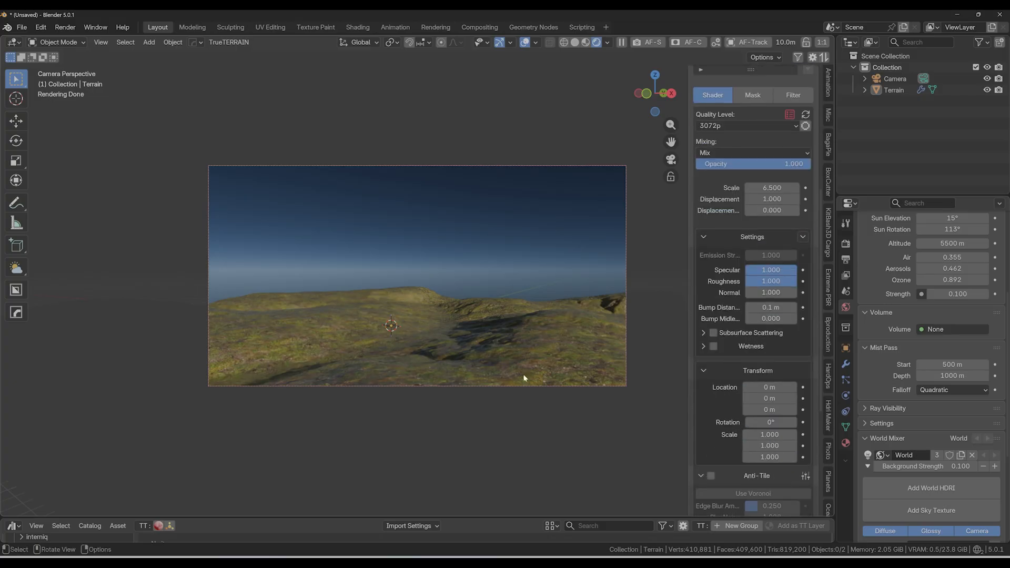
pyautogui.click(769, 282)
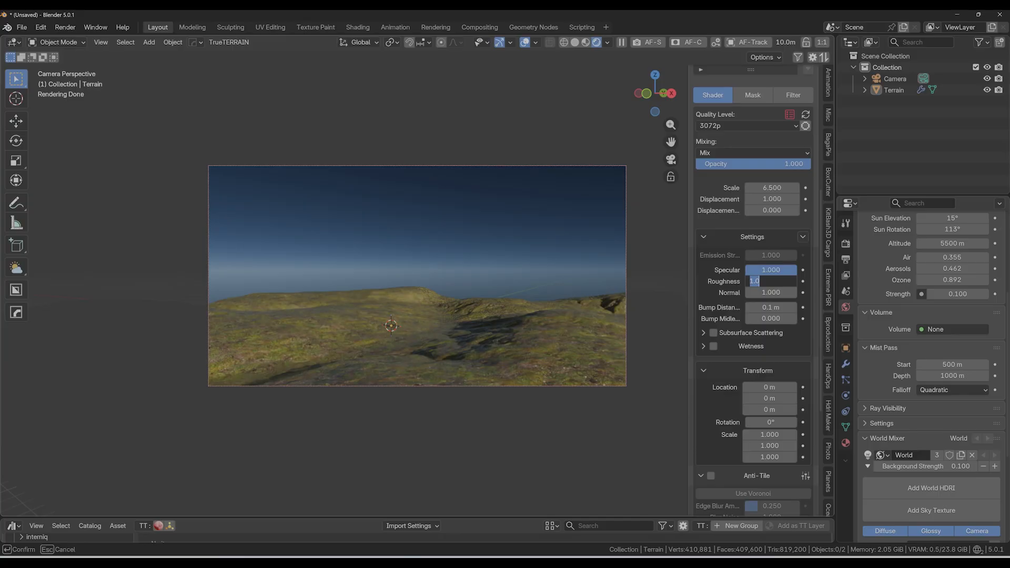
pyautogui.write('10')
pyautogui.press('Return')
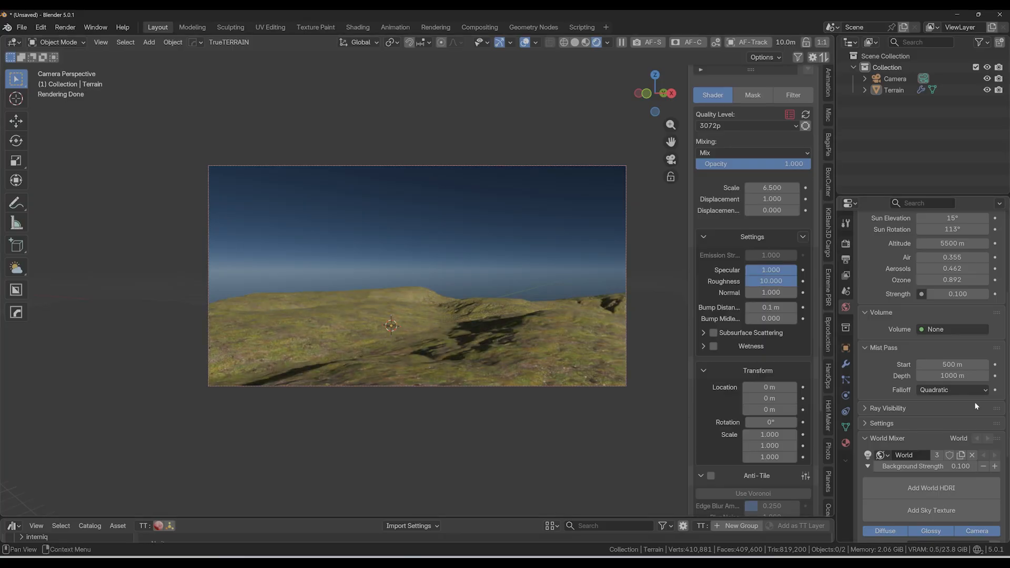
# Add a second texture layer above the grass using the Dark Rock 004 texture with the layered grey surface
pyautogui.scroll(4, 763, 330)
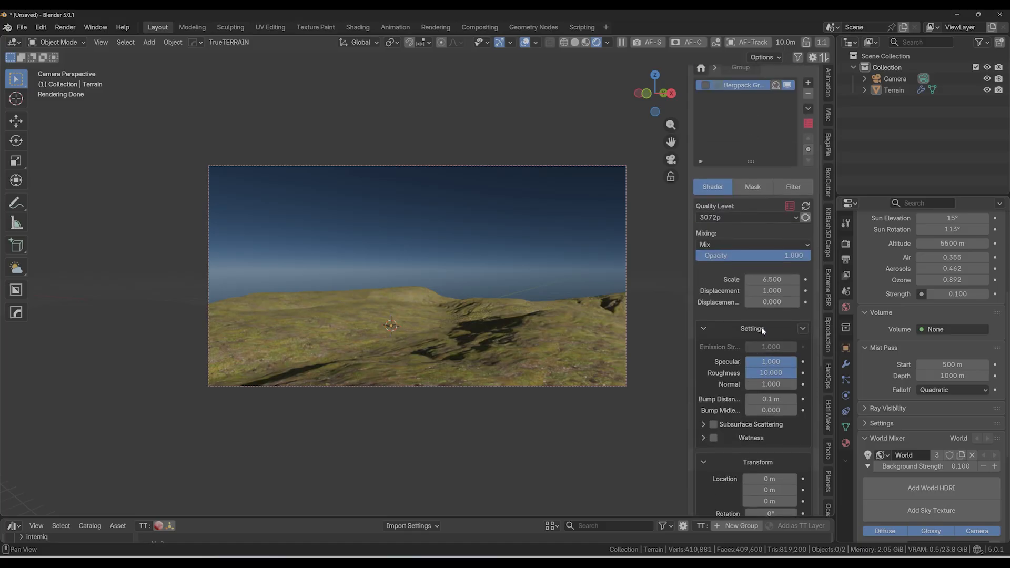
pyautogui.scroll(7, 762, 328)
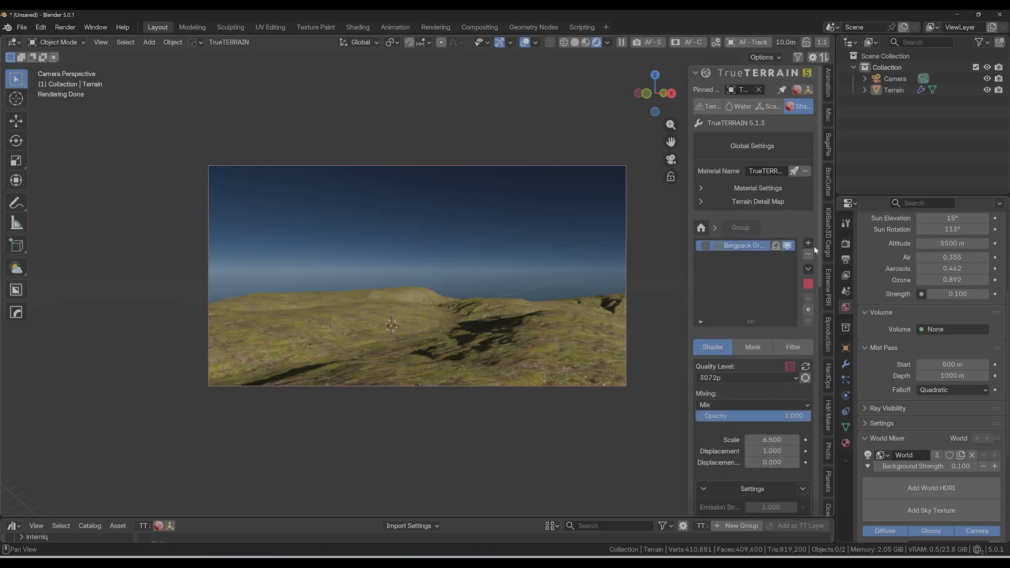
pyautogui.click(808, 243)
pyautogui.click(819, 256)
pyautogui.click(833, 330)
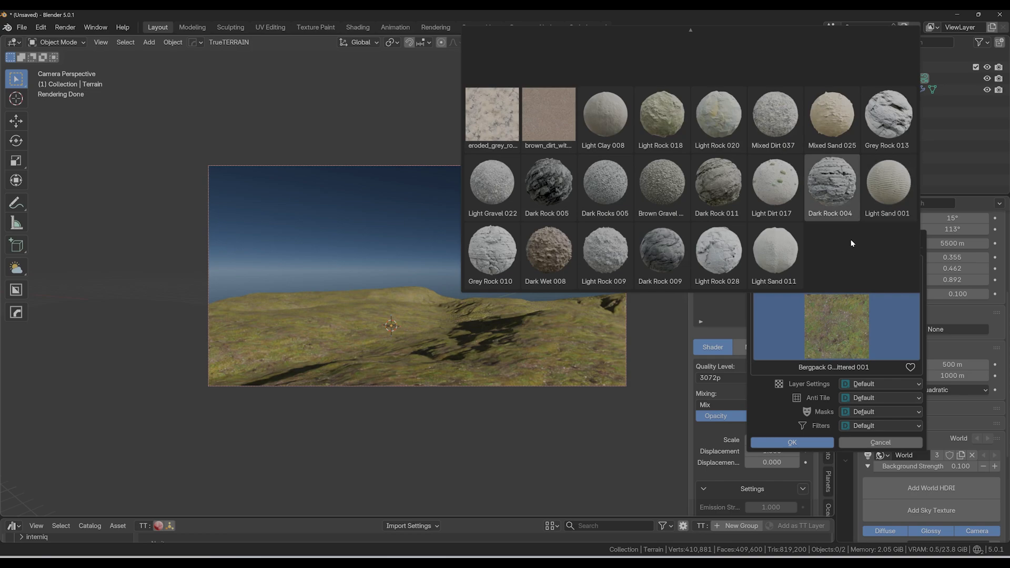
pyautogui.click(838, 188)
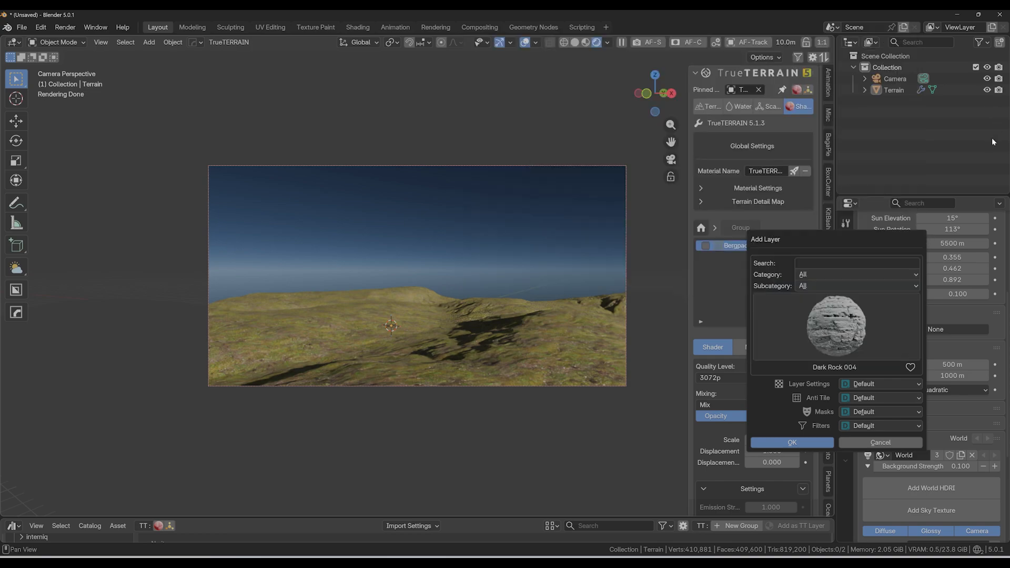
pyautogui.click(791, 442)
# Set the Dark Rock 004 layer's scale to 7.7, displacement to 1.2 and roughness to 5
pyautogui.moveTo(772, 440)
pyautogui.mouseDown()
pyautogui.moveTo(805, 439)
pyautogui.moveTo(769, 440)
pyautogui.mouseUp()
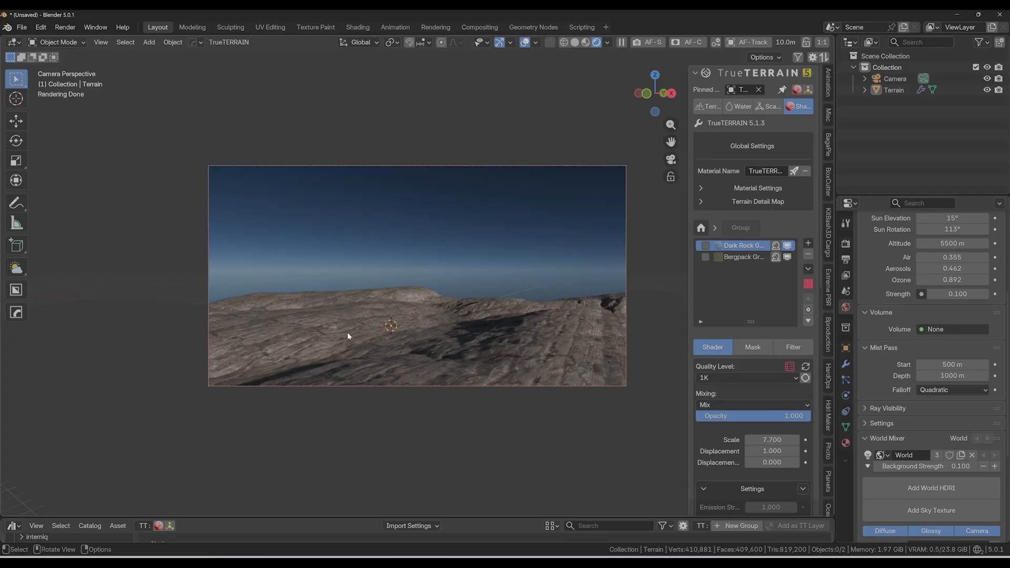
pyautogui.click(797, 451)
pyautogui.click(797, 450)
pyautogui.scroll(-4, 782, 447)
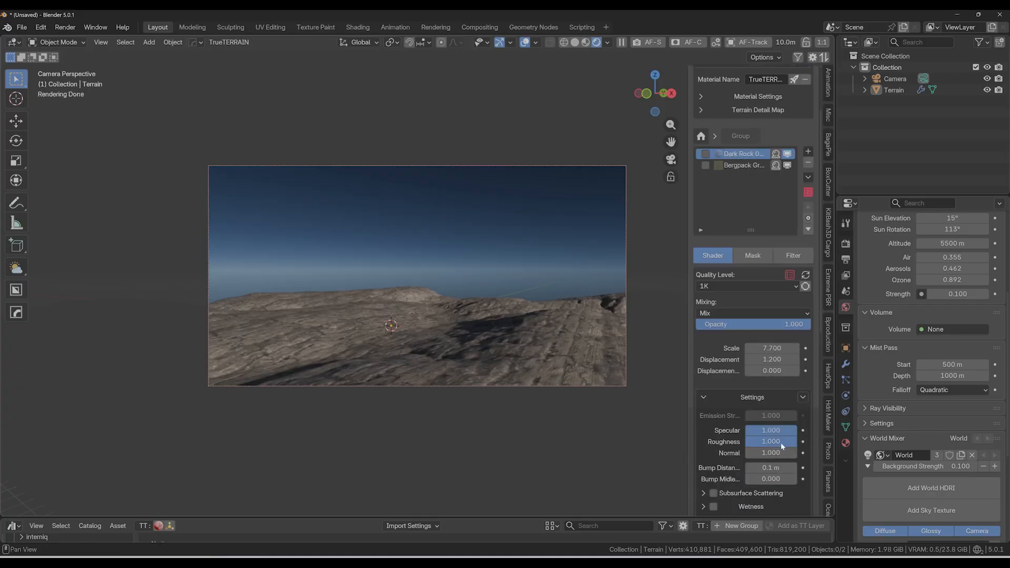
pyautogui.click(781, 443)
pyautogui.write('5')
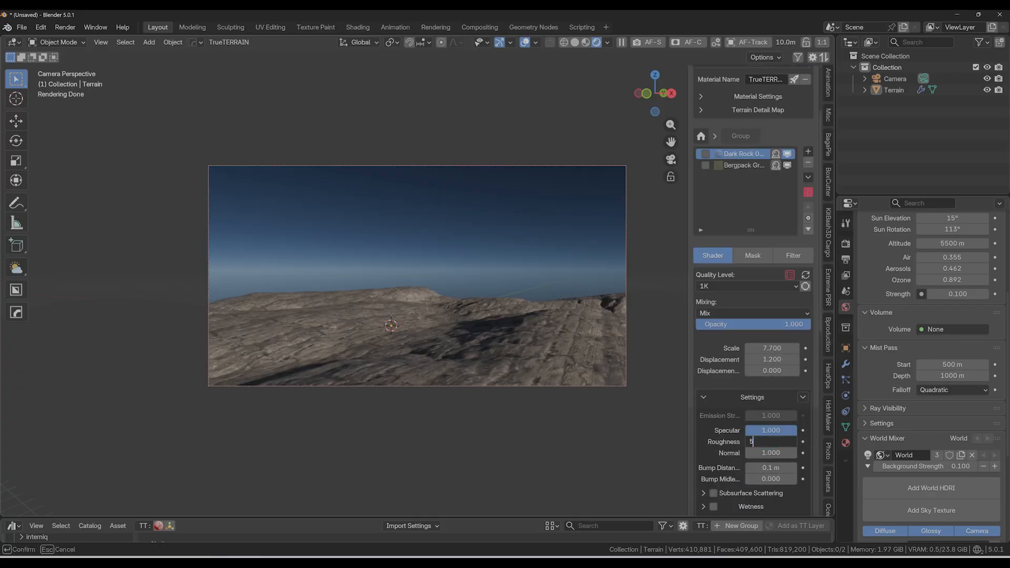
pyautogui.press('Return')
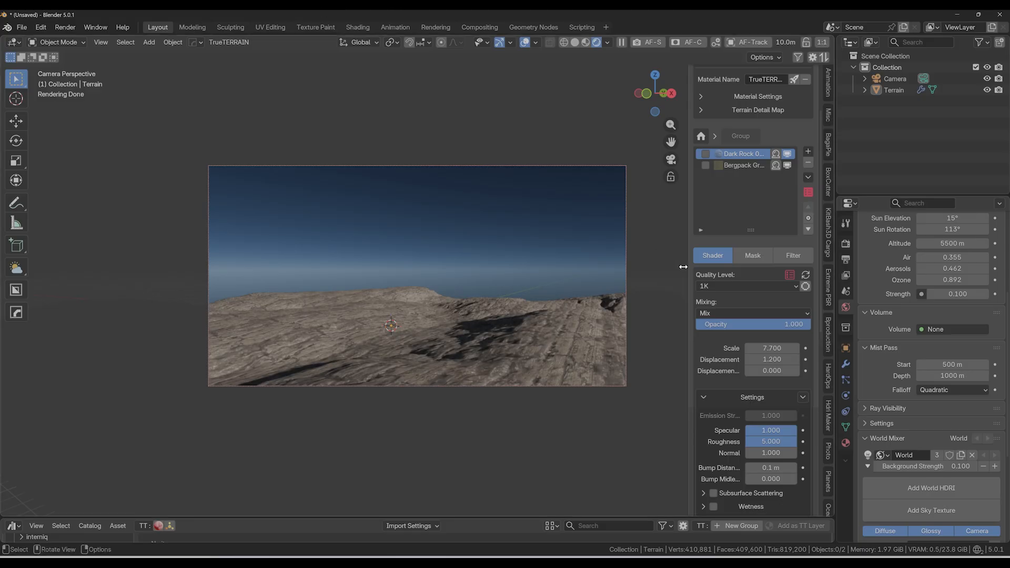
# Add a slope mask with default mask settings and easing curve to the Dark Rock 004 layer
pyautogui.click(746, 257)
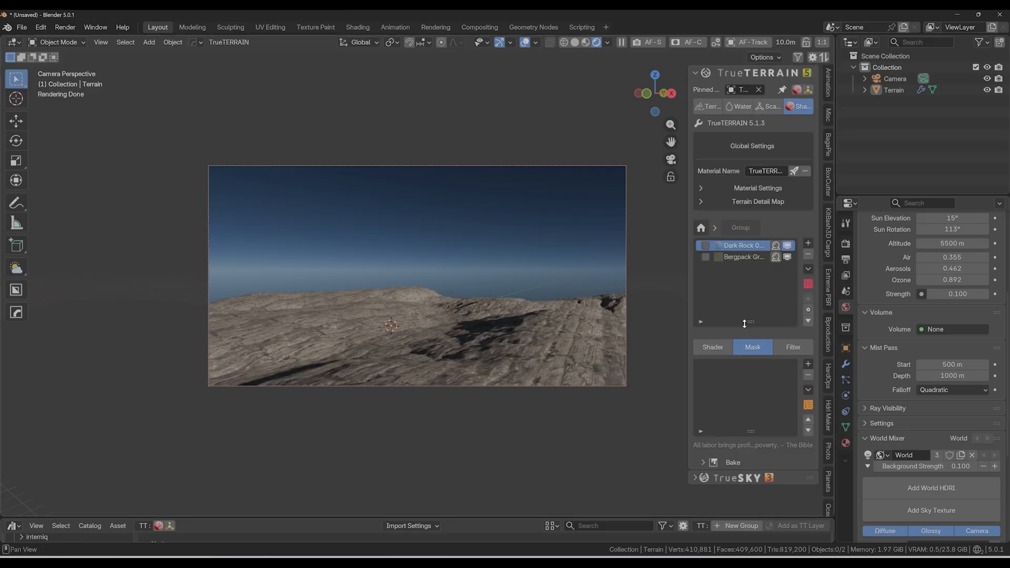
pyautogui.click(811, 365)
pyautogui.click(841, 467)
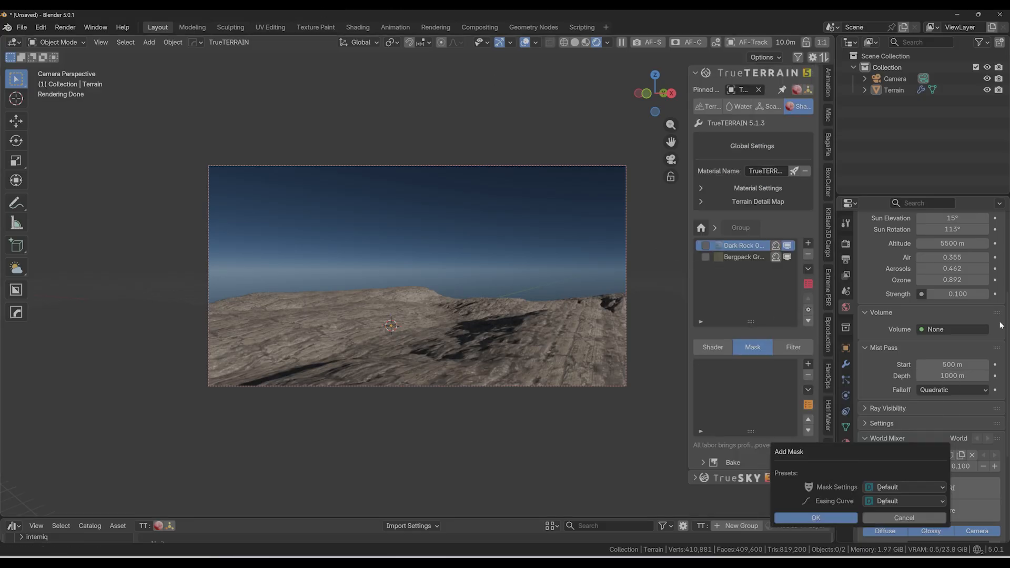
pyautogui.click(816, 517)
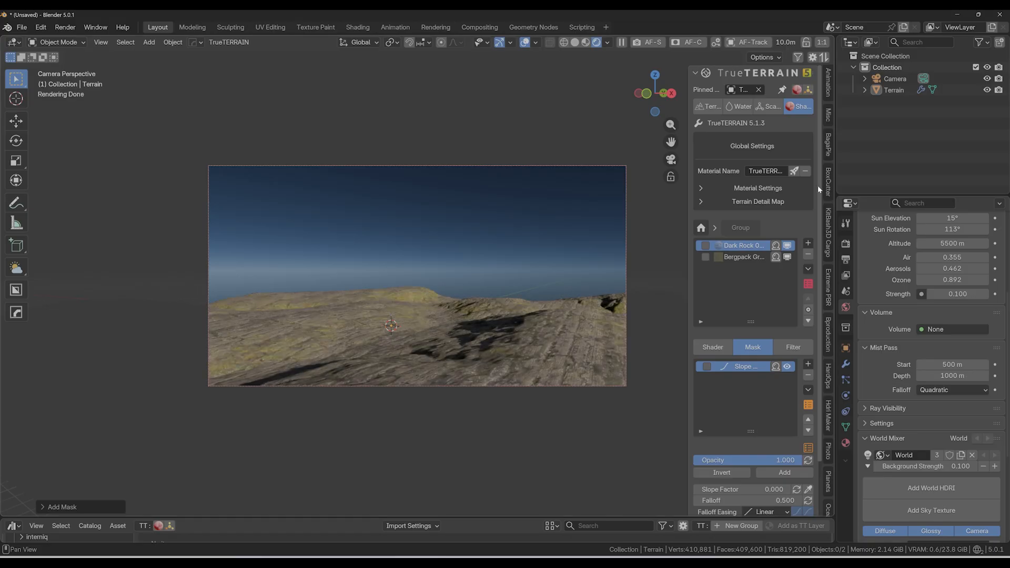
# Invert the slope mask and set its Slope Factor to 0.436 while previewing the mask, ending with the preview off
pyautogui.click(776, 367)
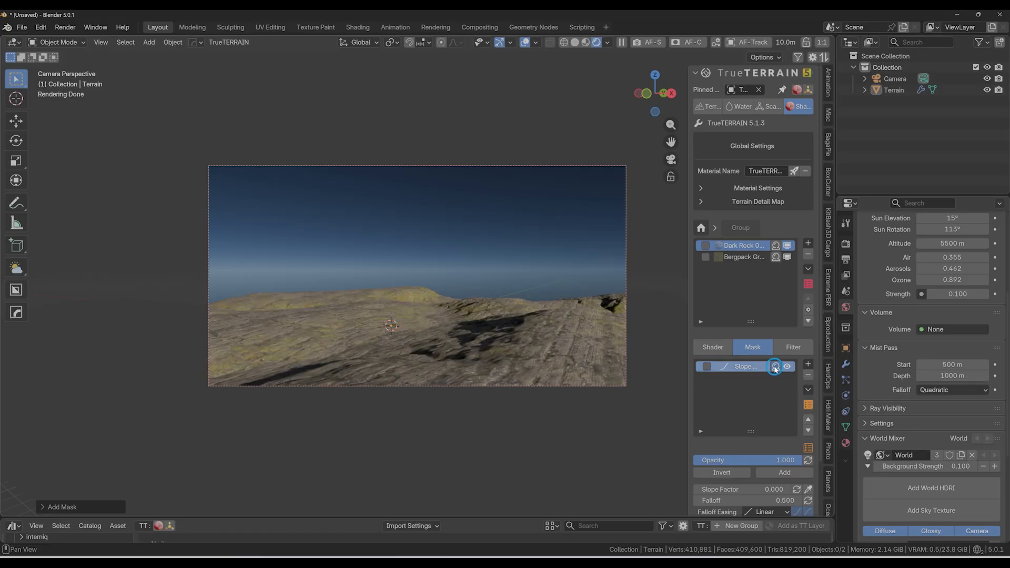
pyautogui.click(736, 473)
pyautogui.scroll(-3, 744, 475)
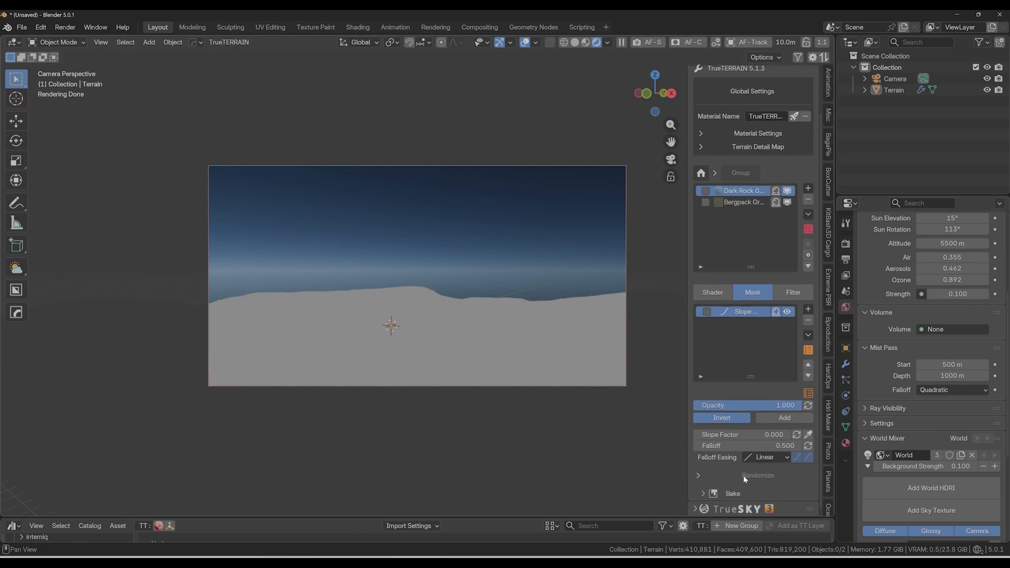
pyautogui.moveTo(743, 435)
pyautogui.mouseDown()
pyautogui.moveTo(794, 435)
pyautogui.moveTo(728, 433)
pyautogui.mouseUp()
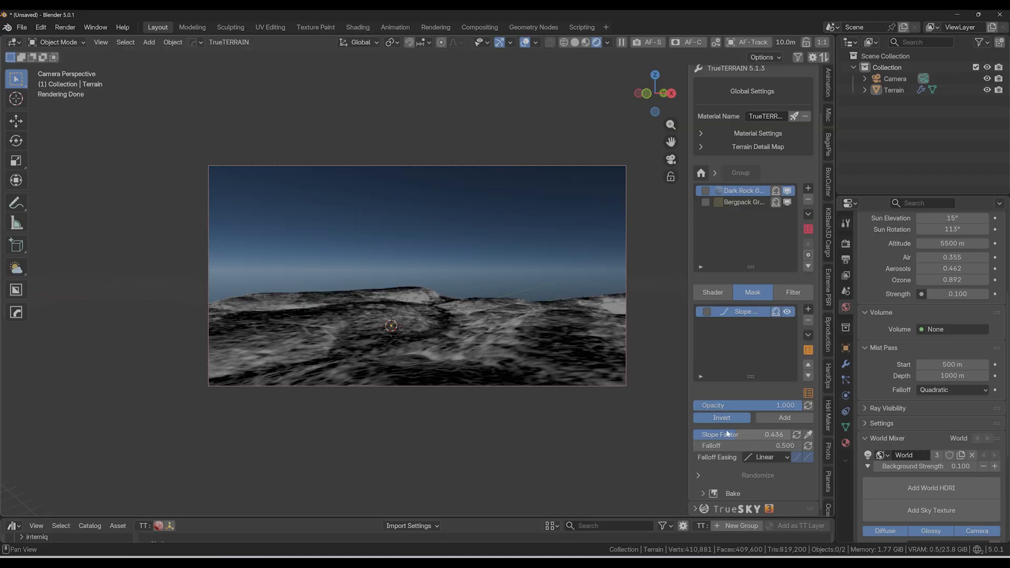
pyautogui.click(776, 312)
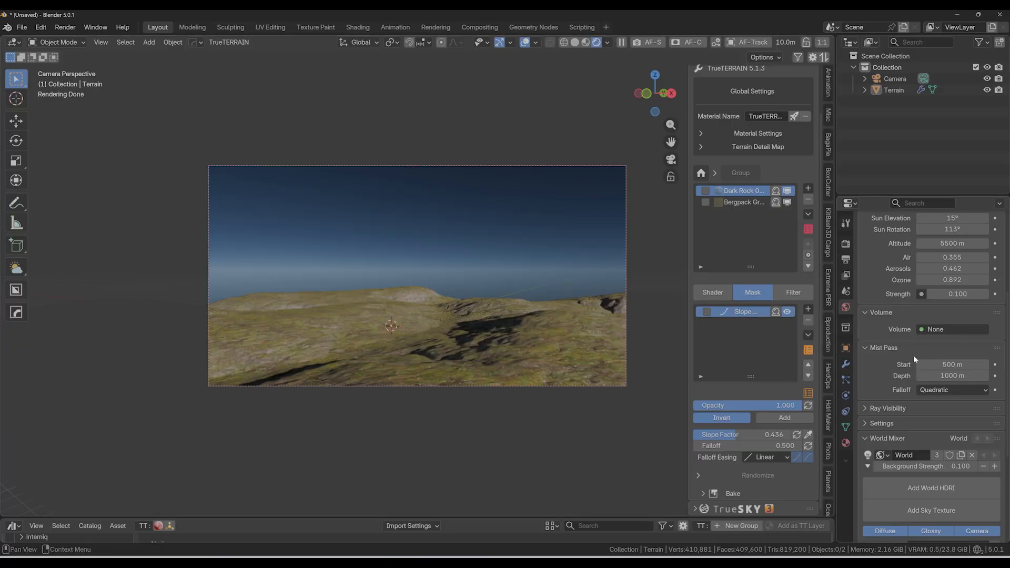
# Start adding a third texture layer above the Dark Rock 004 layer and select the dirt_with_plants_and_sticks texture
pyautogui.scroll(5, 929, 323)
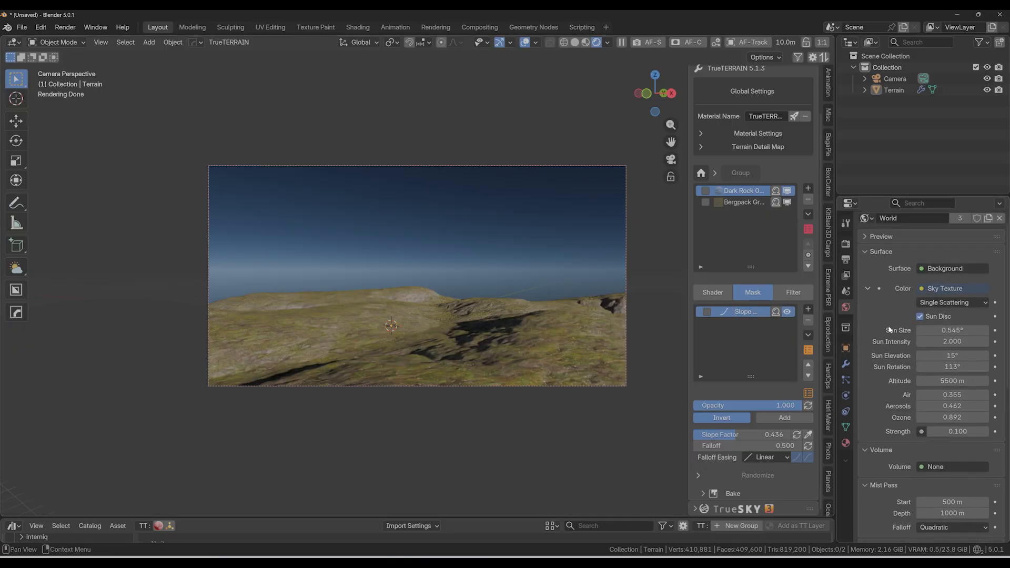
pyautogui.click(709, 293)
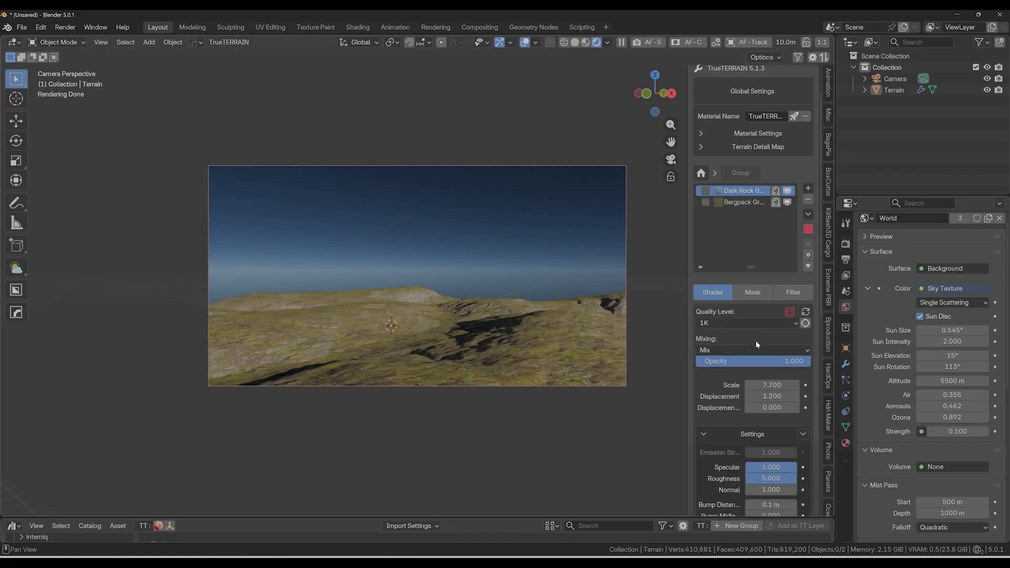
pyautogui.click(808, 191)
pyautogui.click(833, 201)
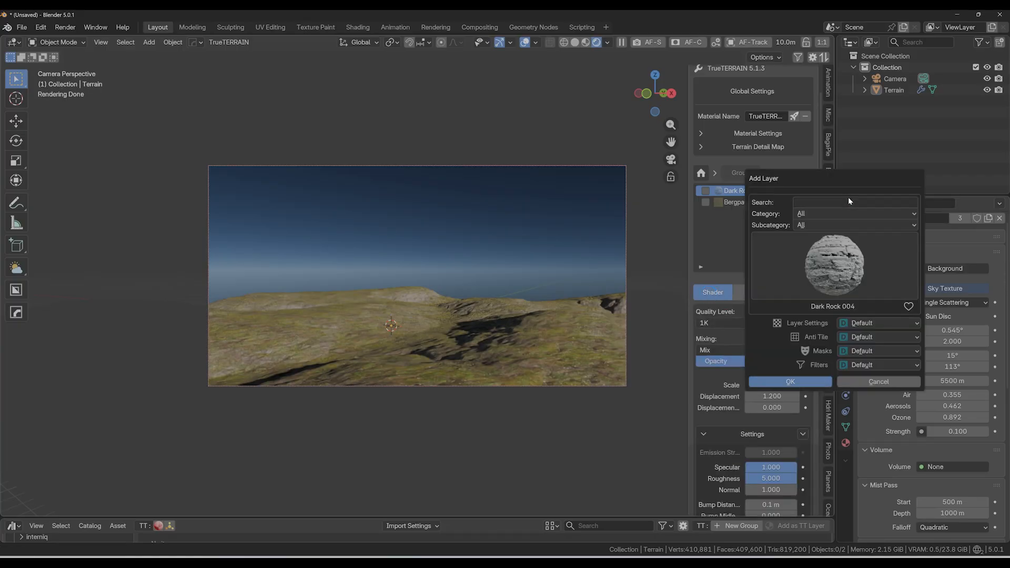
pyautogui.click(840, 268)
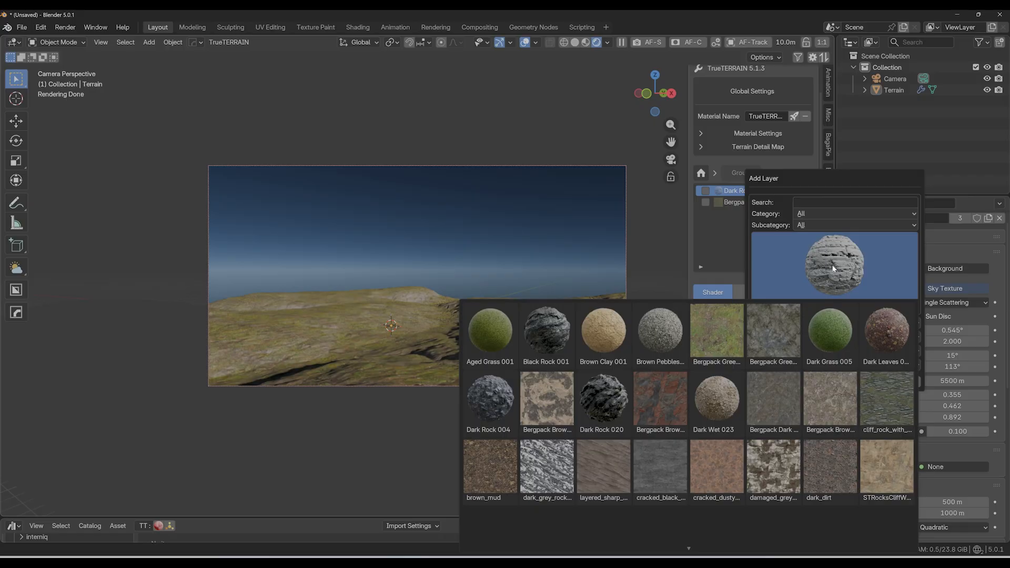
pyautogui.scroll(-3, 830, 468)
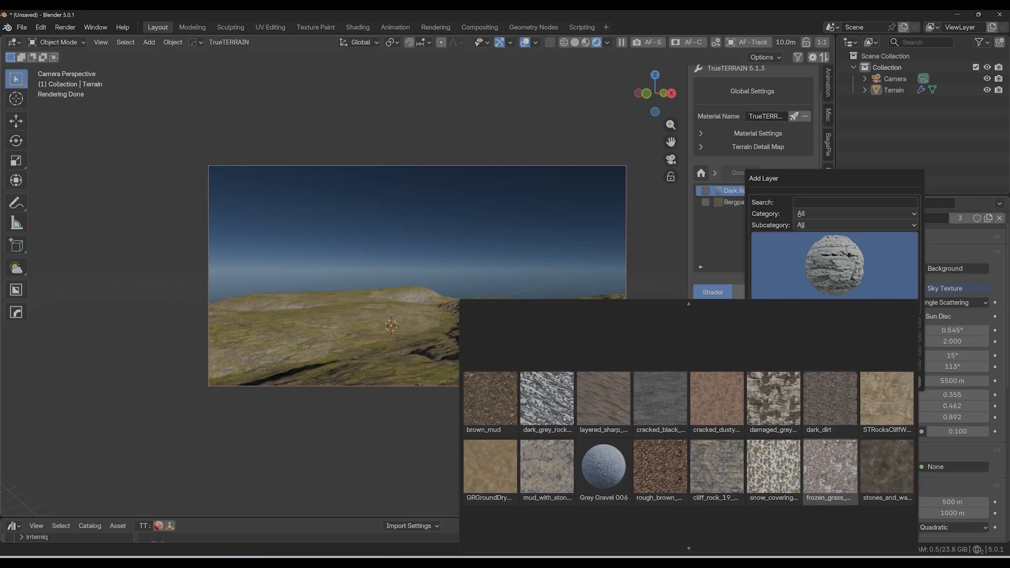
pyautogui.scroll(-3, 830, 469)
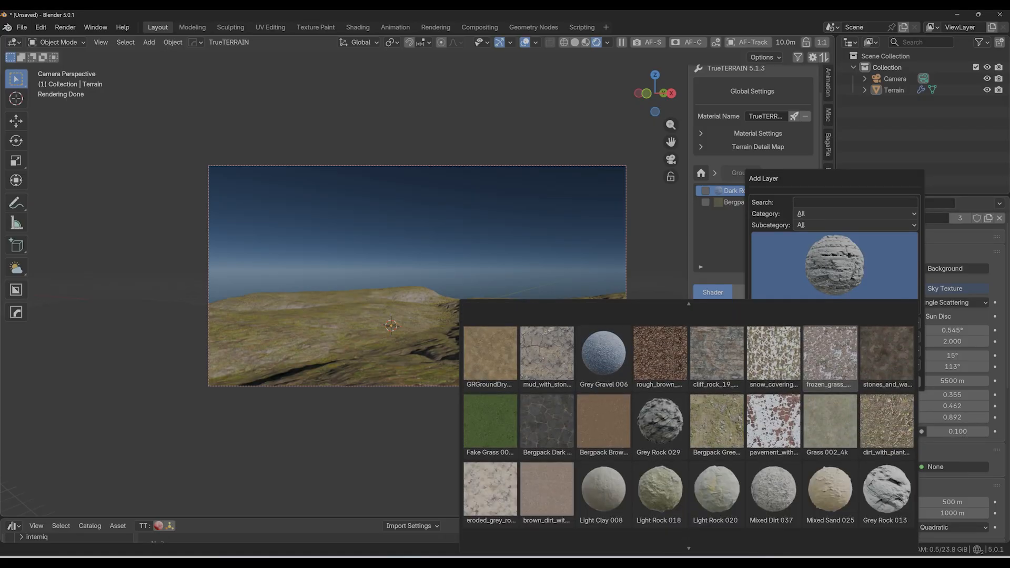
pyautogui.scroll(-2, 888, 422)
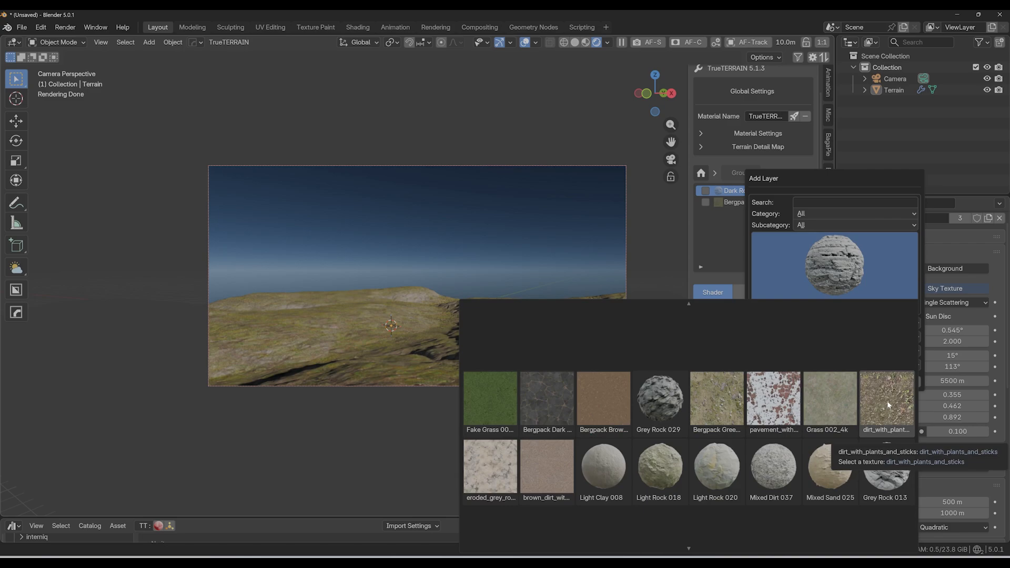
pyautogui.click(888, 402)
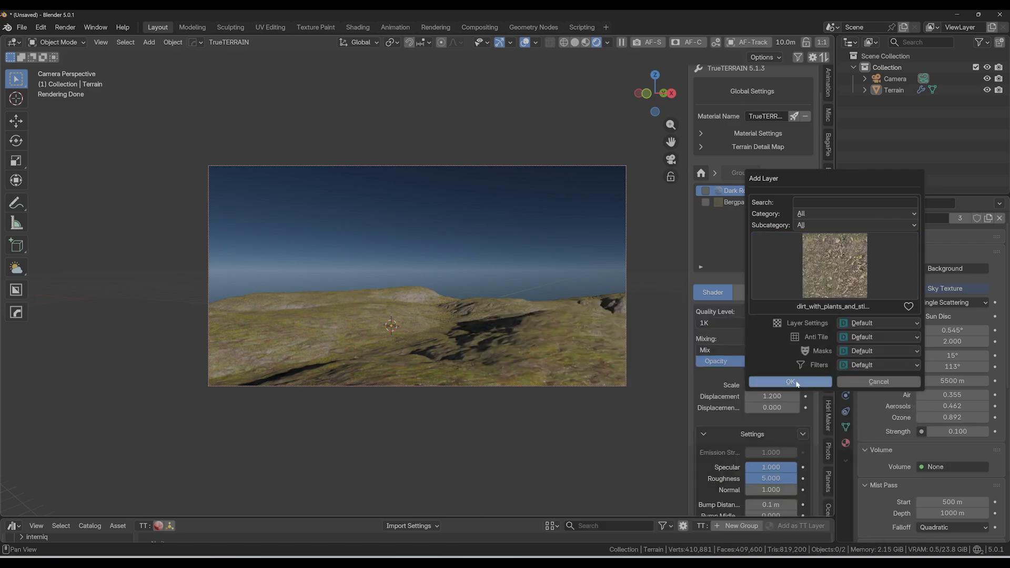
# Add the new layer with the Brown Gravel 005 texture instead, keeping default presets, and set its scale to 14.1
pyautogui.click(833, 273)
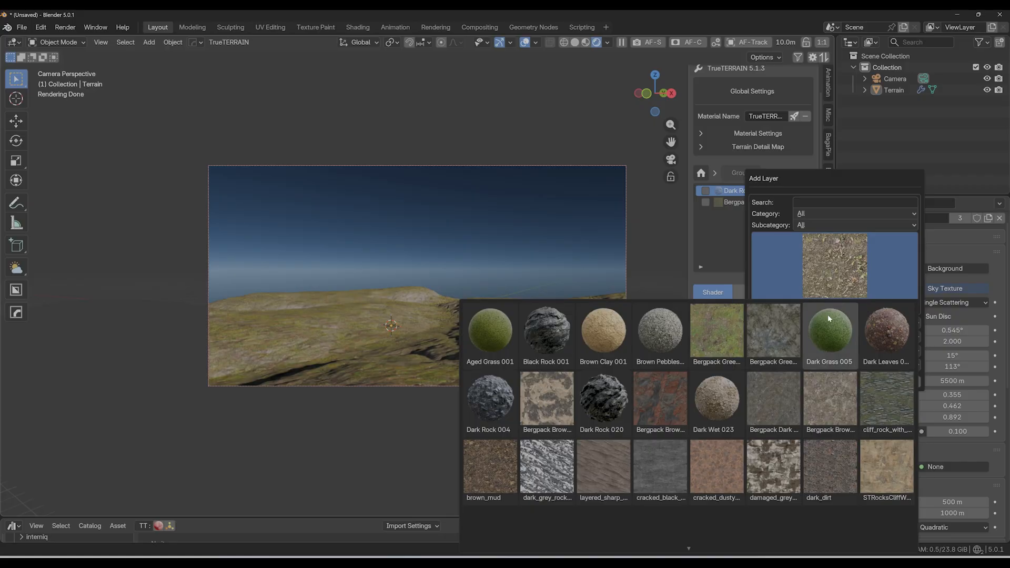
pyautogui.scroll(-2, 794, 461)
pyautogui.scroll(-3, 795, 461)
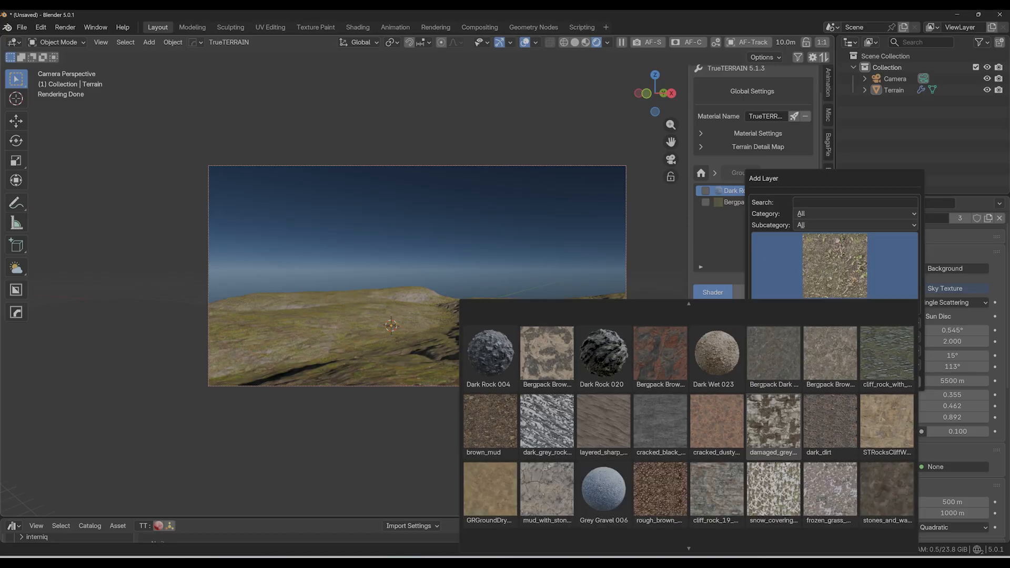
pyautogui.scroll(-3, 836, 417)
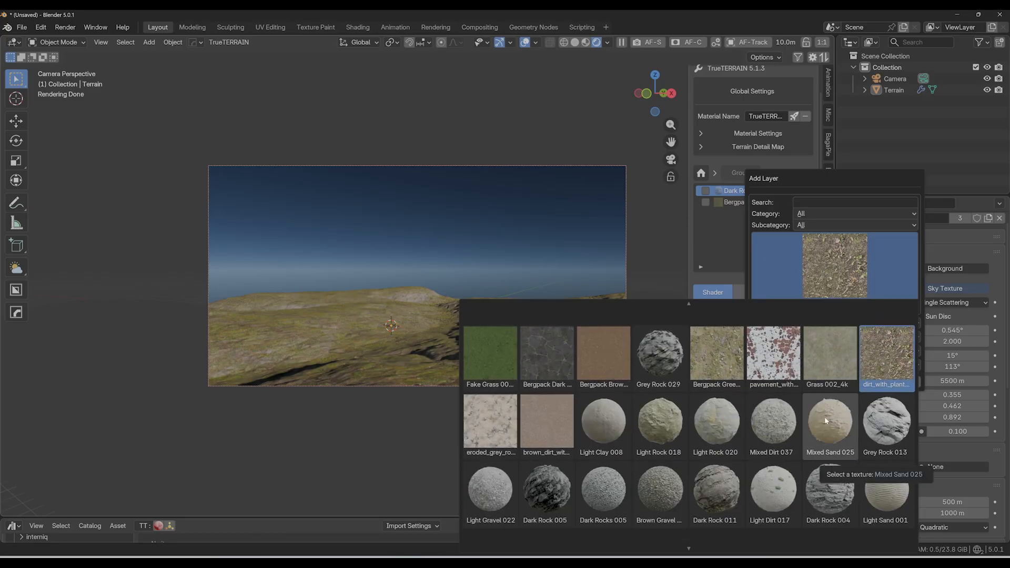
pyautogui.click(670, 496)
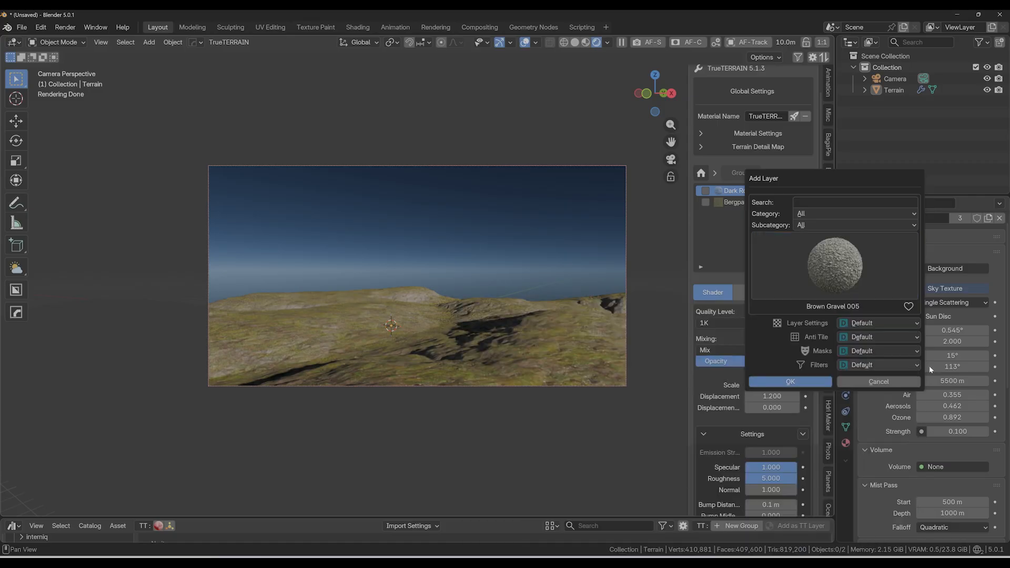
pyautogui.click(793, 384)
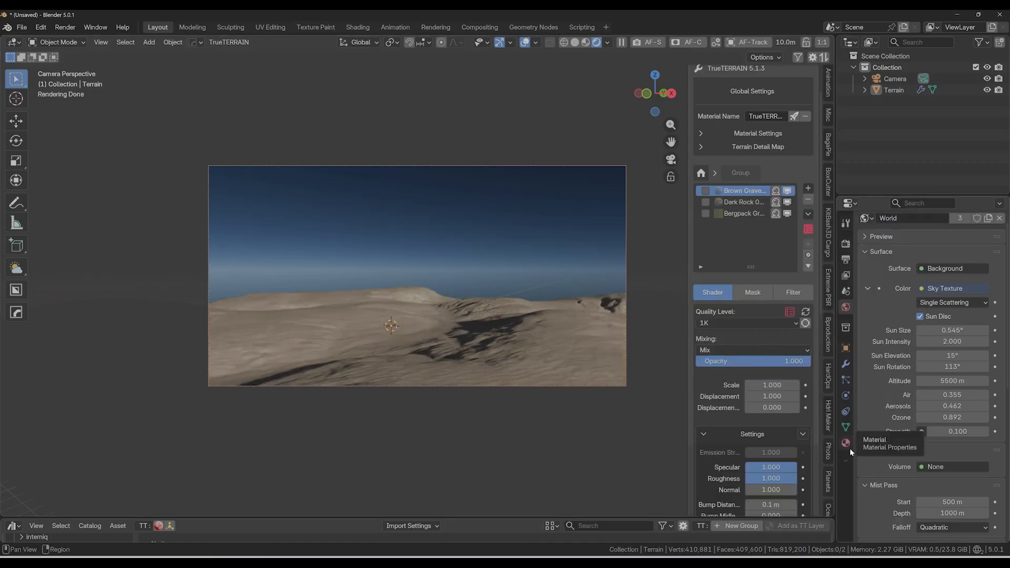
pyautogui.moveTo(782, 388); pyautogui.dragTo(908, 388)
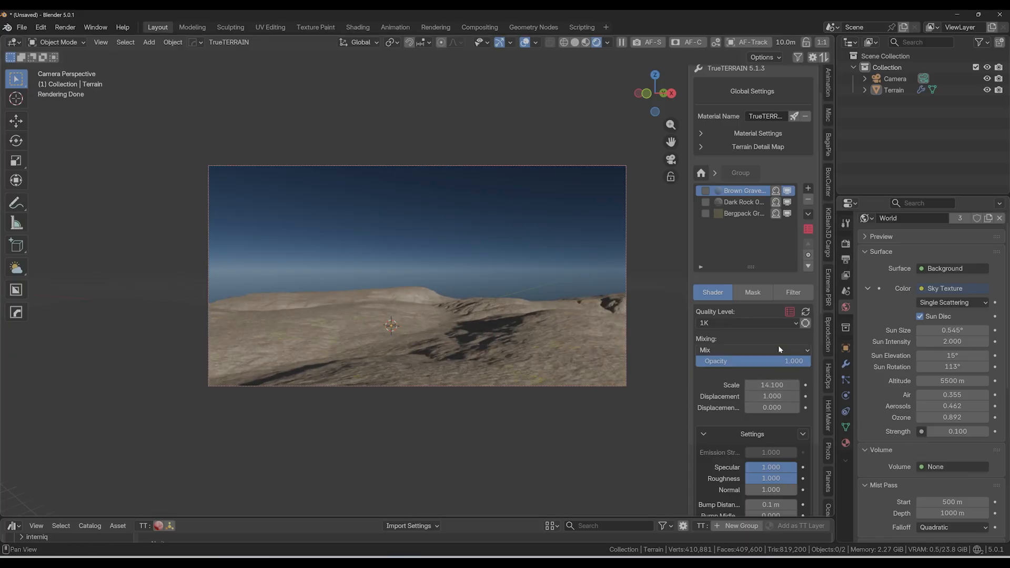
# Add a Path Mask to the Brown Gravel 005 layer and create a new curve for drawing its path
pyautogui.click(752, 292)
pyautogui.click(809, 365)
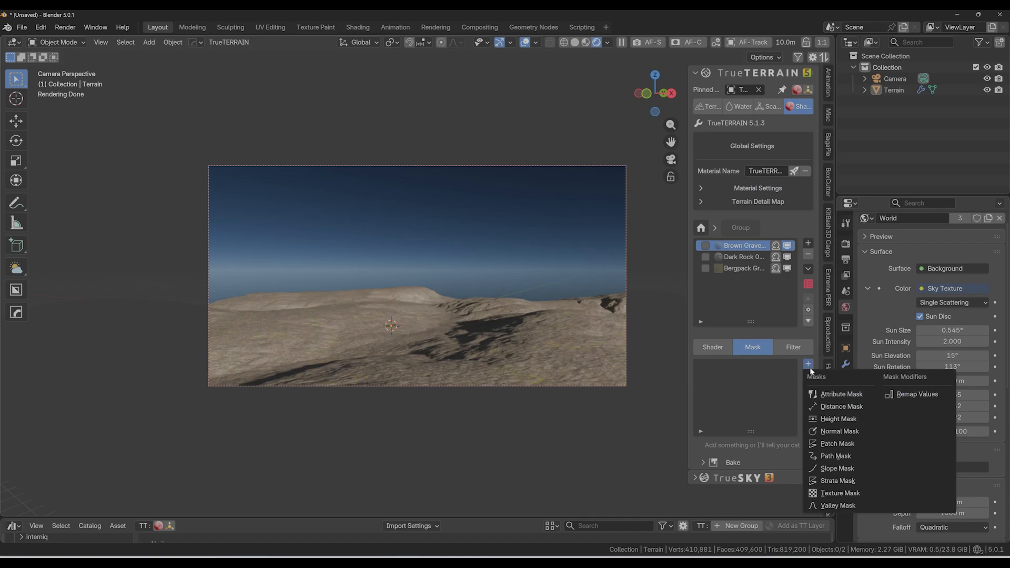
pyautogui.click(837, 456)
pyautogui.click(804, 506)
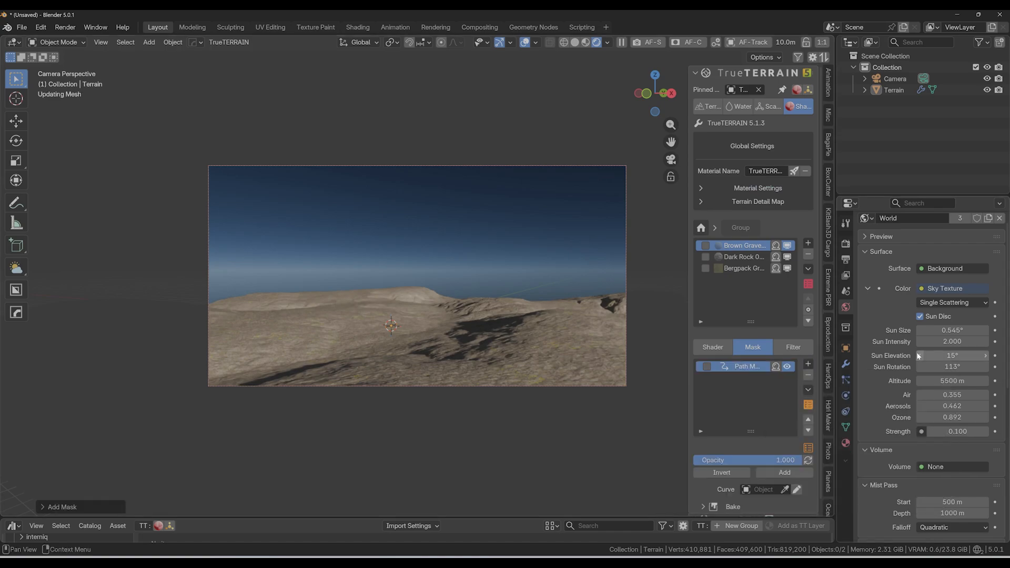
pyautogui.click(798, 491)
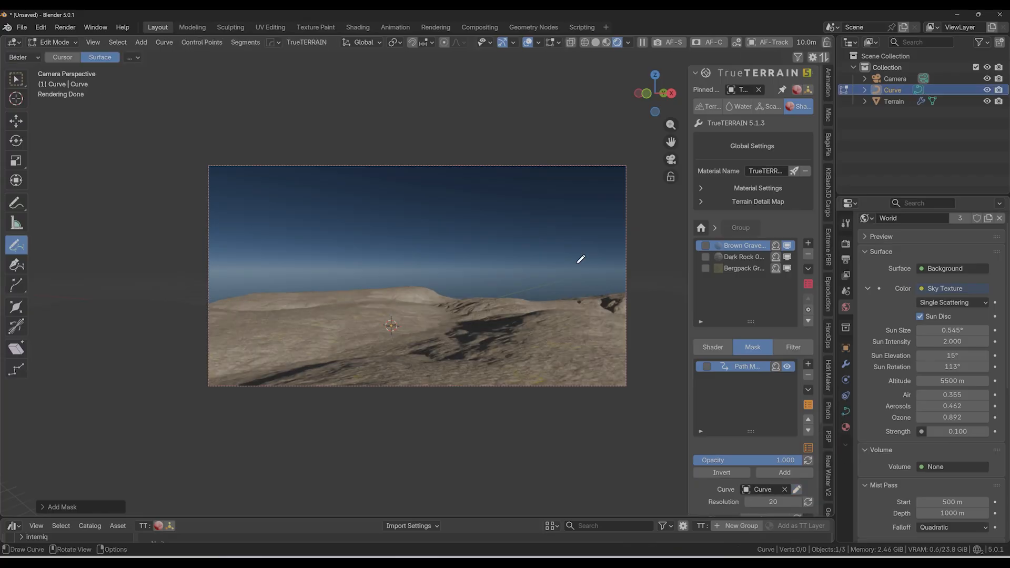
# Draw a winding path curve across the terrain from its far edge to its near edge, finish editing and return to the camera view
pyautogui.moveTo(542, 237); pyautogui.dragTo(573, 299, button='middle')
pyautogui.scroll(-8, 573, 299)
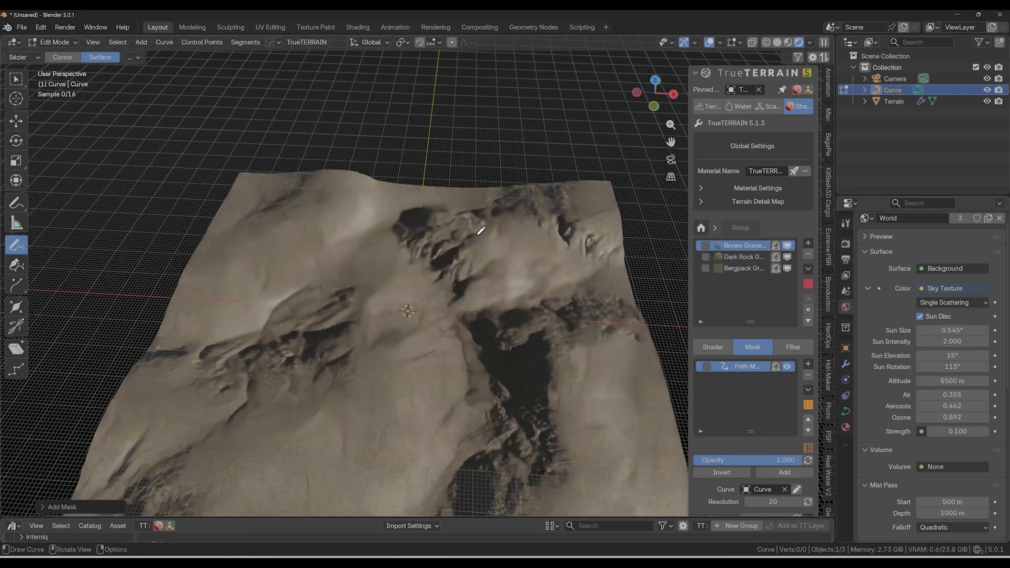
pyautogui.moveTo(423, 208)
pyautogui.mouseDown()
pyautogui.moveTo(396, 234)
pyautogui.moveTo(455, 308)
pyautogui.moveTo(458, 355)
pyautogui.moveTo(418, 454)
pyautogui.mouseUp()
pyautogui.press('Tab')
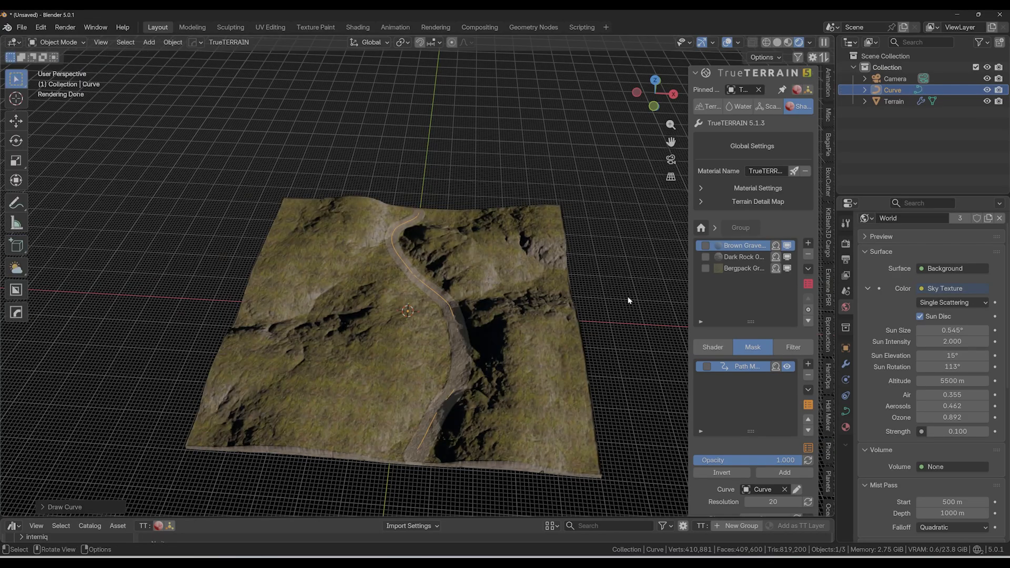
pyautogui.press('KP_0')
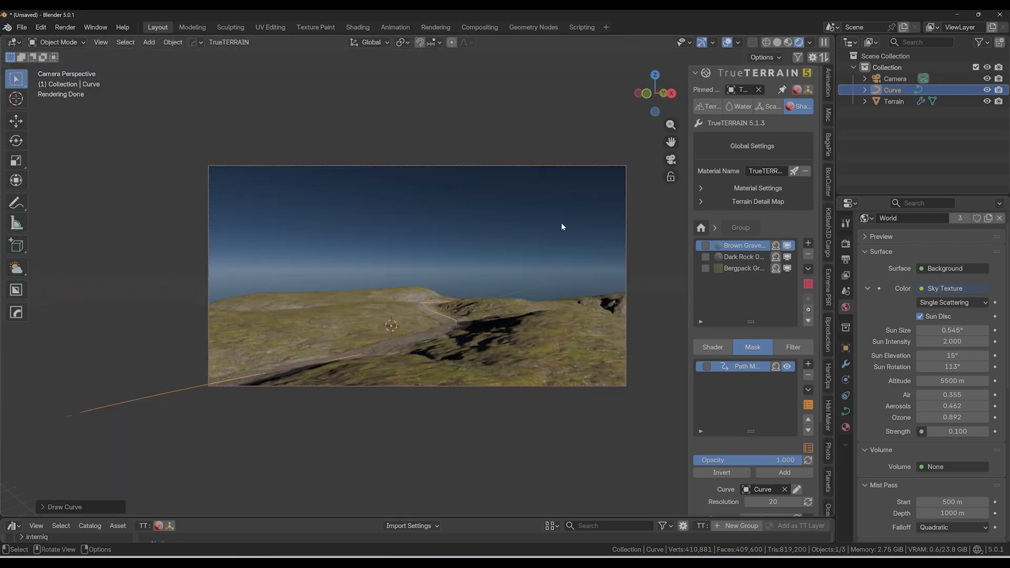
# Set the path mask's falloff to 1.9 m and deselect the curve
pyautogui.scroll(-5, 766, 481)
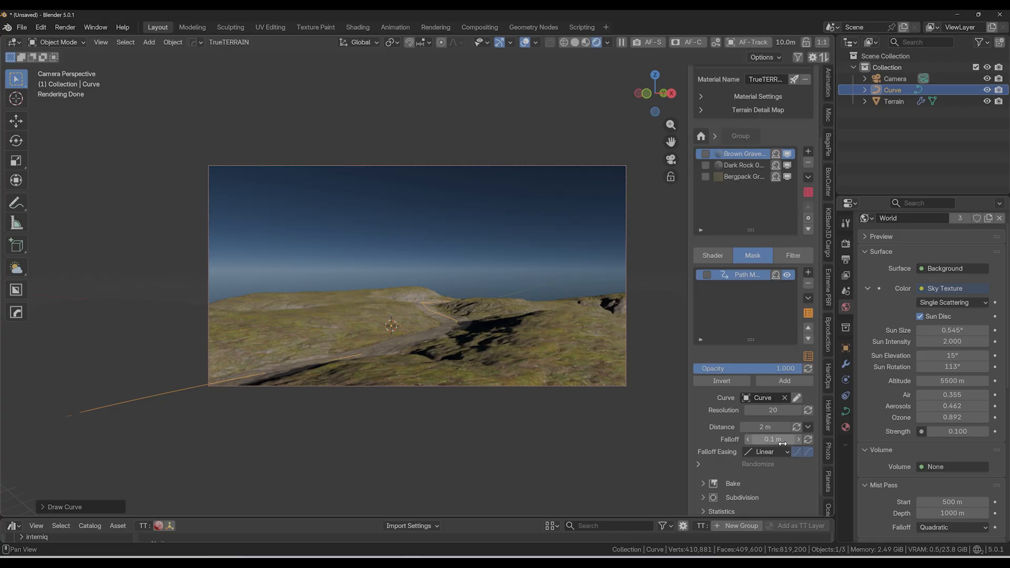
pyautogui.moveTo(782, 443); pyautogui.dragTo(824, 443)
pyautogui.click(538, 242)
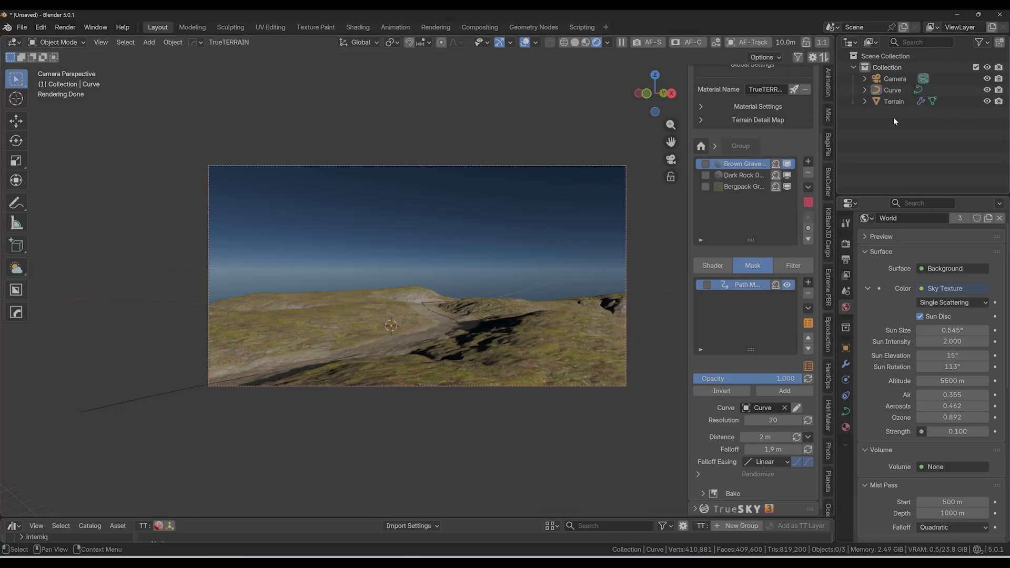
# Rename the Terrain object to Front and deselect it
pyautogui.click(894, 101)
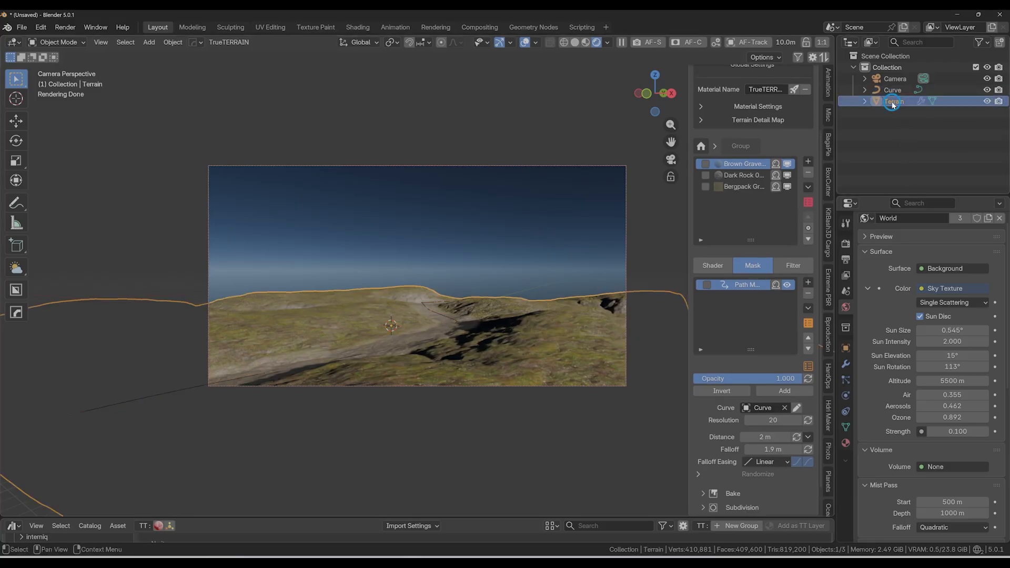
pyautogui.doubleClick(894, 103)
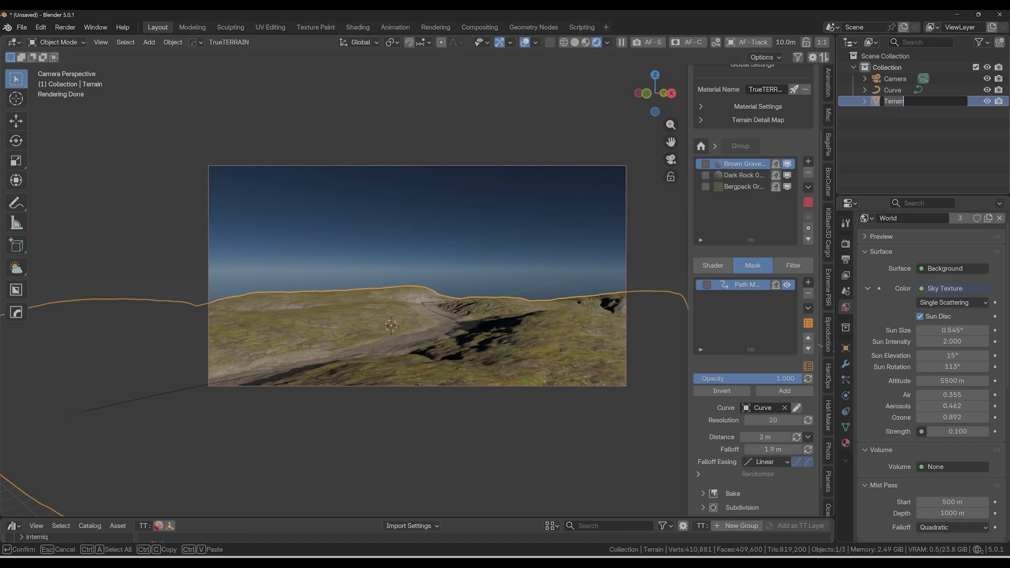
pyautogui.write('Front')
pyautogui.press('Return')
pyautogui.click(522, 225)
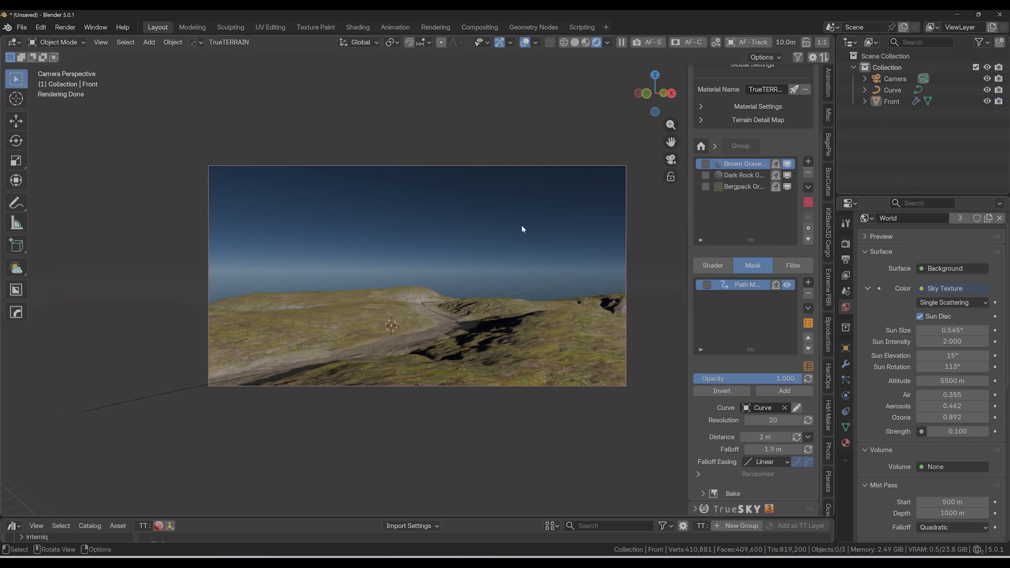
# Clear the pinned Front object in TrueTERRAIN and start creating a second terrain
pyautogui.scroll(4, 752, 231)
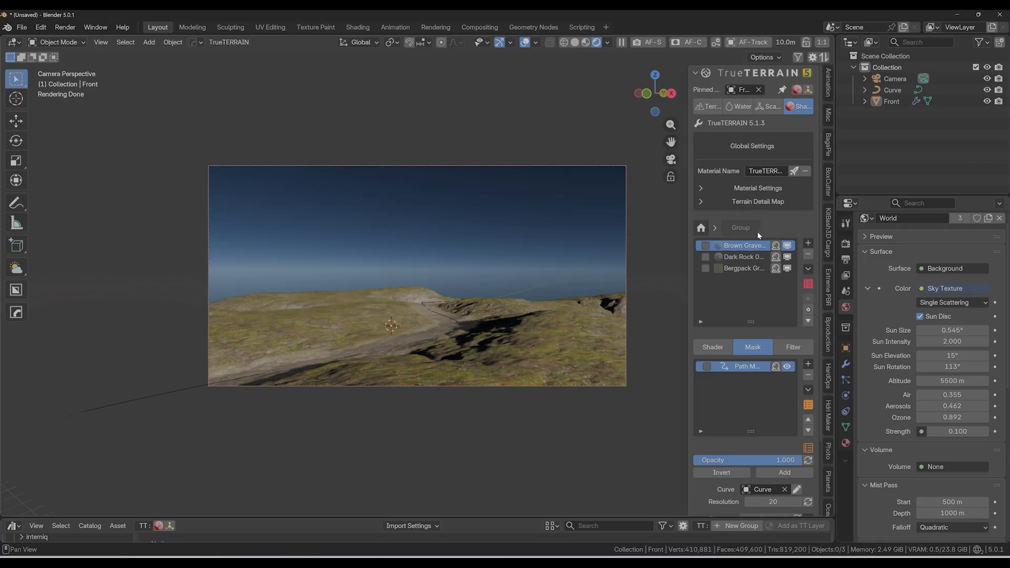
pyautogui.click(759, 90)
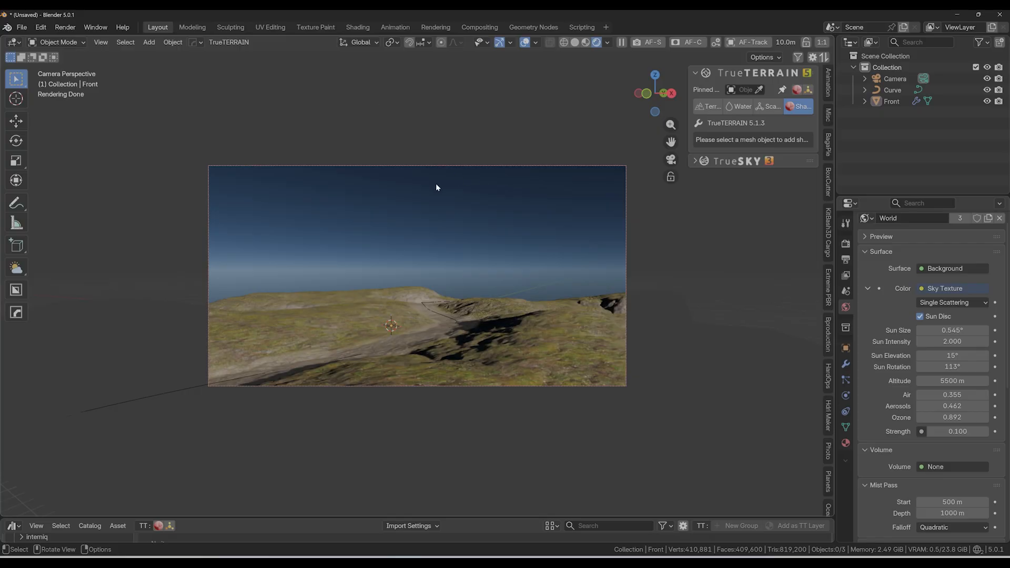
pyautogui.click(708, 106)
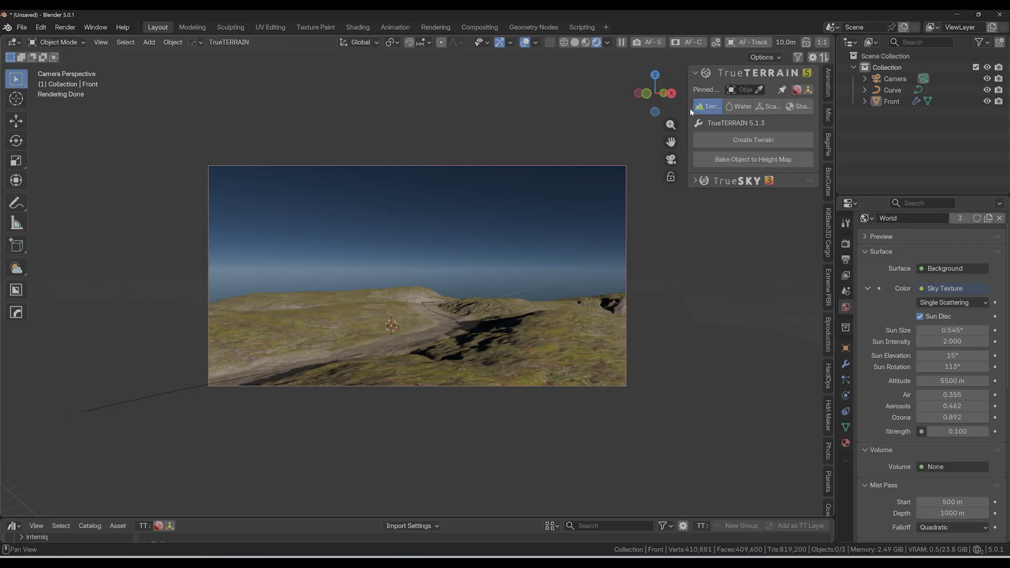
pyautogui.click(751, 141)
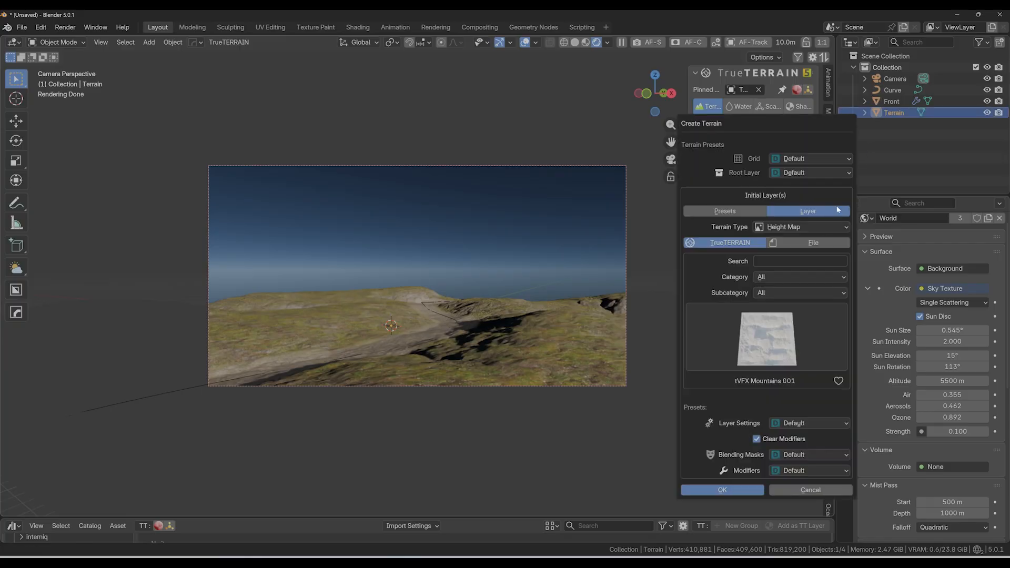
# Create the terrain from the height map file Ground_Hills.exr in the HeightMaps folder, keeping the default presets
pyautogui.click(814, 244)
pyautogui.click(844, 258)
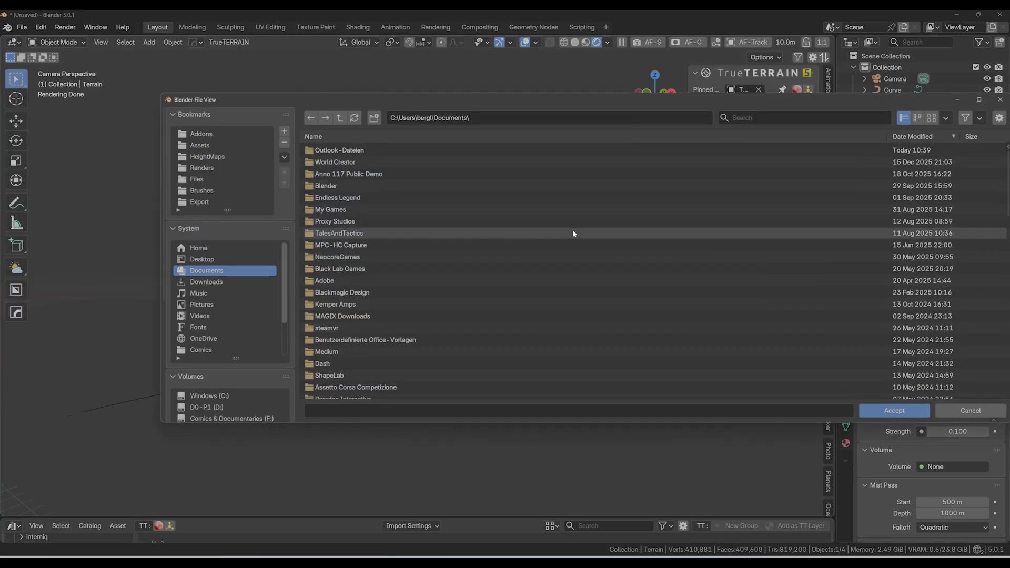
pyautogui.click(210, 158)
pyautogui.click(368, 245)
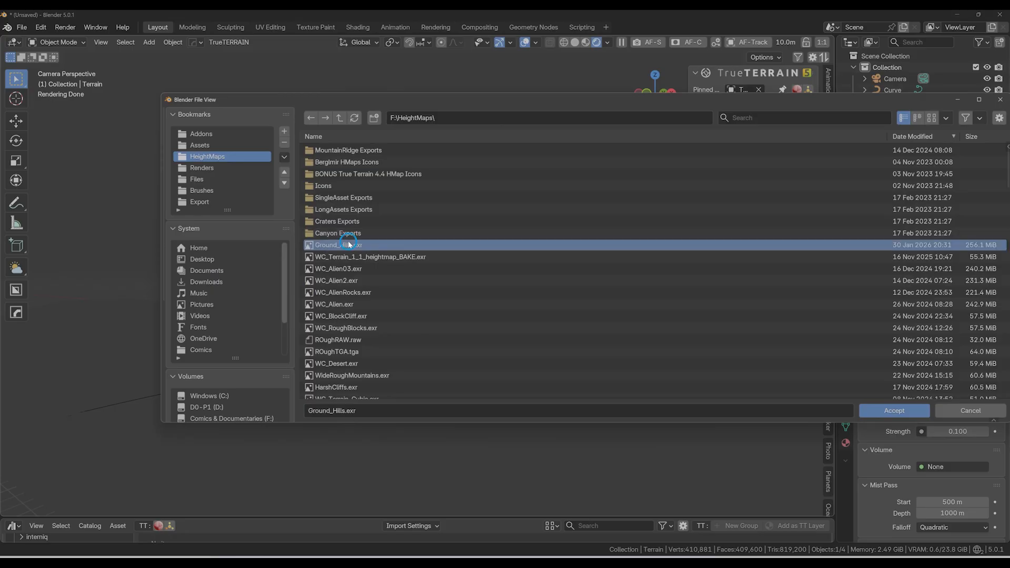
pyautogui.click(887, 409)
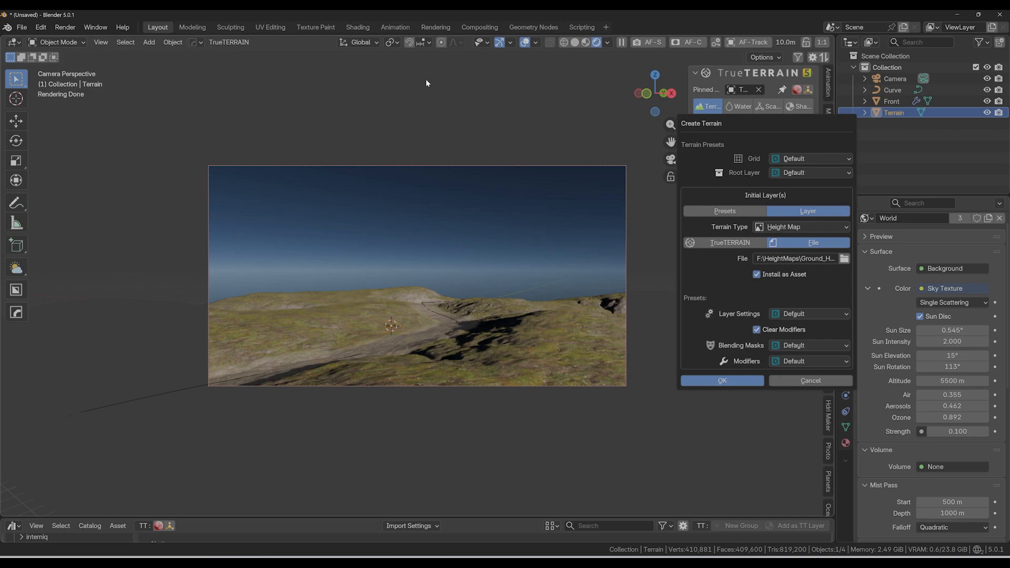
pyautogui.press('Return')
# Move the new terrain about 550 m along negative X, then shift it freely so it lies beside the small Front terrain
pyautogui.click(777, 42)
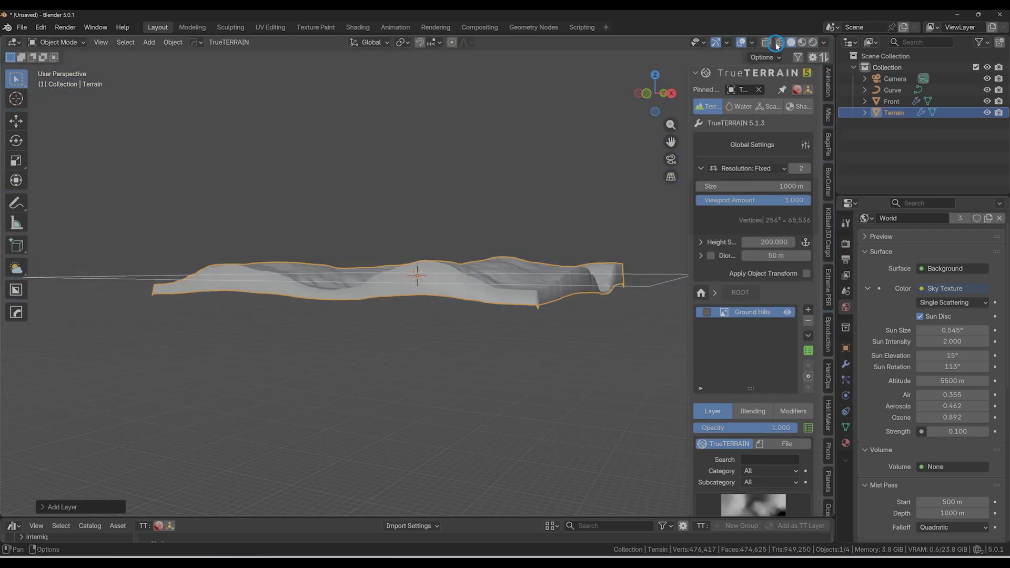
pyautogui.moveTo(560, 355)
pyautogui.mouseDown(button='middle')
pyautogui.moveTo(552, 435)
pyautogui.moveTo(603, 436)
pyautogui.mouseUp(button='middle')
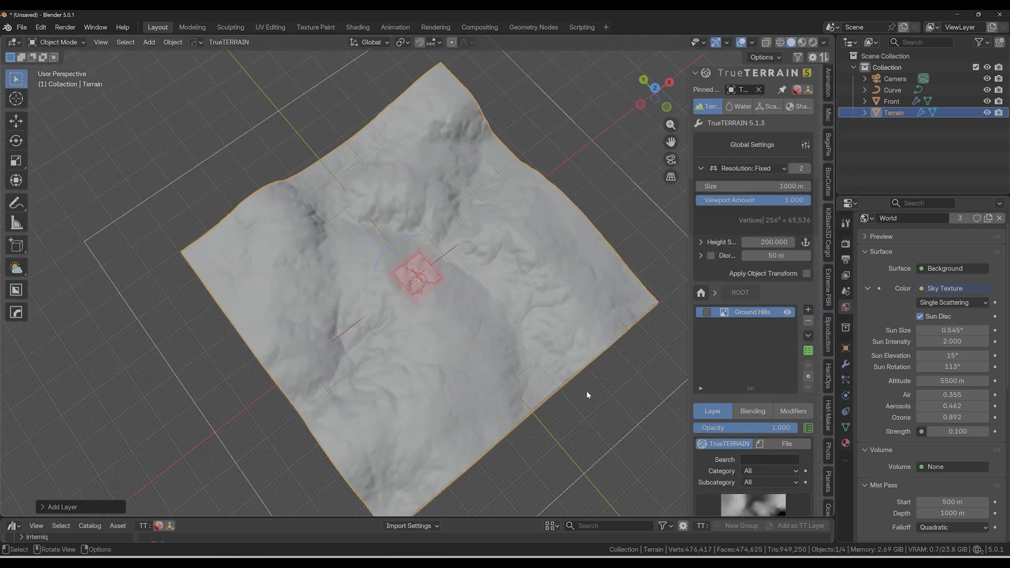
pyautogui.press('g')
pyautogui.press('x')
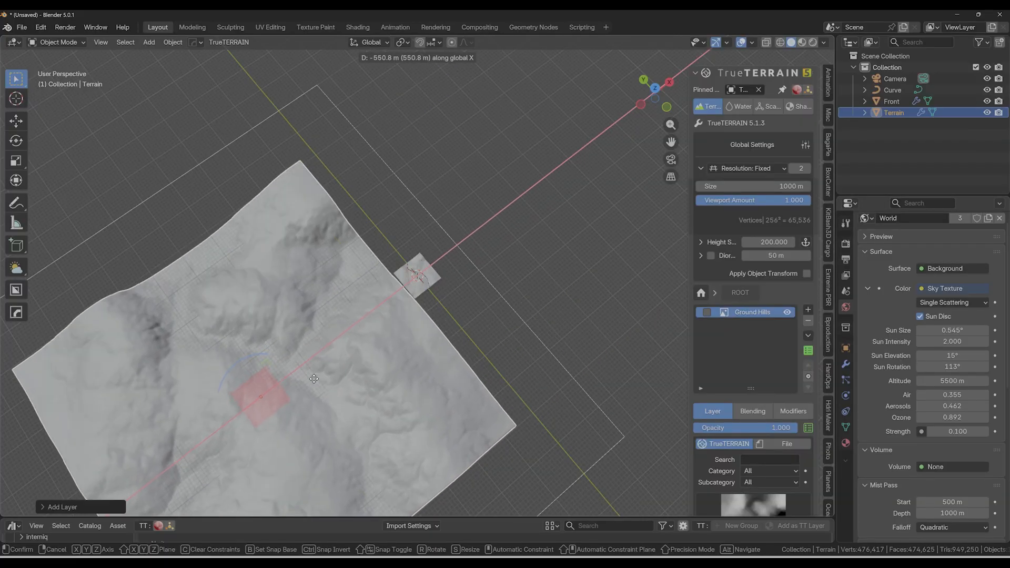
pyautogui.click(333, 389)
pyautogui.press('g')
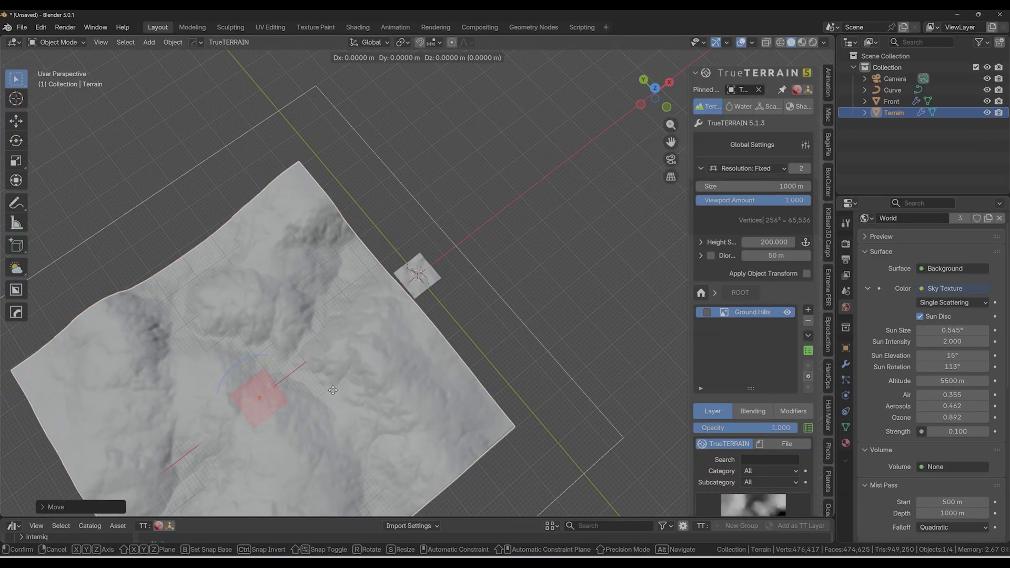
pyautogui.click(229, 231)
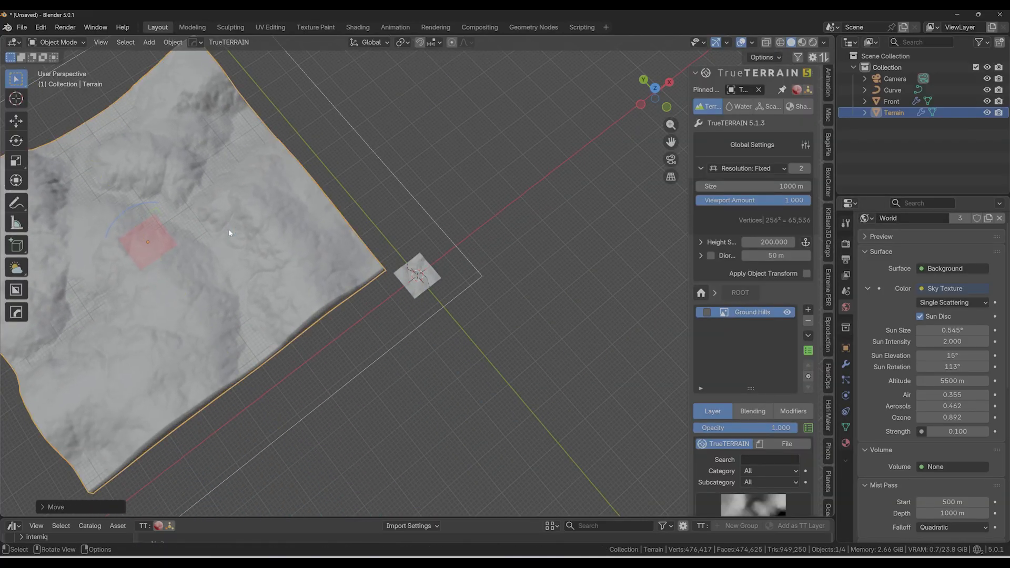
# Through the camera, move the large terrain along positive X and rotate it about Z so its hills form the backdrop
pyautogui.press('KP_0')
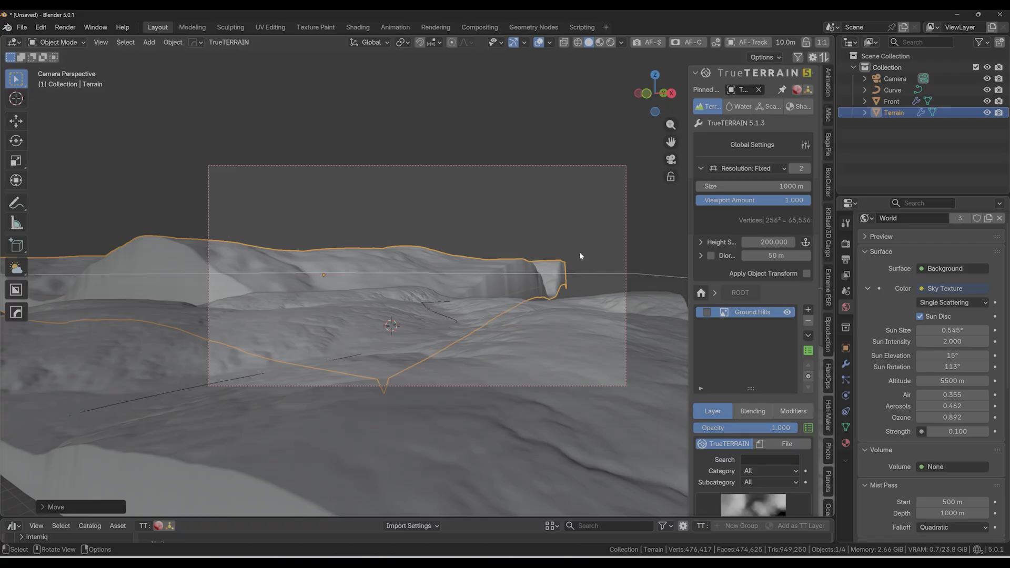
pyautogui.press('g')
pyautogui.press('x')
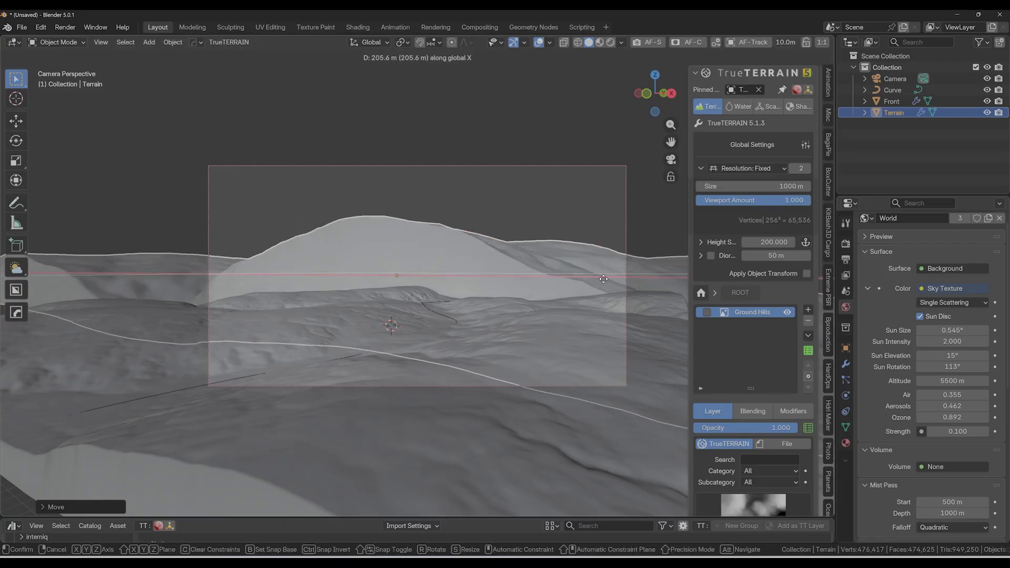
pyautogui.press('r')
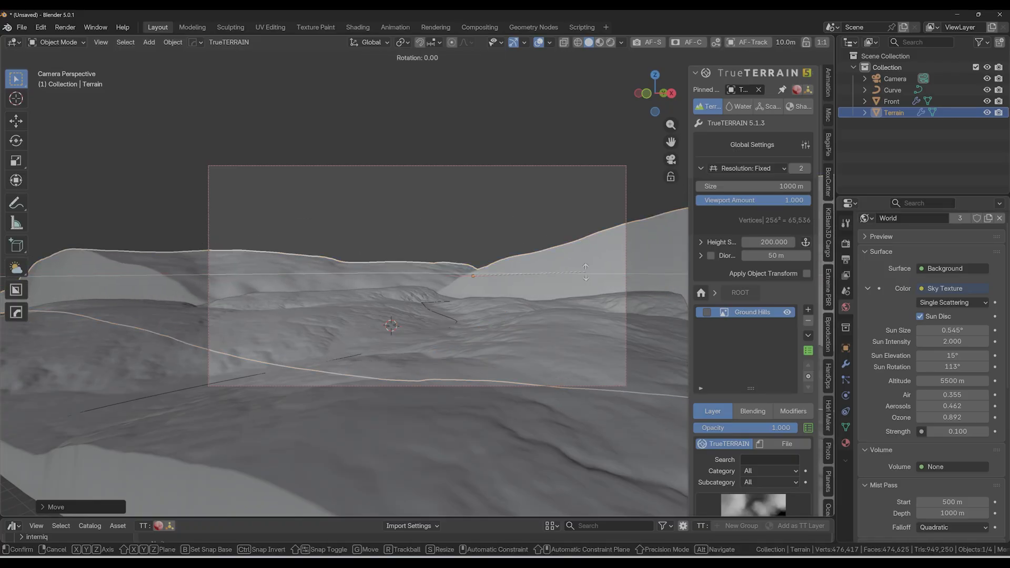
pyautogui.press('z')
pyautogui.click(597, 266)
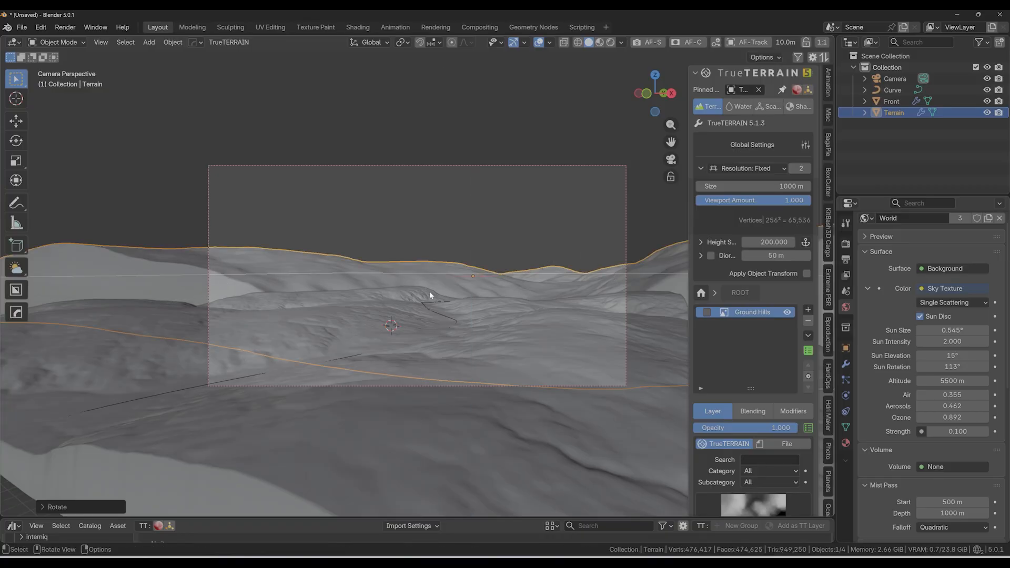
# Nudge the large terrain along negative X and try another rotation about Z in the camera view
pyautogui.press('g')
pyautogui.press('x')
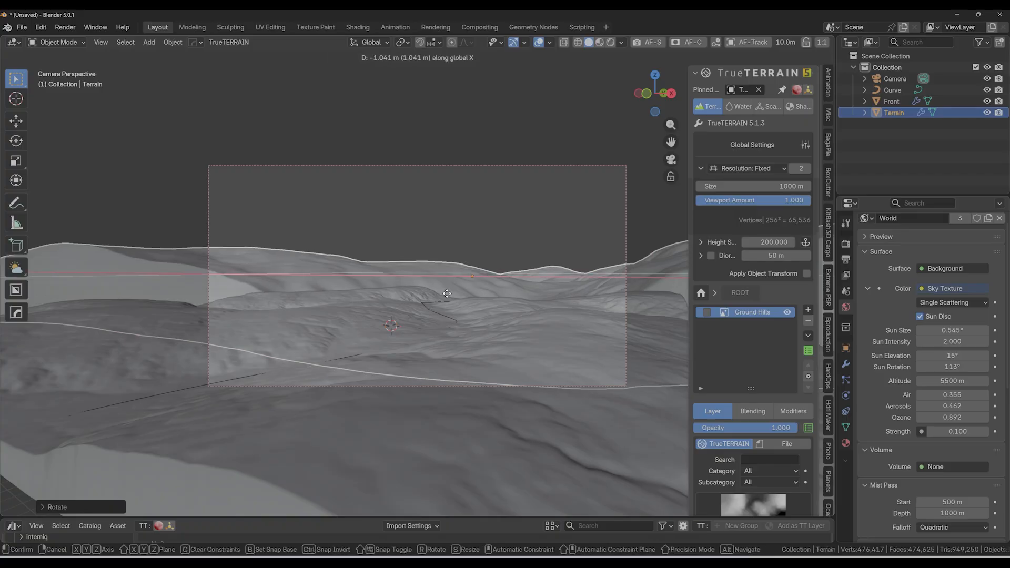
pyautogui.click(430, 296)
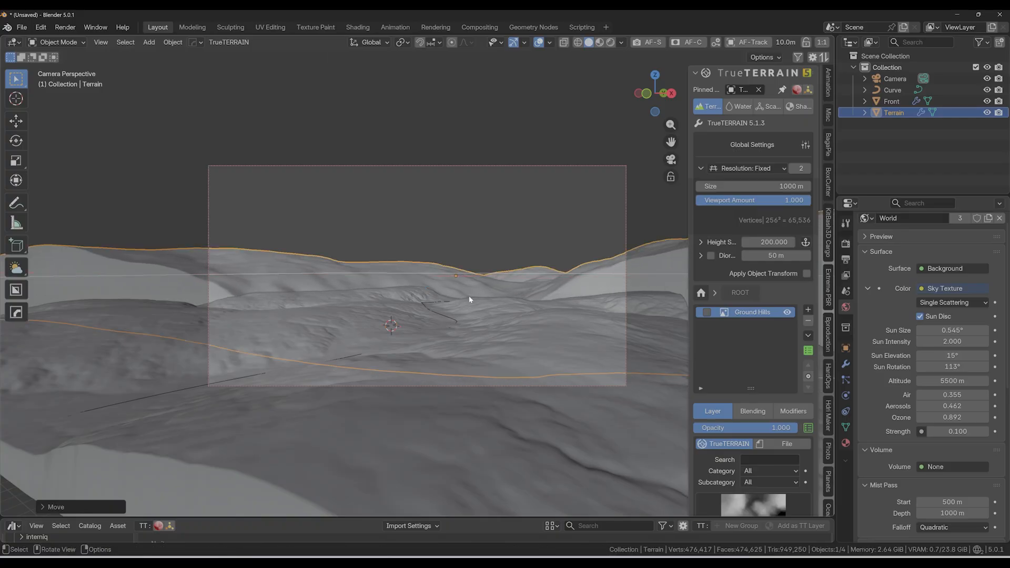
pyautogui.press('r')
pyautogui.press('z')
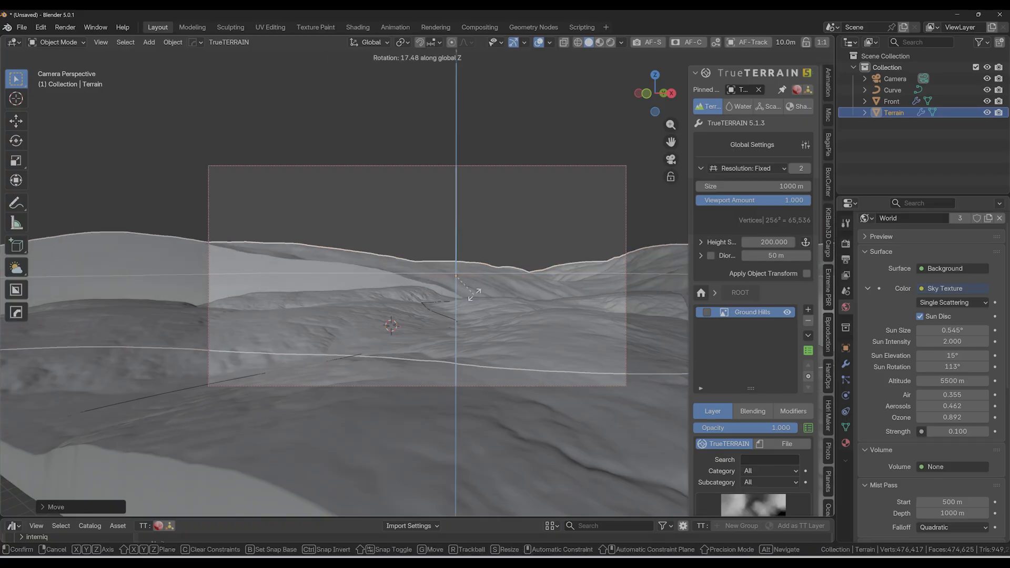
pyautogui.click(467, 300)
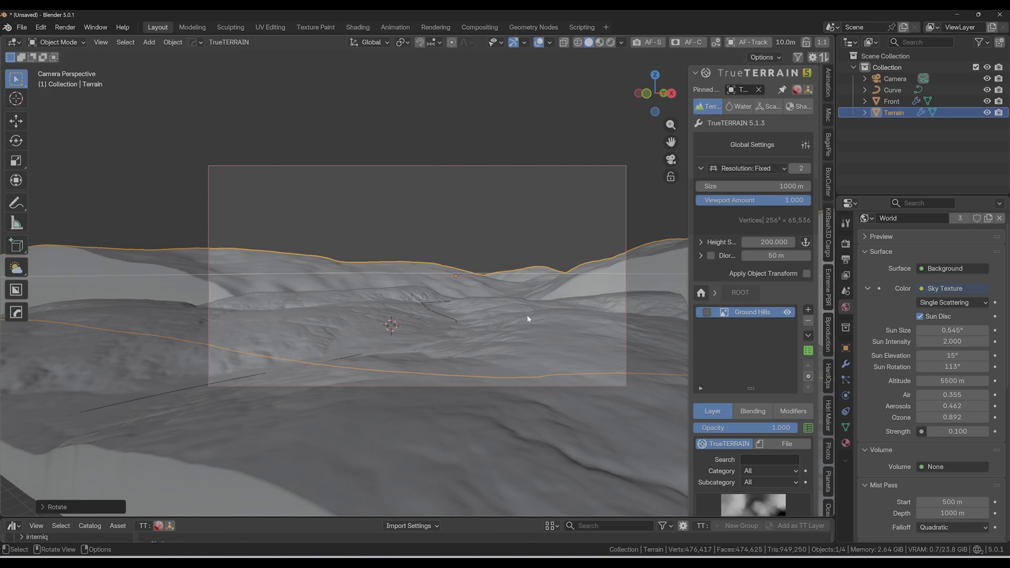
# Scale the large terrain up uniformly by about 1.1 and deselect it
pyautogui.press('s')
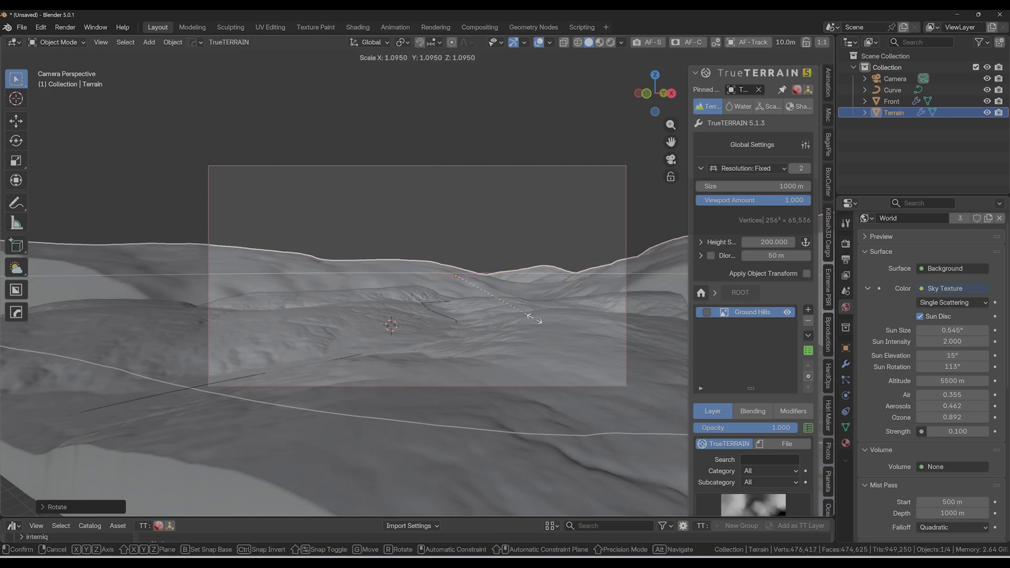
pyautogui.click(537, 319)
pyautogui.click(507, 236)
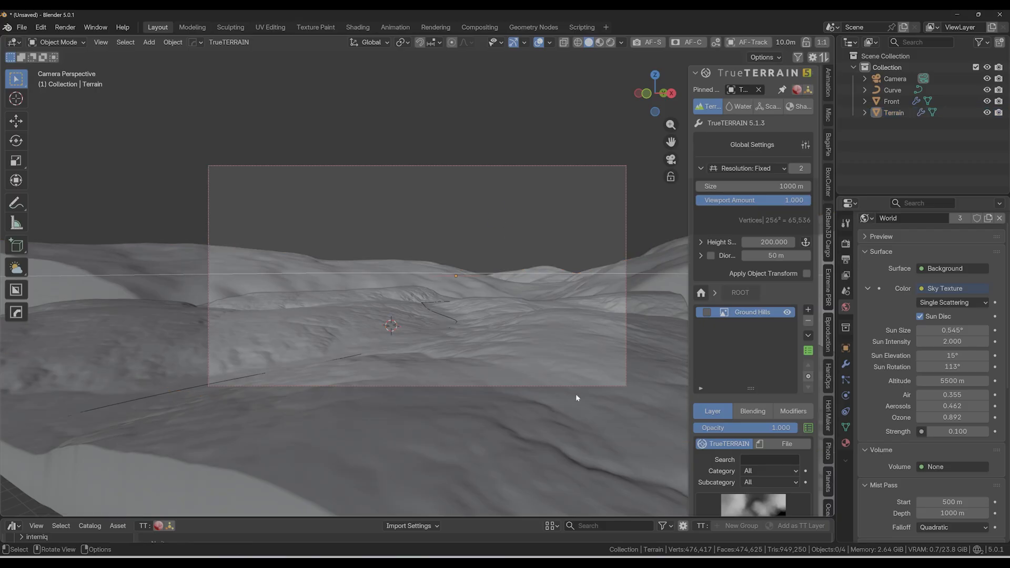
# Select the large terrain and set its fixed resolution to 2560 and its viewport amount to 0.25
pyautogui.click(434, 314)
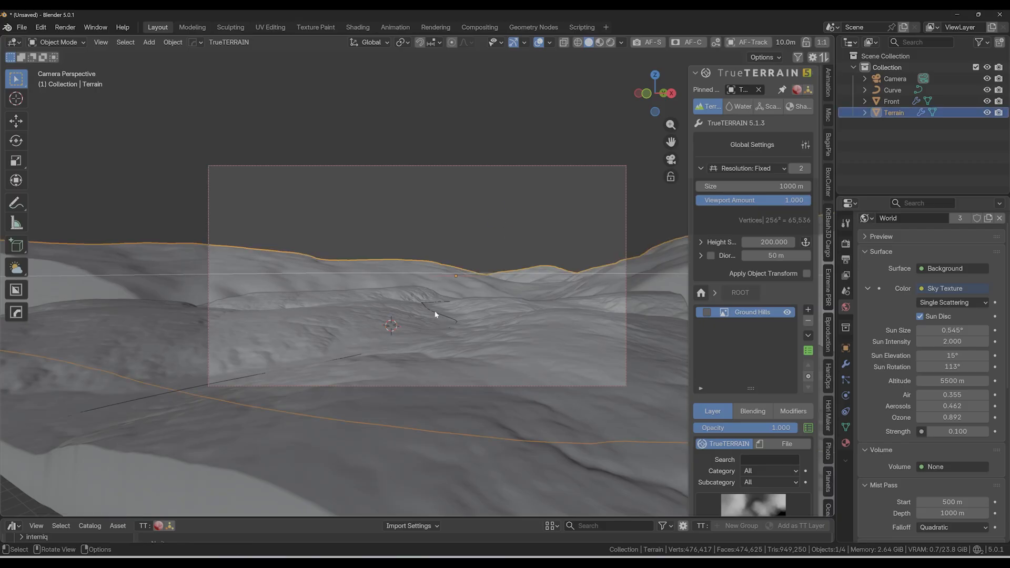
pyautogui.click(800, 169)
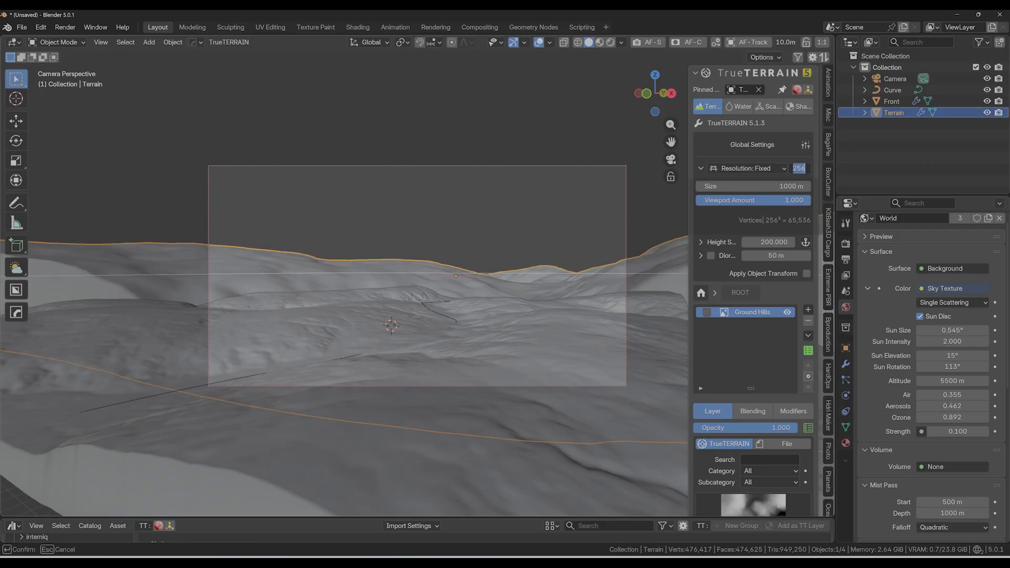
pyautogui.click(805, 169)
pyautogui.write('0')
pyautogui.press('Return')
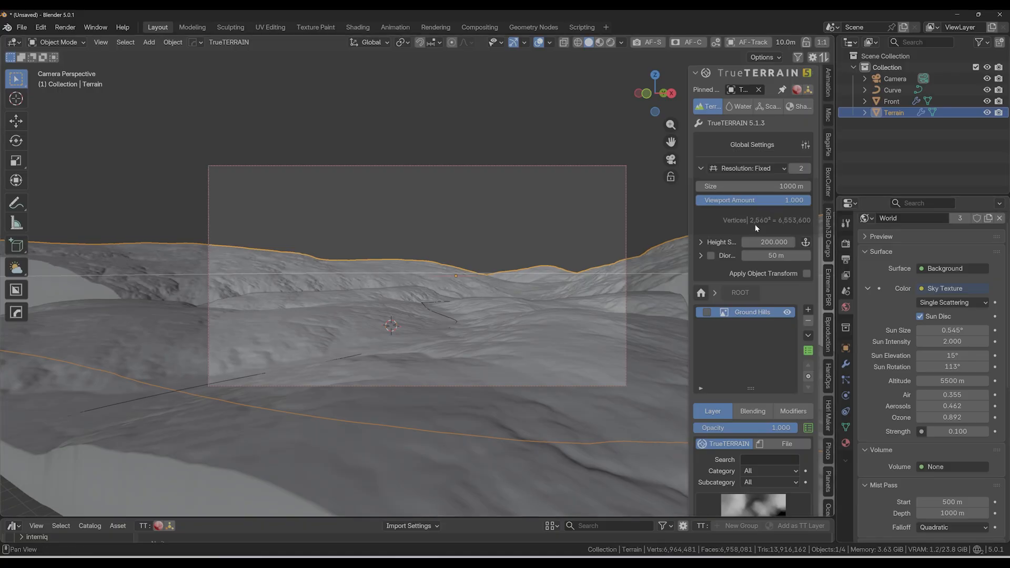
pyautogui.click(736, 202)
pyautogui.write('0')
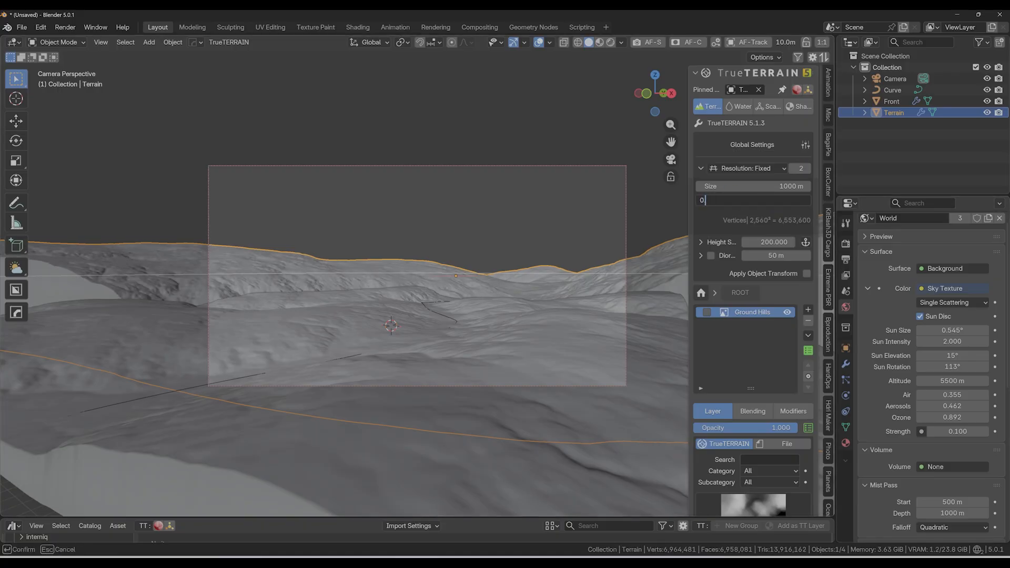
pyautogui.write('.25')
pyautogui.press('Return')
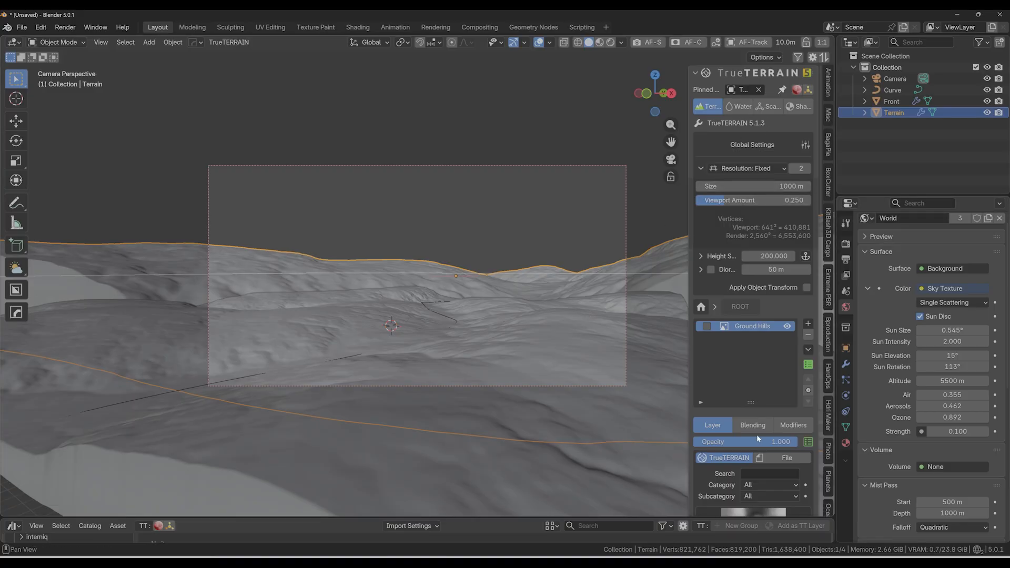
# Enable camera culling for the large terrain in Raycast mode with a padding of 0.5
pyautogui.scroll(-10, 756, 435)
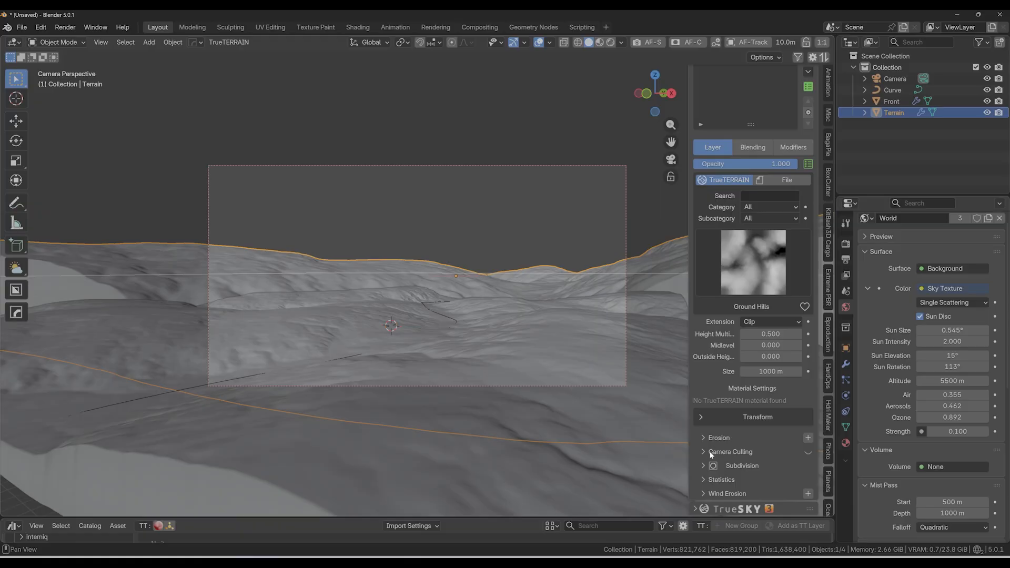
pyautogui.click(808, 452)
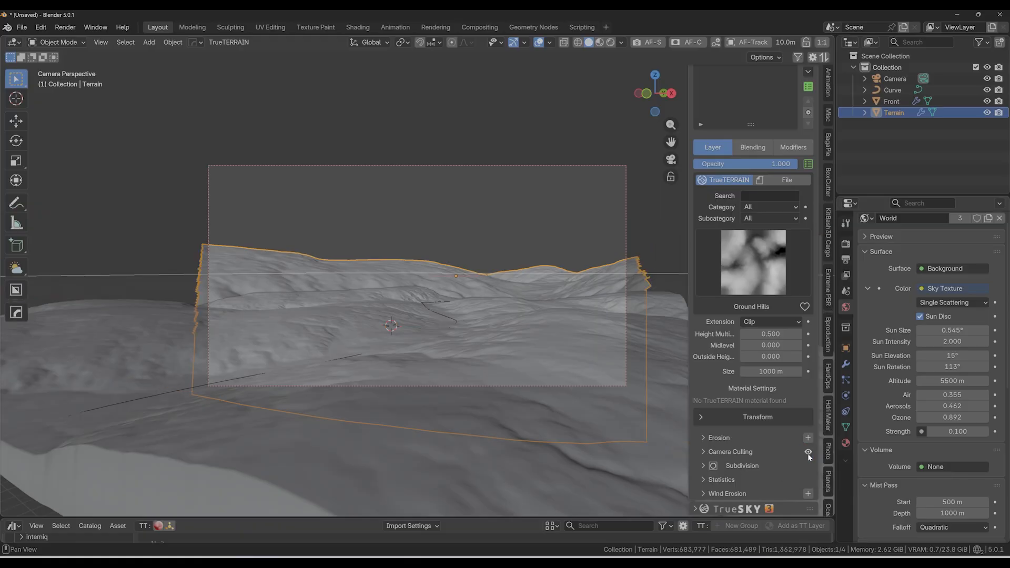
pyautogui.click(705, 452)
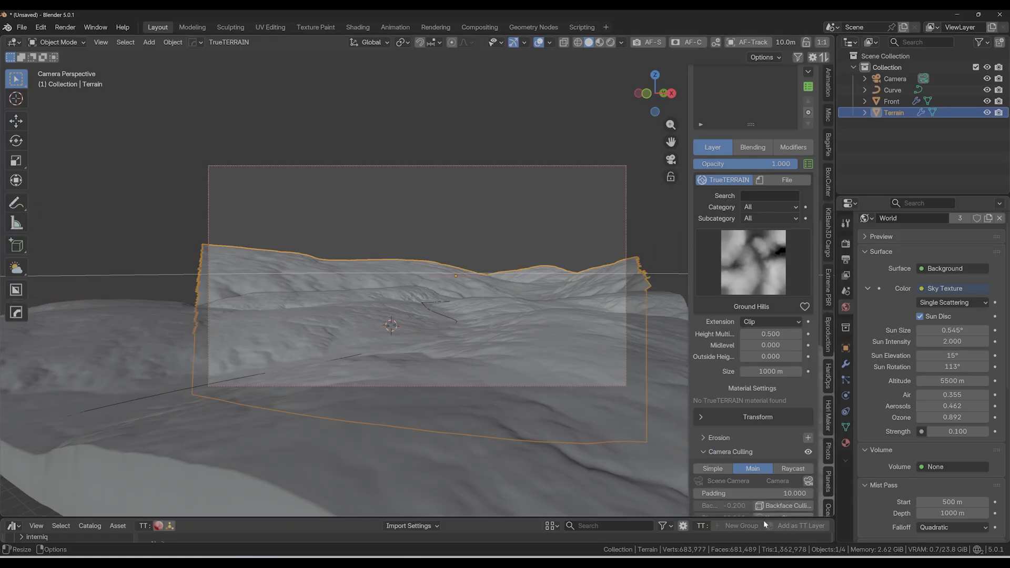
pyautogui.click(793, 401)
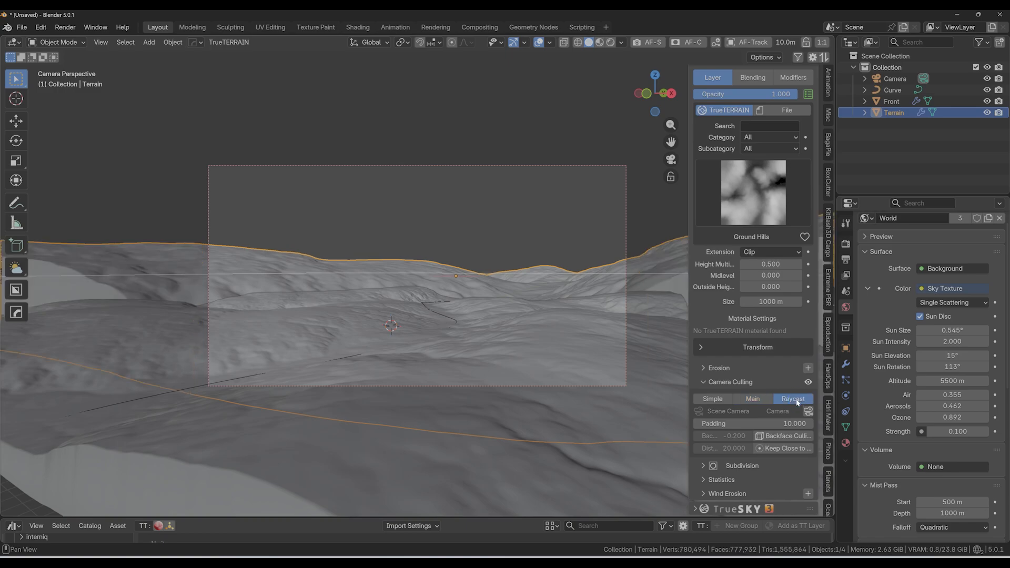
pyautogui.moveTo(772, 423); pyautogui.dragTo(728, 423)
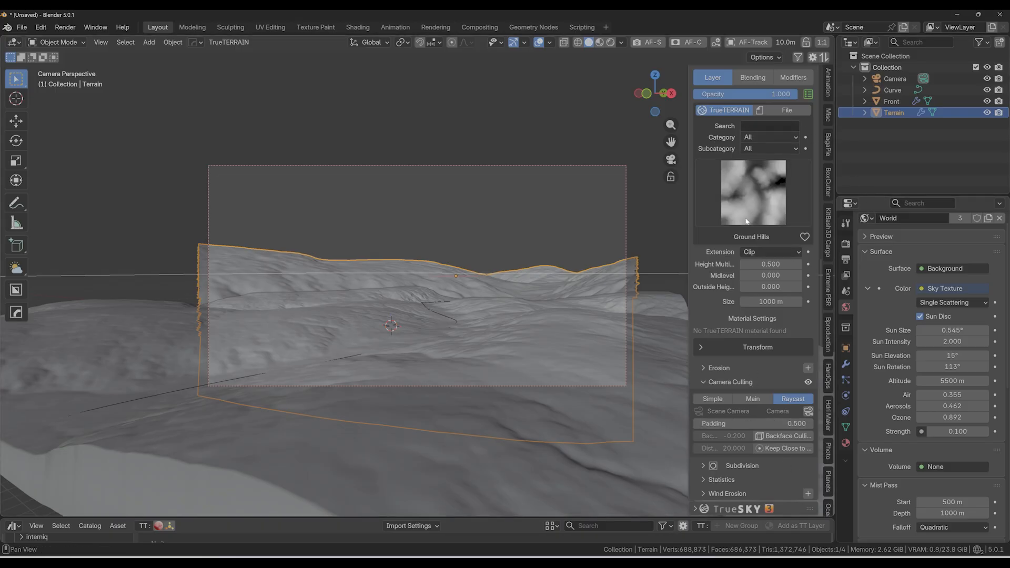
# Clear the pinned terrain in TrueTERRAIN and rename the Terrain object to Hills
pyautogui.scroll(12, 756, 183)
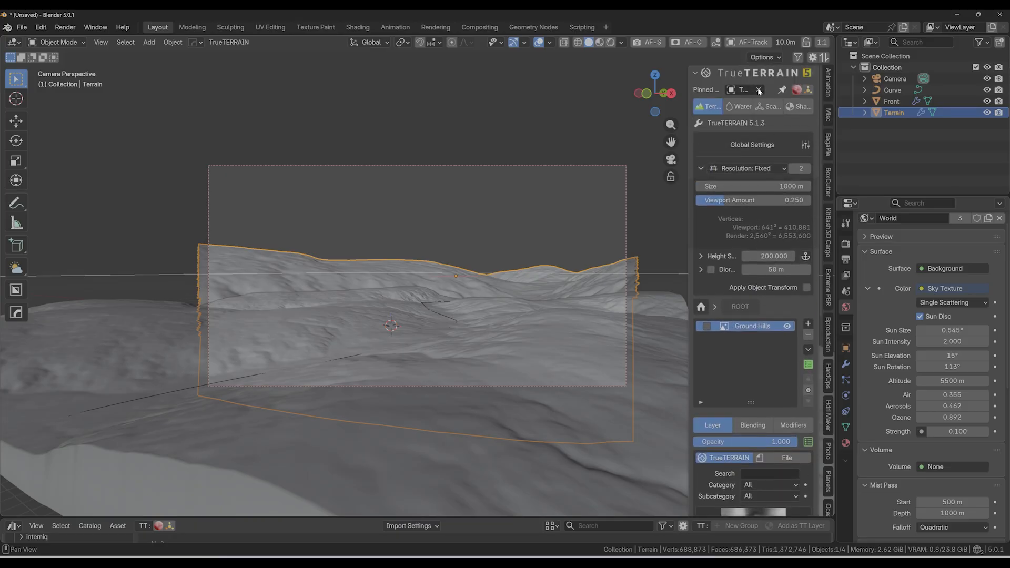
pyautogui.click(759, 91)
pyautogui.click(894, 113)
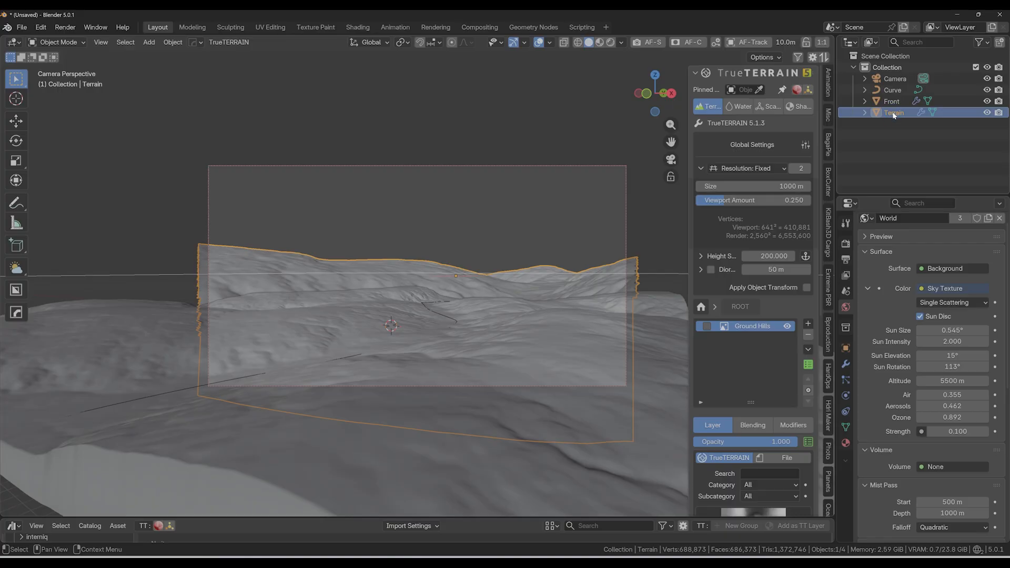
pyautogui.doubleClick(893, 113)
pyautogui.write('M')
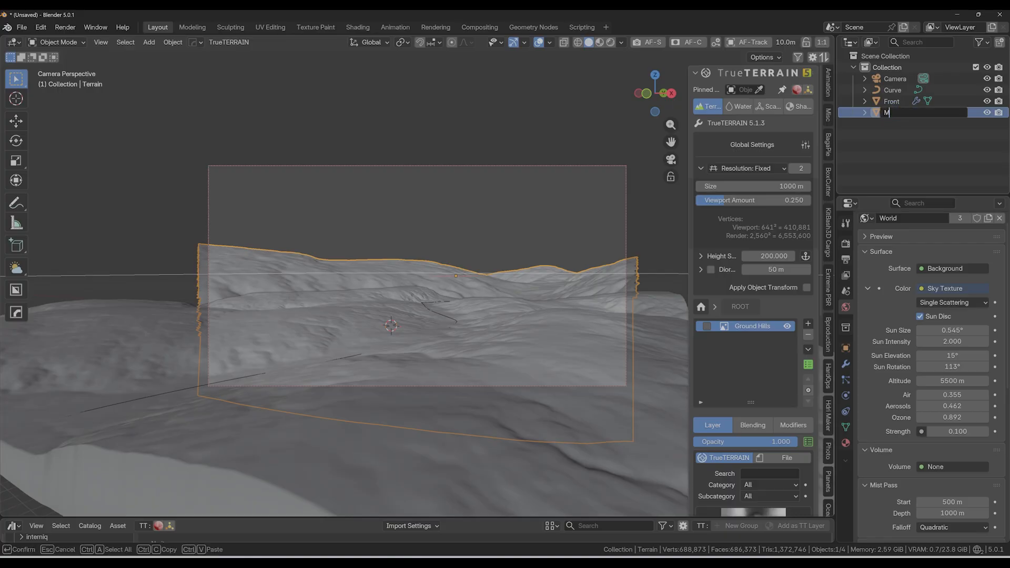
pyautogui.press('BackSpace')
pyautogui.write('Hills')
pyautogui.press('Return')
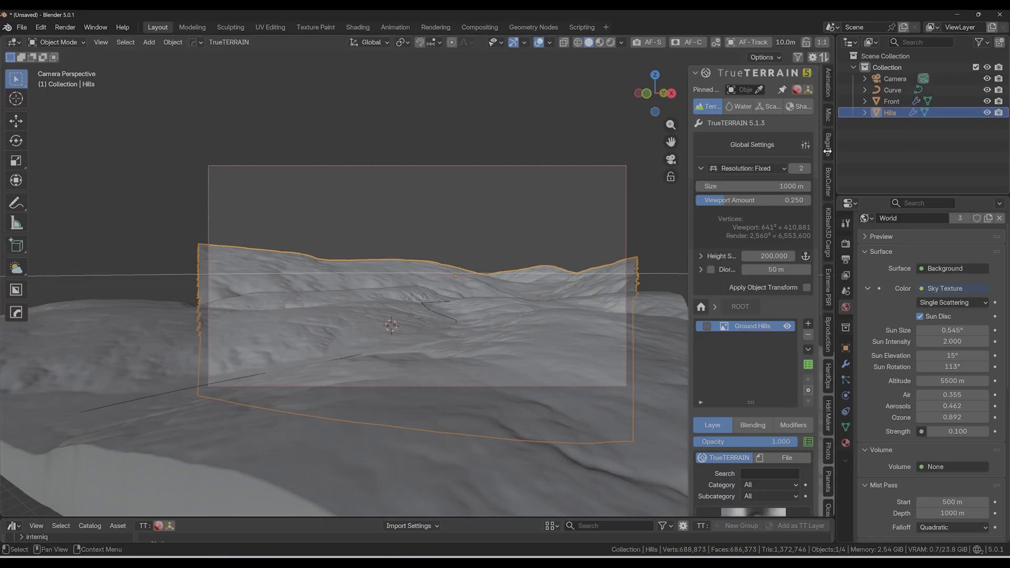
# Pin the Front object in TrueTERRAIN and enable its camera culling in Raycast mode with a padding of 0.6
pyautogui.click(760, 89)
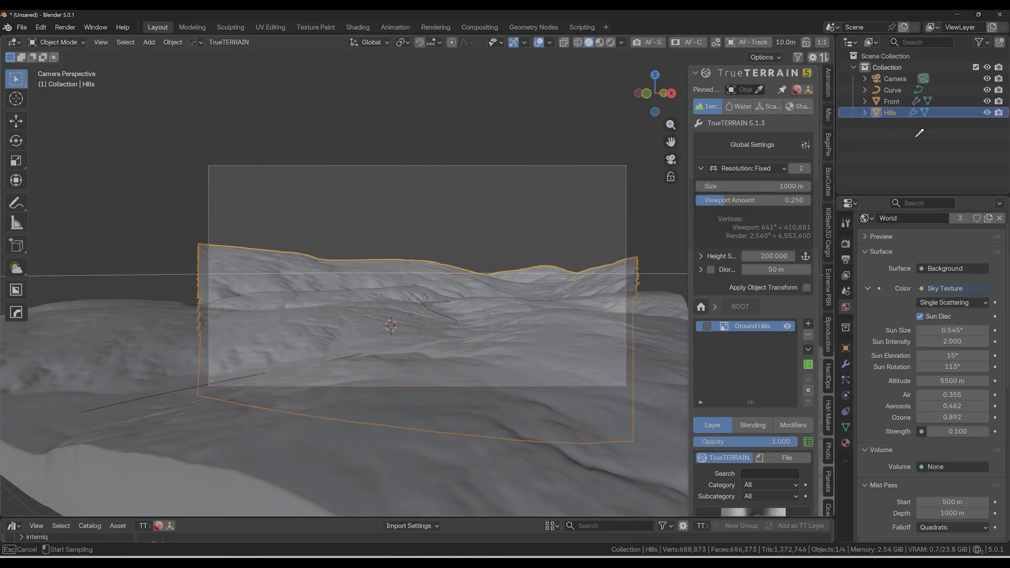
pyautogui.click(890, 101)
pyautogui.scroll(-12, 747, 409)
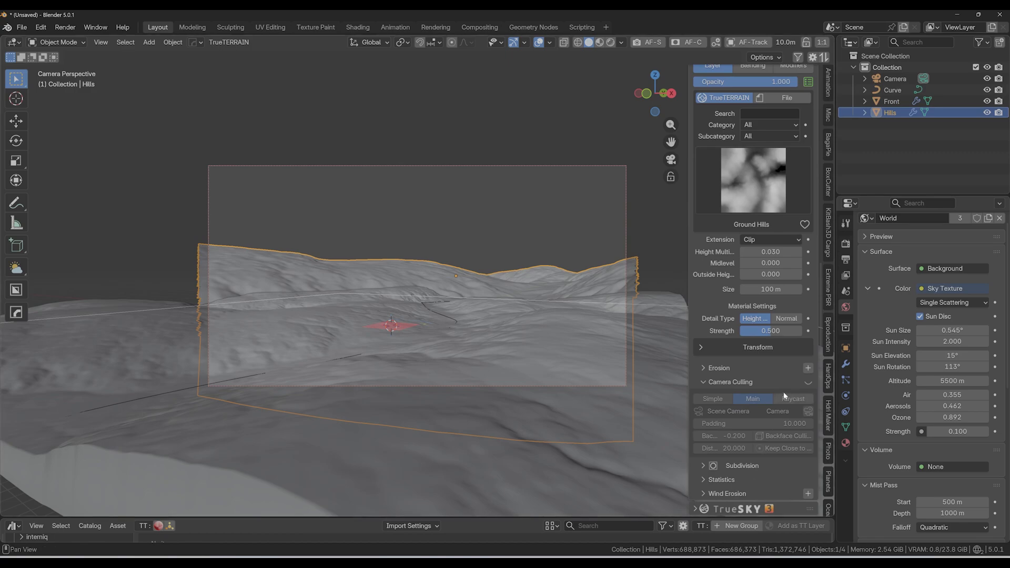
pyautogui.click(808, 383)
pyautogui.click(792, 399)
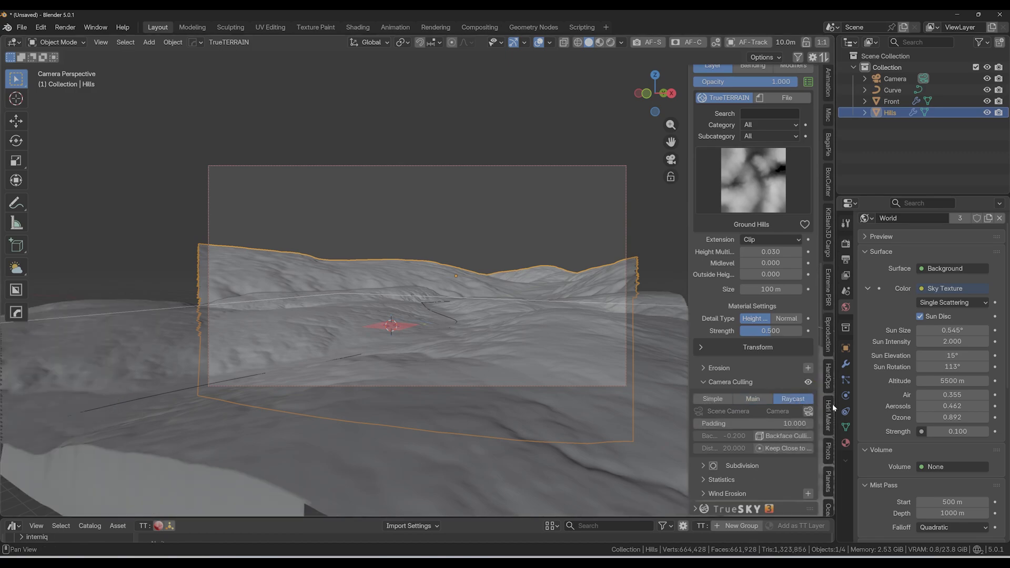
pyautogui.moveTo(779, 423); pyautogui.dragTo(673, 423)
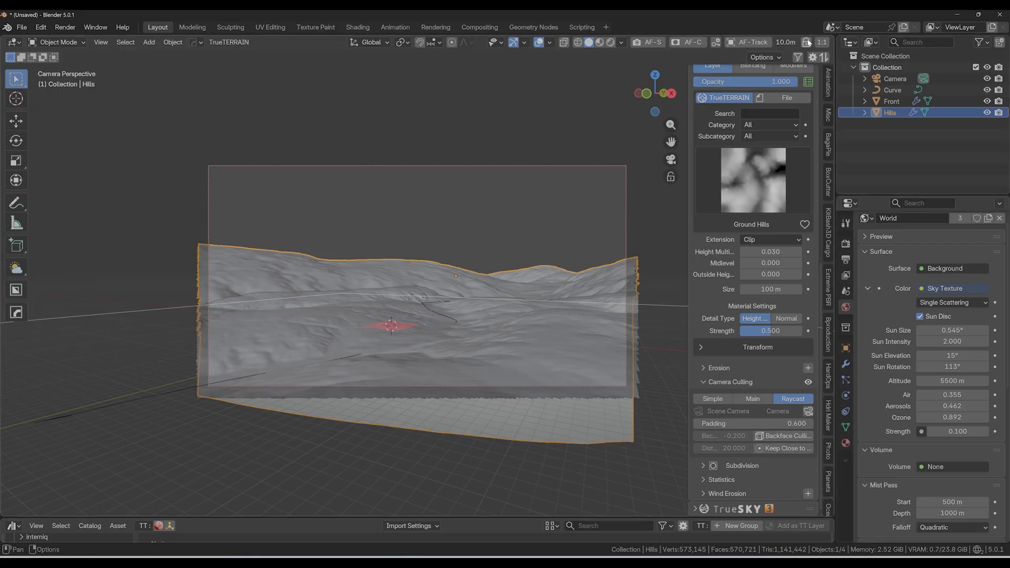
# Replace the pinned Front terrain with the Hills object in TrueTERRAIN
pyautogui.scroll(10, 764, 165)
pyautogui.scroll(4, 765, 167)
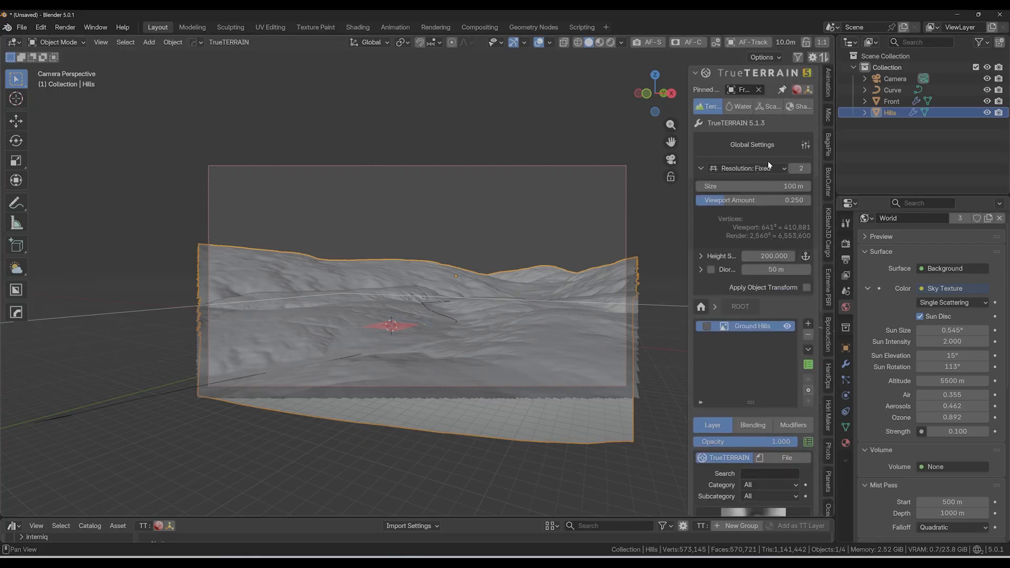
pyautogui.click(760, 91)
pyautogui.click(745, 90)
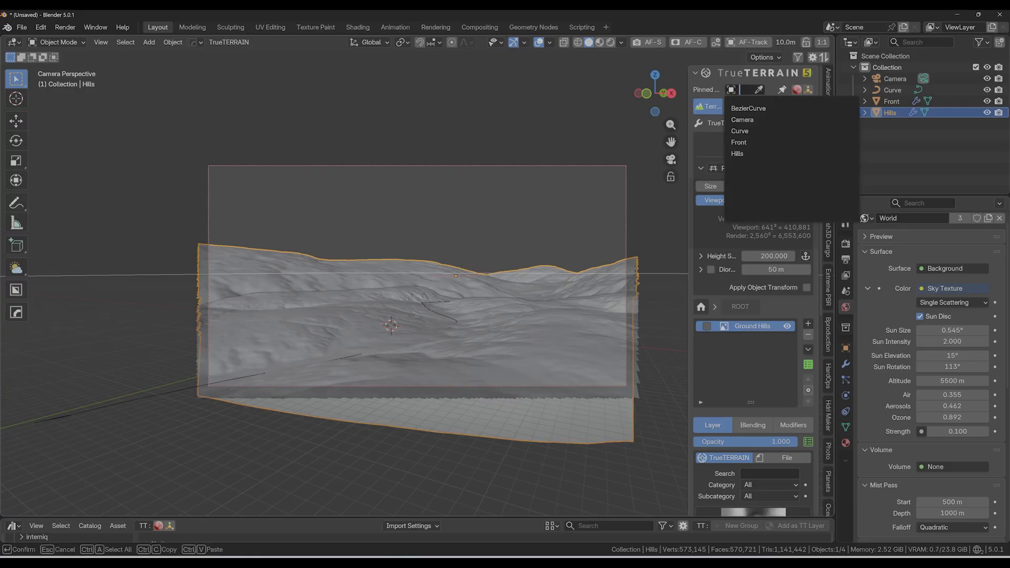
pyautogui.click(745, 153)
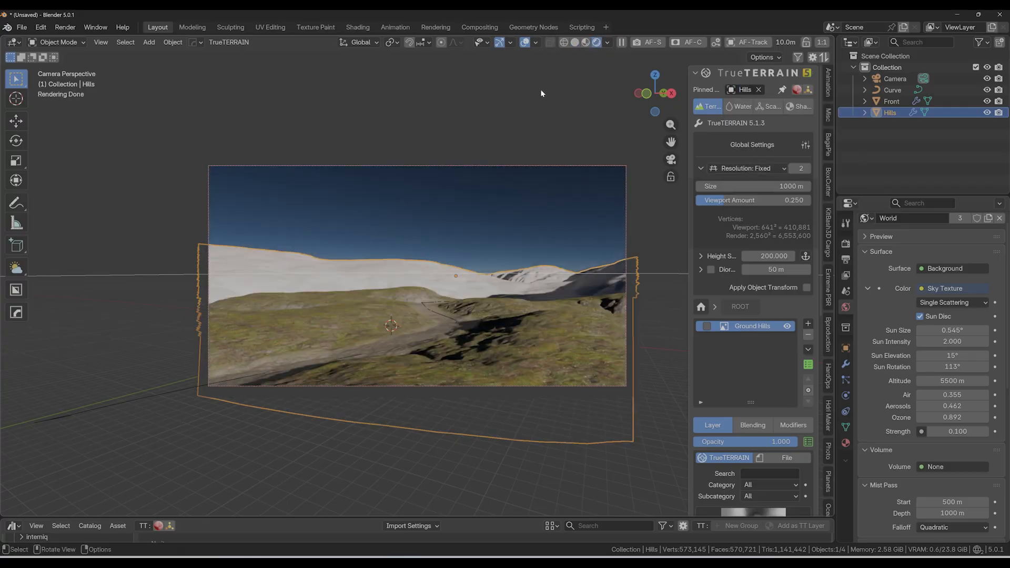
# Create a terrain material for Hills with a Dark Grass 005 texture layer
pyautogui.click(799, 107)
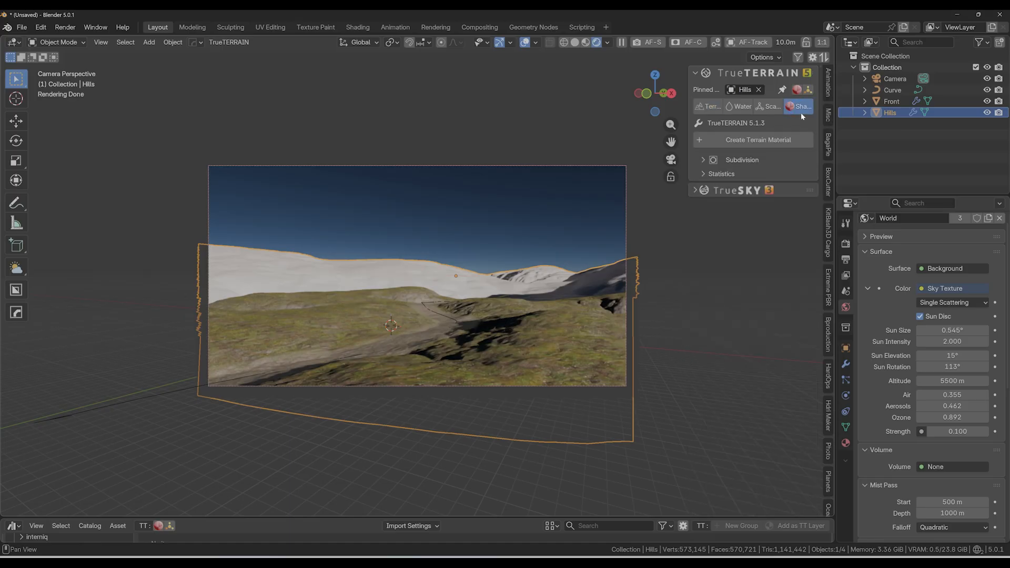
pyautogui.click(805, 140)
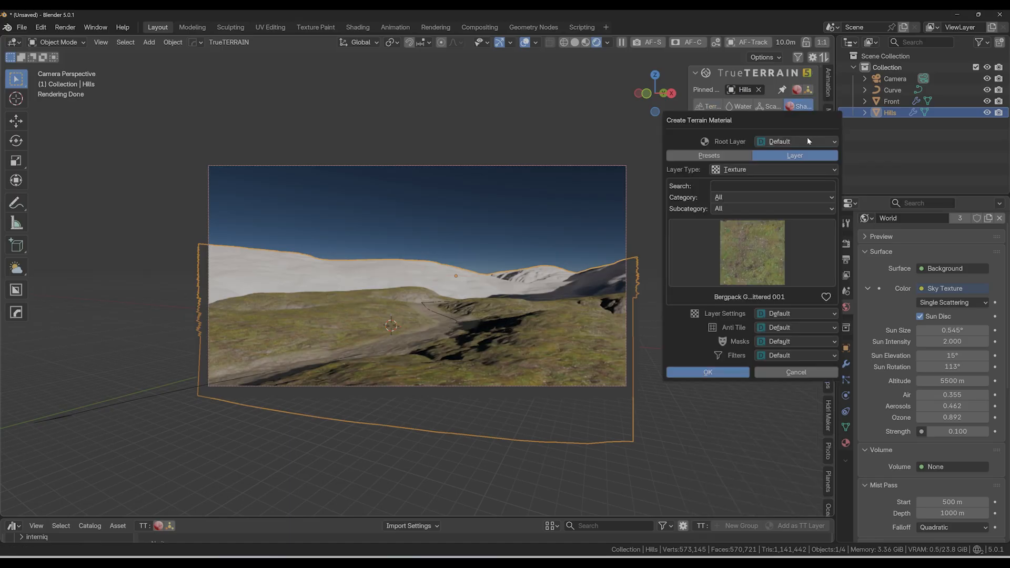
pyautogui.click(759, 258)
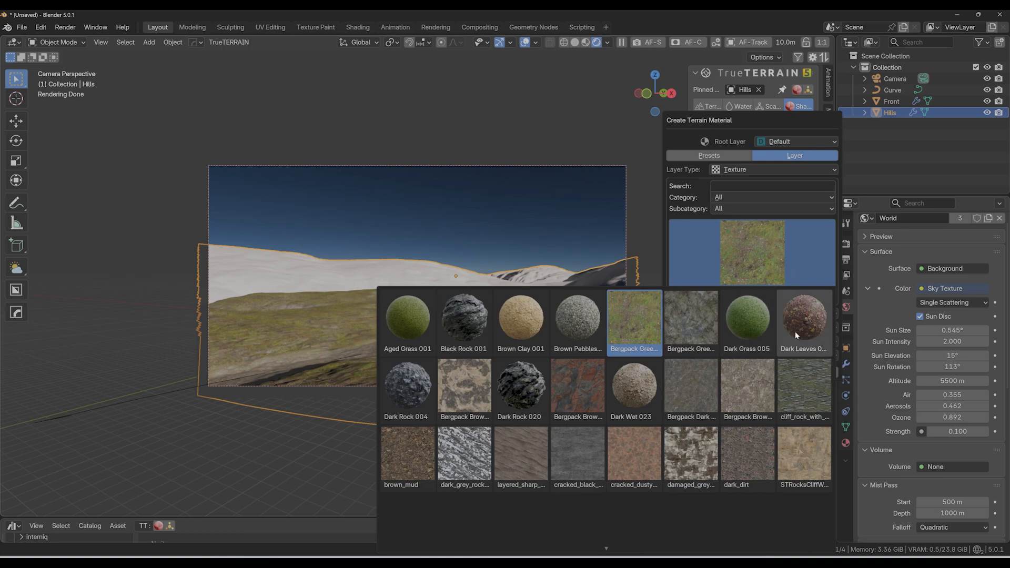
pyautogui.click(754, 322)
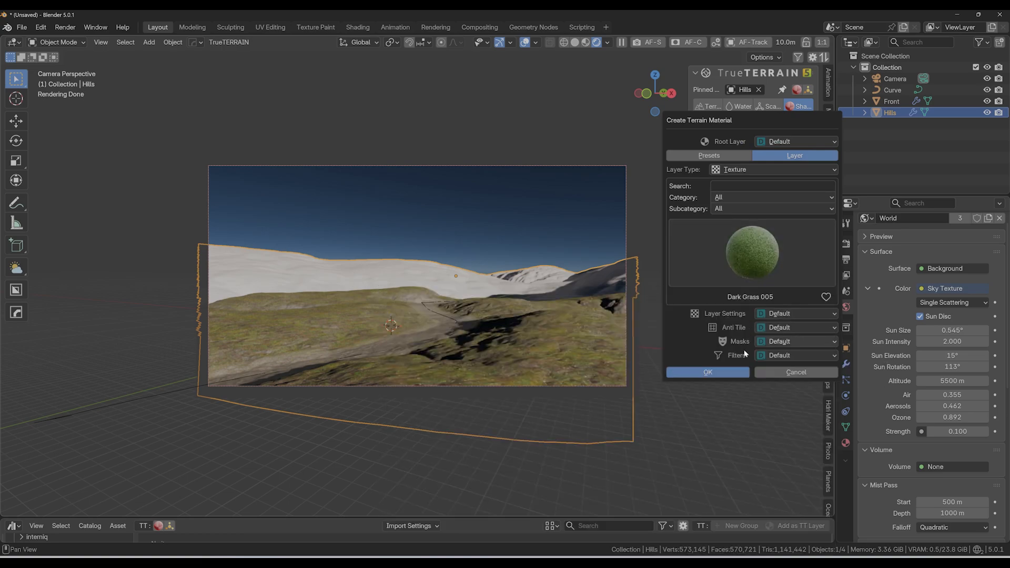
pyautogui.click(708, 371)
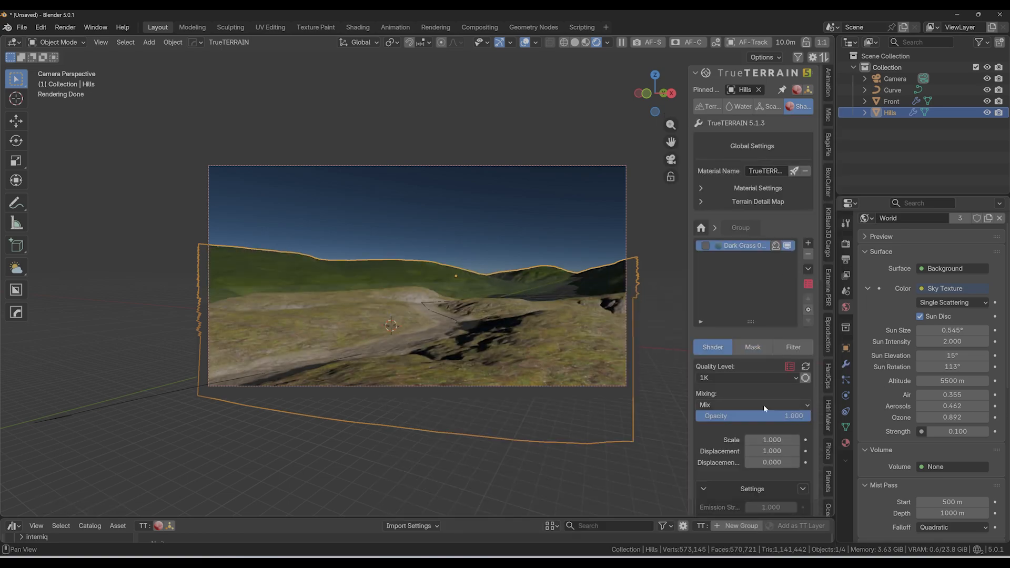
# Set the Dark Grass 005 layer's scale to 13.6 and hide the floor grid in the viewport overlays
pyautogui.moveTo(771, 440); pyautogui.dragTo(810, 440)
pyautogui.click(537, 42)
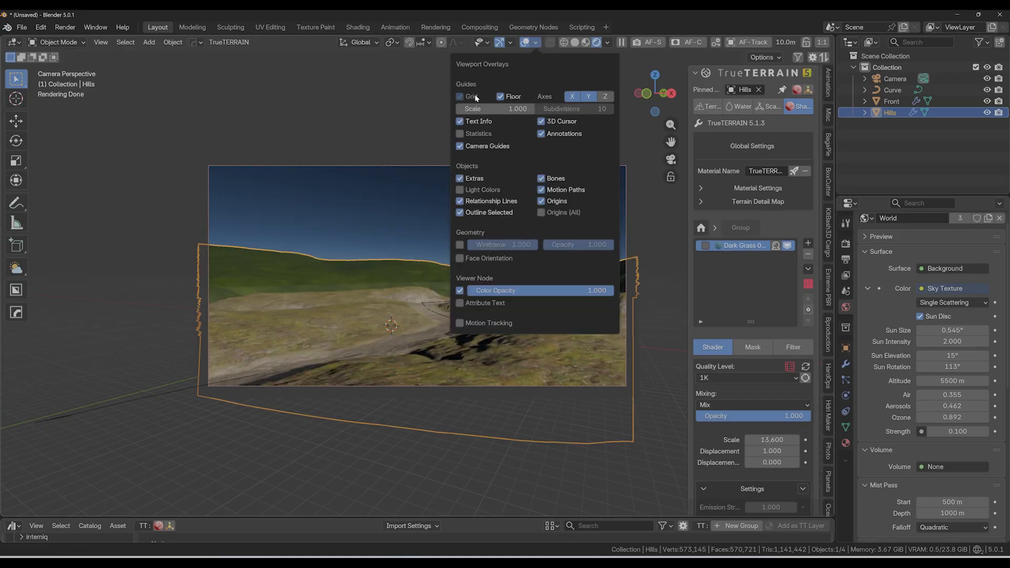
pyautogui.click(500, 97)
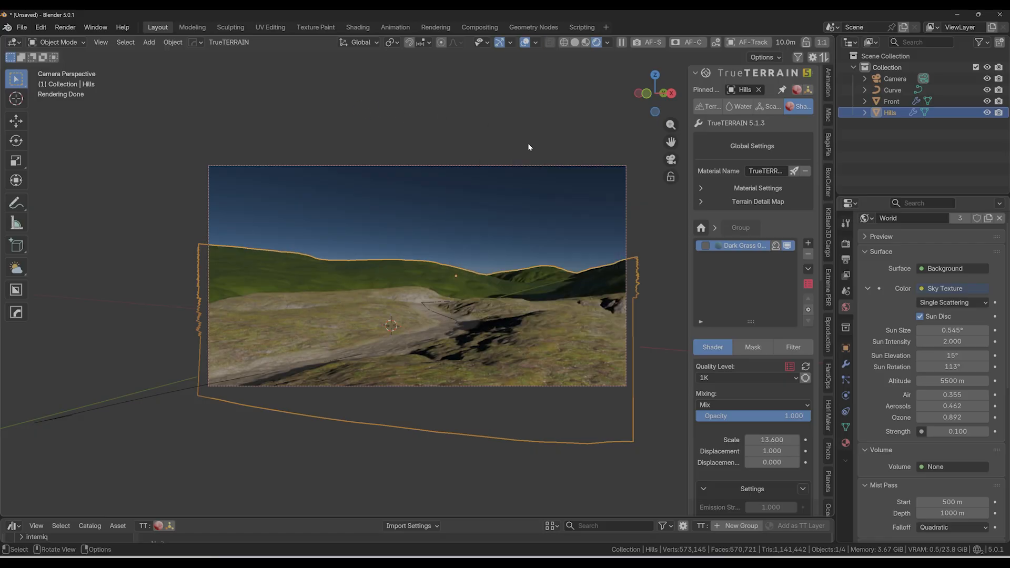
# Add a Dark Rock 011 texture layer to the Hills material and set its scale to 63.8
pyautogui.click(808, 245)
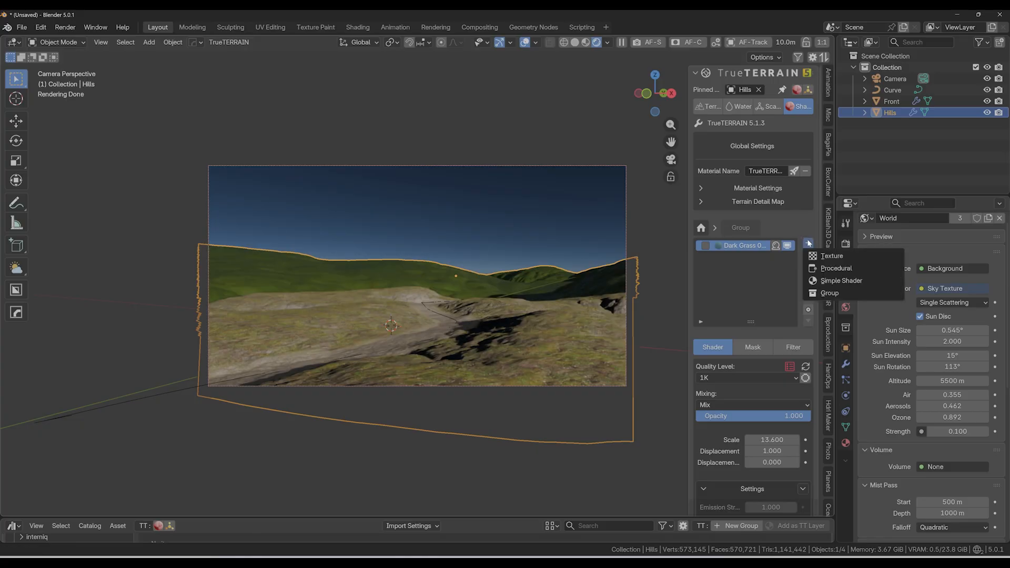
pyautogui.click(818, 256)
pyautogui.click(841, 325)
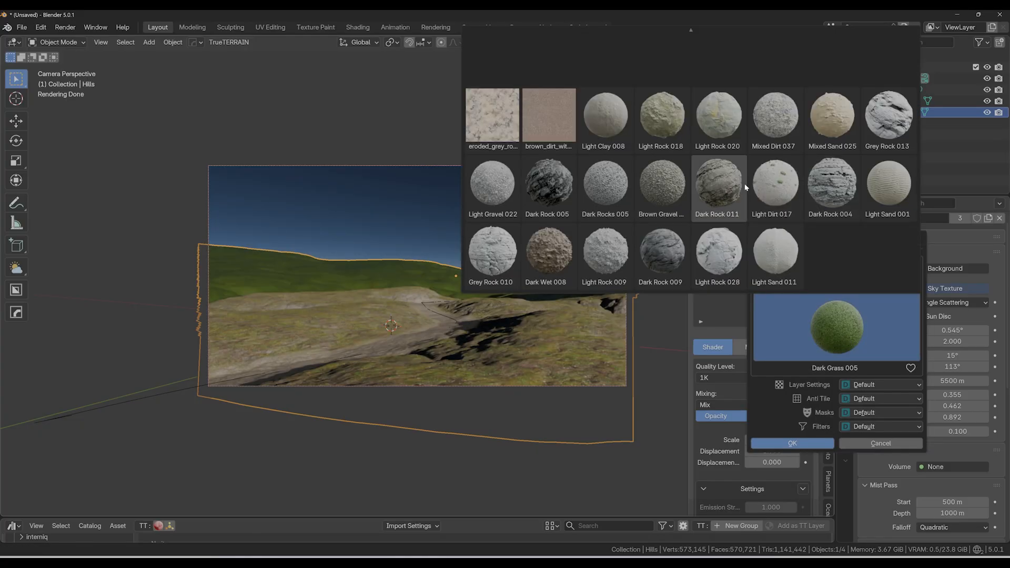
pyautogui.click(718, 184)
pyautogui.press('Return')
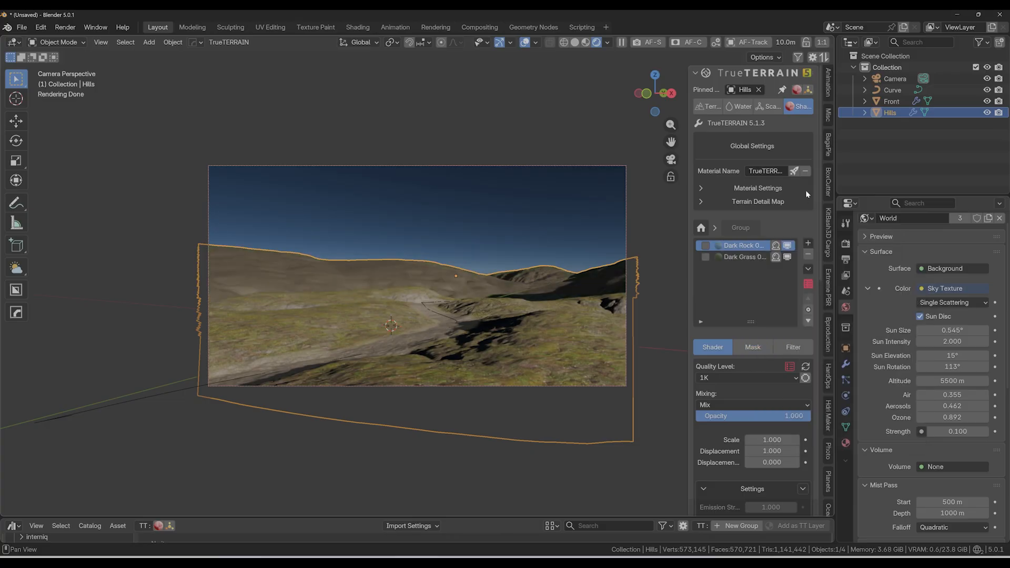
pyautogui.moveTo(772, 440); pyautogui.dragTo(800, 421)
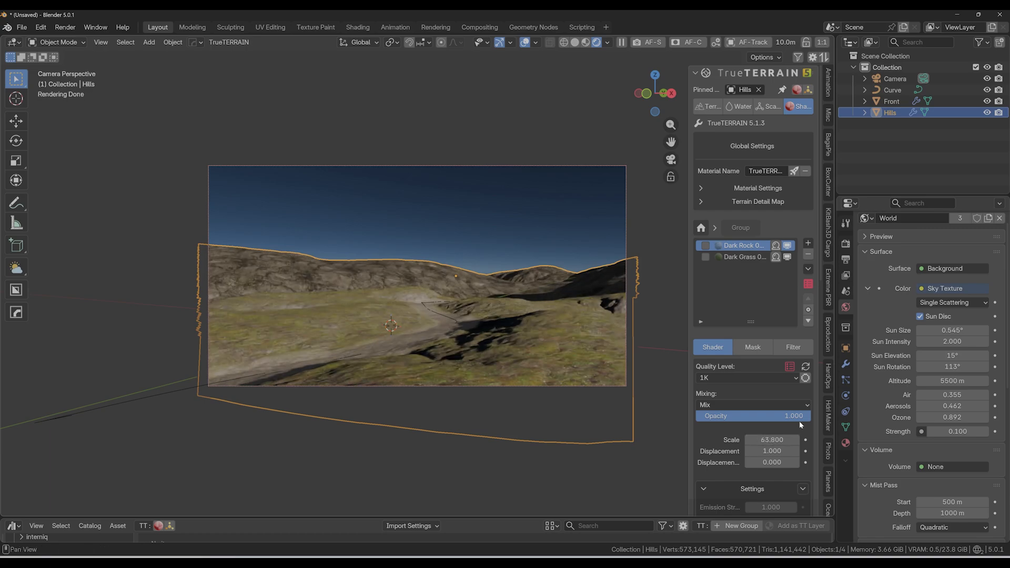
# Add an inverted Slope Mask to the Dark Rock 011 layer with a slope factor of 0.345
pyautogui.click(756, 347)
pyautogui.click(808, 364)
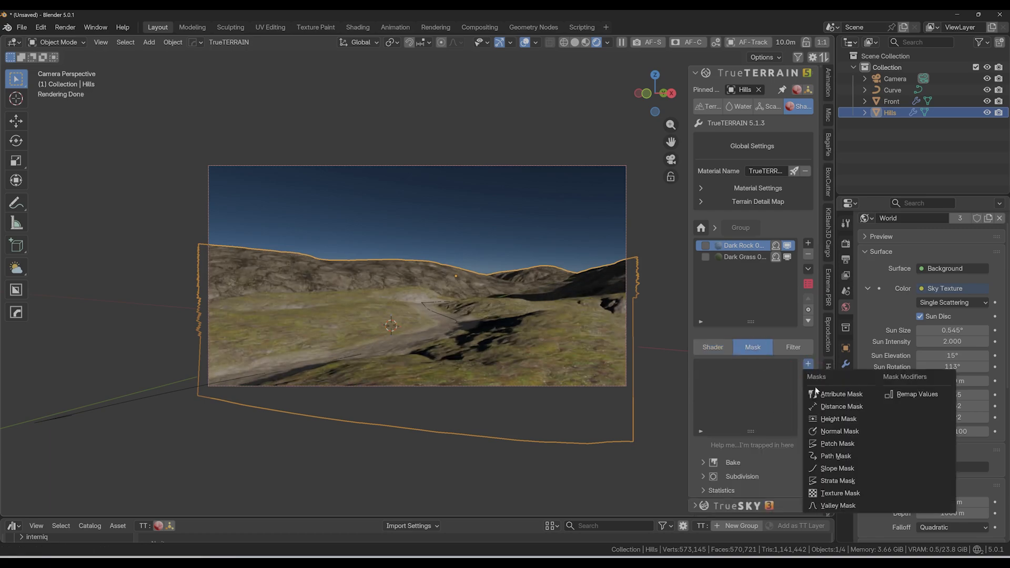
pyautogui.click(837, 468)
pyautogui.click(802, 518)
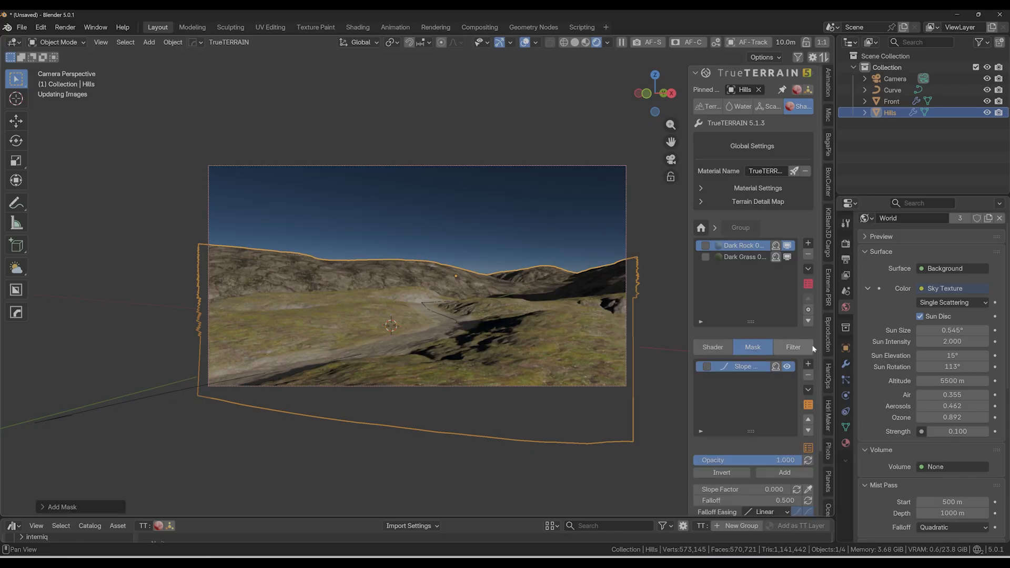
pyautogui.click(730, 473)
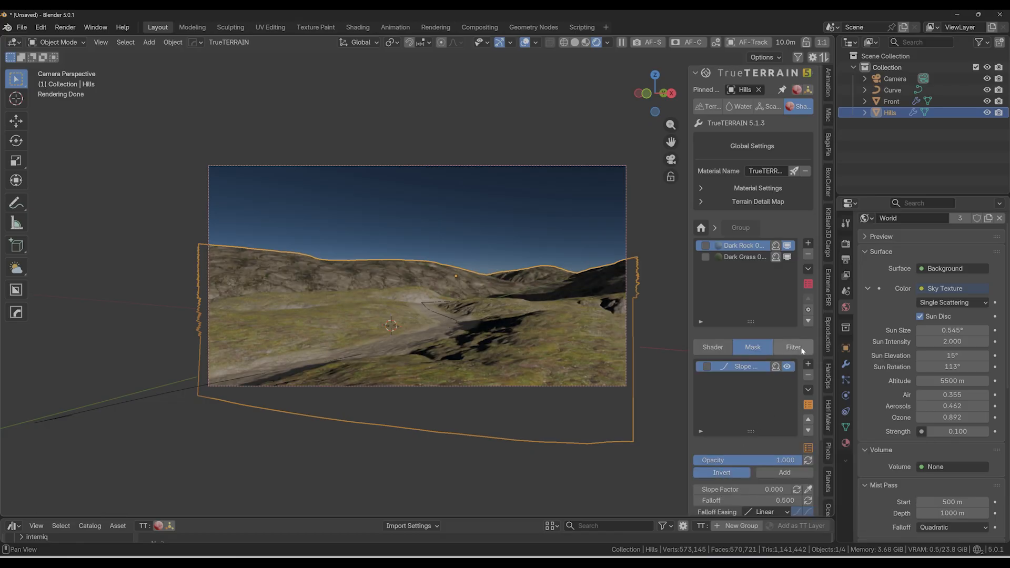
pyautogui.moveTo(737, 489); pyautogui.dragTo(765, 489)
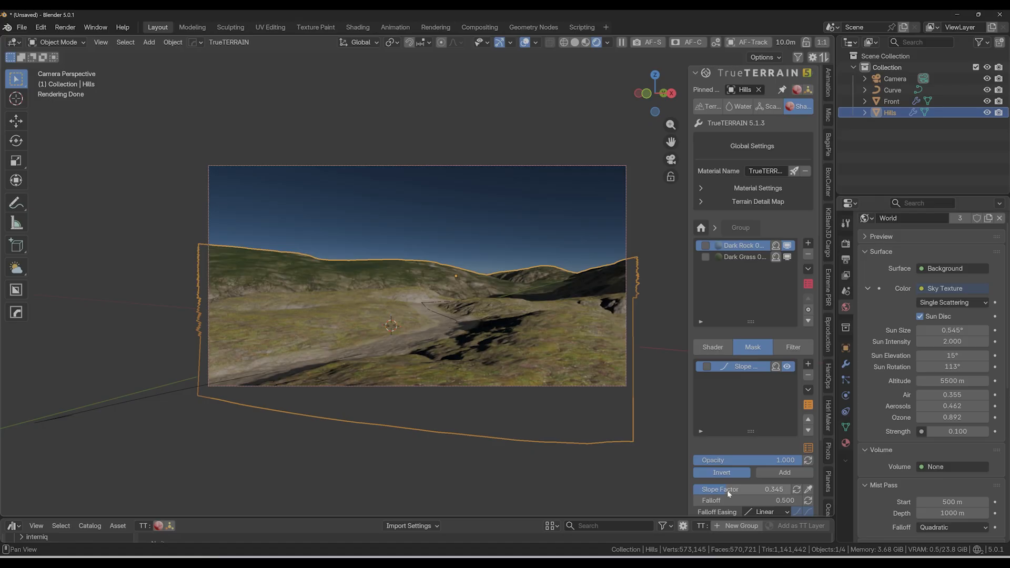
# Clear the pinned Hills terrain in TrueTERRAIN and widen the sidebar
pyautogui.click(633, 439)
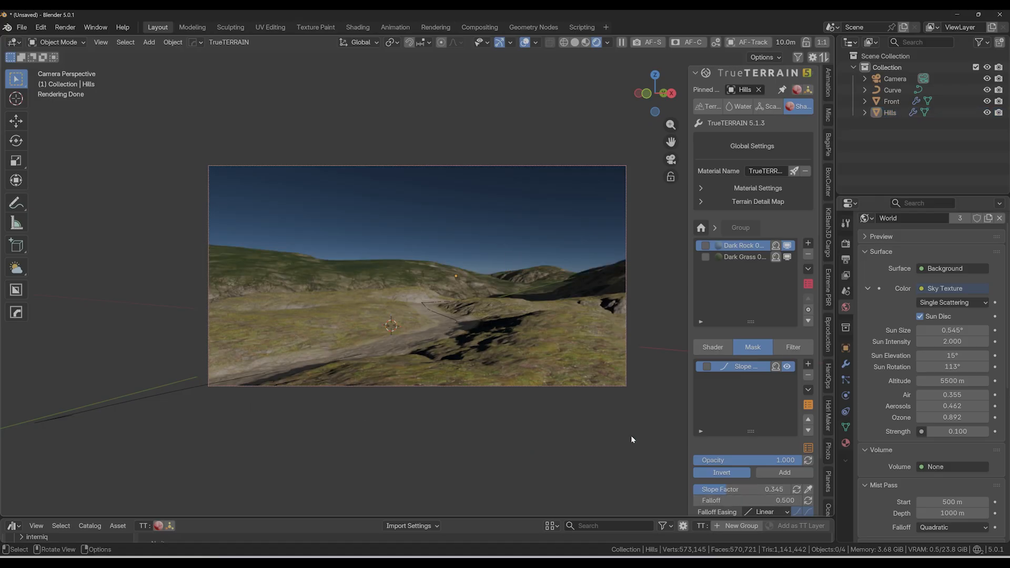
pyautogui.click(553, 351)
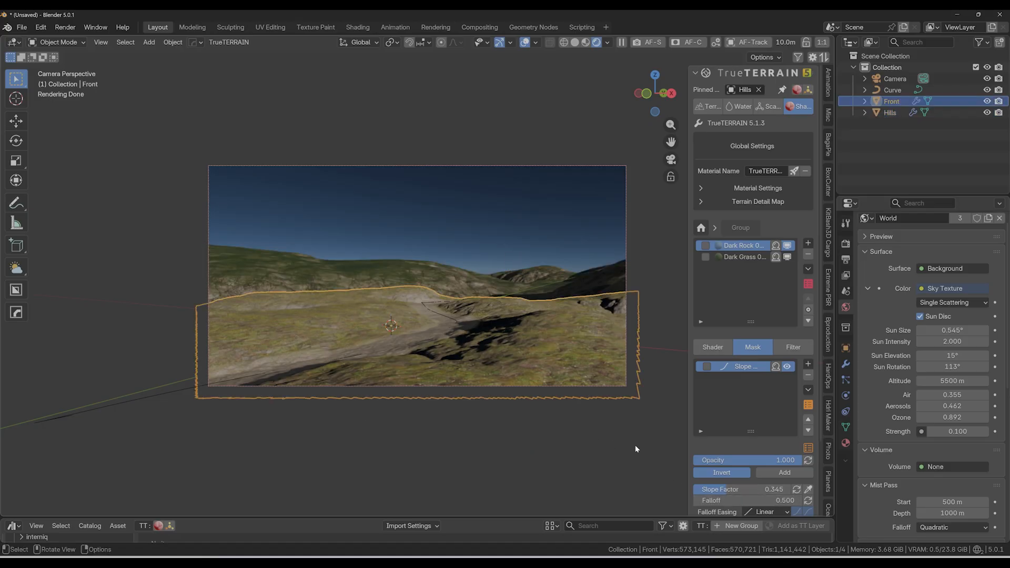
pyautogui.click(420, 276)
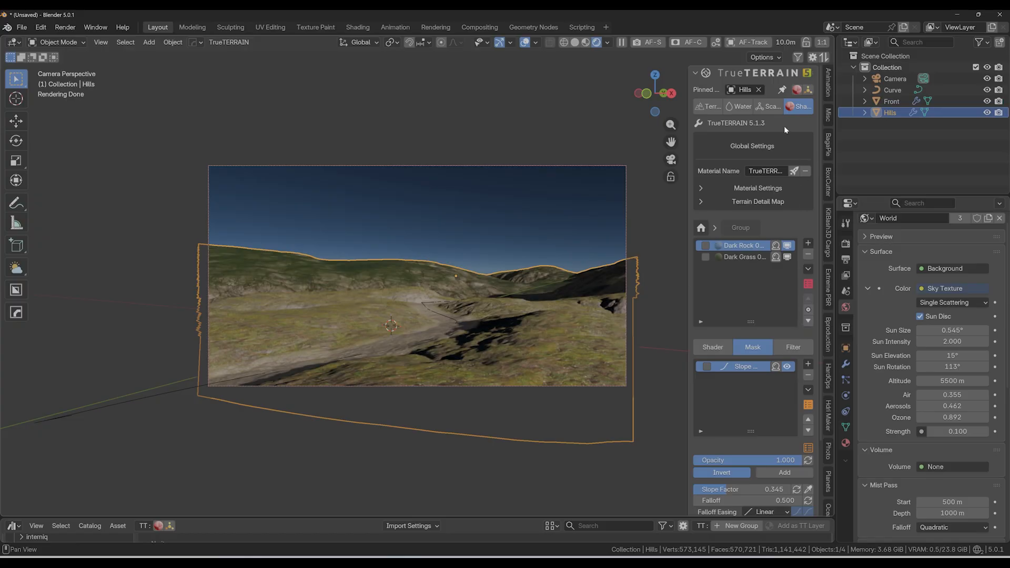
pyautogui.click(759, 90)
pyautogui.moveTo(688, 97); pyautogui.dragTo(661, 97)
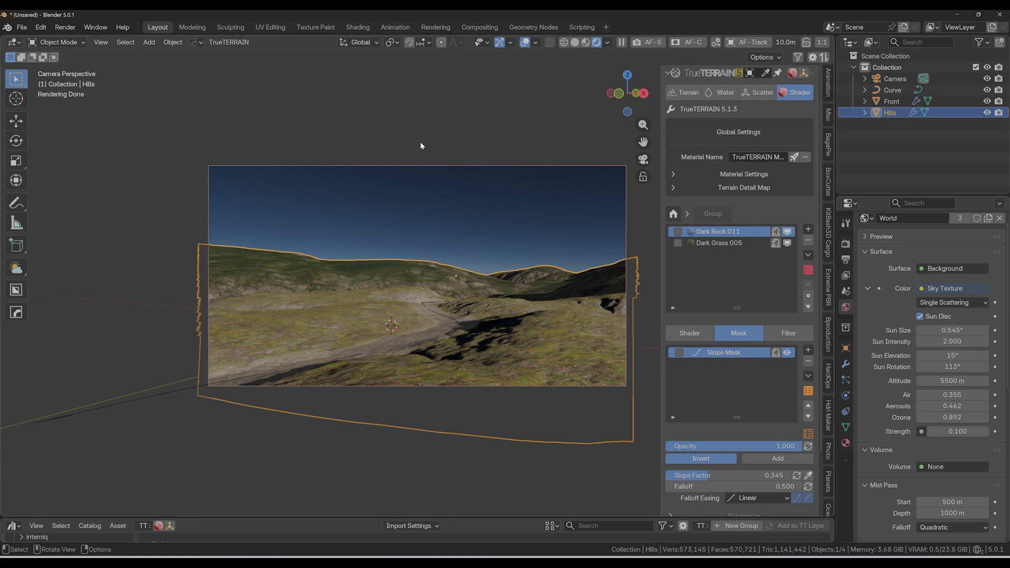
# Create a new terrain from the tVFX Mountain 06 height map, with no existing terrain selected
pyautogui.click(404, 111)
pyautogui.click(684, 92)
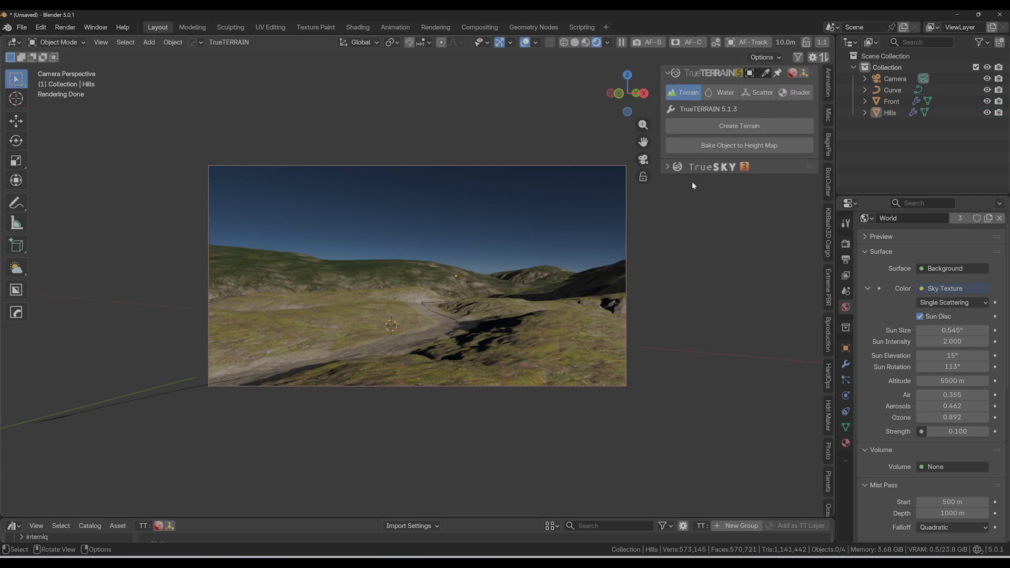
pyautogui.click(731, 127)
pyautogui.click(751, 329)
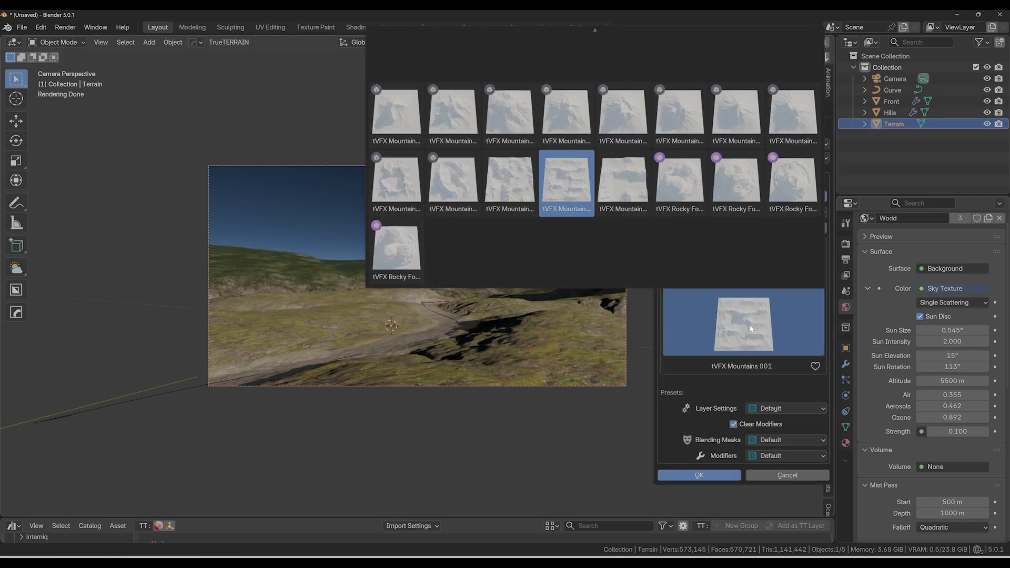
pyautogui.scroll(3, 618, 157)
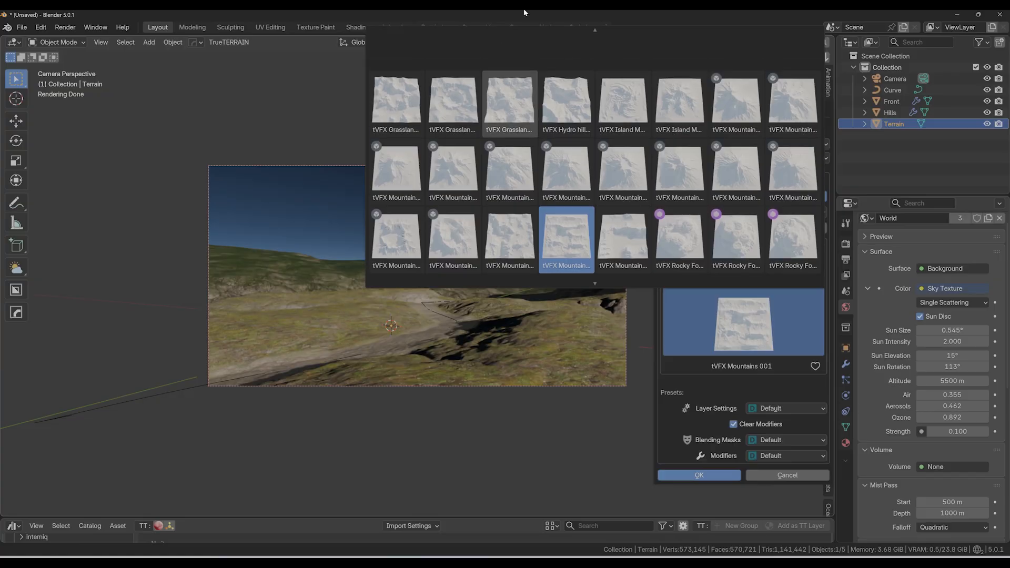
pyautogui.scroll(1, 626, 279)
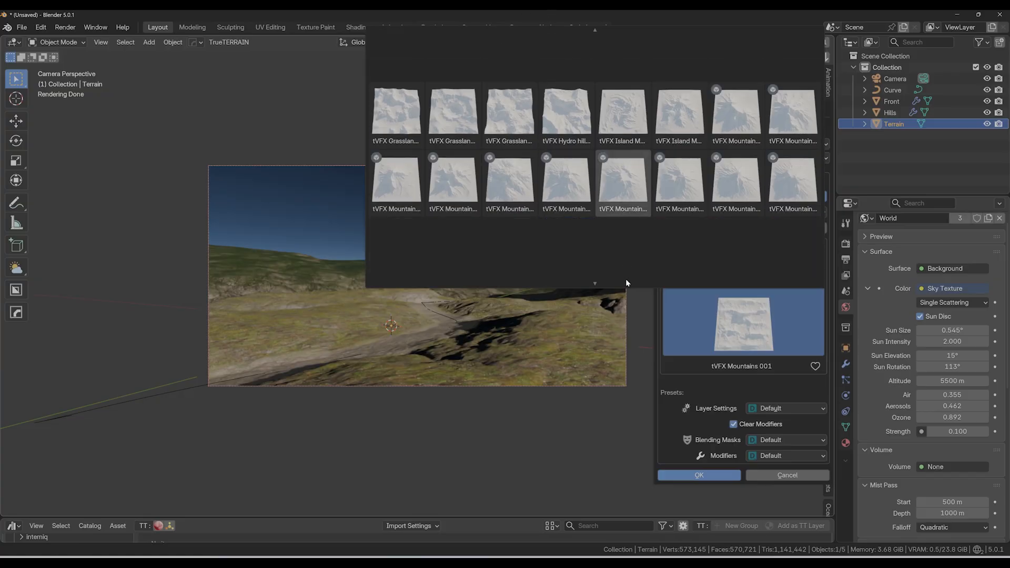
pyautogui.click(567, 184)
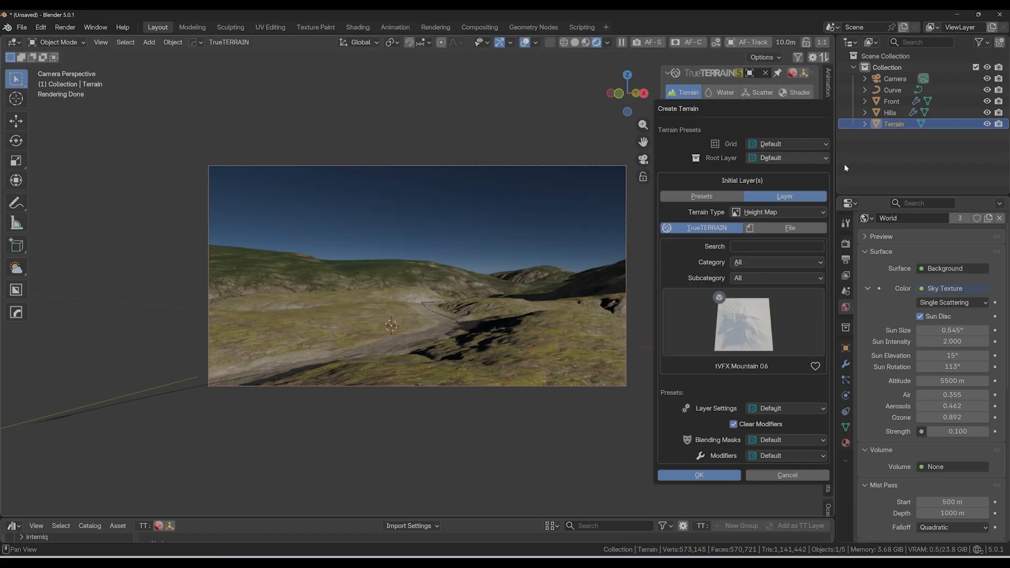
pyautogui.click(699, 475)
# Move the mountain terrain about 1.7 km horizontally to the far side of the Hills terrain
pyautogui.press('KP_0')
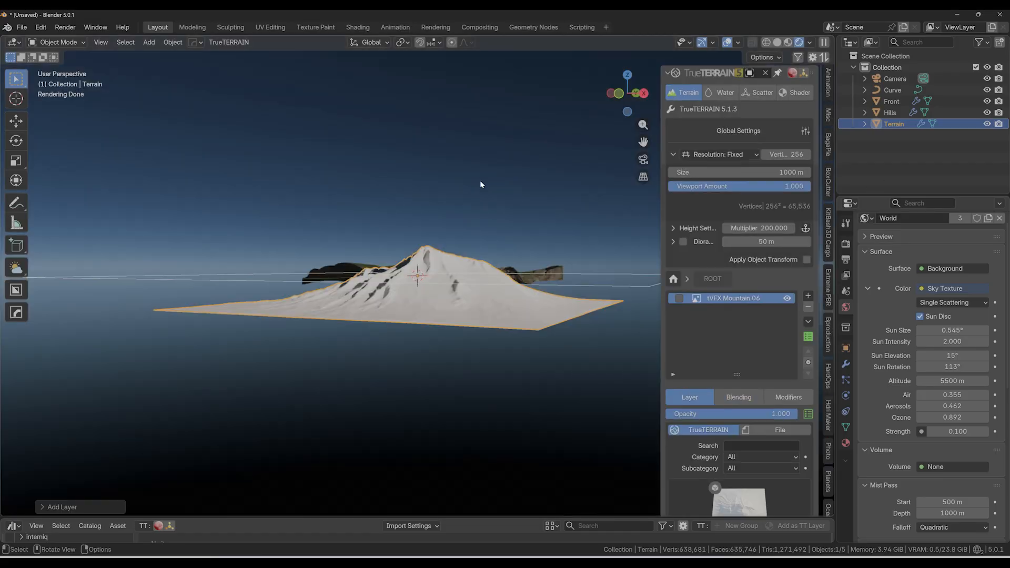
pyautogui.moveTo(407, 160); pyautogui.dragTo(447, 253, button='middle')
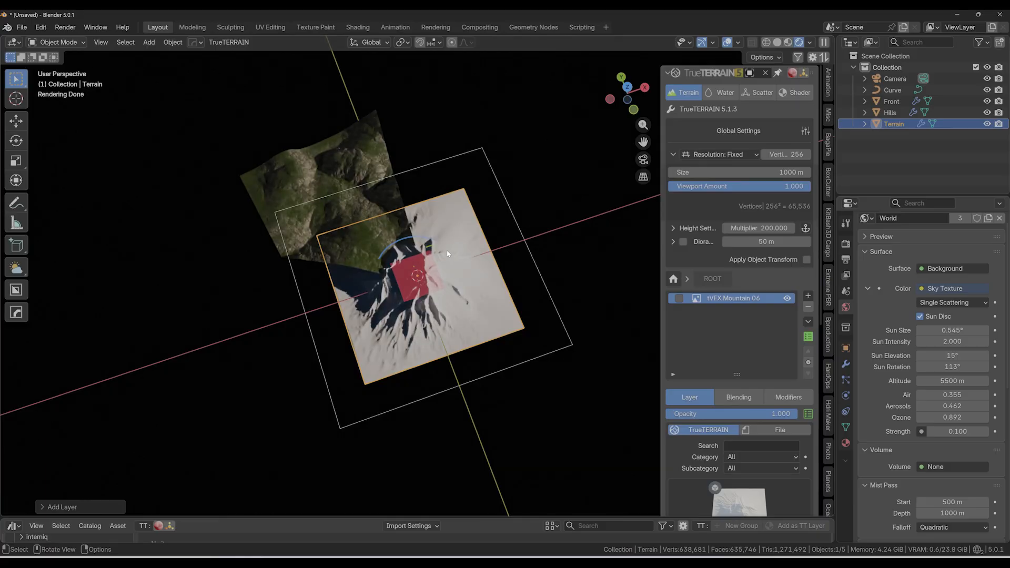
pyautogui.press('g')
pyautogui.press('x')
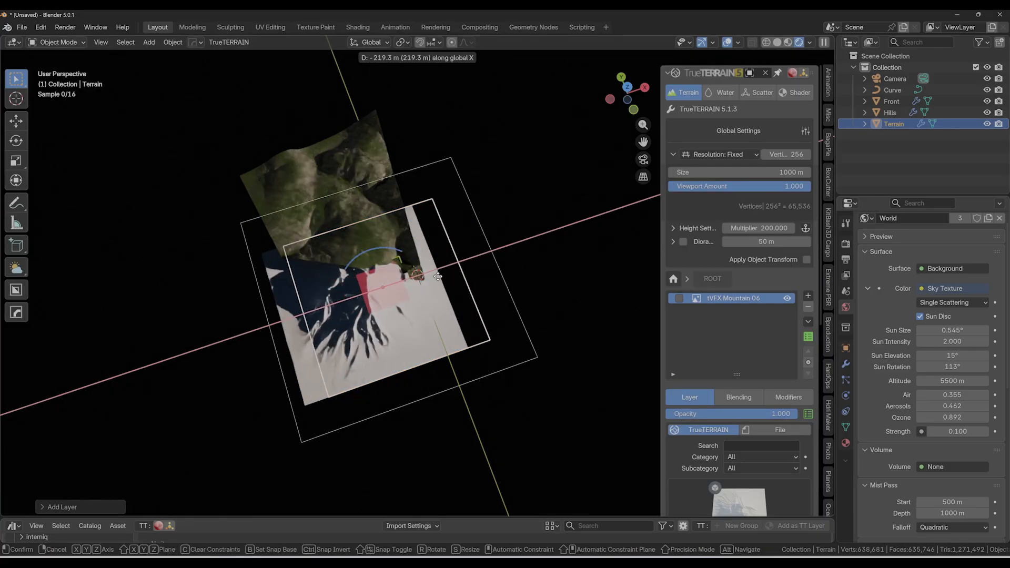
pyautogui.hotkey('shift', 'z')
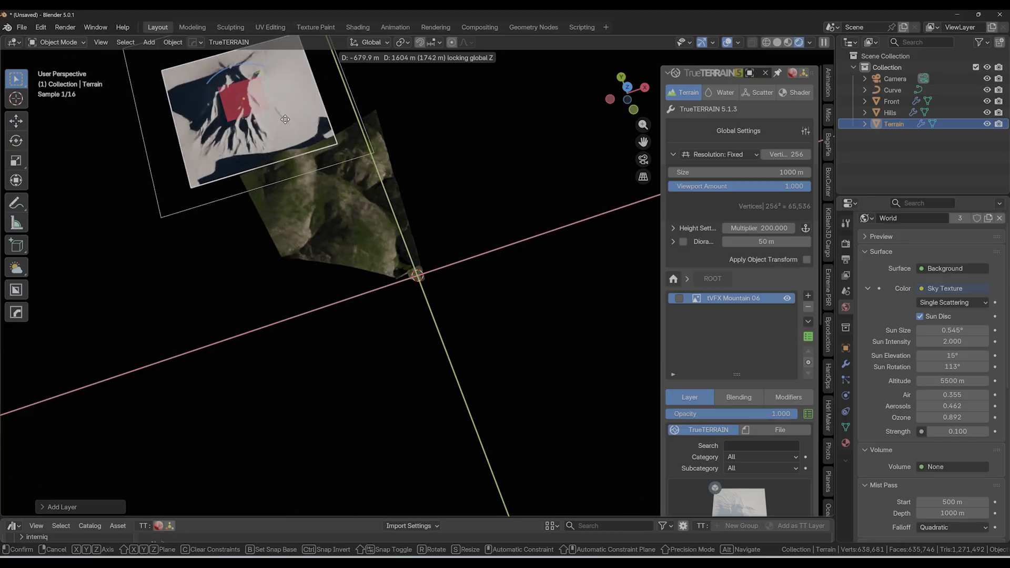
pyautogui.click(306, 123)
# Raise the mountain terrain about 86 m along Z so its peak stands above the hills in the camera view
pyautogui.press('KP_0')
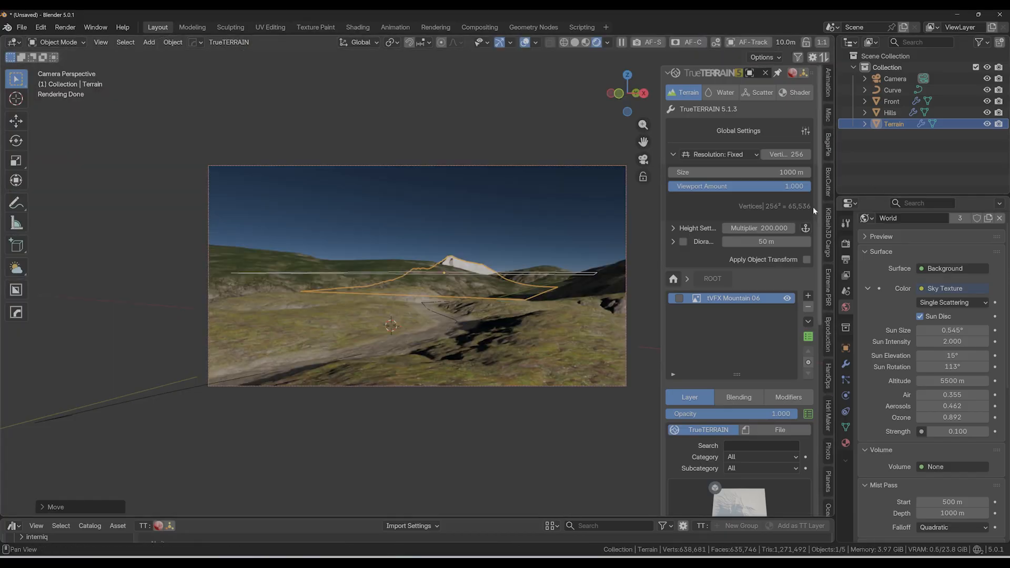
pyautogui.press('g')
pyautogui.press('z')
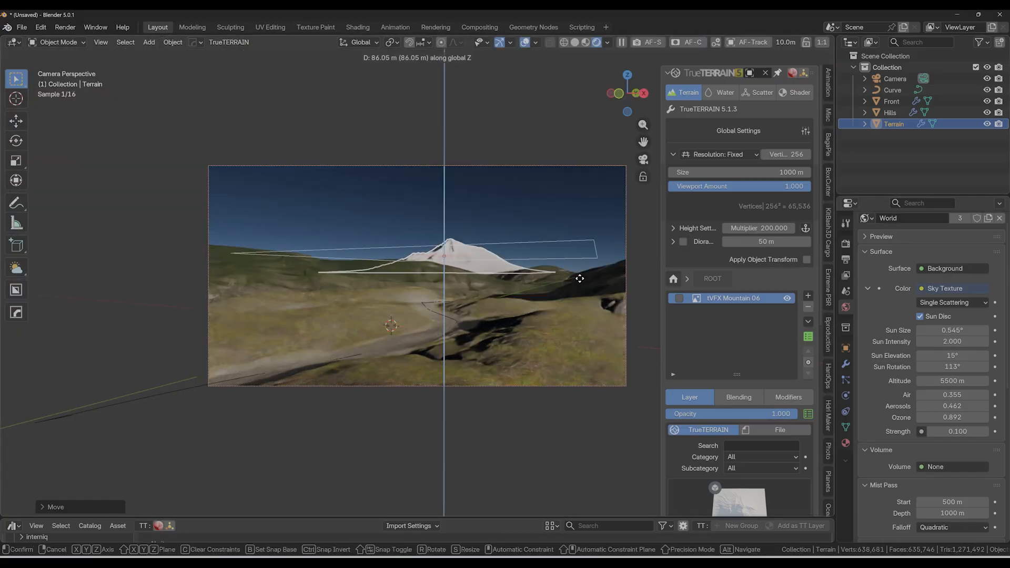
pyautogui.click(580, 278)
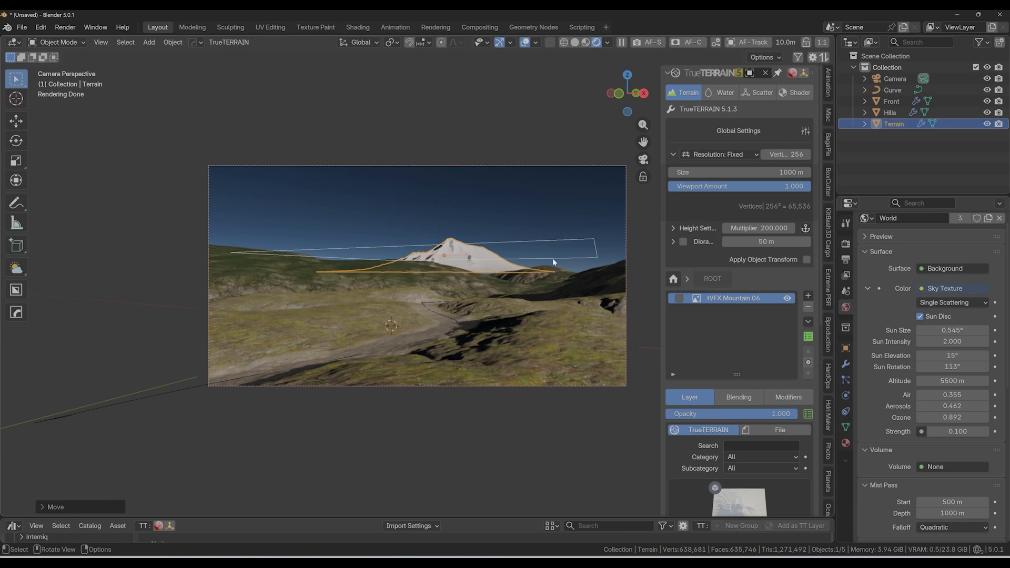
pyautogui.scroll(6, 529, 303)
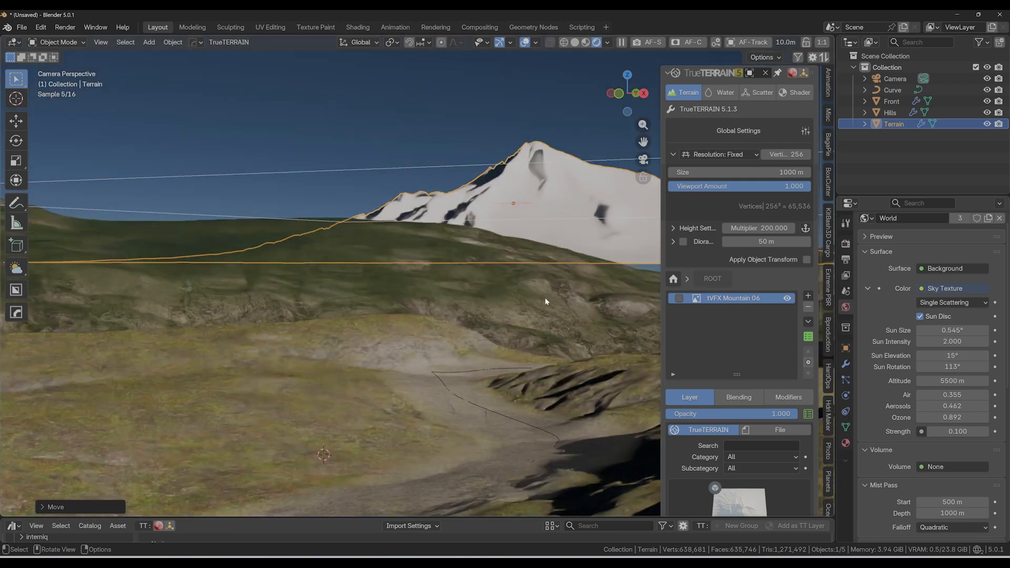
# Move the mountain terrain along X to the camera frame's right edge and scale it about 1.3 along Z
pyautogui.scroll(-6, 612, 294)
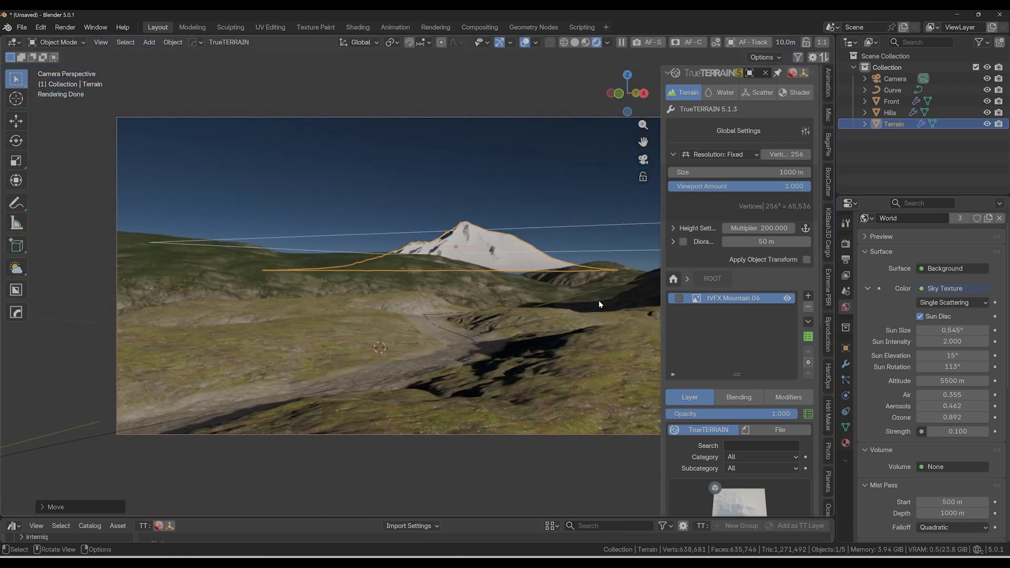
pyautogui.scroll(1, 566, 304)
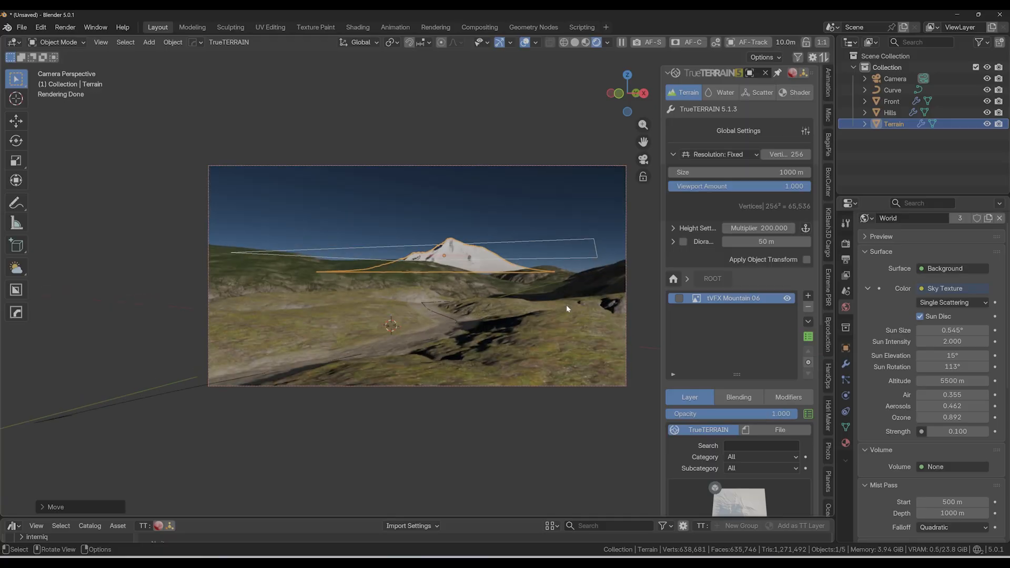
pyautogui.press('g')
pyautogui.press('x')
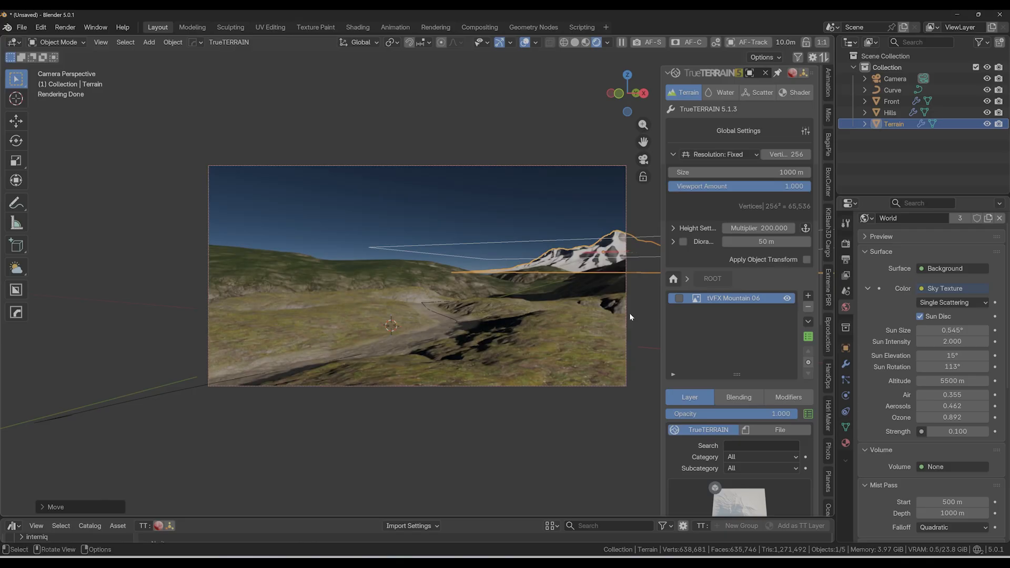
pyautogui.press('s')
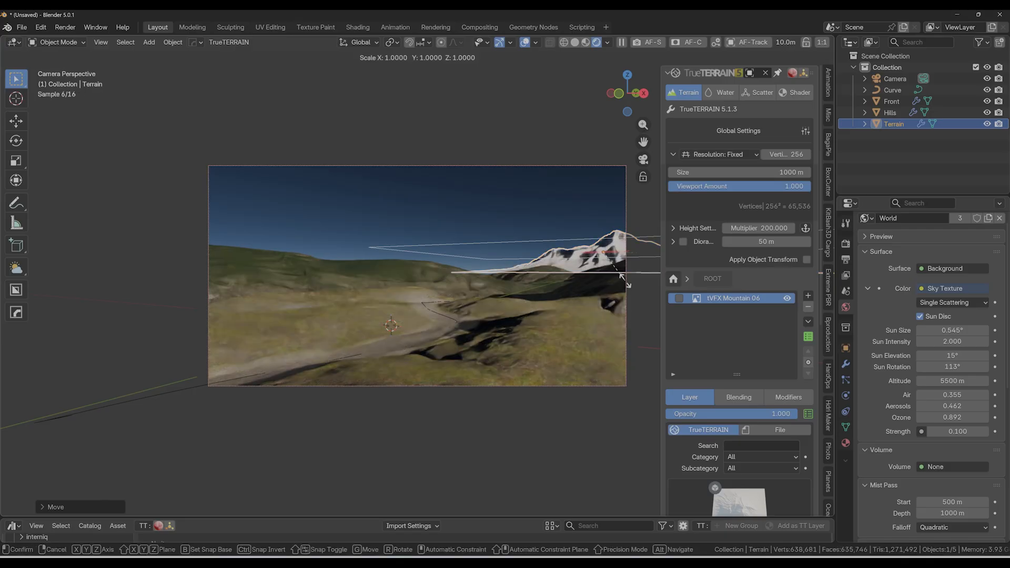
pyautogui.press('z')
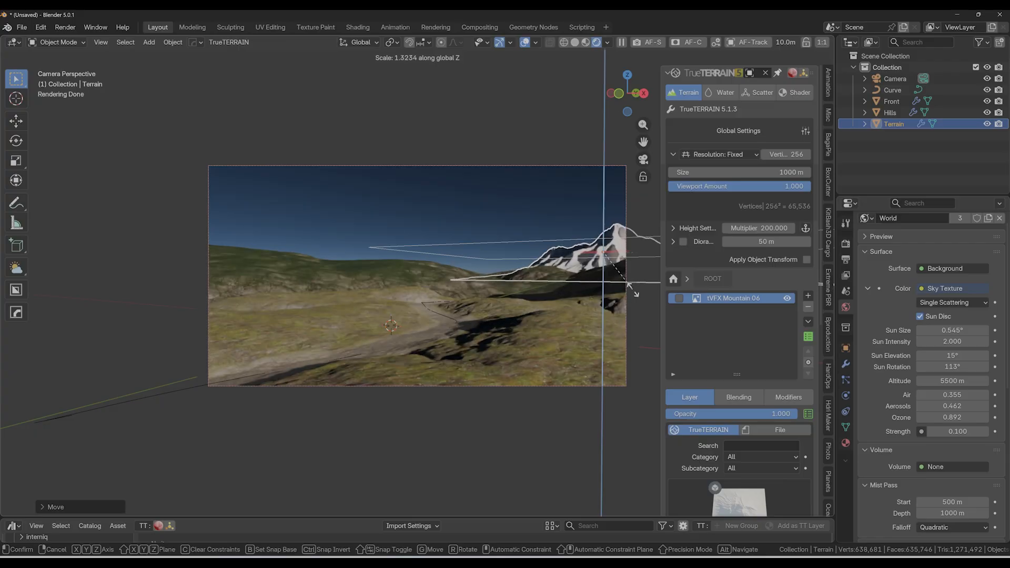
pyautogui.click(630, 273)
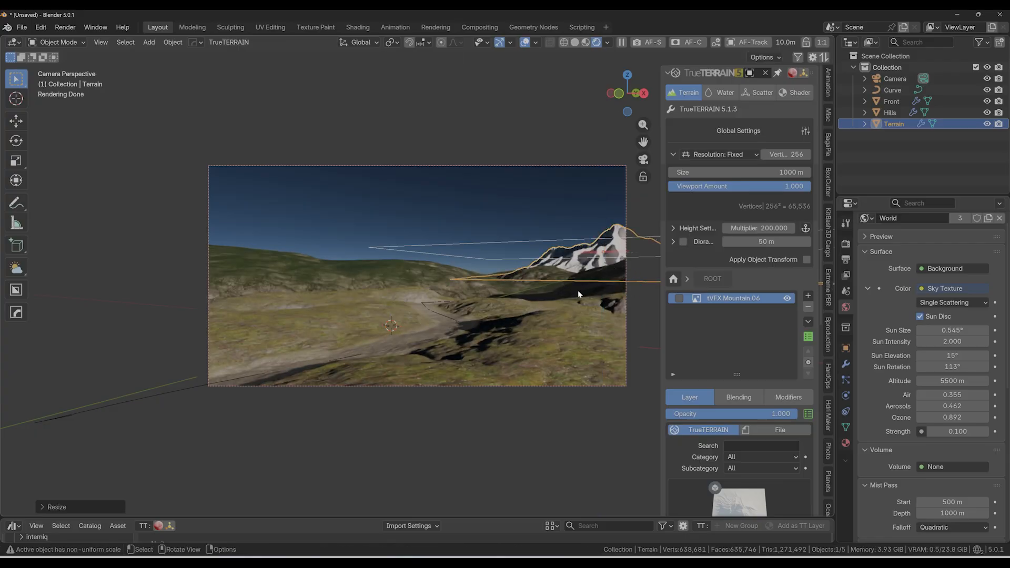
# Make a linked duplicate of the mountain beside the original along negative X and rotate it around Z
pyautogui.hotkey('shift', 'd')
pyautogui.press('x')
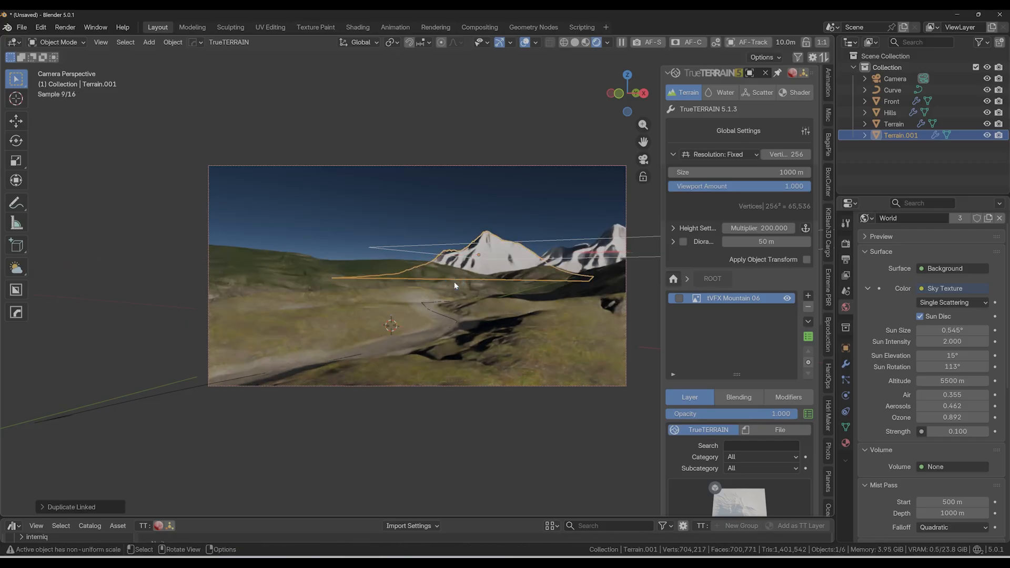
pyautogui.click(560, 308)
pyautogui.press('r')
pyautogui.press('z')
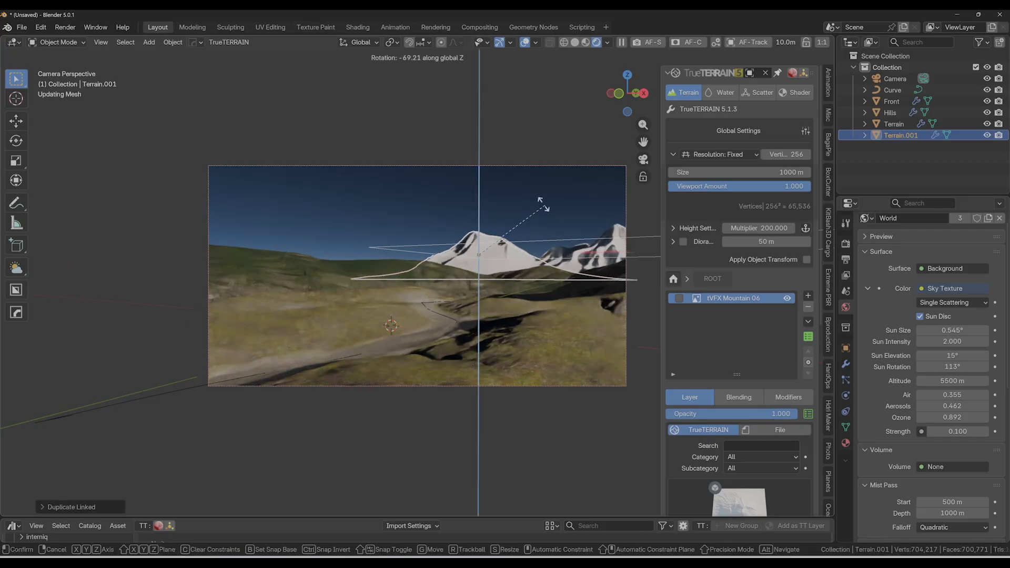
pyautogui.click(412, 172)
# Move the duplicated mountain along positive Y, farther back from the camera
pyautogui.press('g')
pyautogui.press('x')
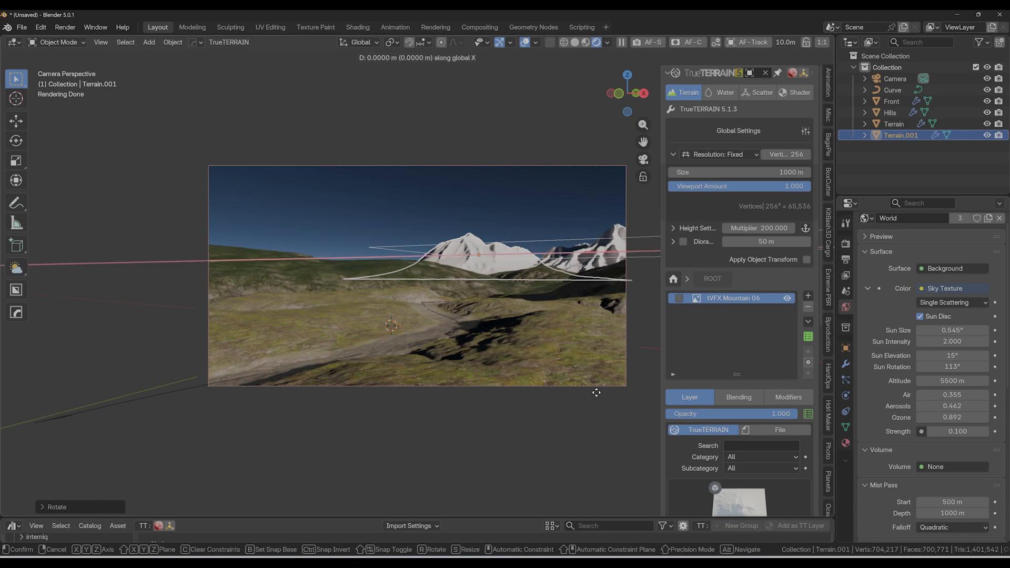
pyautogui.press('y')
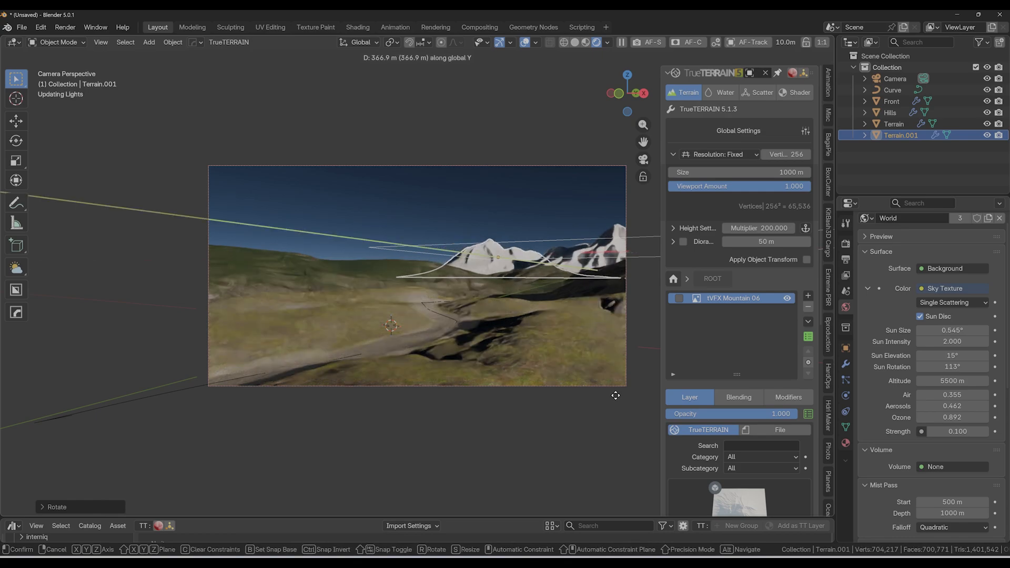
pyautogui.click(612, 396)
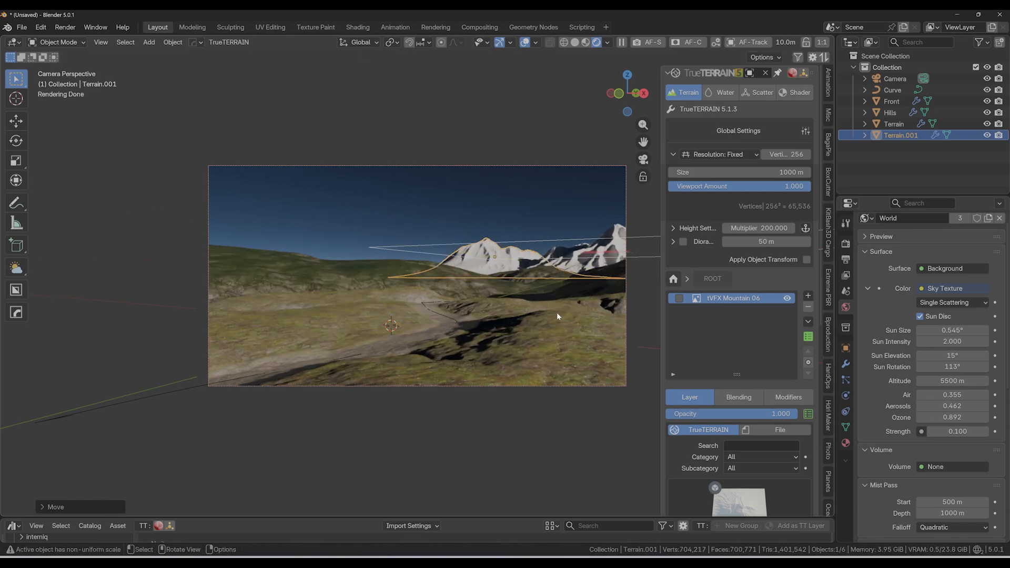
# Make a linked duplicate of the rotated mountain about 690 m along negative X and scale it up uniformly
pyautogui.hotkey('shift', 'd')
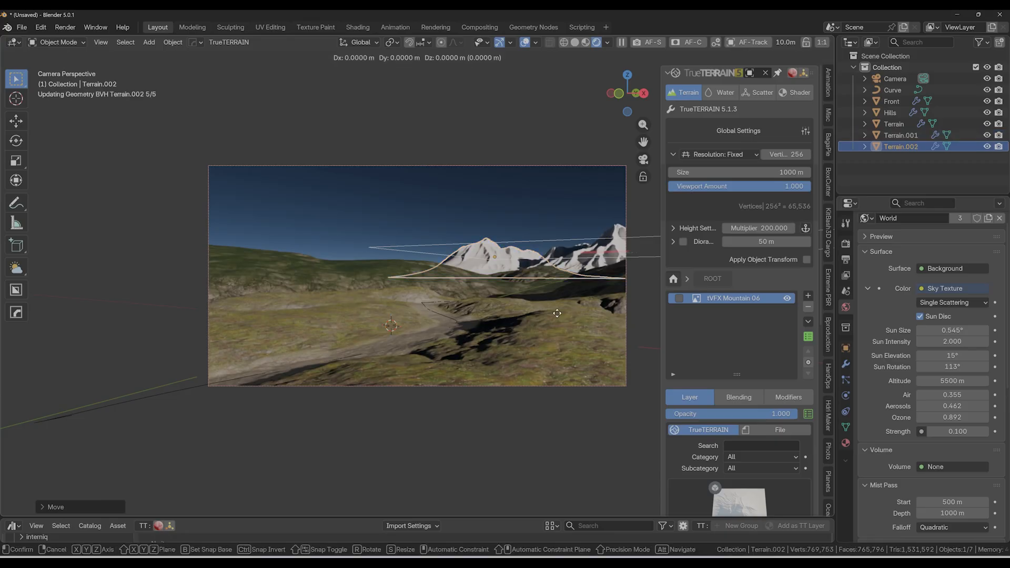
pyautogui.press('x')
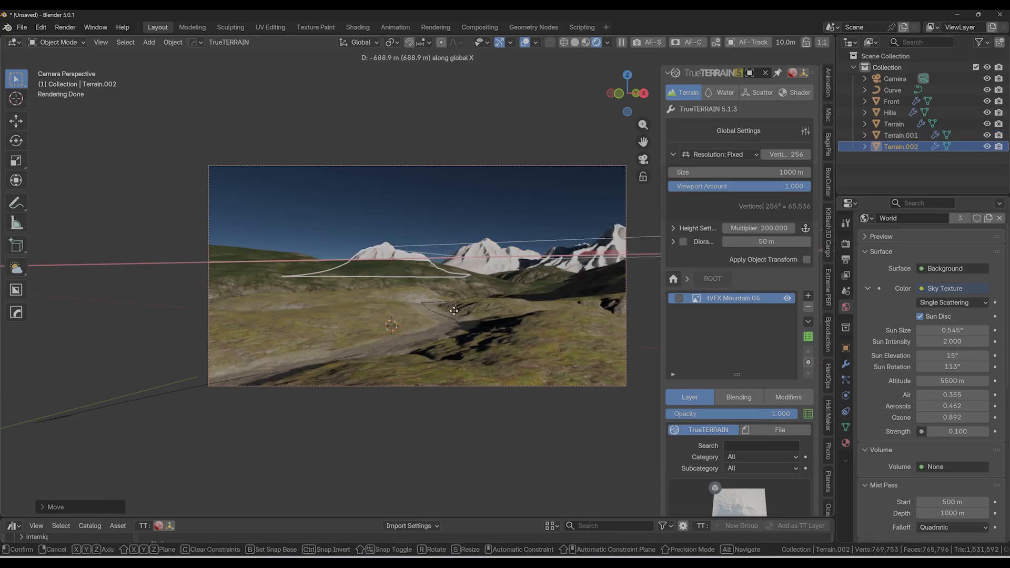
pyautogui.click(454, 314)
pyautogui.press('s')
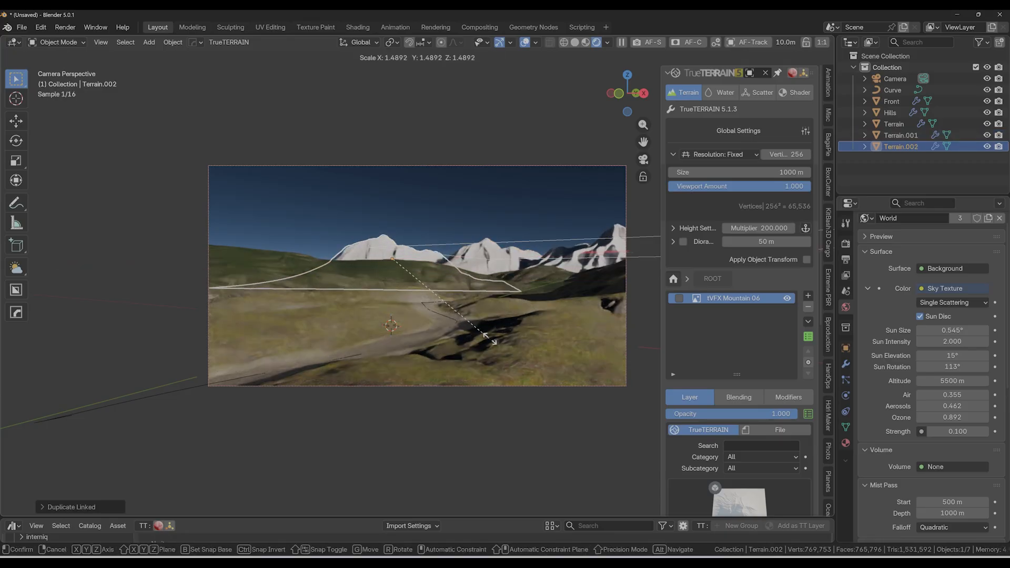
pyautogui.click(515, 352)
# Raise the enlarged mountain along Z above the hills and shift it slightly along negative X
pyautogui.press('g')
pyautogui.press('z')
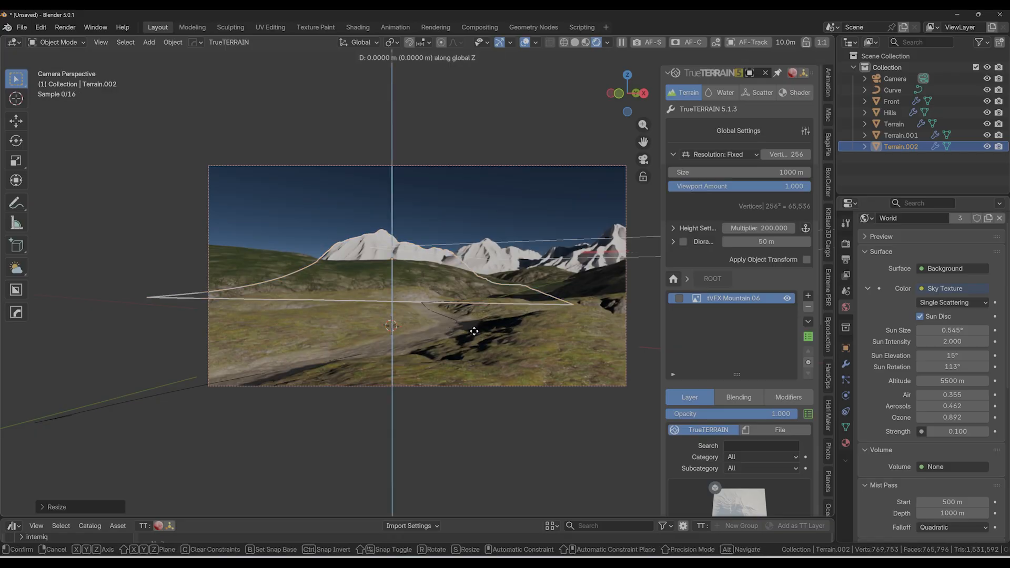
pyautogui.click(479, 319)
pyautogui.press('g')
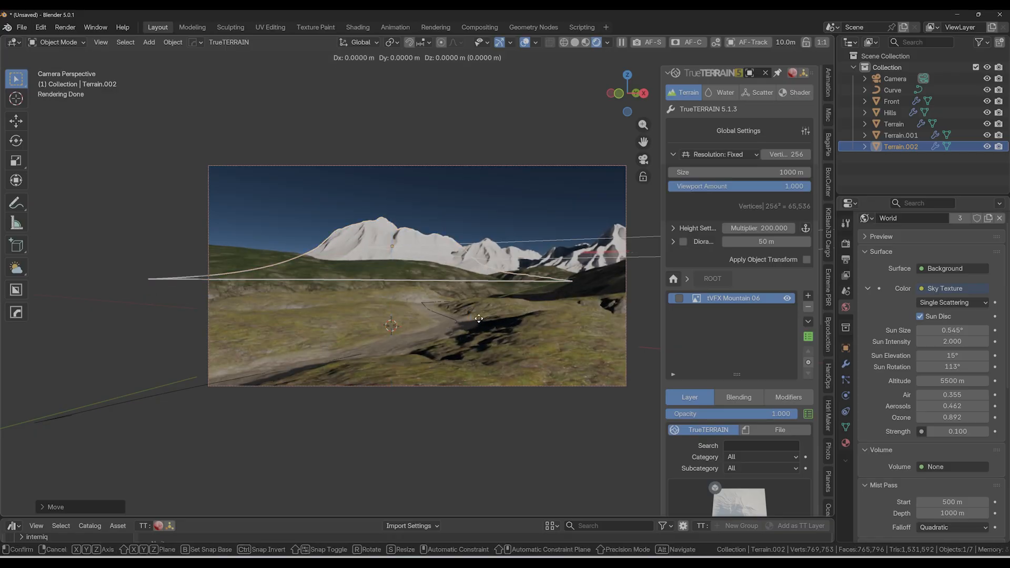
pyautogui.press('x')
pyautogui.click(458, 319)
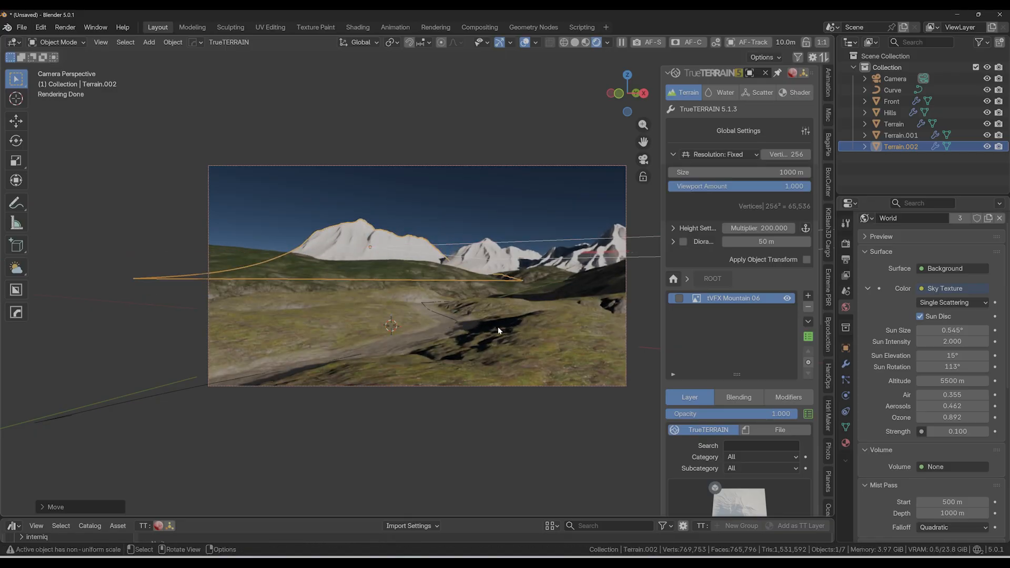
# Rotate the enlarged mountain about -14.5° around Z
pyautogui.press('r')
pyautogui.press('z')
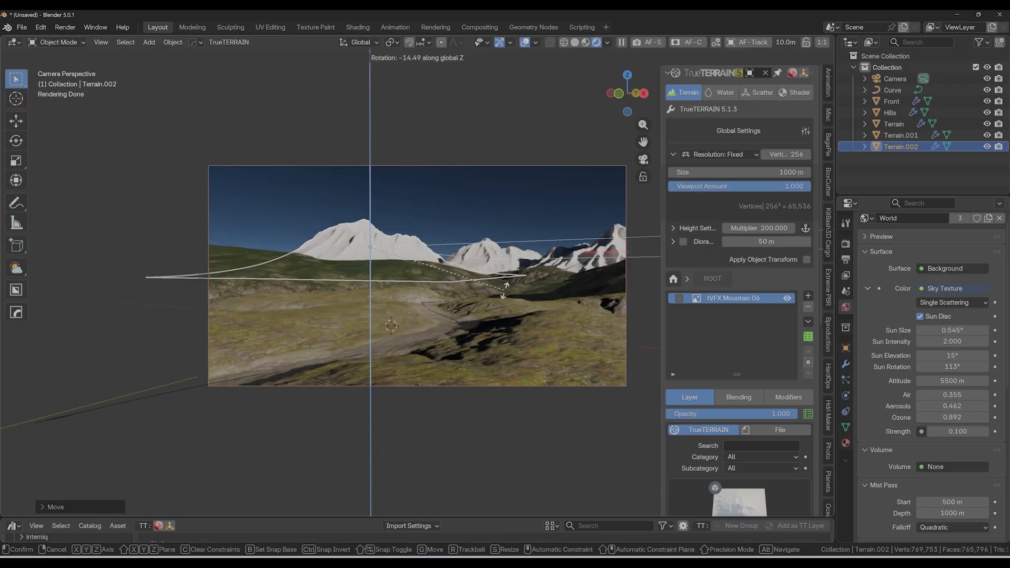
pyautogui.click(504, 288)
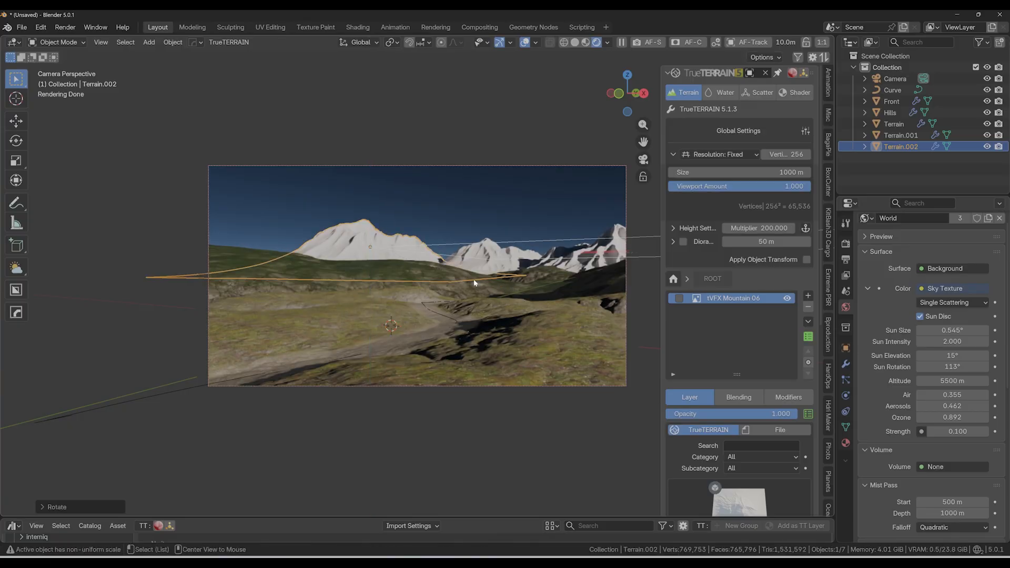
# Make a linked duplicate of the enlarged mountain at the camera frame's left edge and raise it along Z above the hills
pyautogui.hotkey('shift', 'd')
pyautogui.press('x')
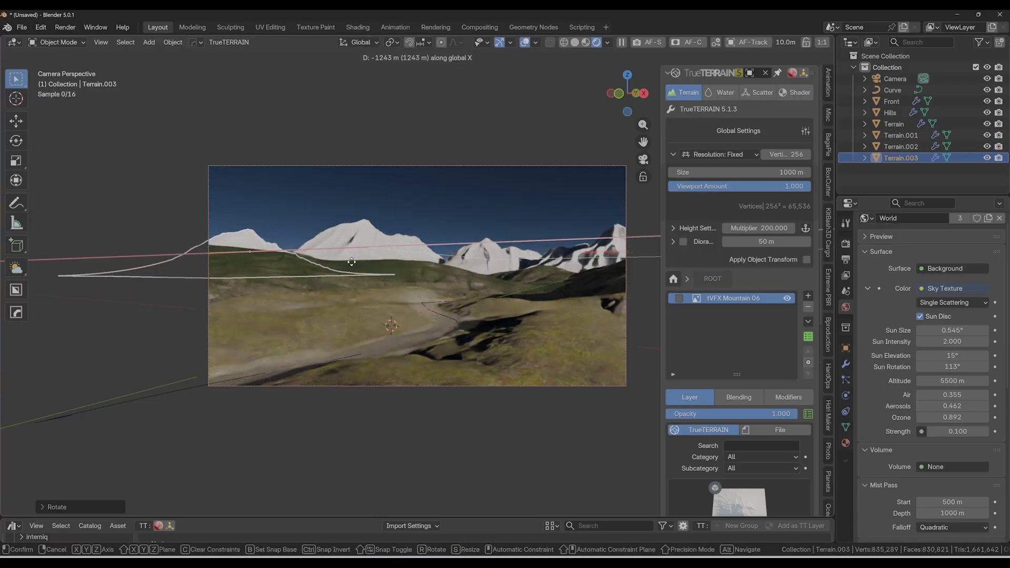
pyautogui.click(338, 266)
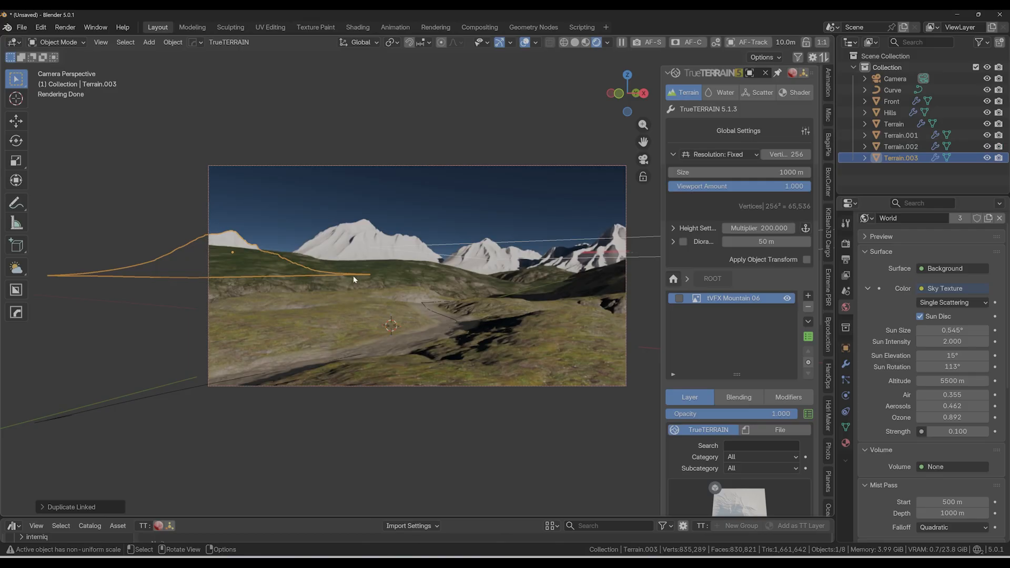
pyautogui.press('g')
pyautogui.press('z')
pyautogui.click(360, 261)
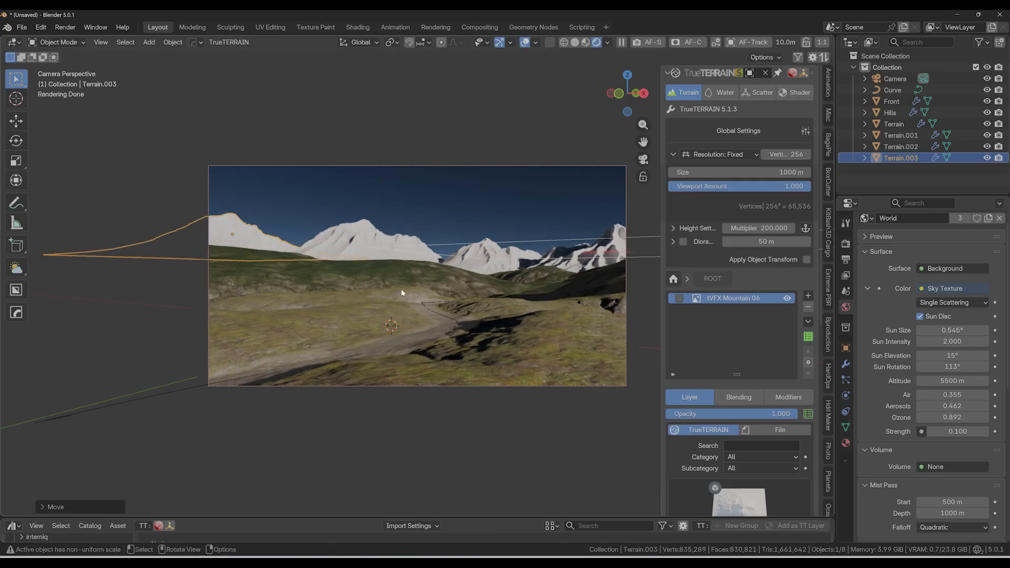
# Rotate the leftmost mountain about -52° around Z
pyautogui.click(376, 345)
pyautogui.press('r')
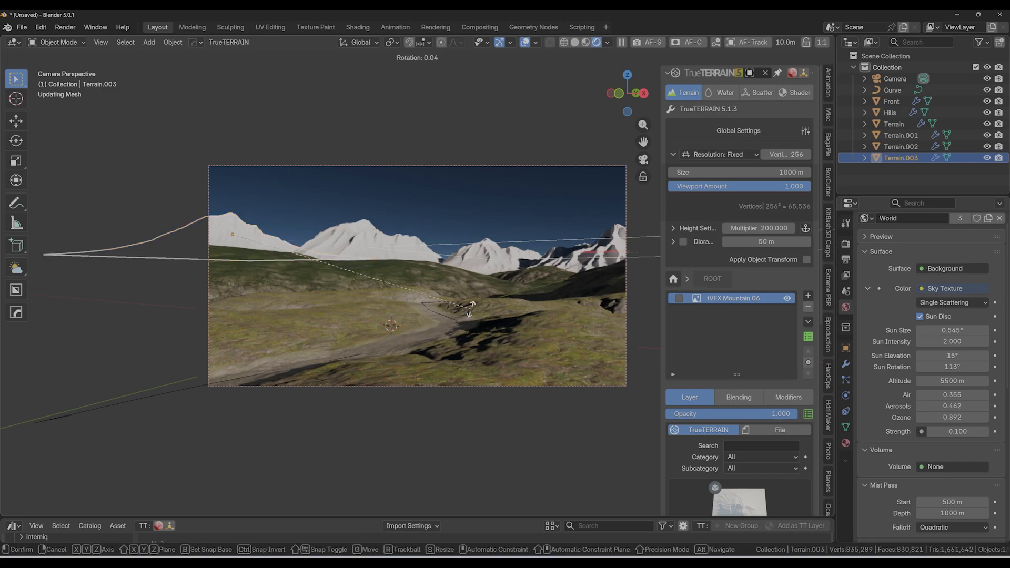
pyautogui.press('z')
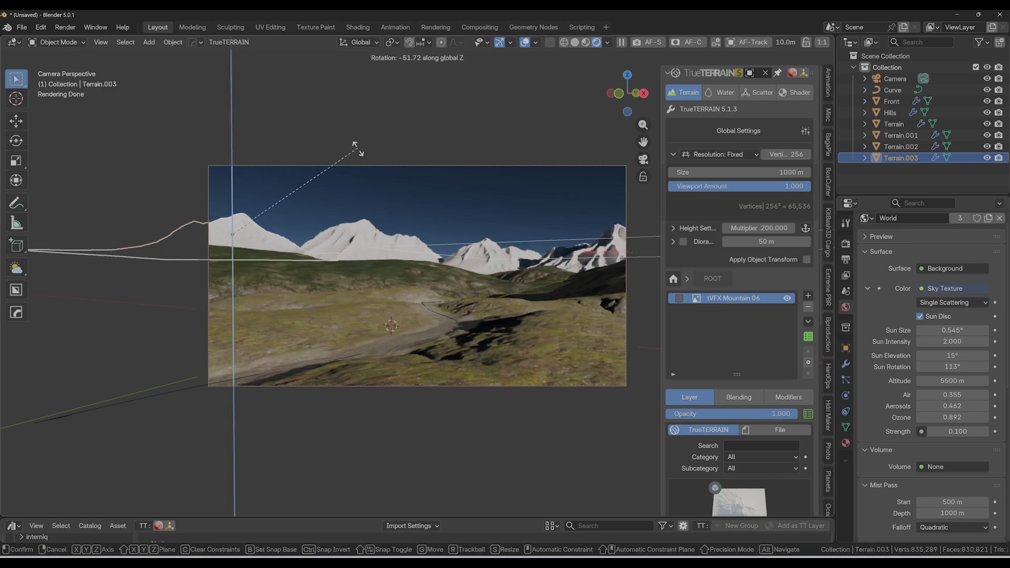
pyautogui.click(356, 152)
# Rotate the enlarged mountain Terrain.002 around Z to vary its silhouette, and deselect it
pyautogui.click(436, 247)
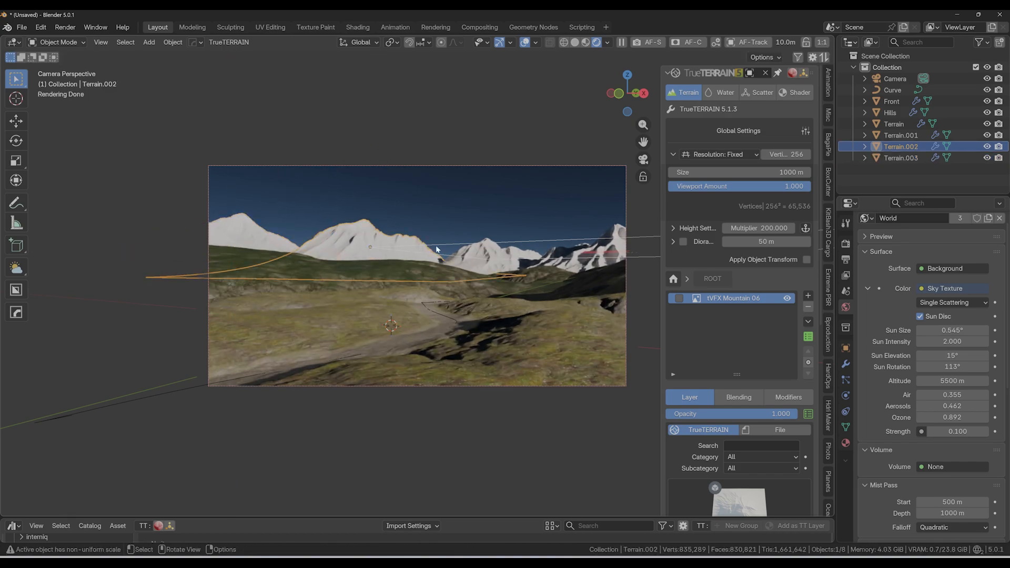
pyautogui.press('r')
pyautogui.press('z')
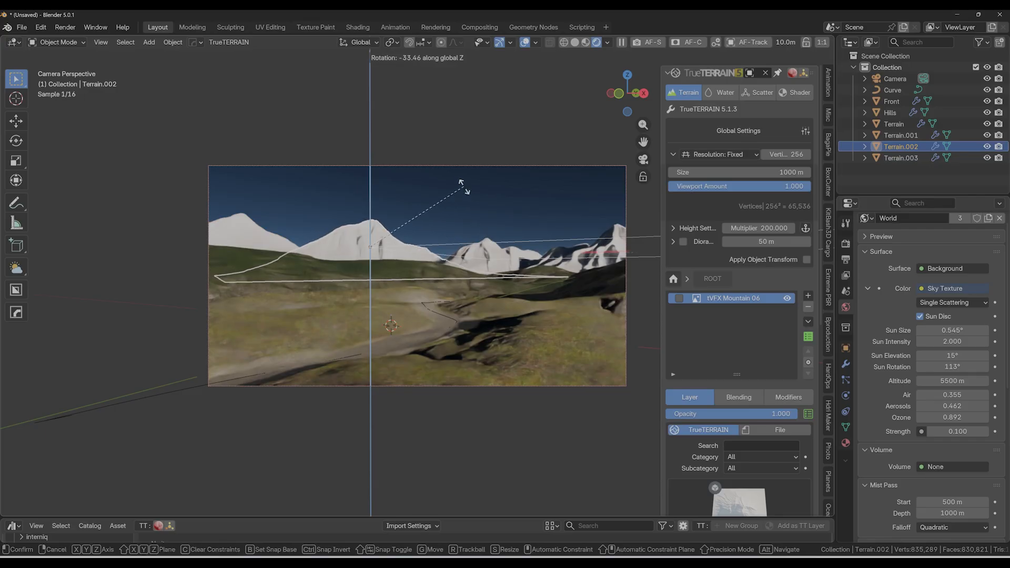
pyautogui.click(448, 156)
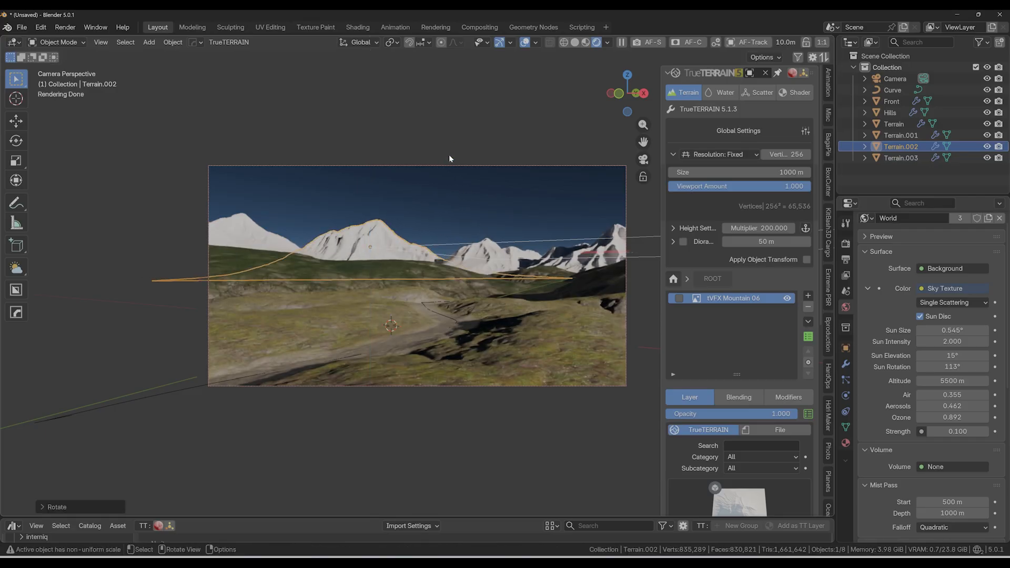
pyautogui.click(515, 195)
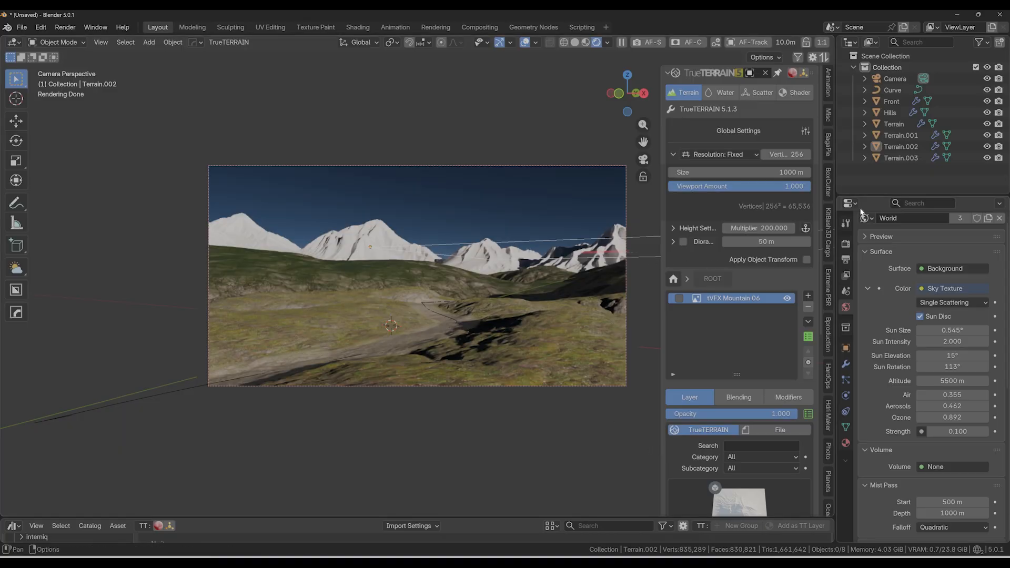
# Set the mountain terrain's fixed resolution to 2560 vertices and its viewport amount to 0.25
pyautogui.moveTo(786, 154); pyautogui.dragTo(786, 155)
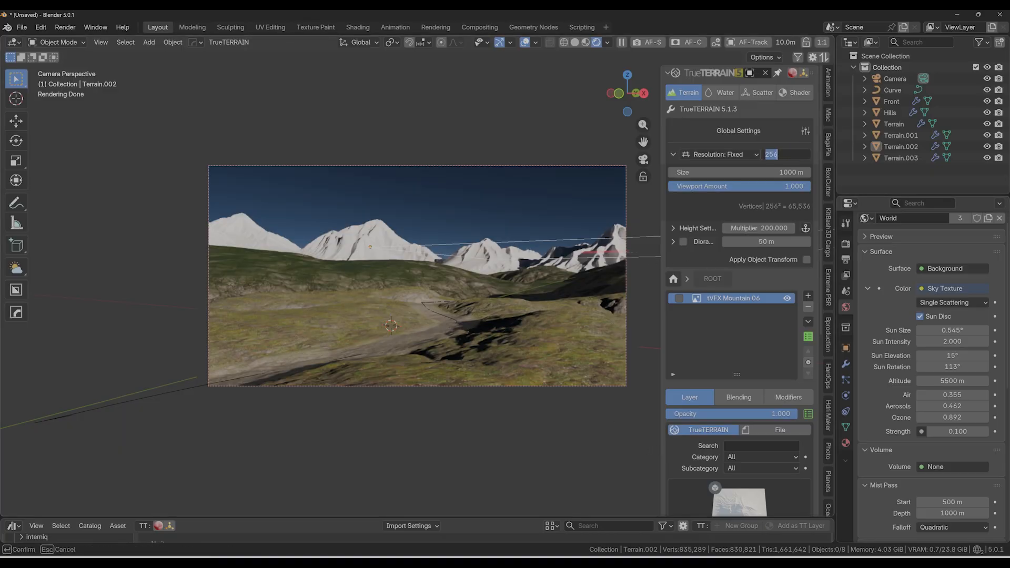
pyautogui.press('End')
pyautogui.write('0')
pyautogui.press('Return')
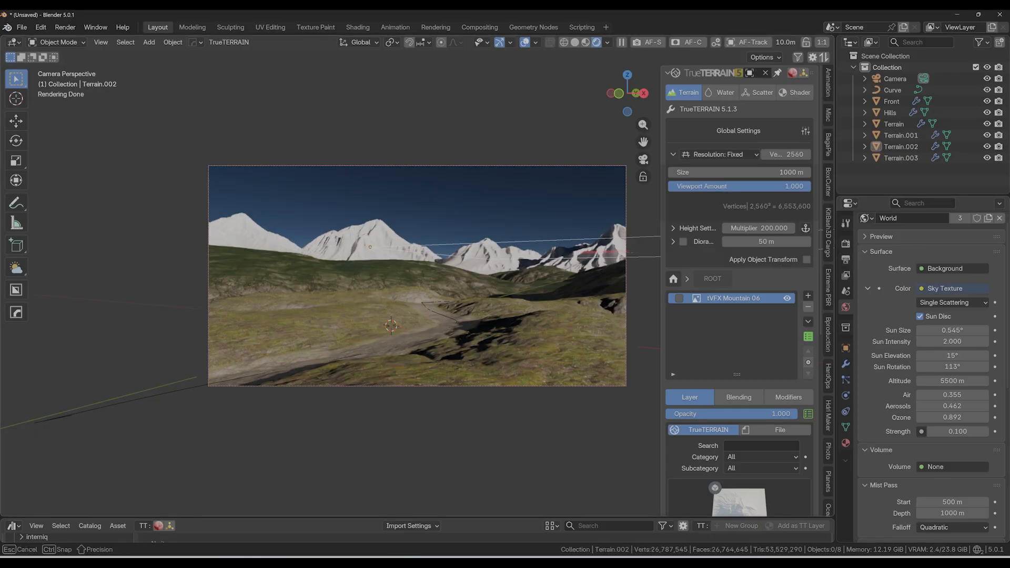
pyautogui.click(674, 186)
pyautogui.write('0.25')
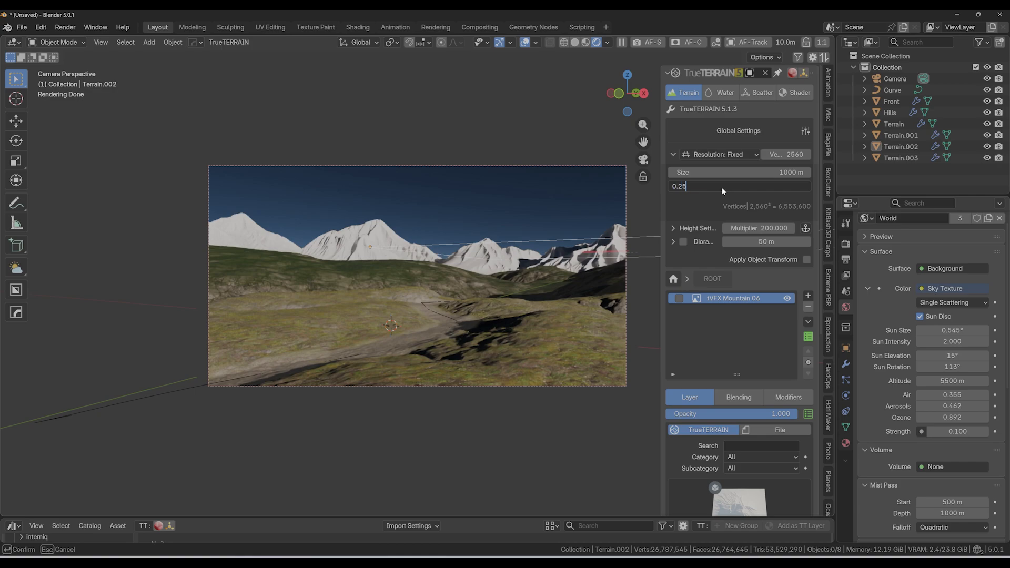
pyautogui.press('Return')
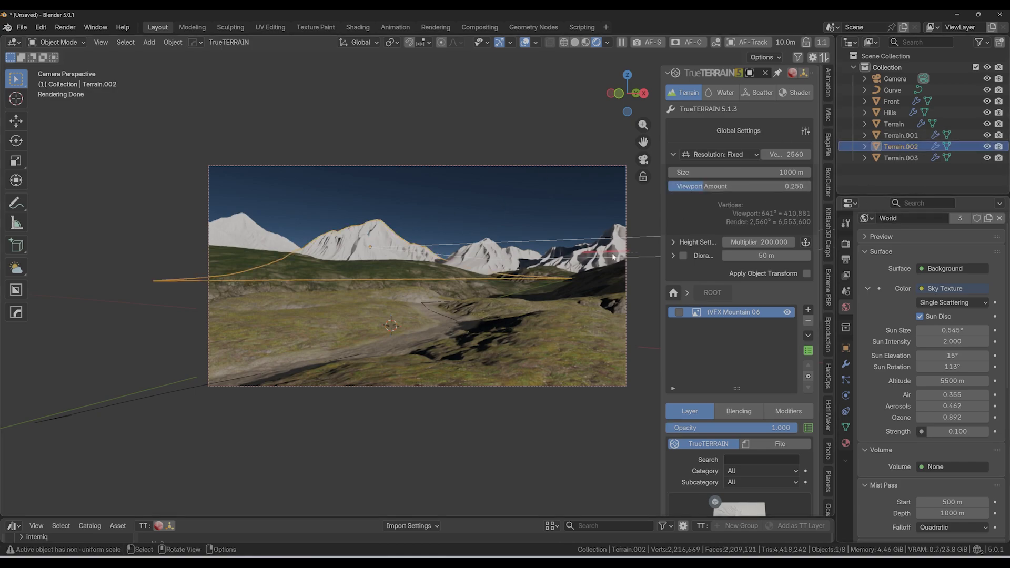
# Create a terrain material for mountain Terrain.001 using the Snowy Mountains preset
pyautogui.click(619, 232)
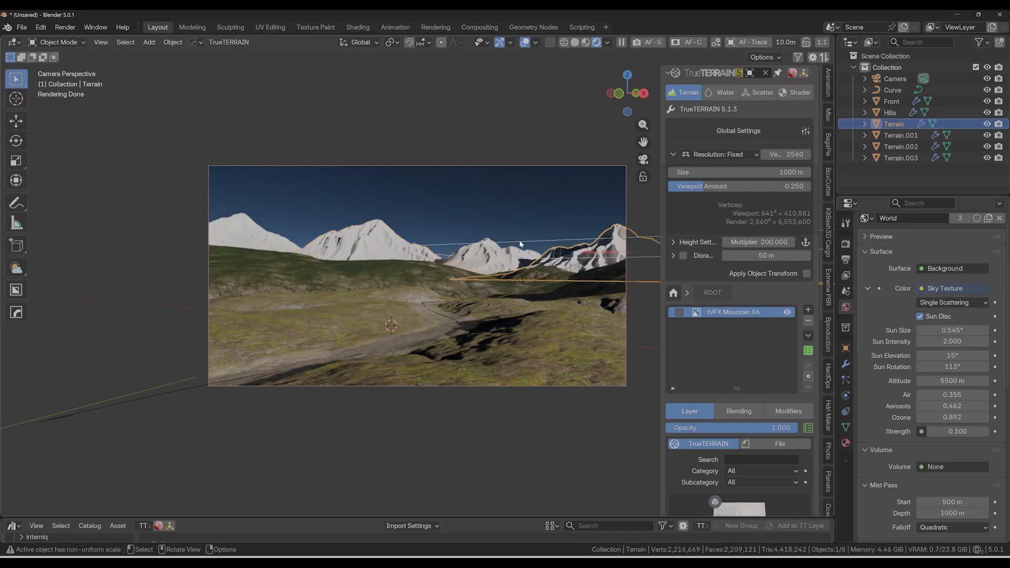
pyautogui.click(484, 249)
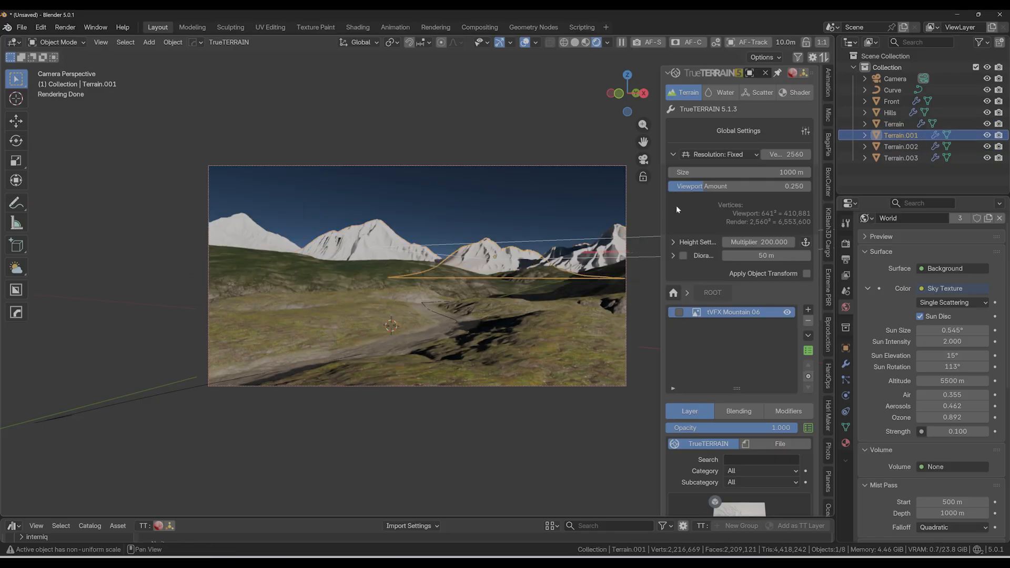
pyautogui.click(800, 93)
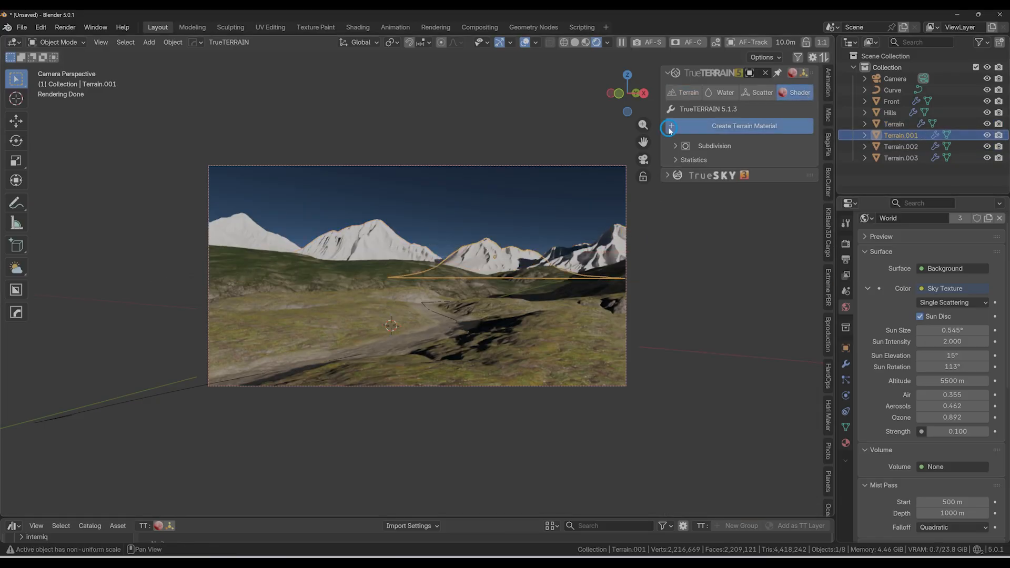
pyautogui.click(742, 125)
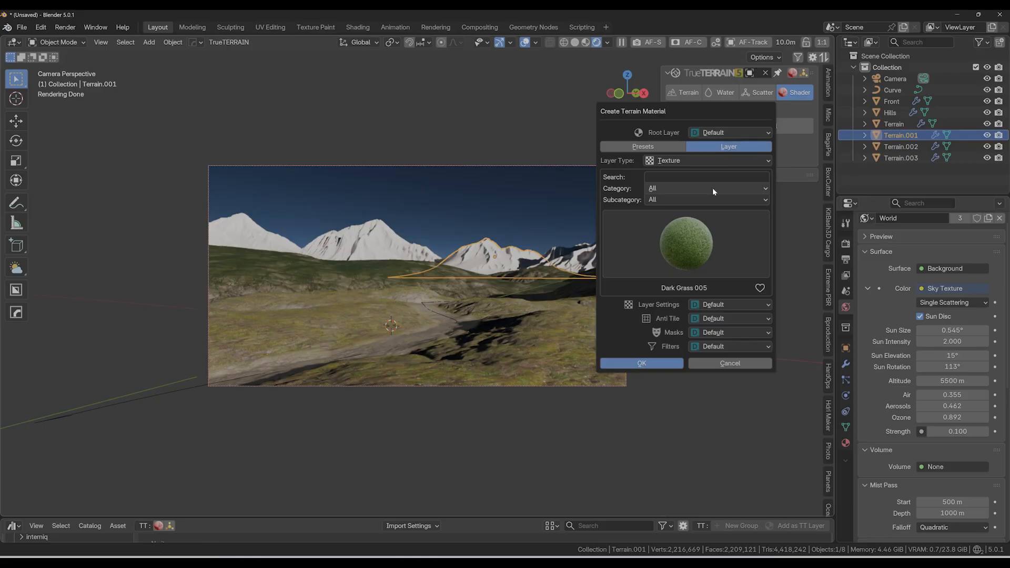
pyautogui.click(643, 146)
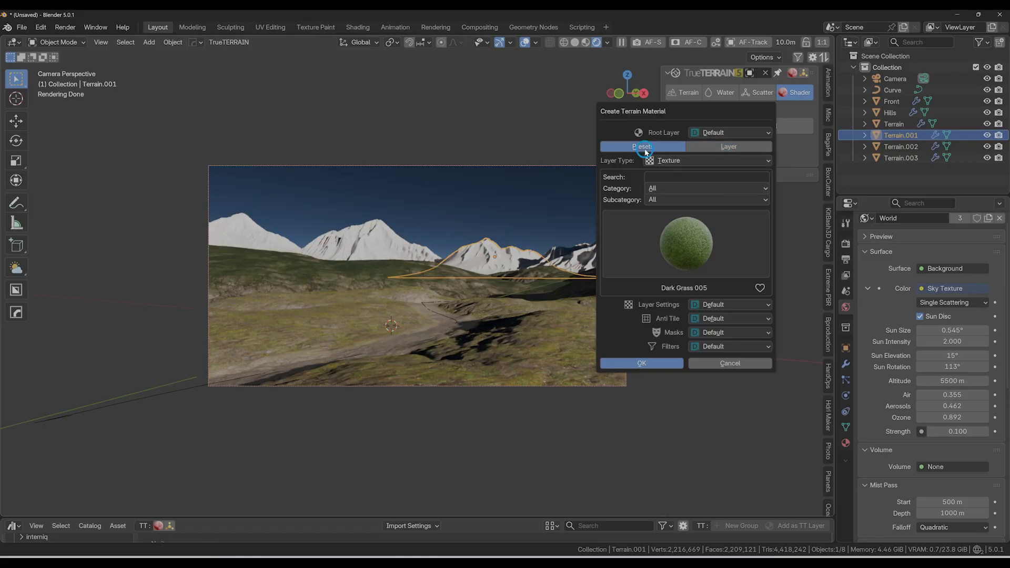
pyautogui.click(682, 190)
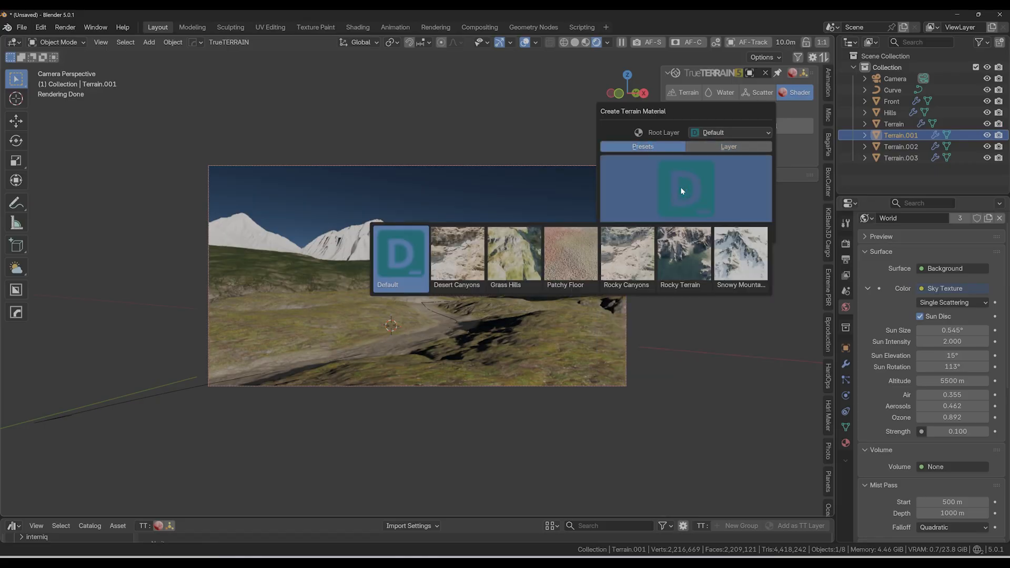
pyautogui.click(740, 260)
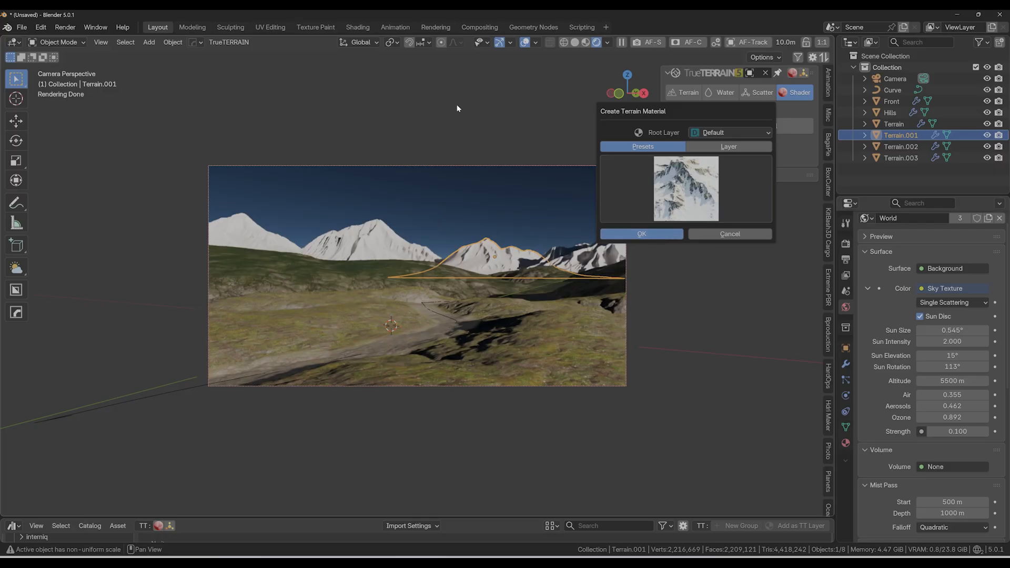
pyautogui.press('Return')
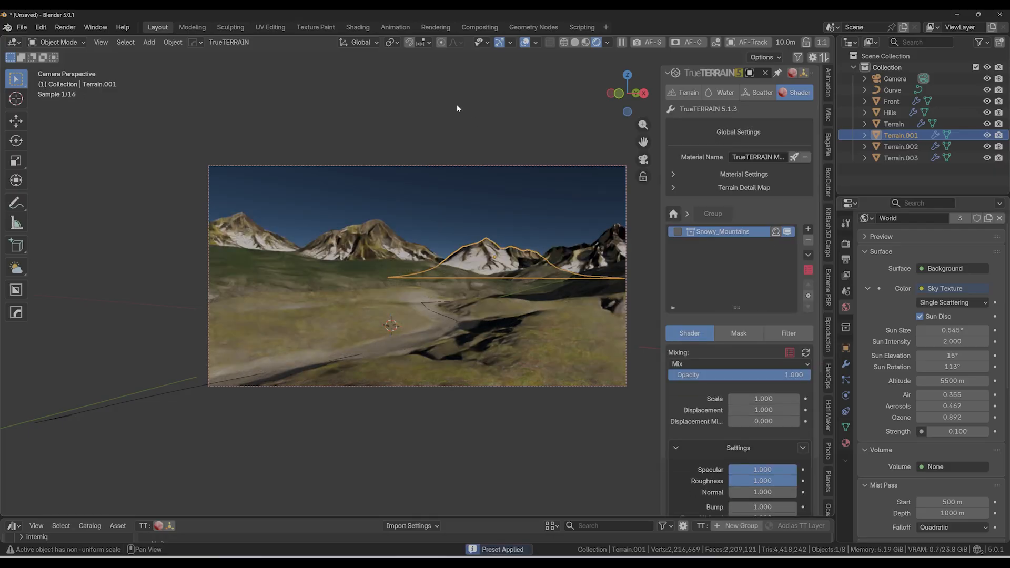
# In the Snowy_Mountains material's Rocks group, change the first Rock layer's texture to Dark Rock 004
pyautogui.click(691, 232)
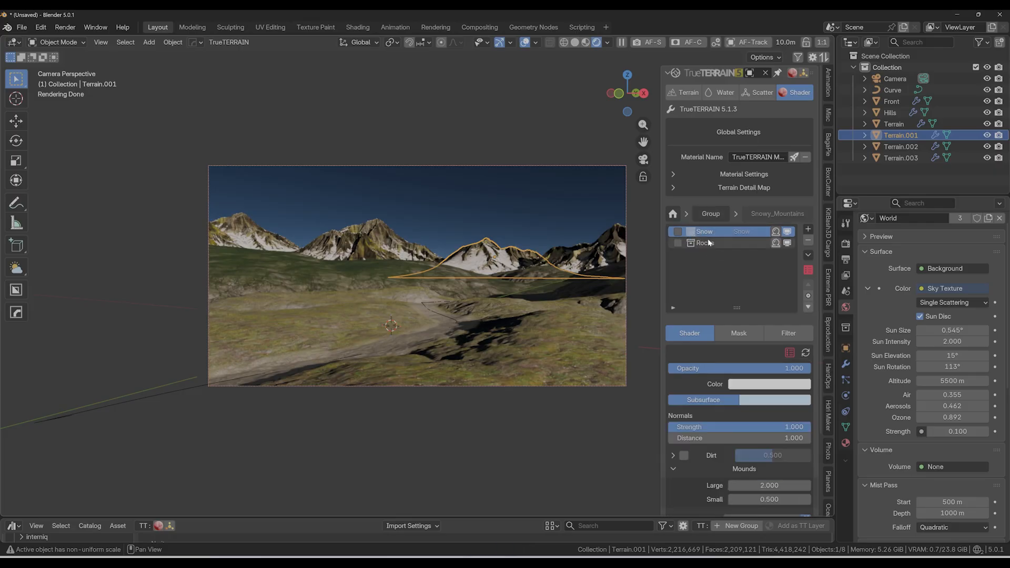
pyautogui.click(692, 243)
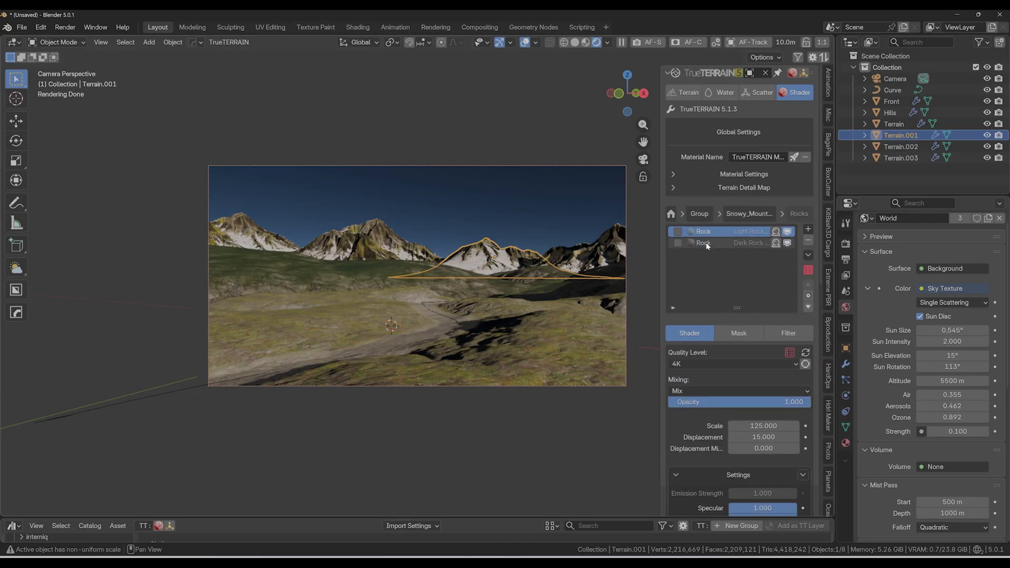
pyautogui.click(691, 232)
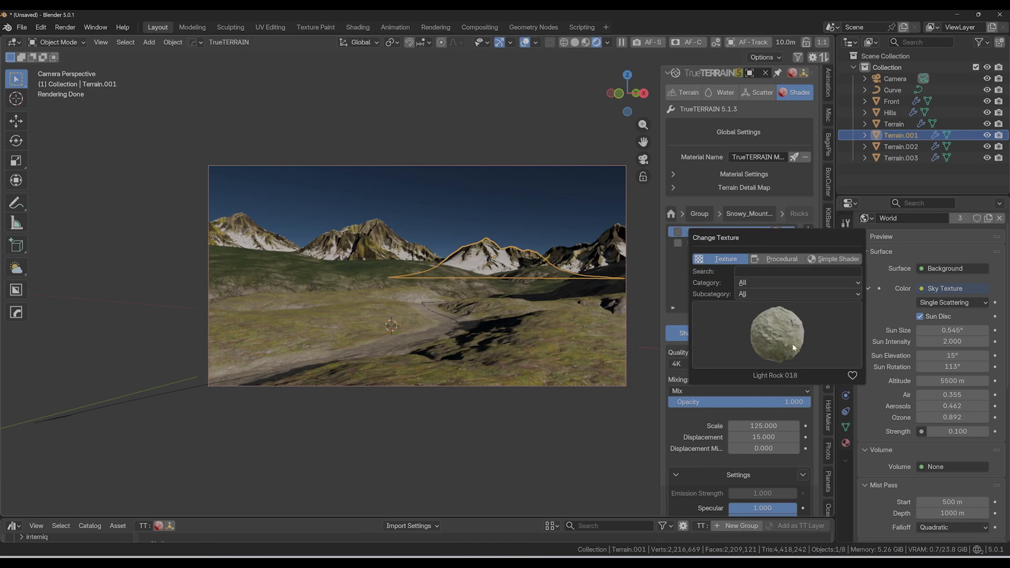
pyautogui.click(775, 321)
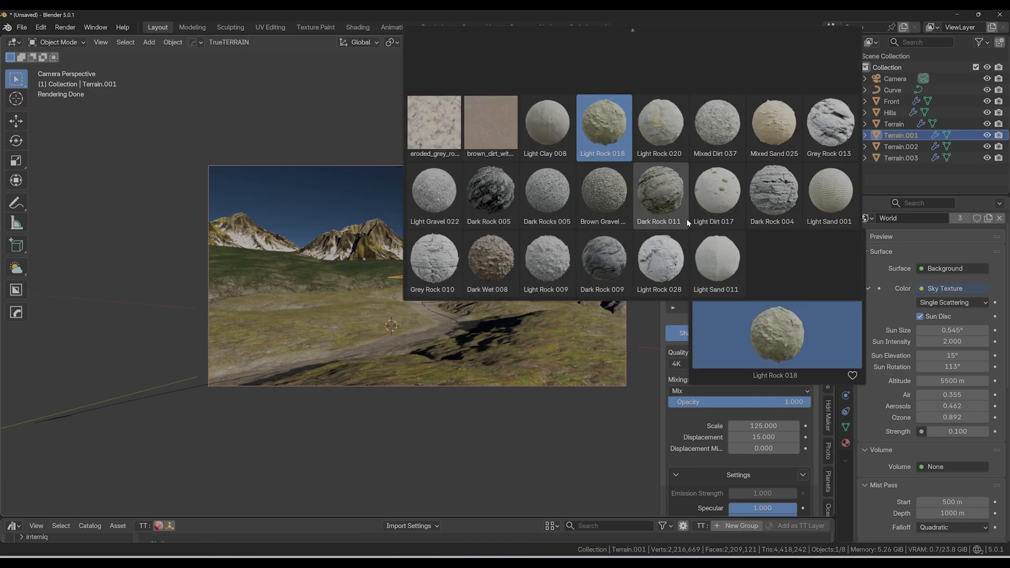
pyautogui.click(778, 192)
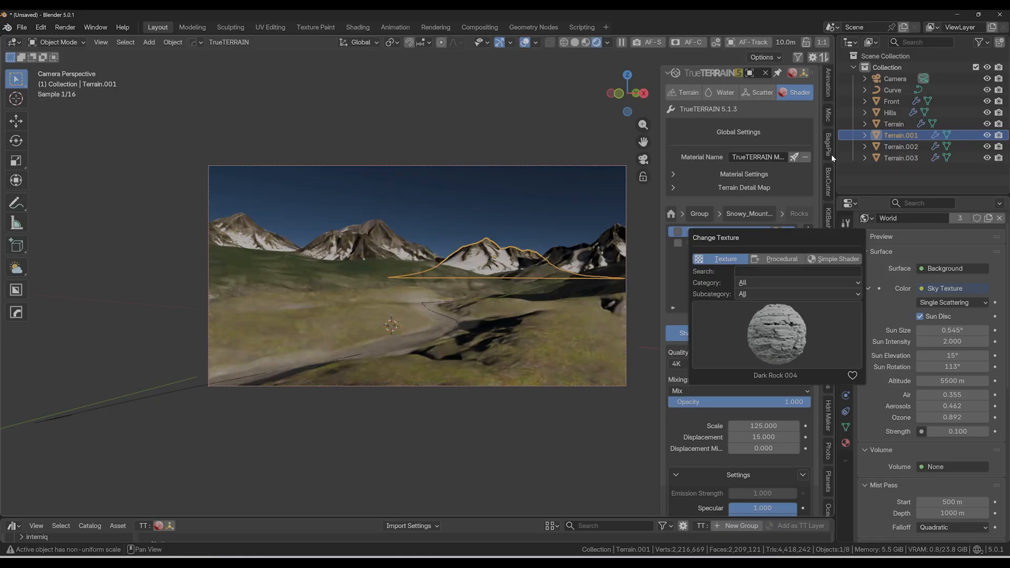
pyautogui.click(689, 270)
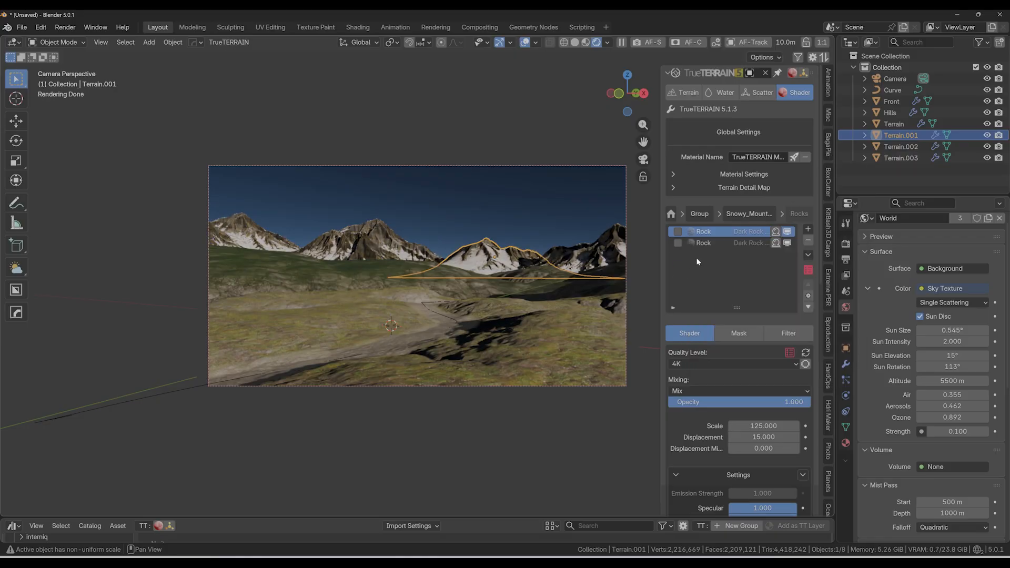
# Change the second Rock layer's texture in the Rocks group to Dark Rock 004
pyautogui.click(709, 242)
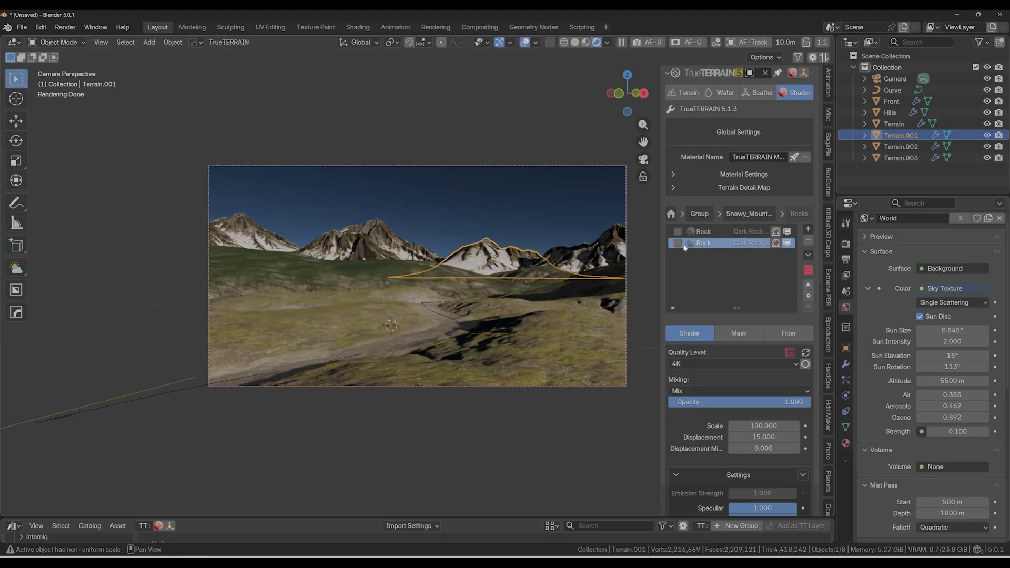
pyautogui.click(690, 243)
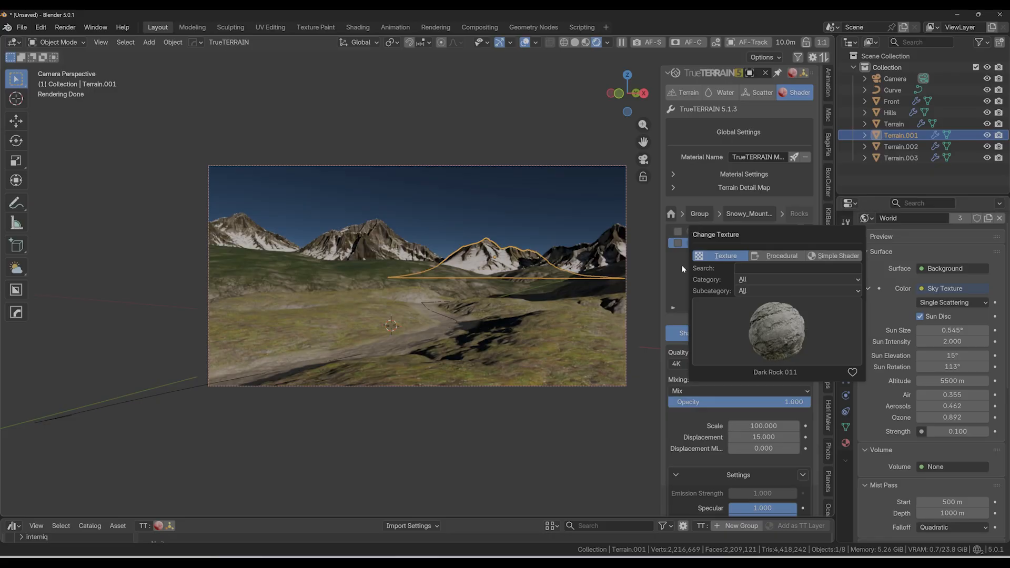
pyautogui.click(690, 243)
pyautogui.click(772, 343)
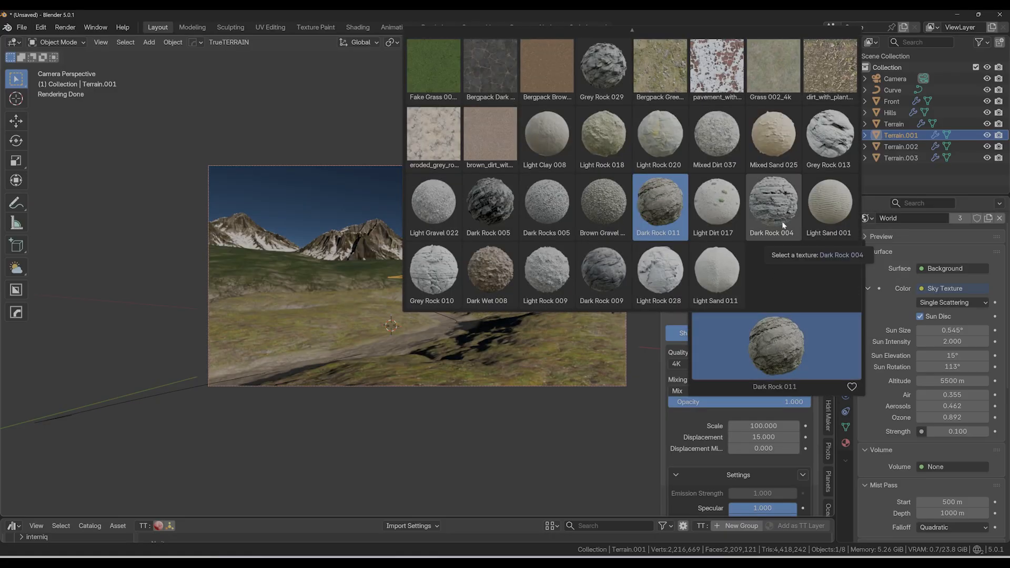
pyautogui.press('Return')
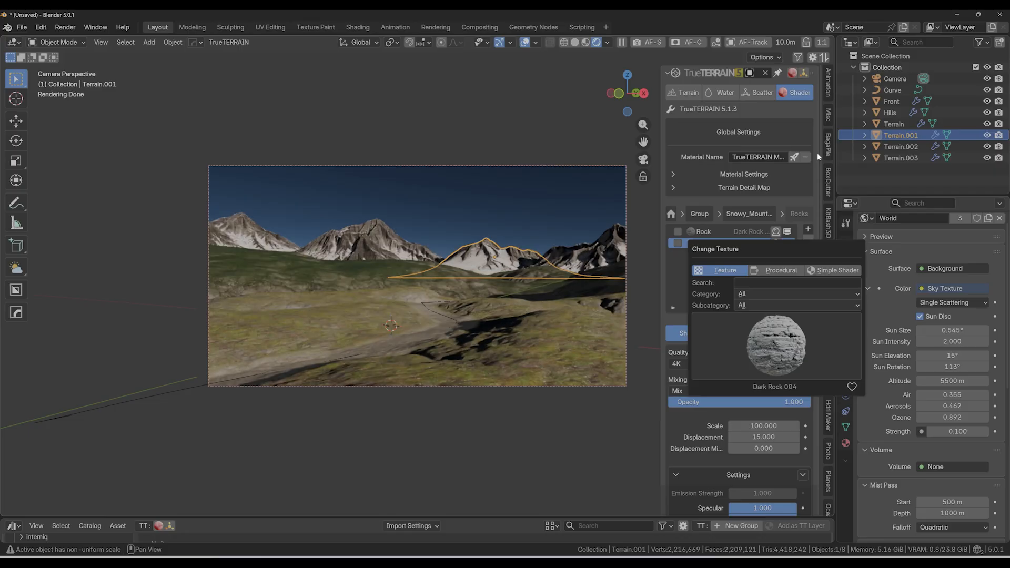
pyautogui.click(684, 273)
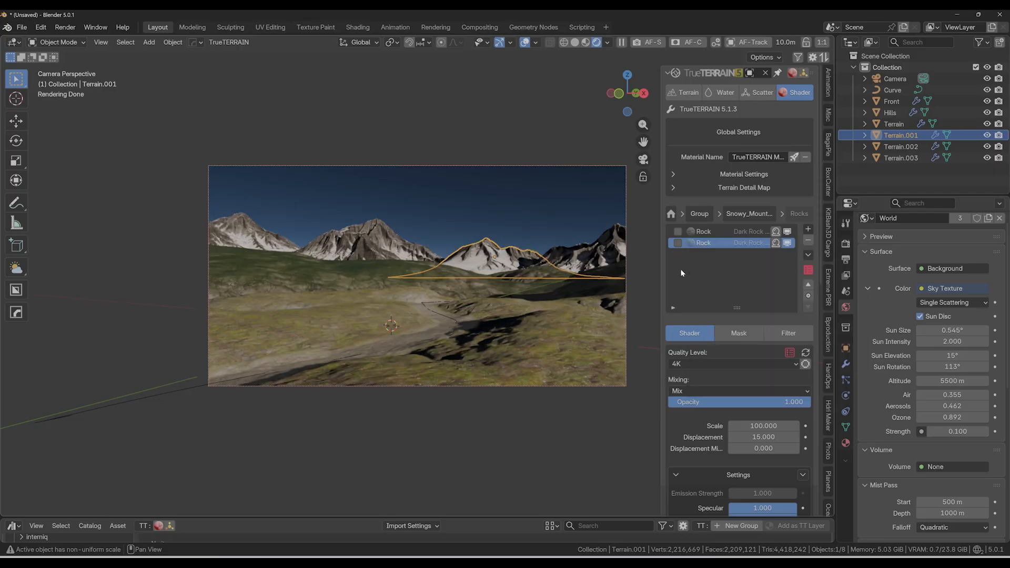
# Set the displacement of both Rock layers to 3
pyautogui.click(766, 437)
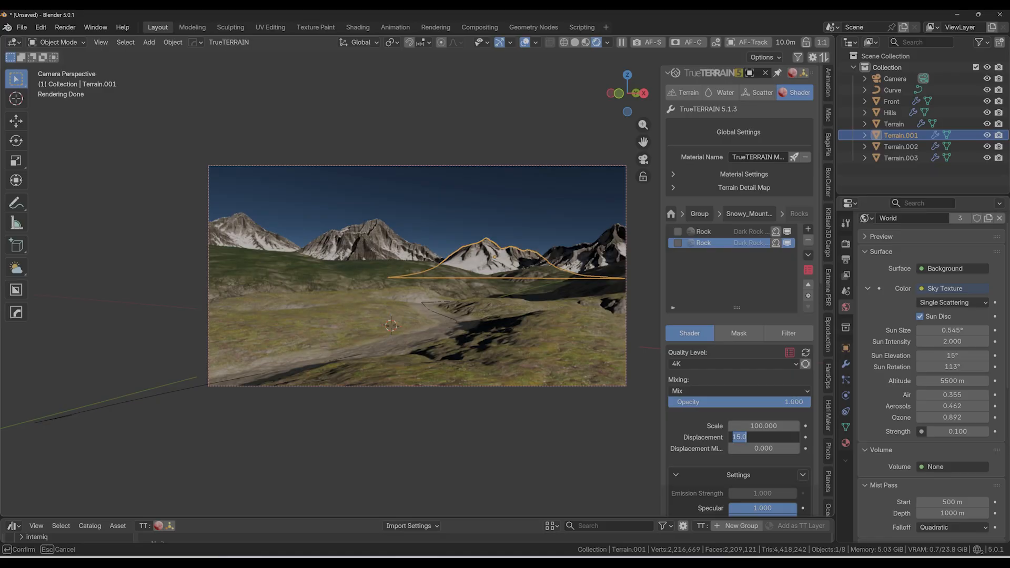
pyautogui.write('3')
pyautogui.press('Return')
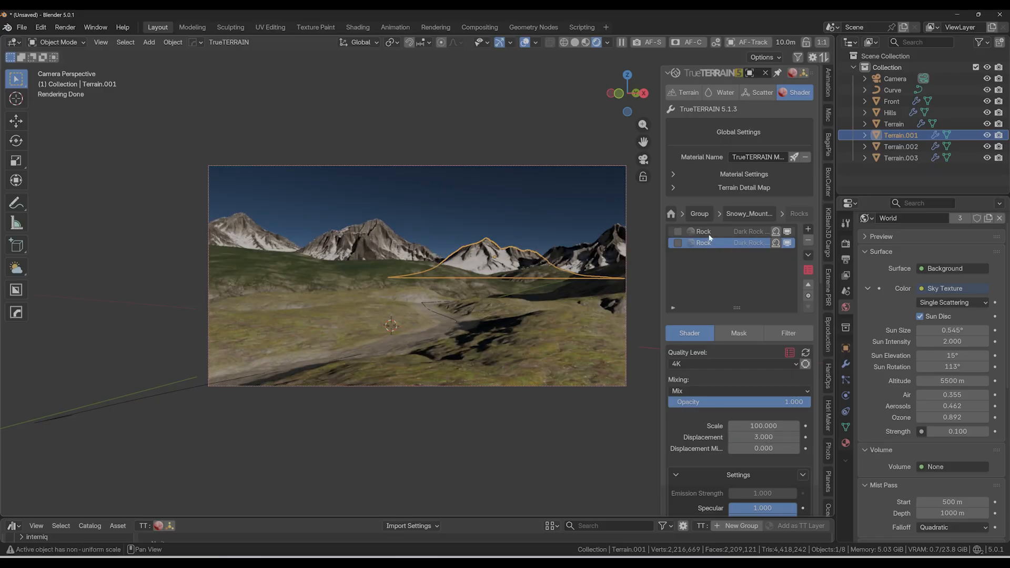
pyautogui.click(704, 232)
pyautogui.click(764, 437)
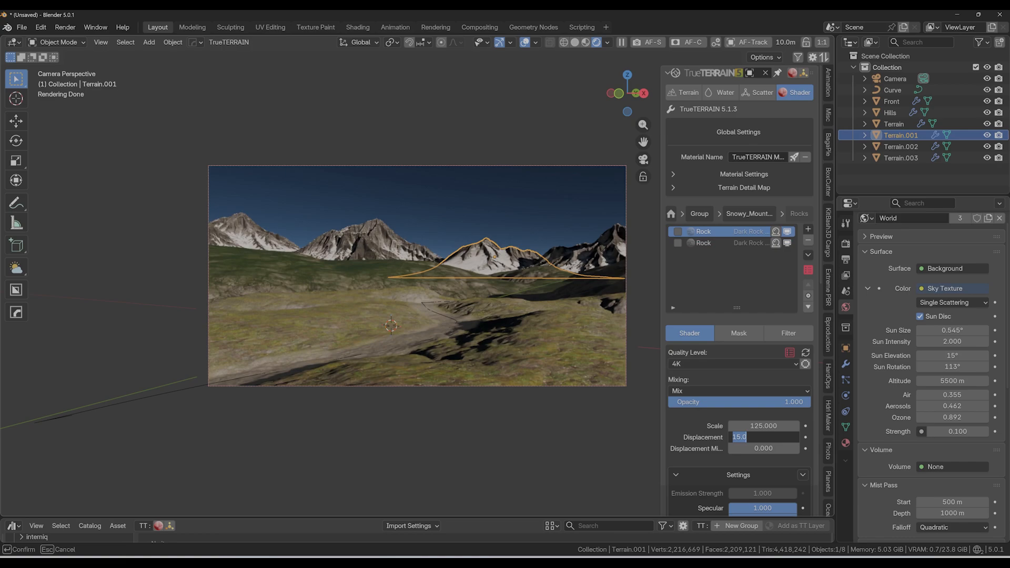
pyautogui.write('3')
pyautogui.press('Return')
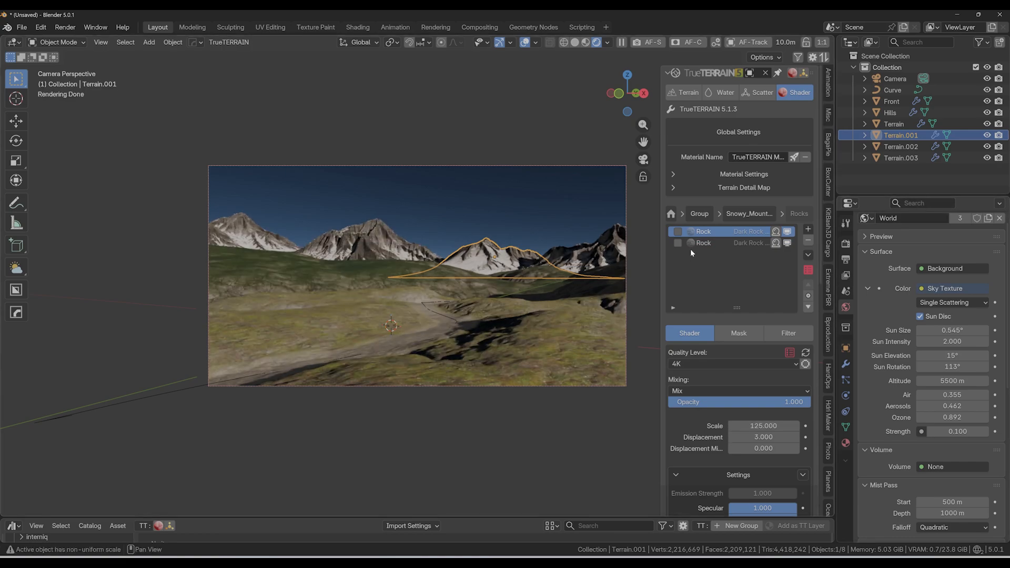
# Remove the Attribute Mask and the Slope Mask from the Snow layer in the Snowy_Mountains group
pyautogui.click(732, 215)
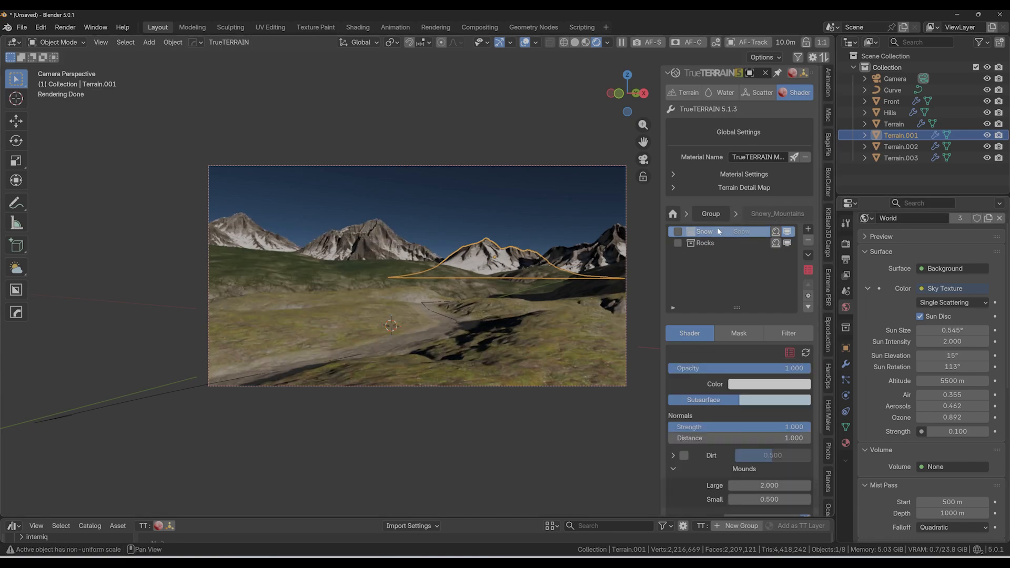
pyautogui.click(748, 334)
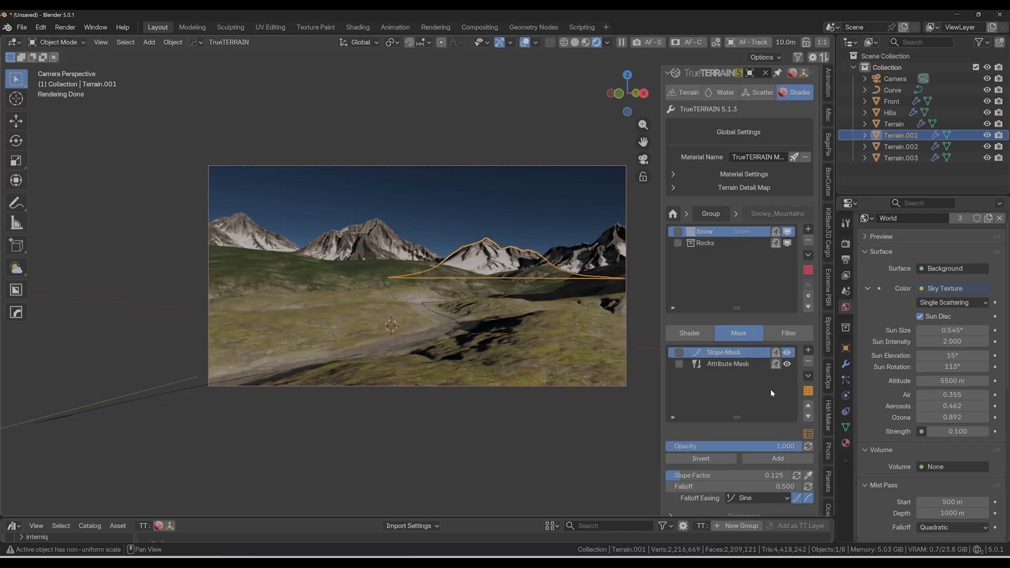
pyautogui.click(729, 366)
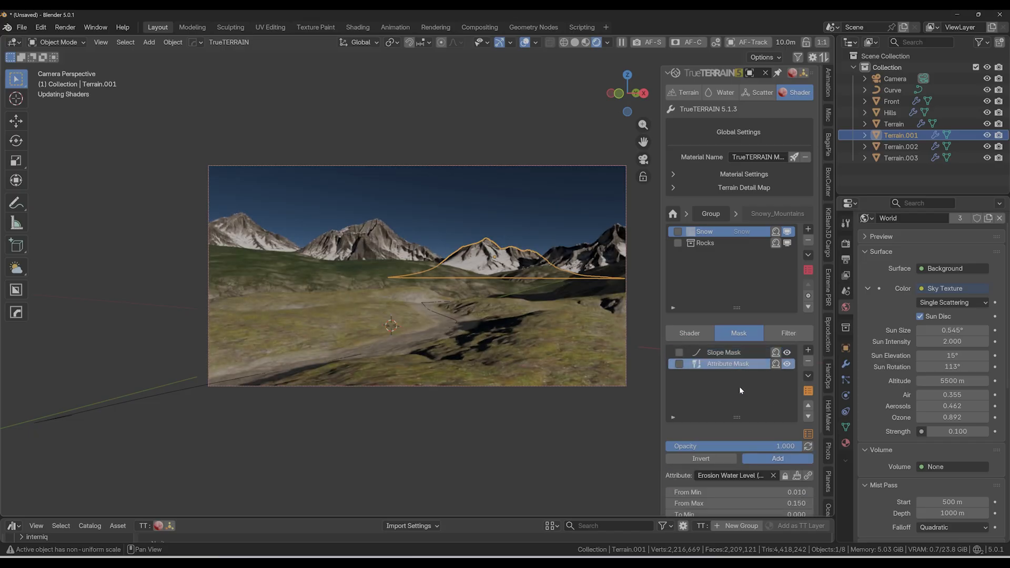
pyautogui.scroll(-5, 751, 479)
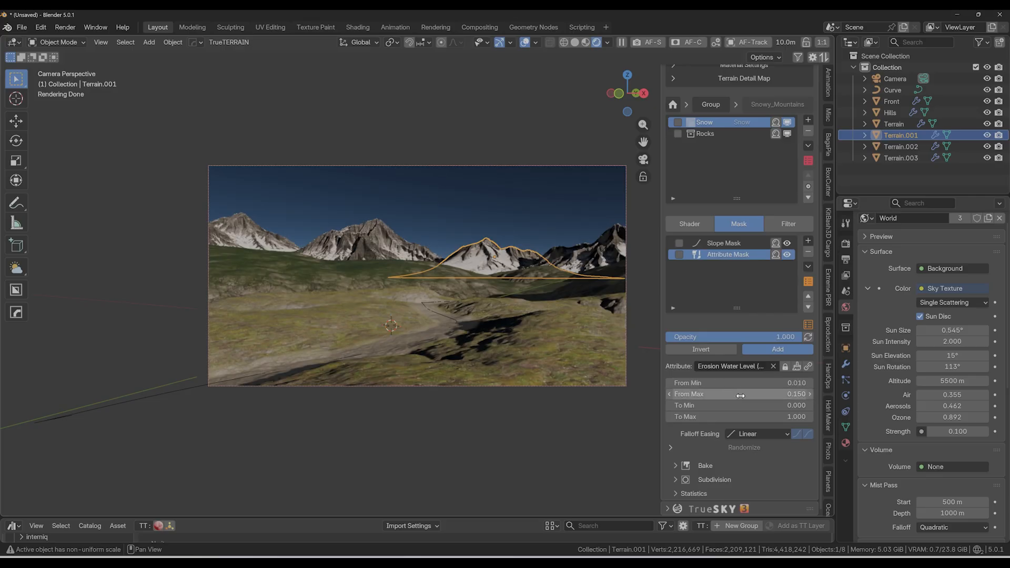
pyautogui.scroll(5, 749, 395)
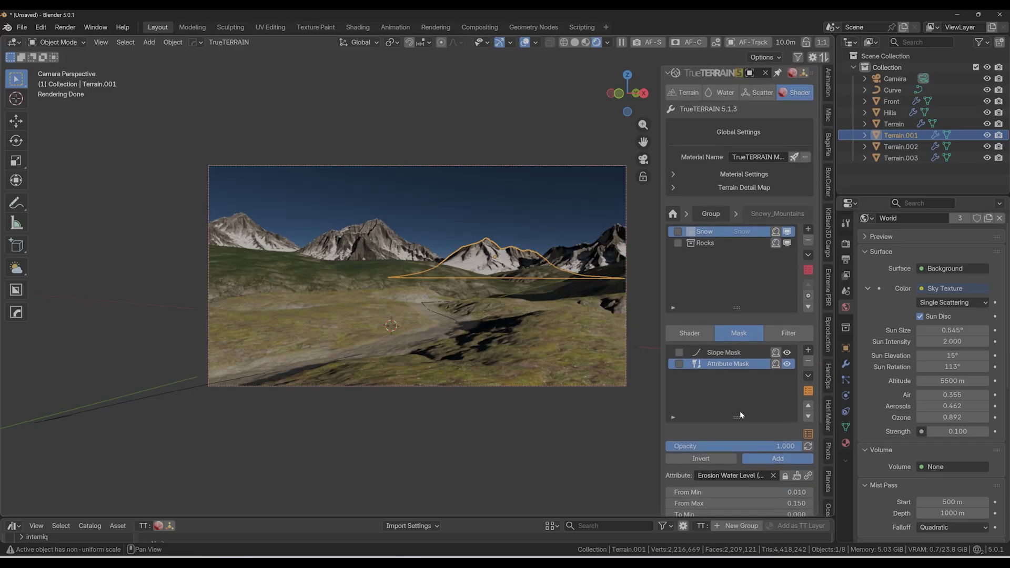
pyautogui.click(809, 362)
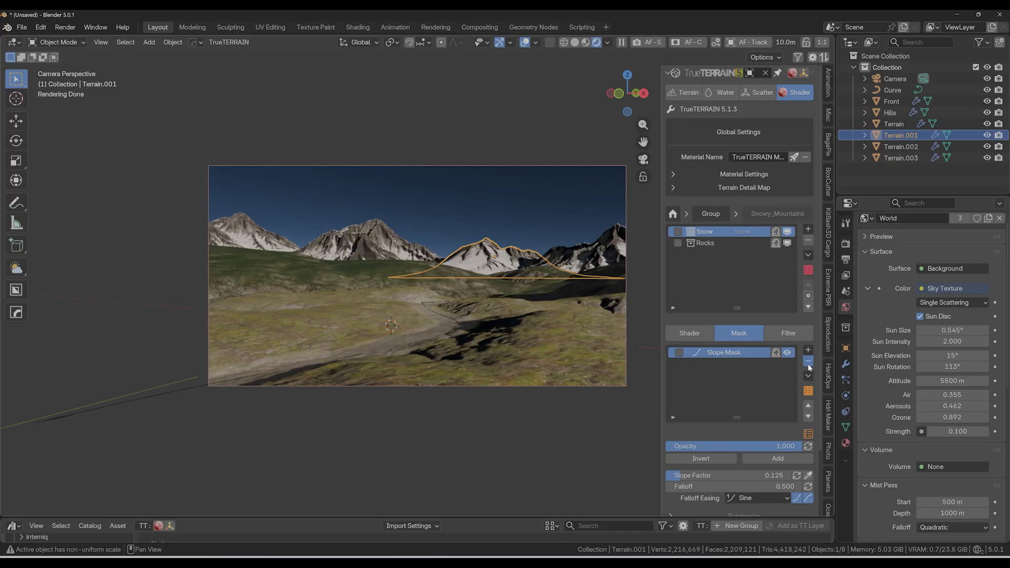
pyautogui.click(809, 362)
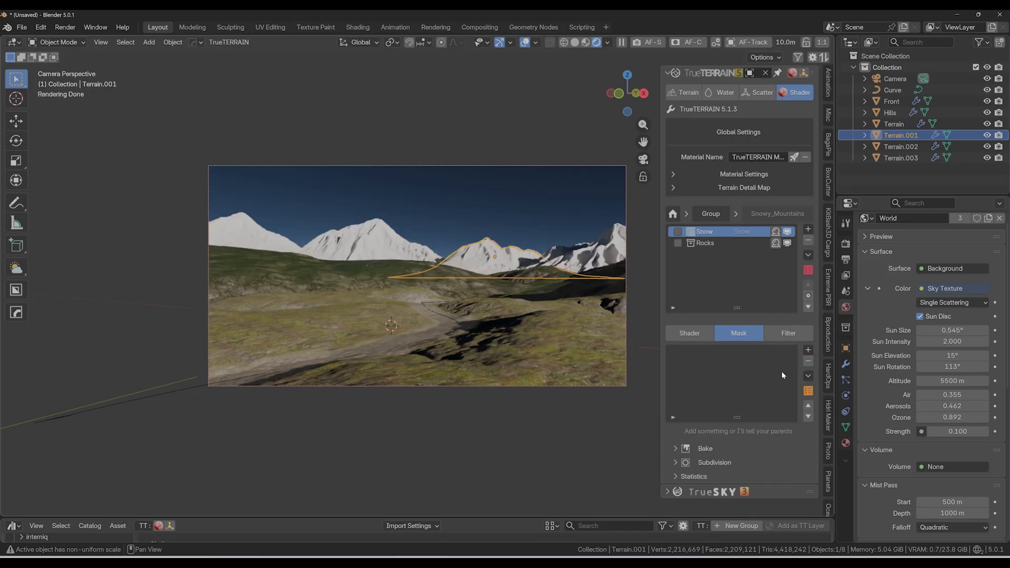
# Add a Normal Mask with default presets to the Snow layer and preview the mask
pyautogui.click(808, 350)
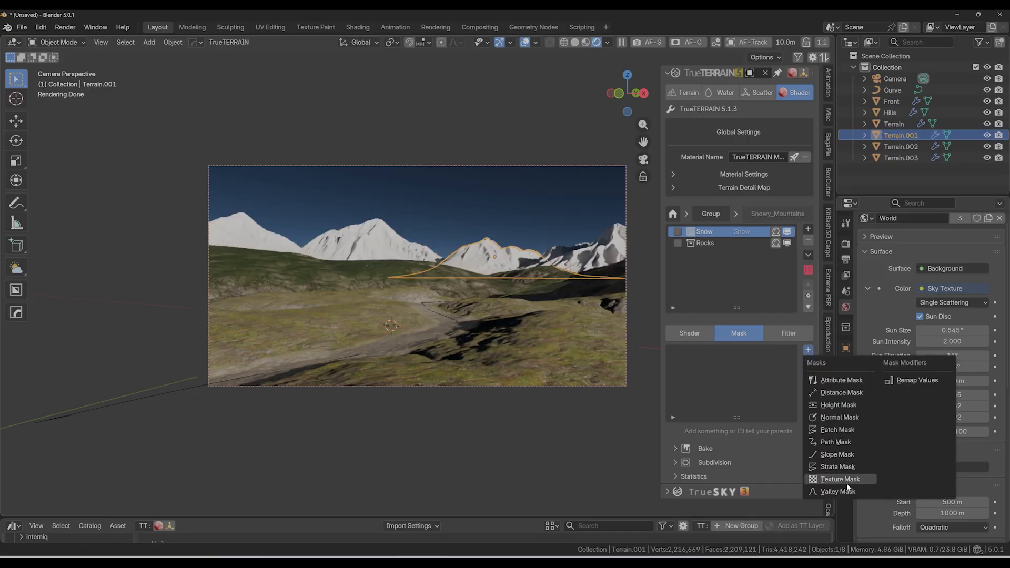
pyautogui.click(841, 418)
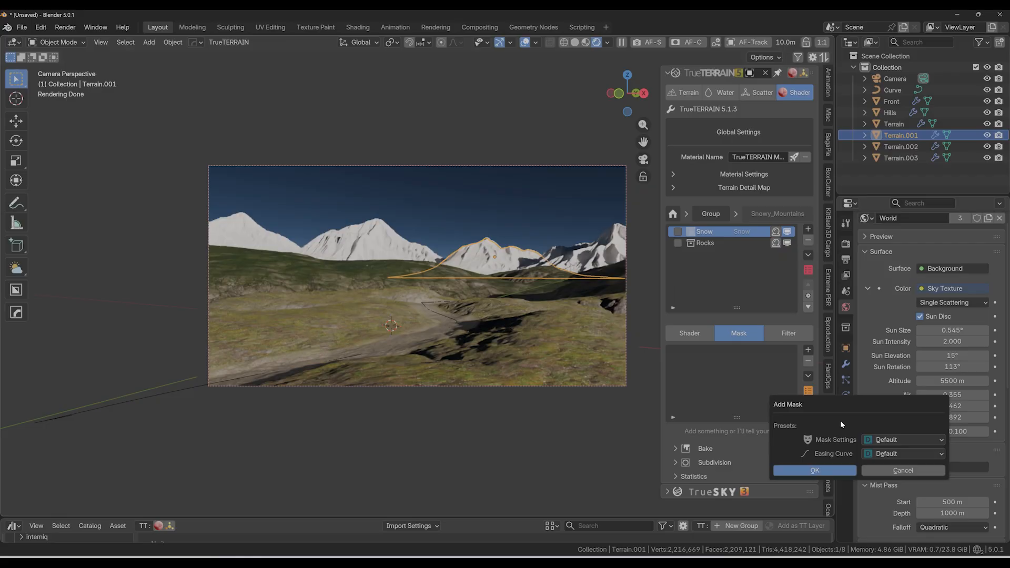
pyautogui.click(816, 471)
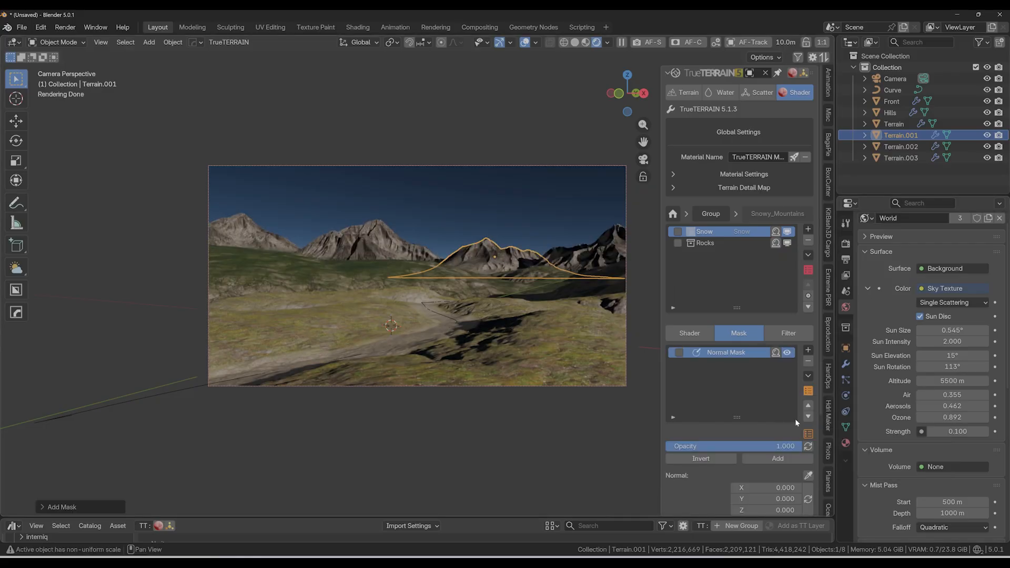
pyautogui.click(776, 353)
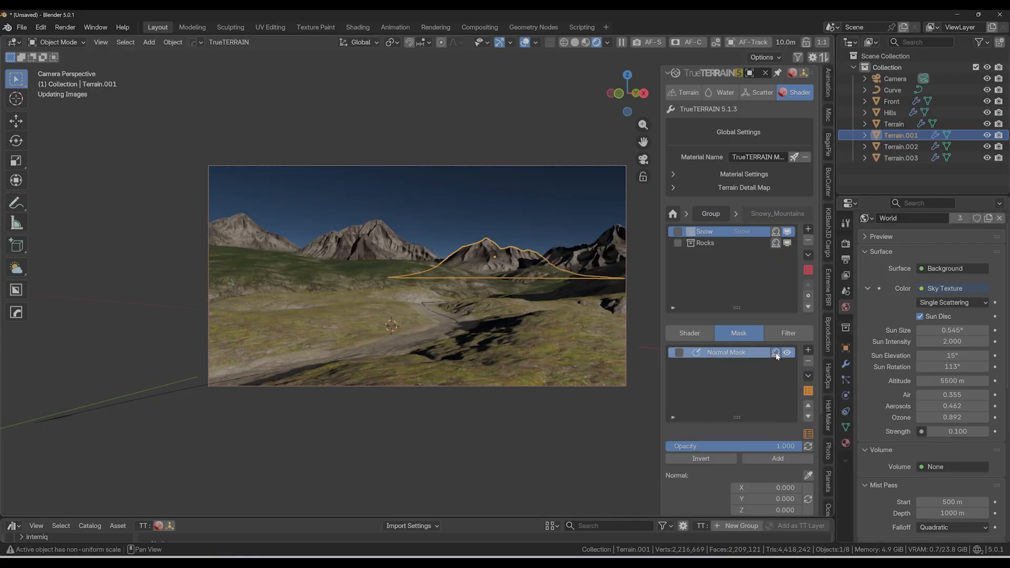
# Set the Snow layer's Normal Mask Z value to 1.2
pyautogui.scroll(-3, 747, 434)
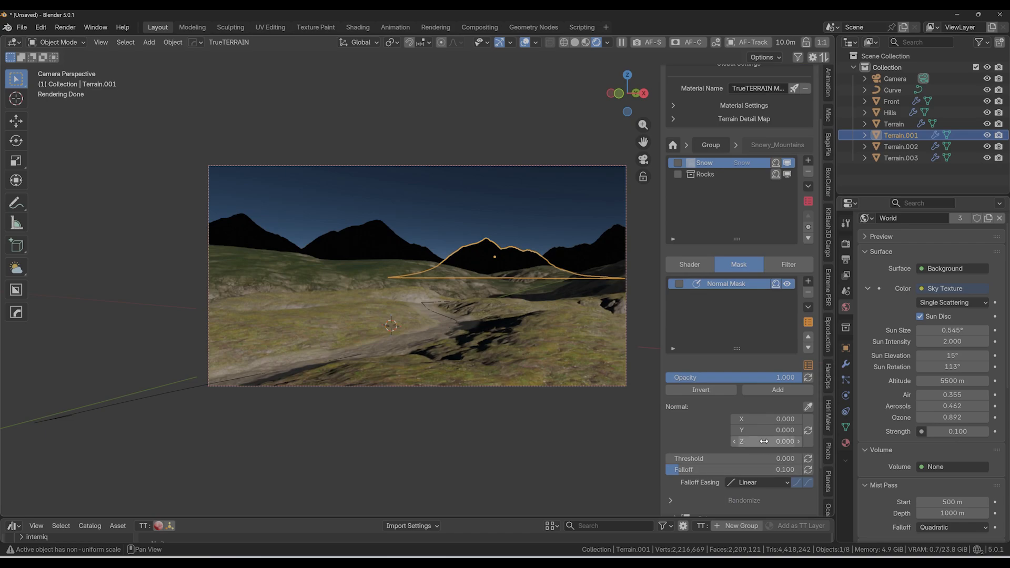
pyautogui.moveTo(764, 442); pyautogui.dragTo(786, 442)
pyautogui.click(734, 442)
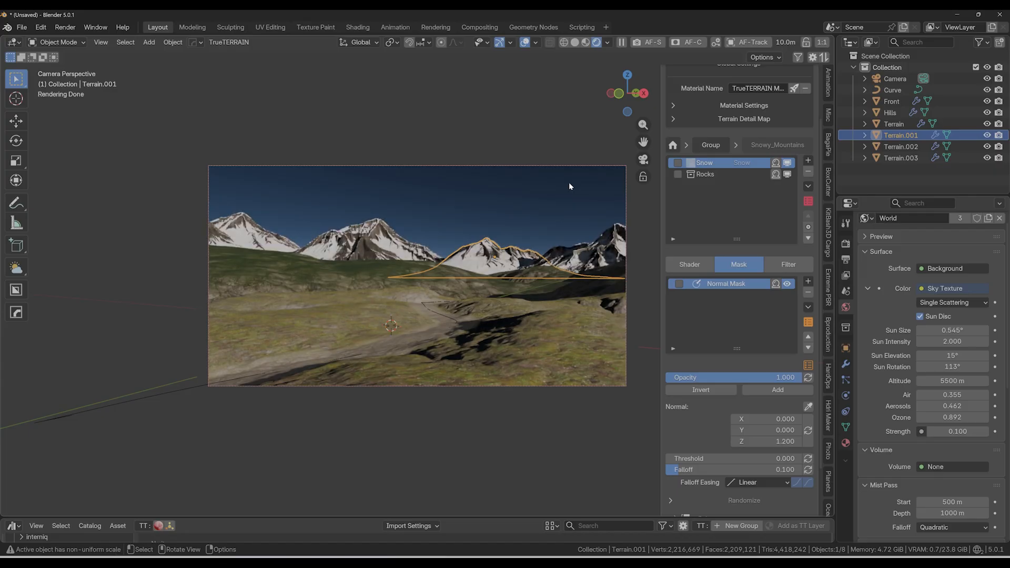
# Deselect the mountain and render the camera view, opening the slot list of the render result
pyautogui.click(552, 208)
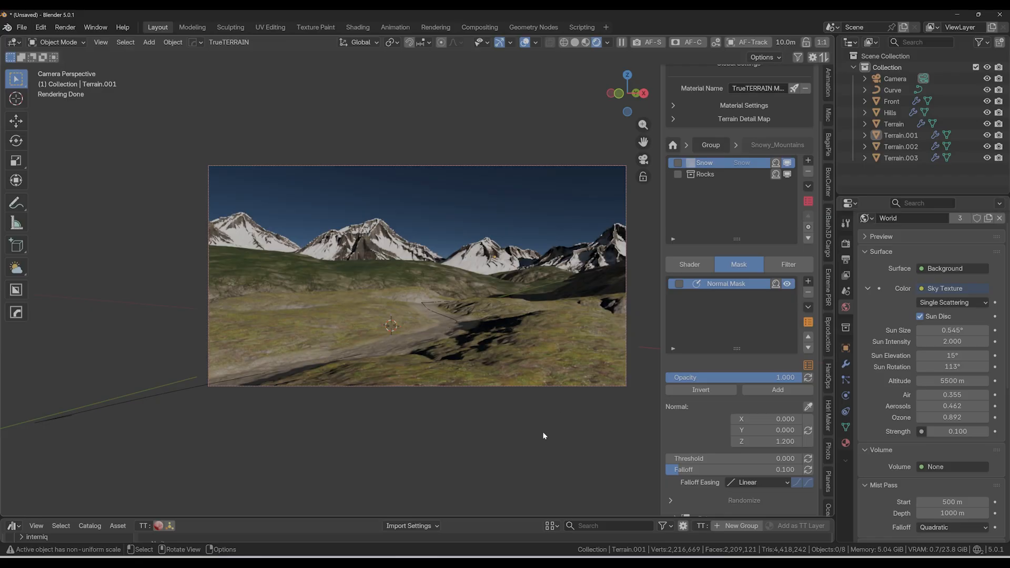
pyautogui.press('F12')
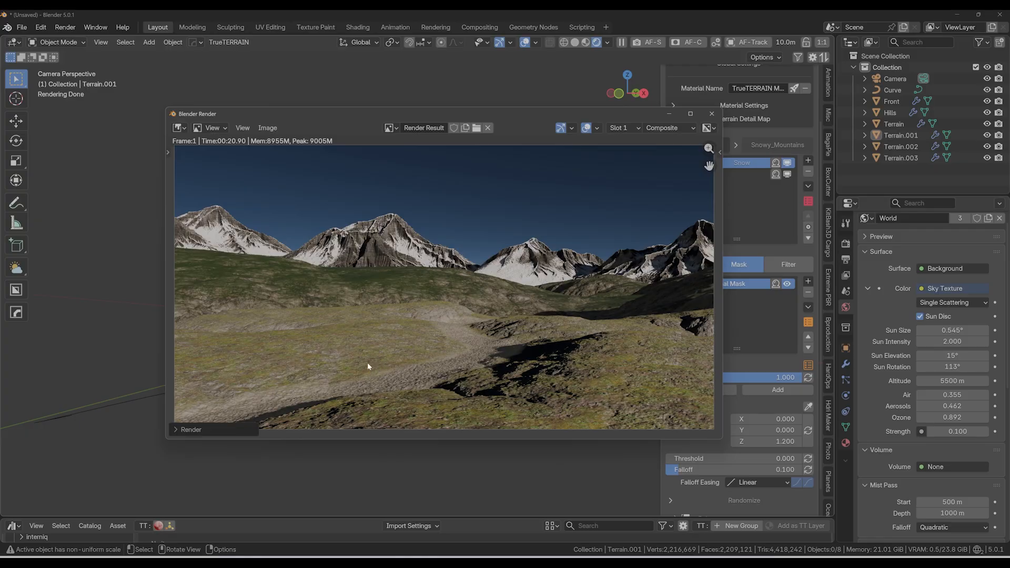
pyautogui.click(623, 128)
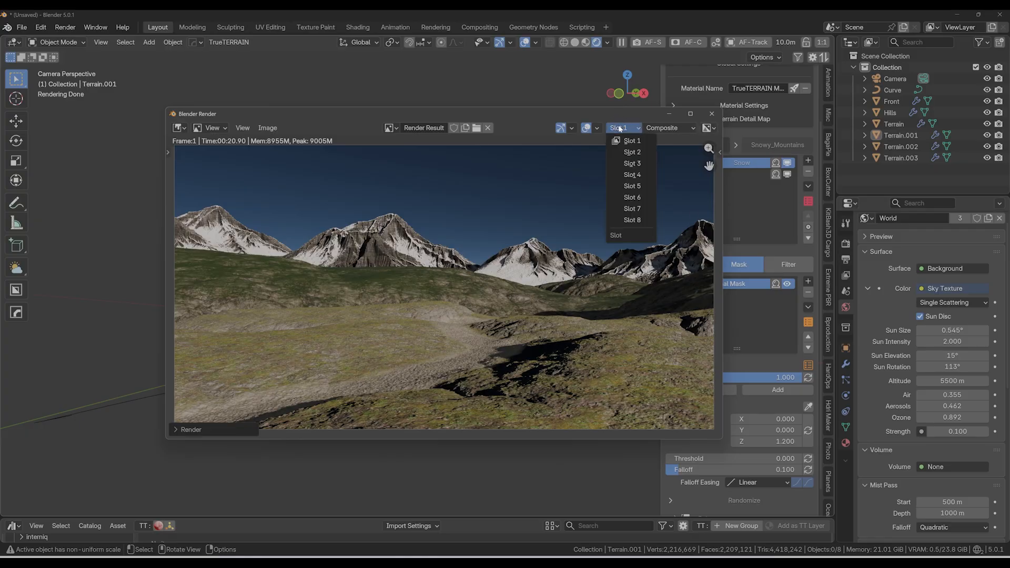
# Switch the render result to Slot 2 and close the render window
pyautogui.click(626, 150)
pyautogui.click(711, 114)
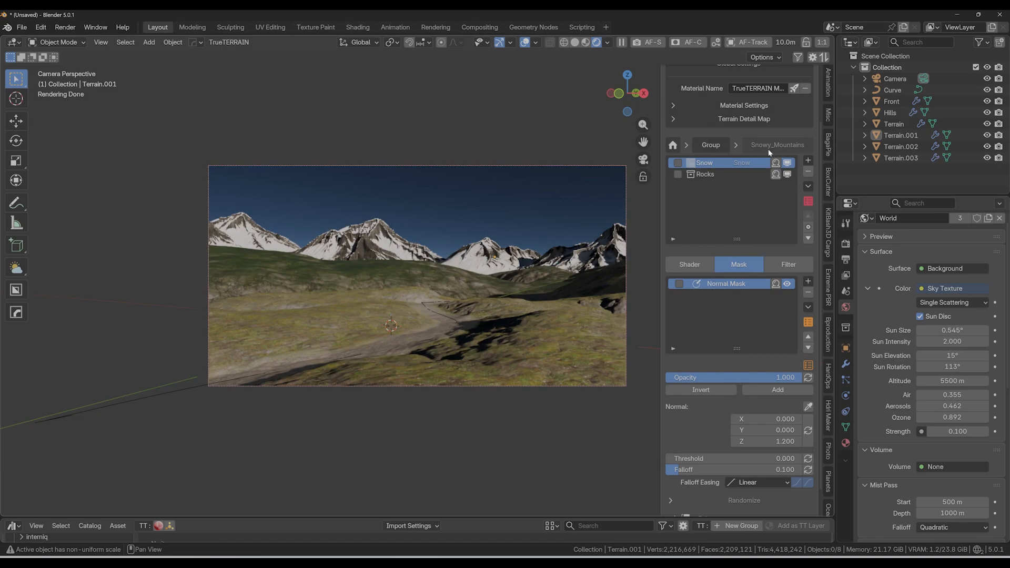
# Replace TrueTERRAIN's target object by picking the green hills behind the foreground terrain in the camera view
pyautogui.scroll(3, 768, 149)
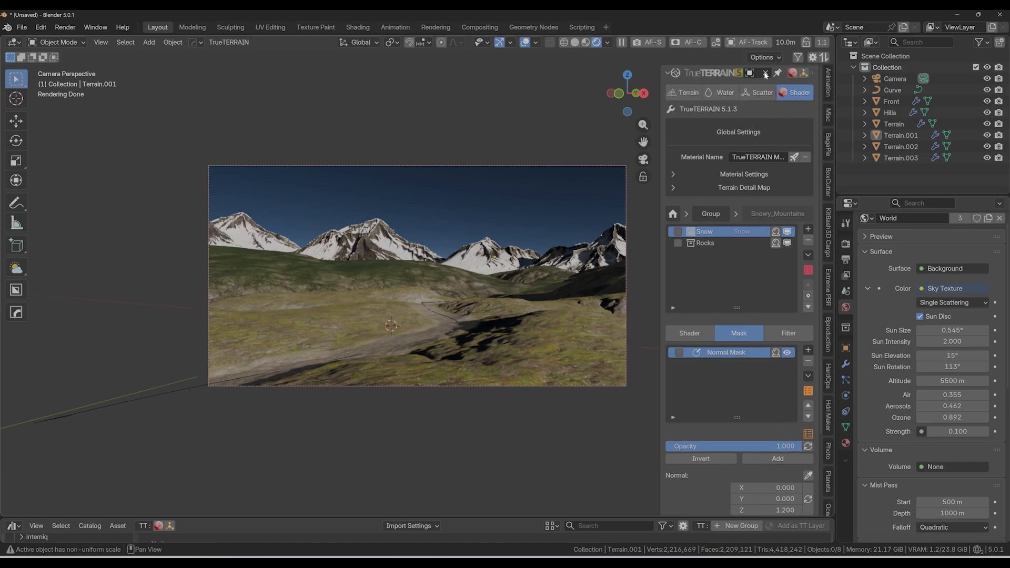
pyautogui.click(764, 71)
pyautogui.click(765, 73)
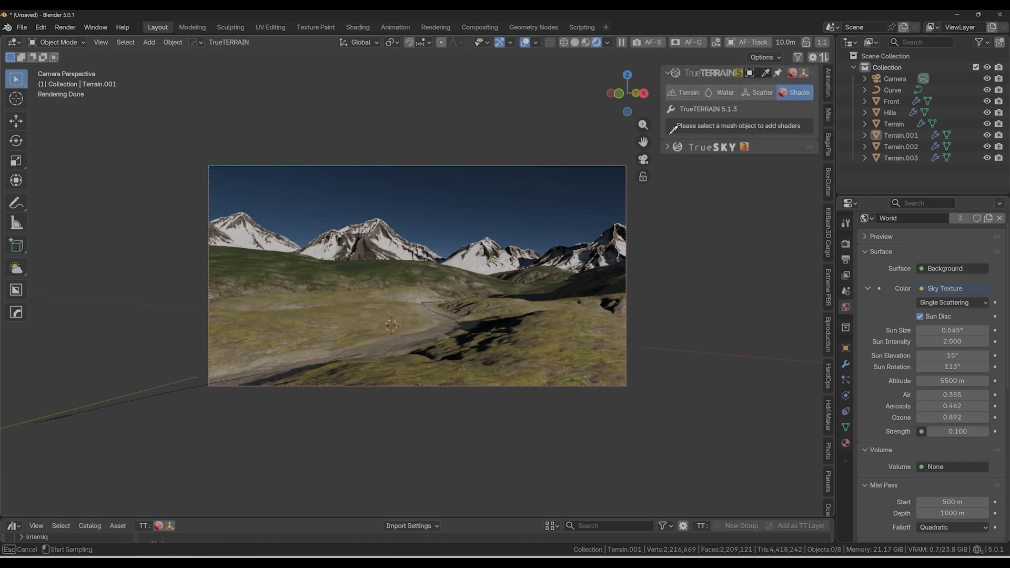
pyautogui.click(392, 263)
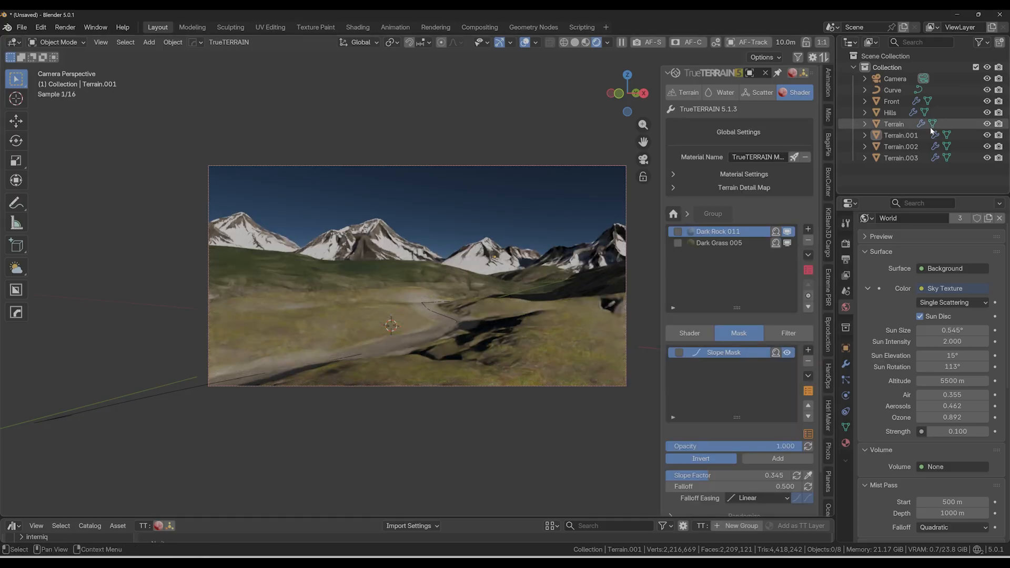
# Create a scatter system on the hills using the Fir Tree Forest preset
pyautogui.click(757, 92)
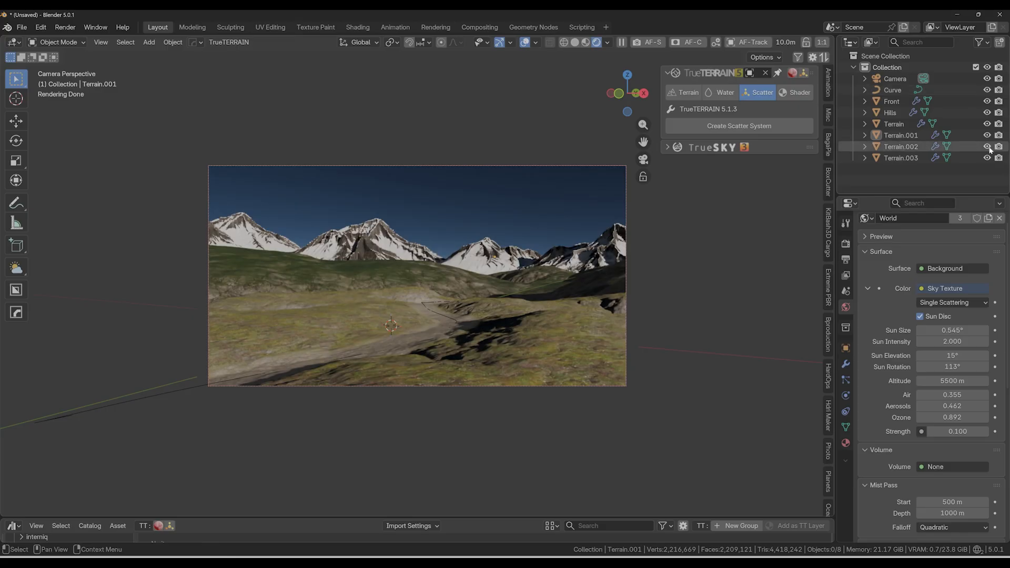
pyautogui.click(719, 127)
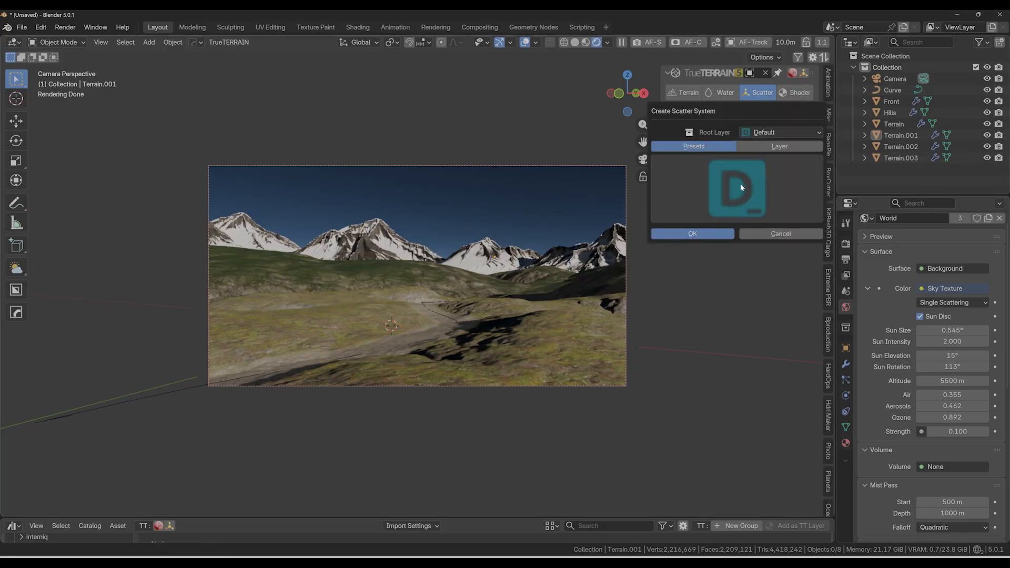
pyautogui.click(741, 185)
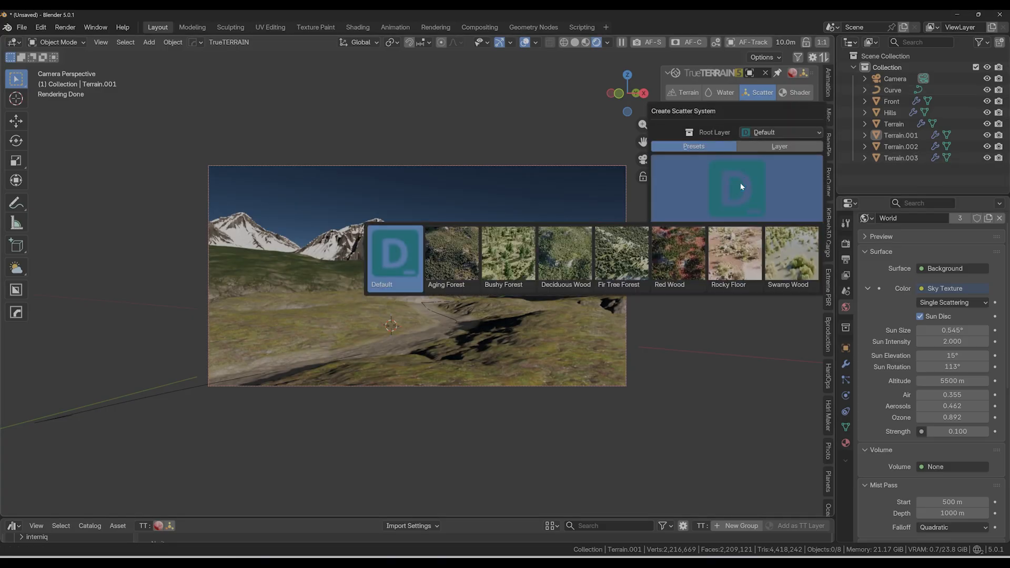
pyautogui.click(624, 266)
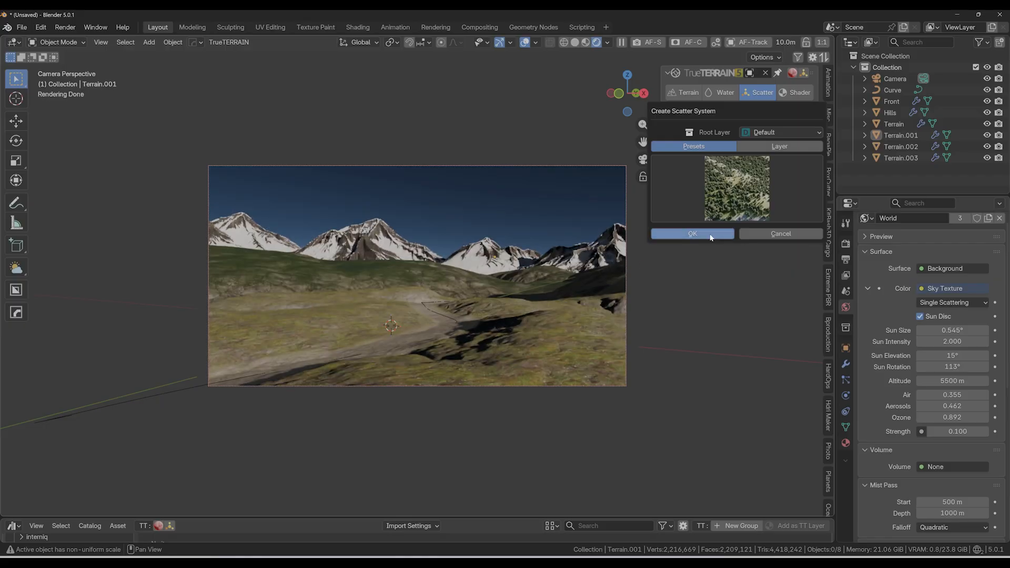
pyautogui.press('Return')
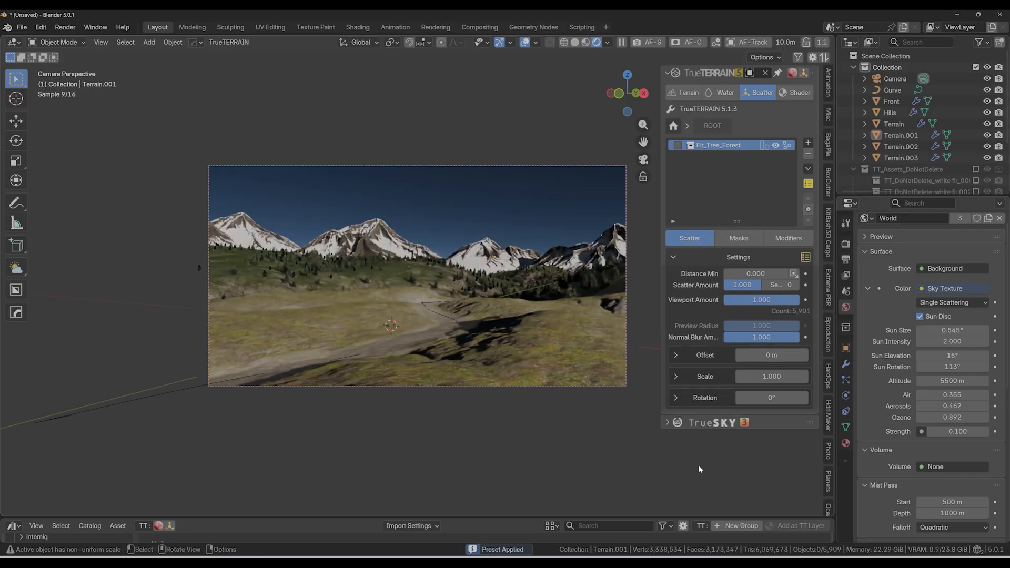
# Add a Height Mask with default presets to the Fir_Tree_Forest scatter and set its minimum height to -4.200
pyautogui.click(641, 423)
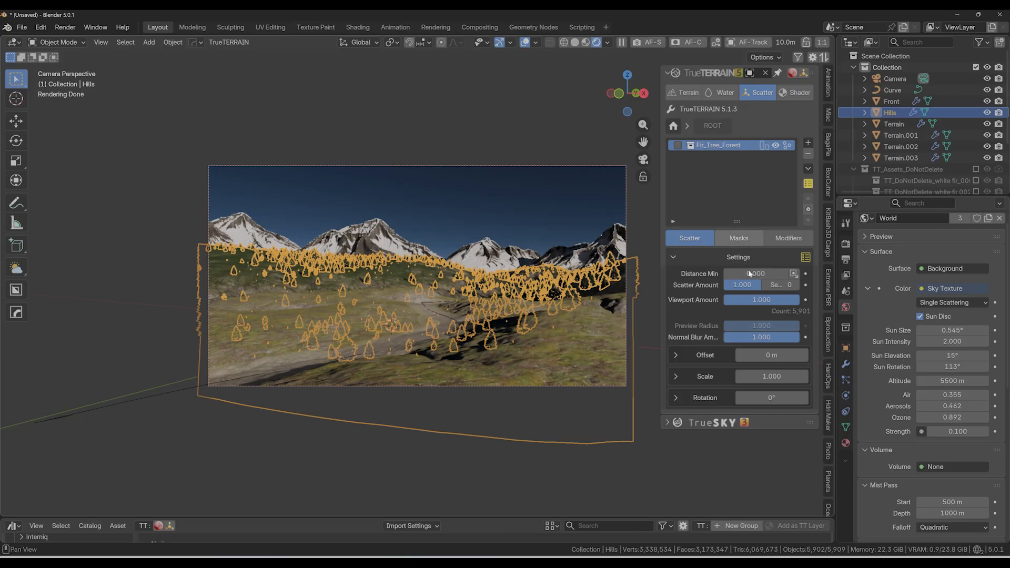
pyautogui.click(741, 240)
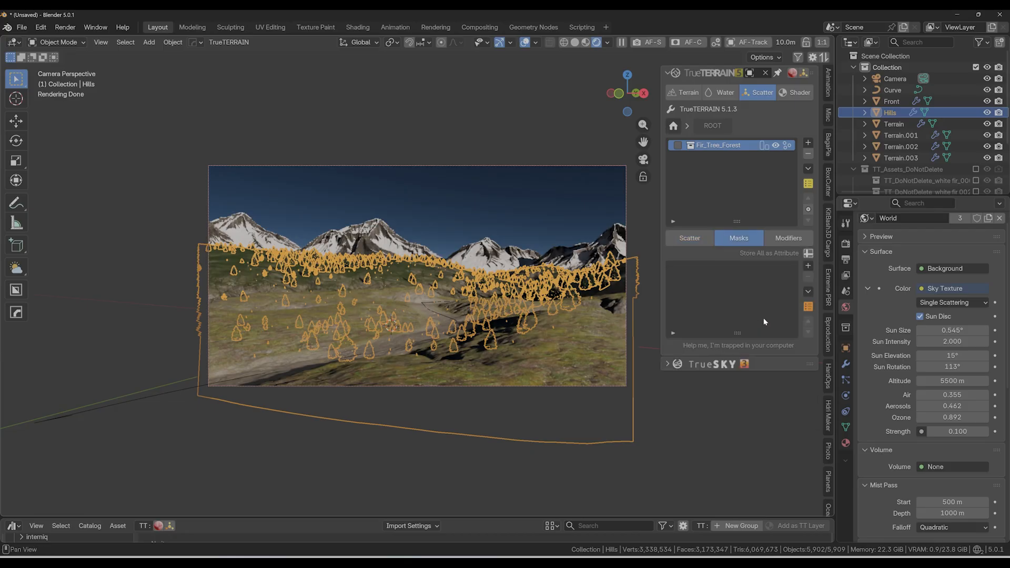
pyautogui.click(809, 268)
pyautogui.click(840, 336)
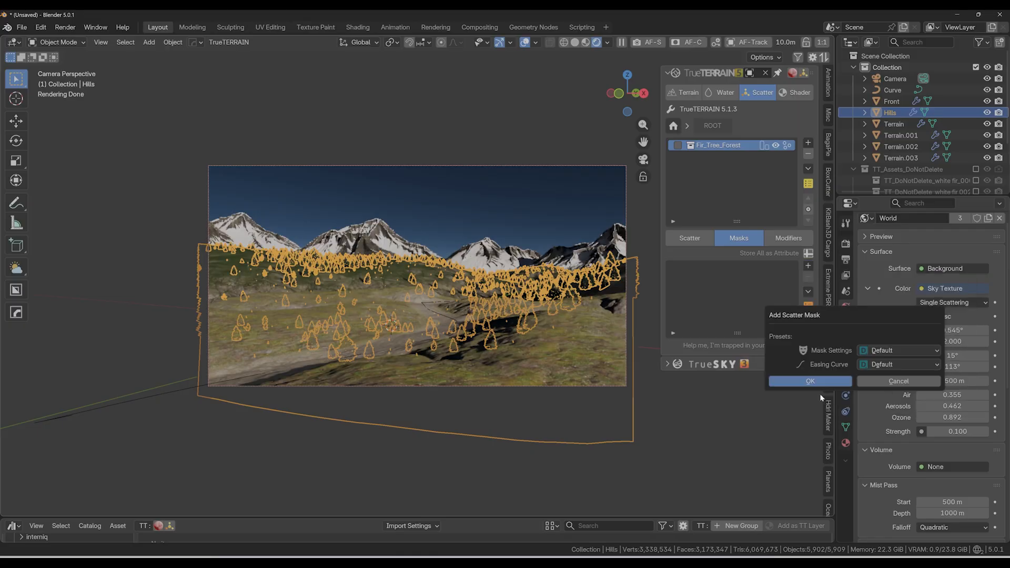
pyautogui.press('Return')
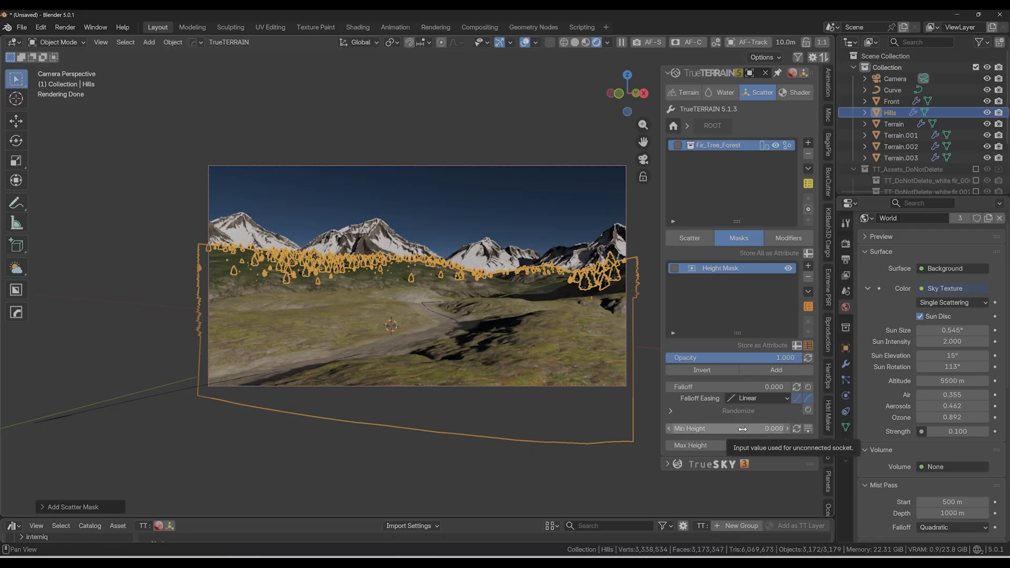
pyautogui.moveTo(743, 429); pyautogui.dragTo(729, 429)
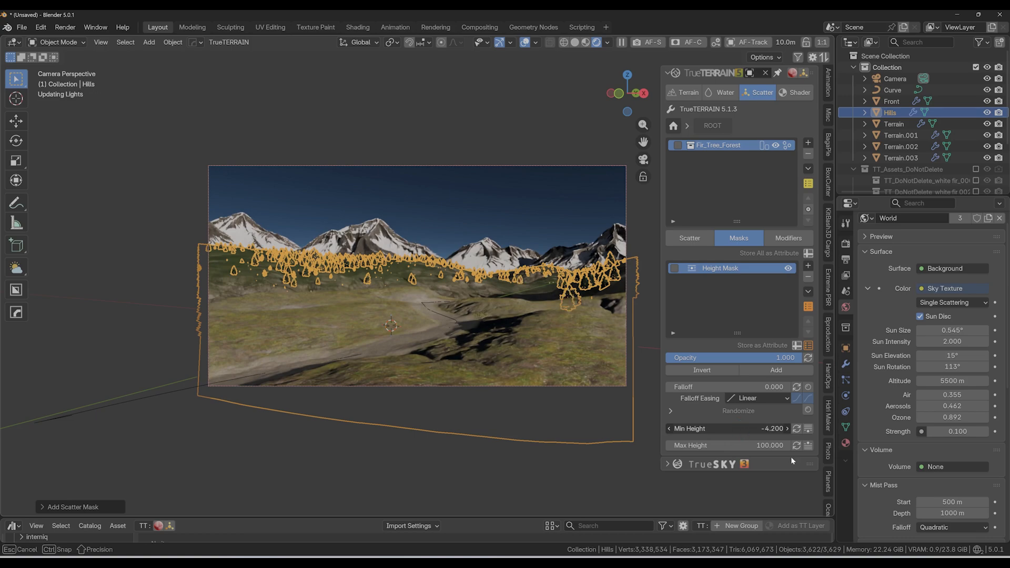
# Add a Slope Mask with default presets to the forest scatter and set its slope factor to 0.150
pyautogui.click(808, 267)
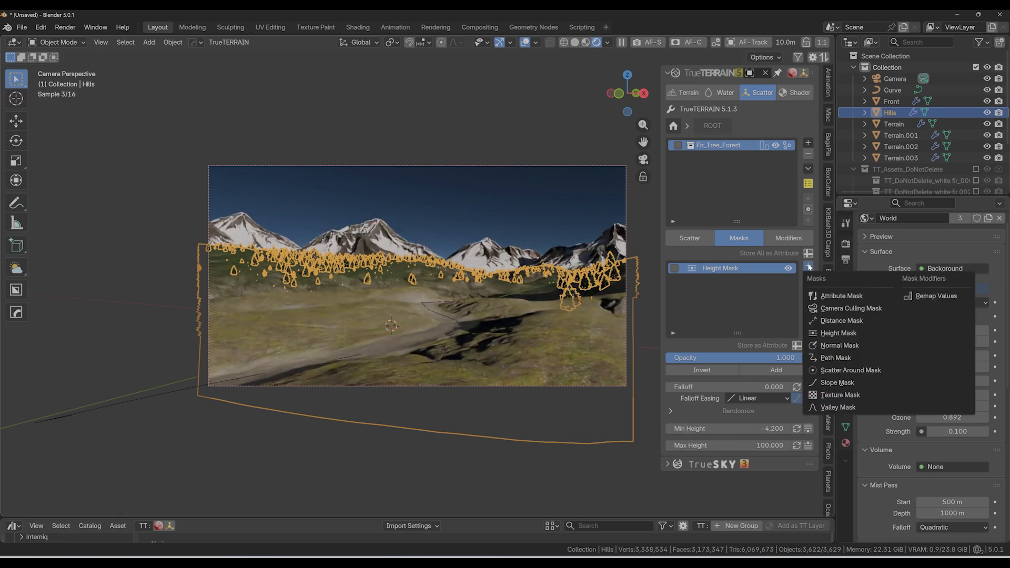
pyautogui.click(827, 381)
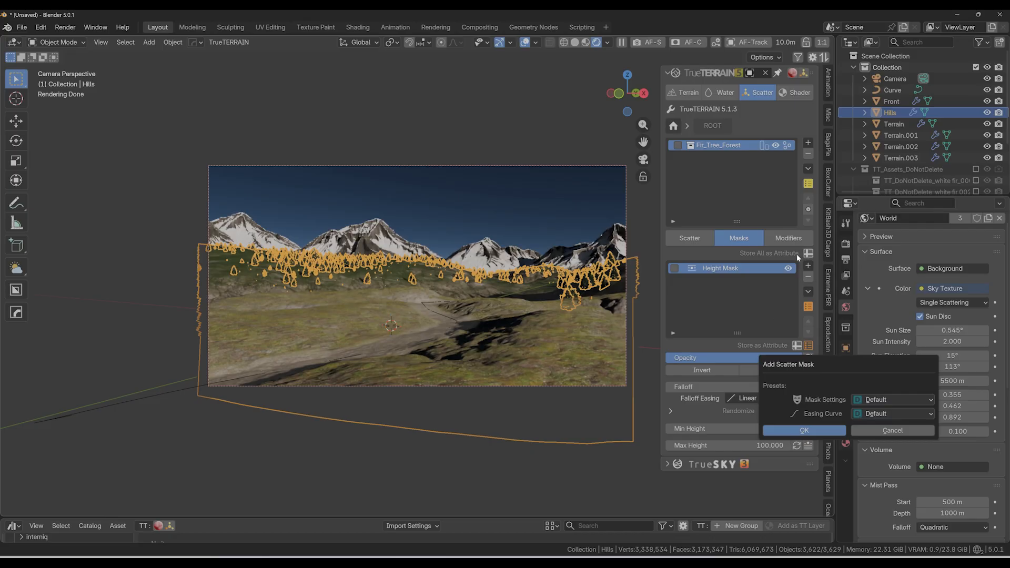
pyautogui.press('Return')
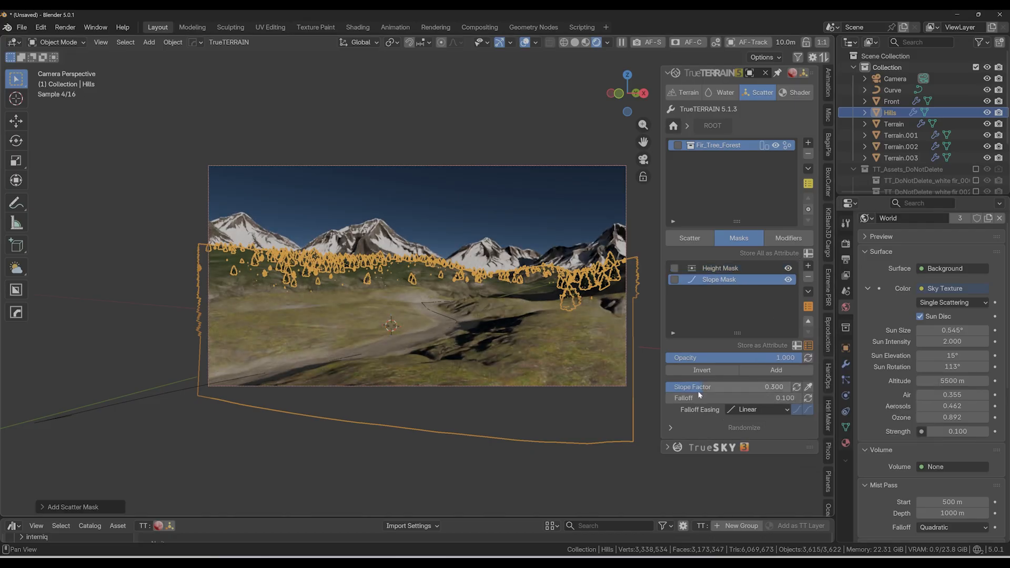
pyautogui.moveTo(693, 388); pyautogui.dragTo(664, 388)
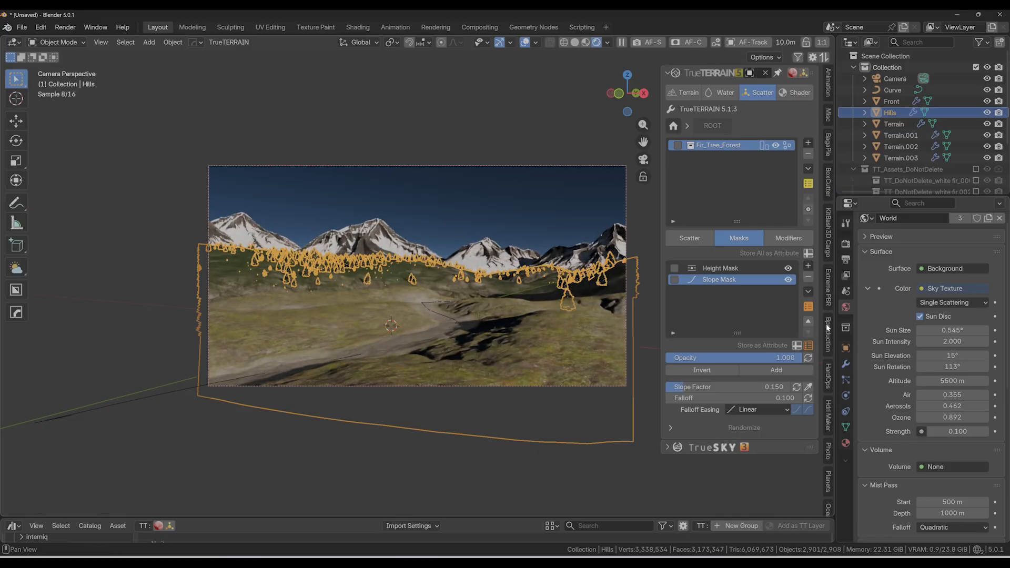
# Open the Fir_Tree_Forest scatter group and toggle the visibility of layer M off and on
pyautogui.click(690, 238)
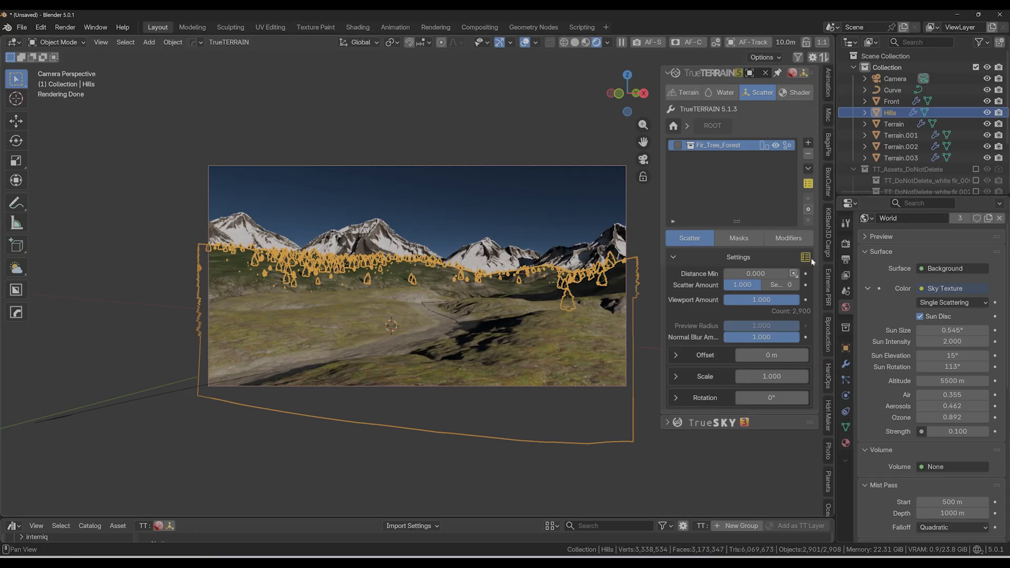
pyautogui.doubleClick(718, 145)
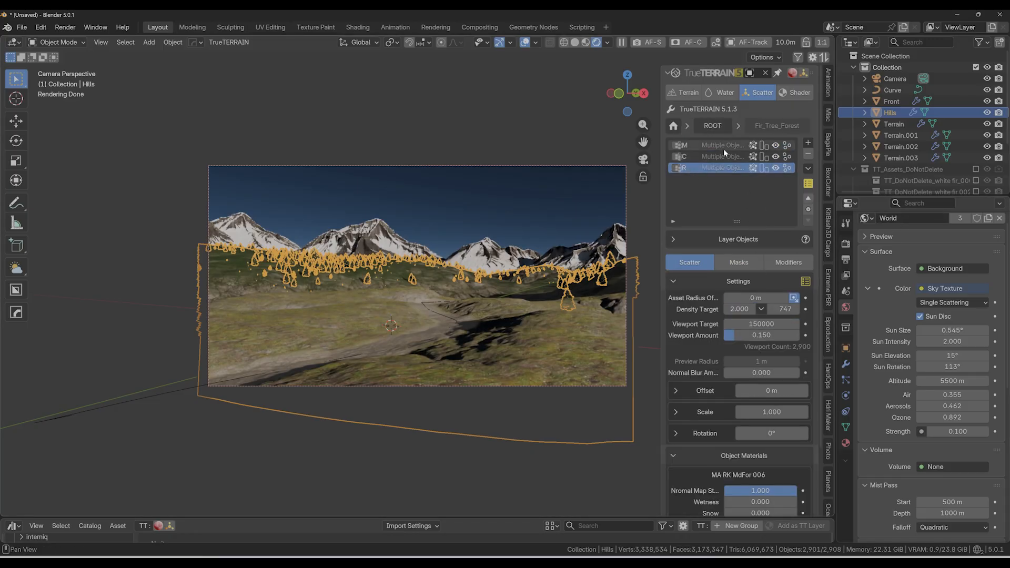
pyautogui.click(776, 145)
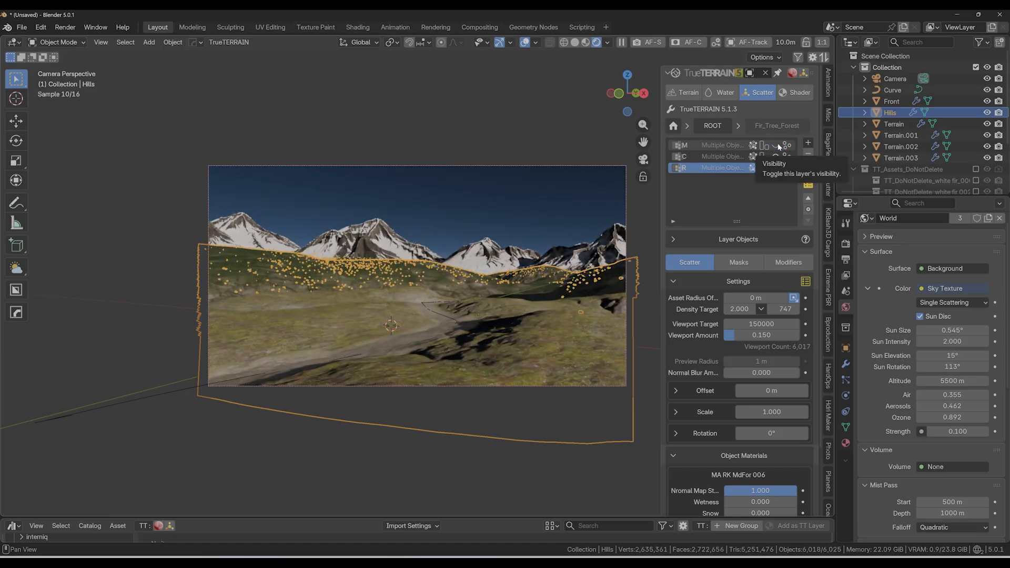
pyautogui.click(775, 145)
# Delete layers C and R from the Fir_Tree_Forest group, keeping only layer M
pyautogui.click(721, 156)
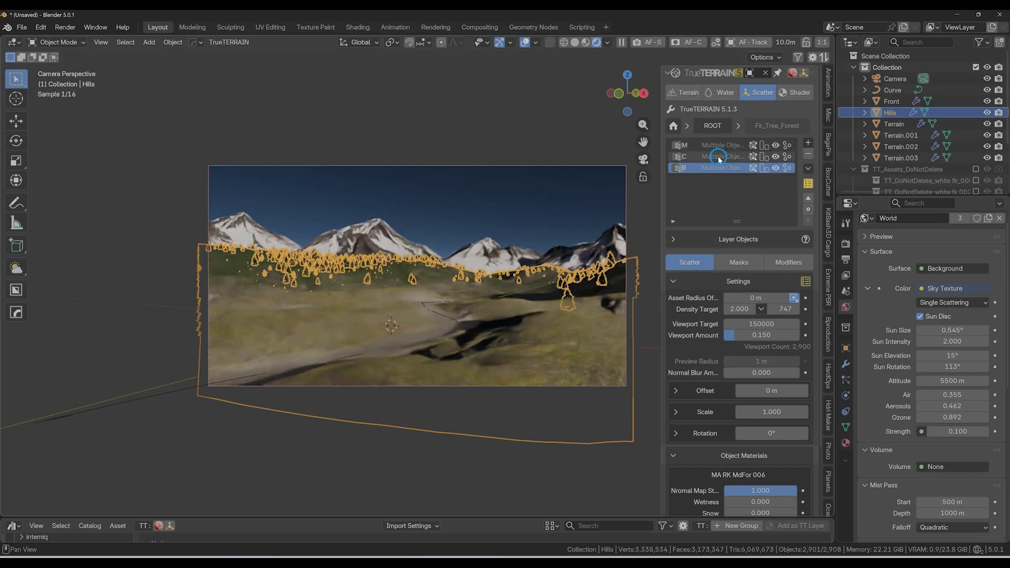
pyautogui.click(808, 154)
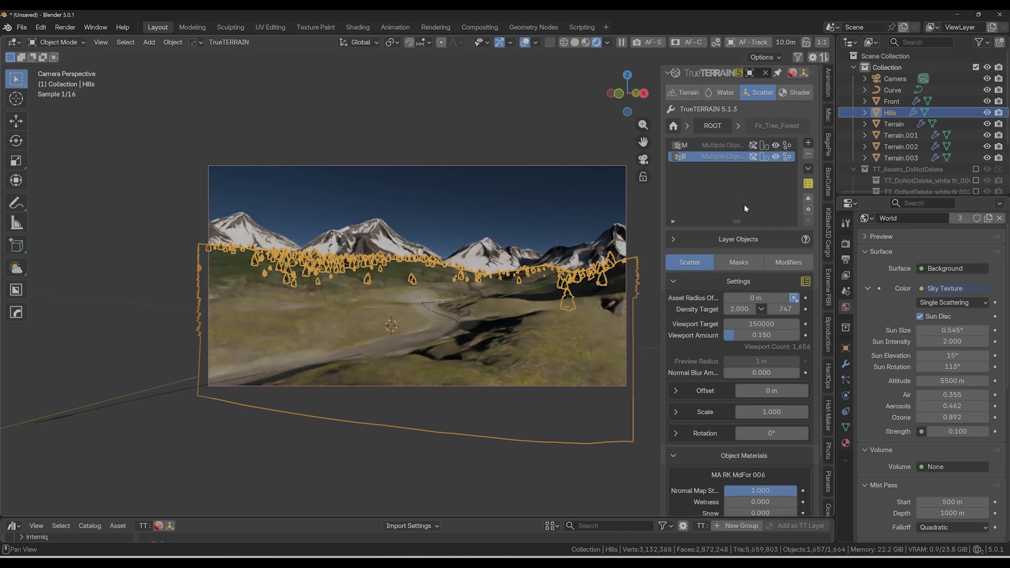
pyautogui.click(808, 155)
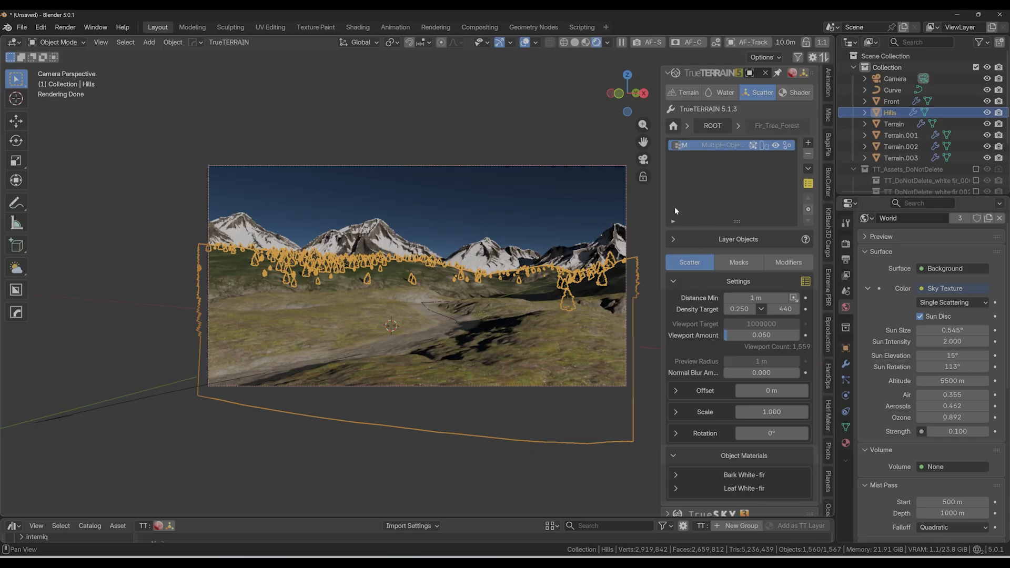
# Deselect the hills, render the camera view into Slot 2, and compare it with the render in Slot 1
pyautogui.click(564, 216)
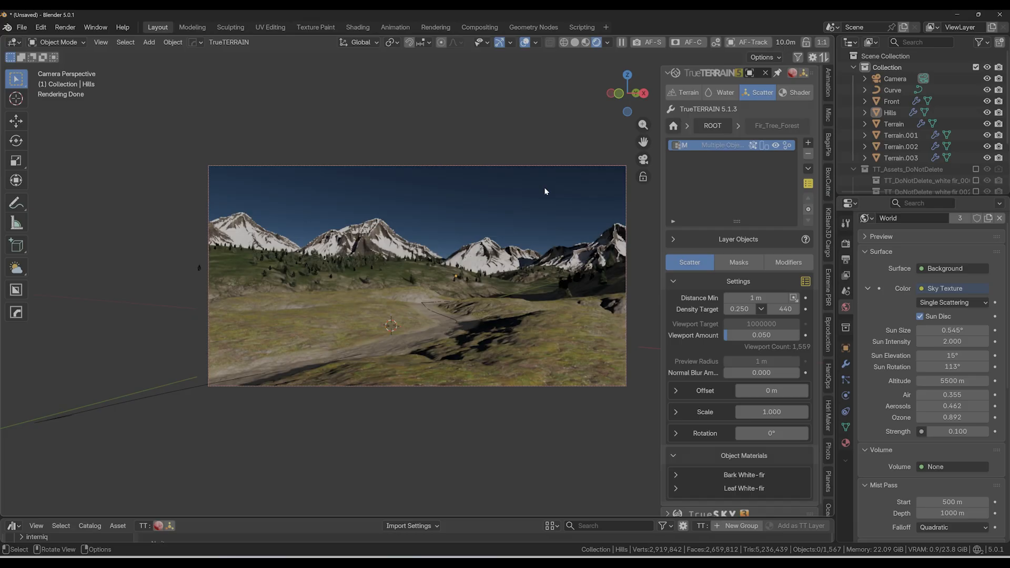
pyautogui.press('F12')
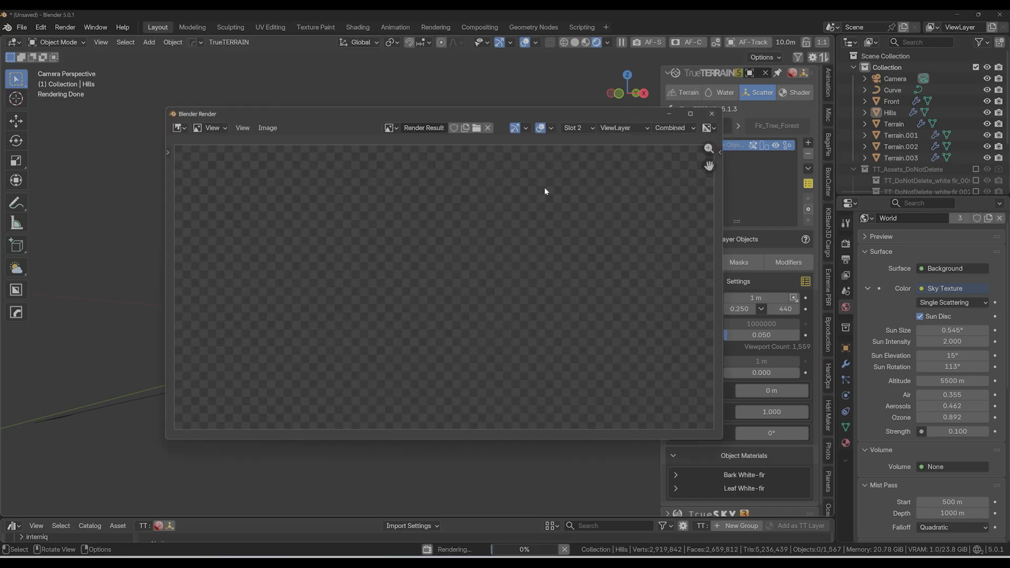
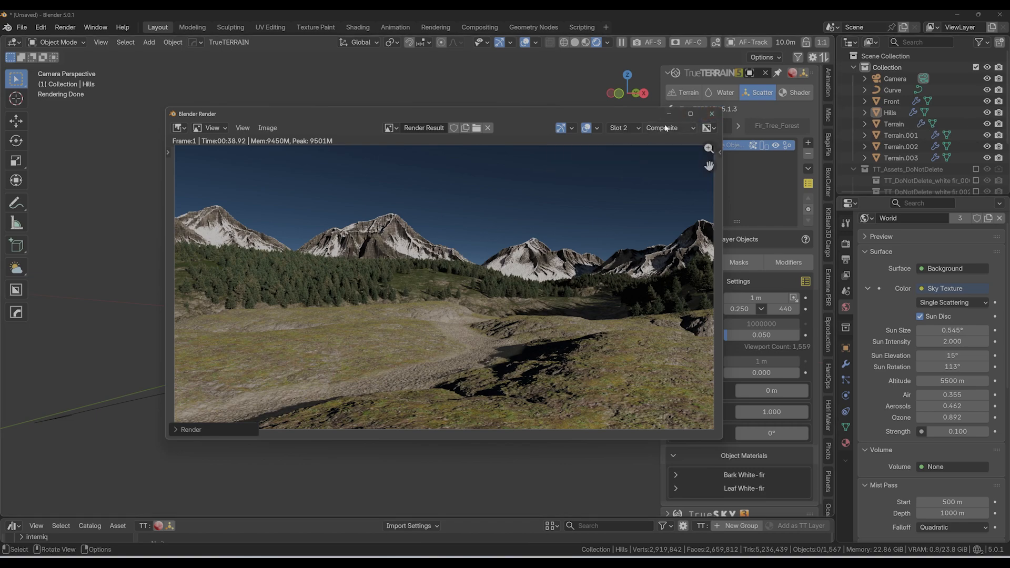
pyautogui.click(631, 128)
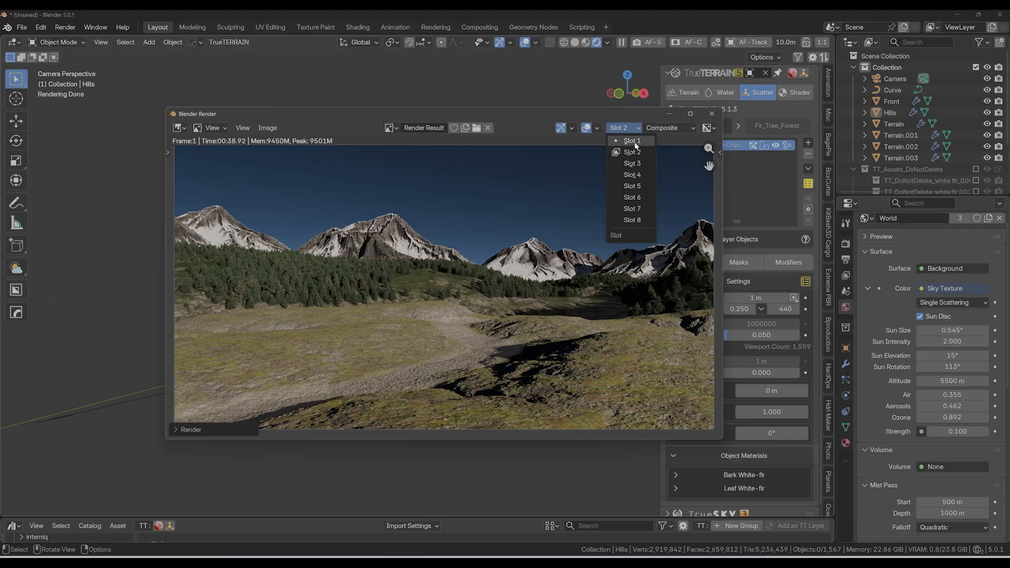
pyautogui.click(633, 141)
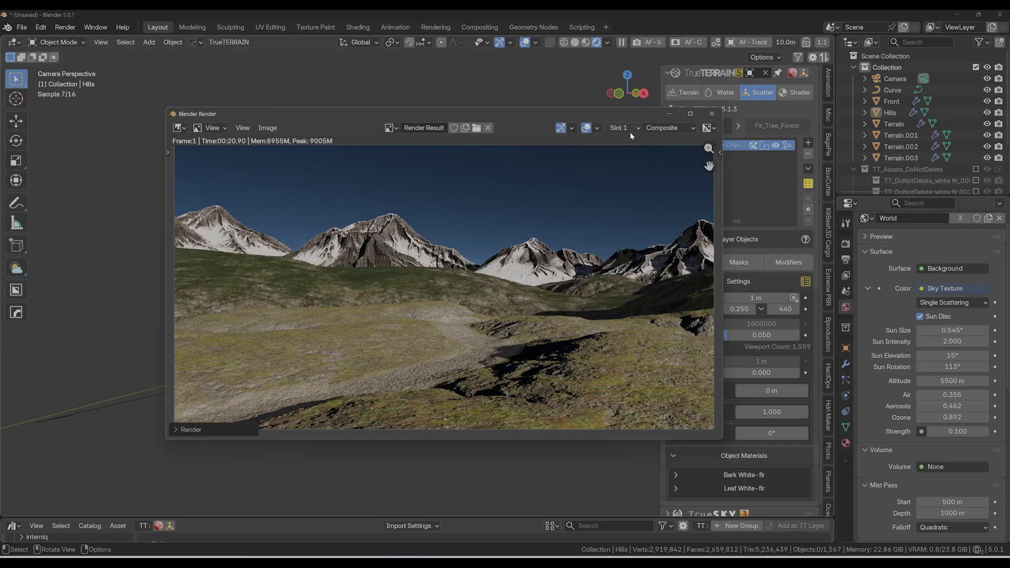
pyautogui.click(627, 129)
pyautogui.click(631, 152)
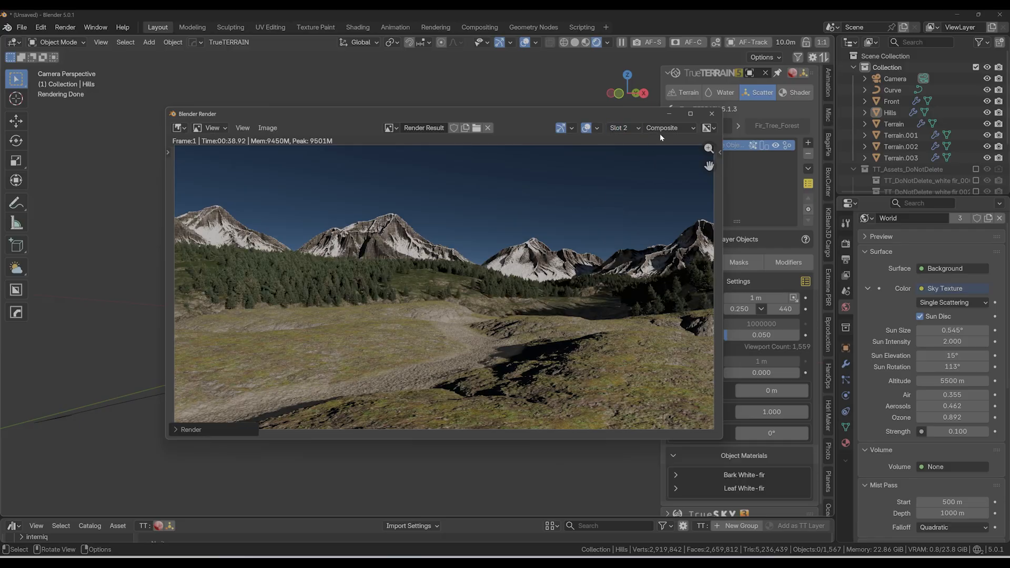
# Switch the render result to Slot 3 and put the render window away
pyautogui.click(627, 129)
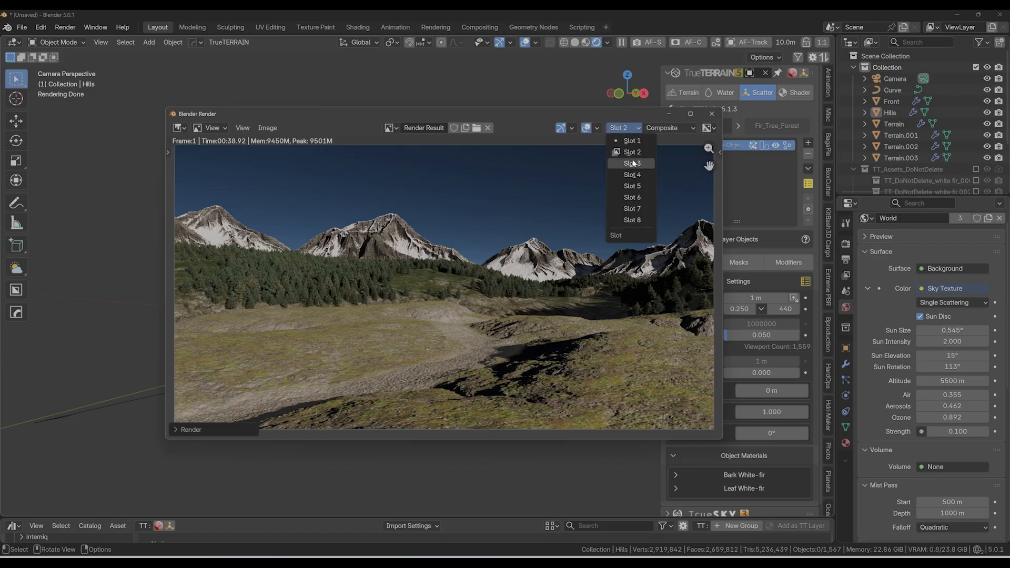
pyautogui.click(631, 164)
pyautogui.click(669, 114)
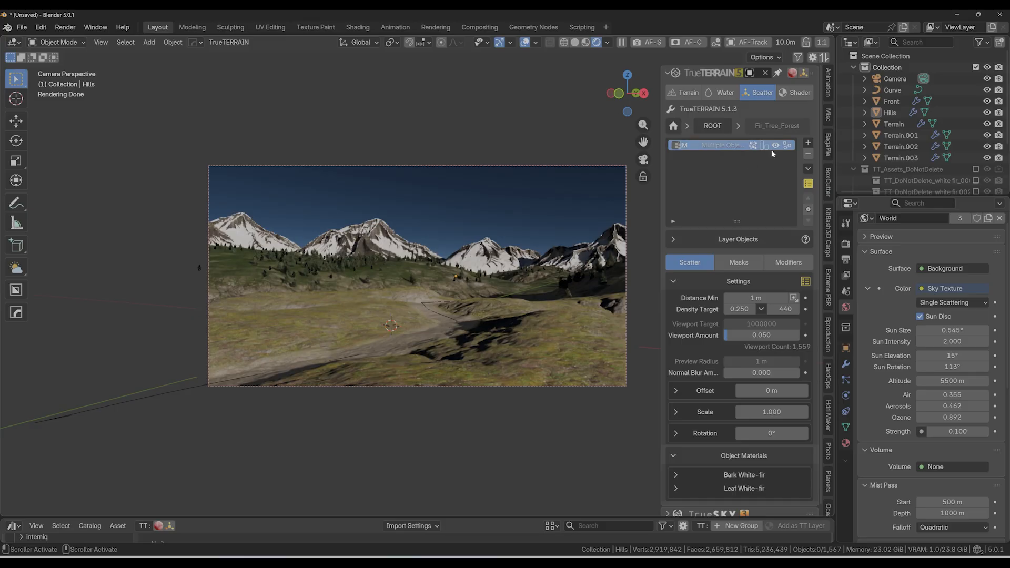
# Toggle the proxy preview of fir tree layer M on and off, and hide the layer
pyautogui.click(787, 145)
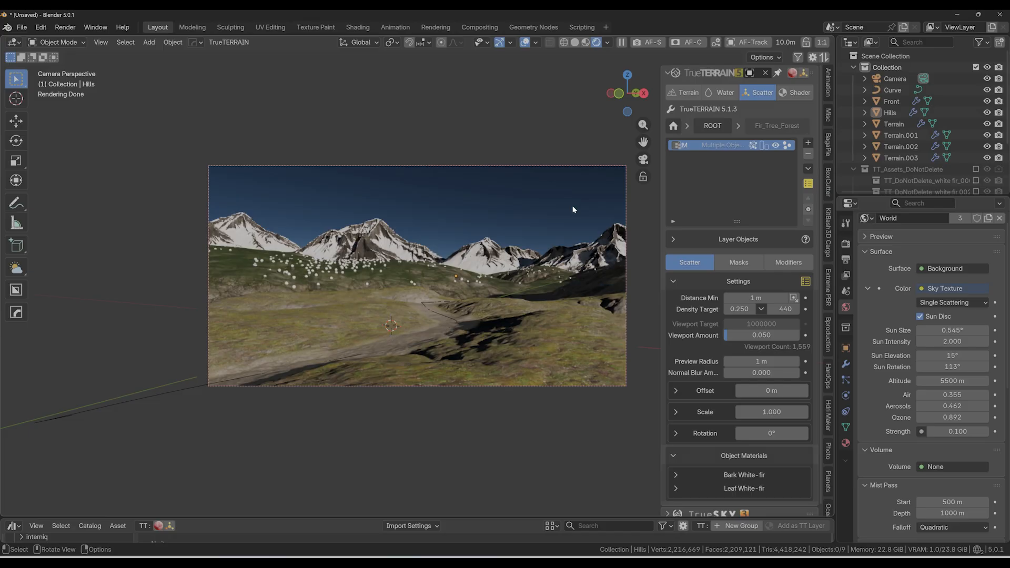
pyautogui.click(787, 146)
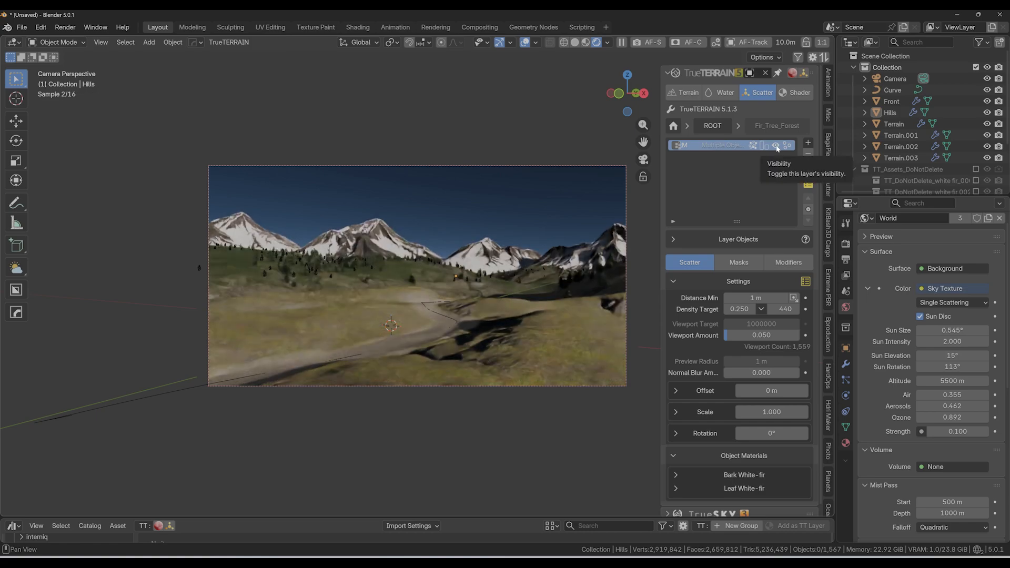
pyautogui.click(777, 146)
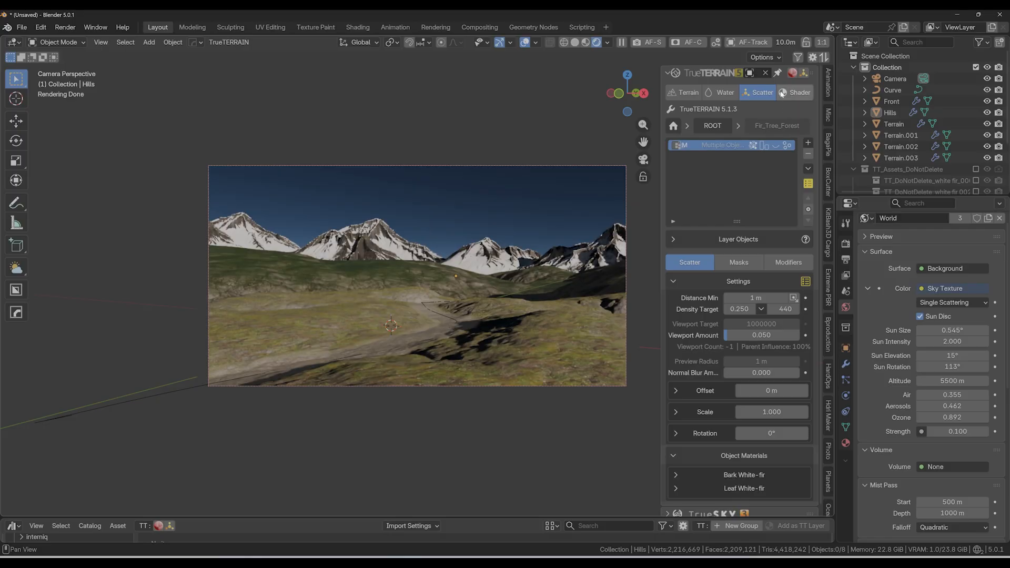
# Switch the TrueTERRAIN target object from the hills to the Front terrain
pyautogui.click(766, 73)
pyautogui.click(766, 72)
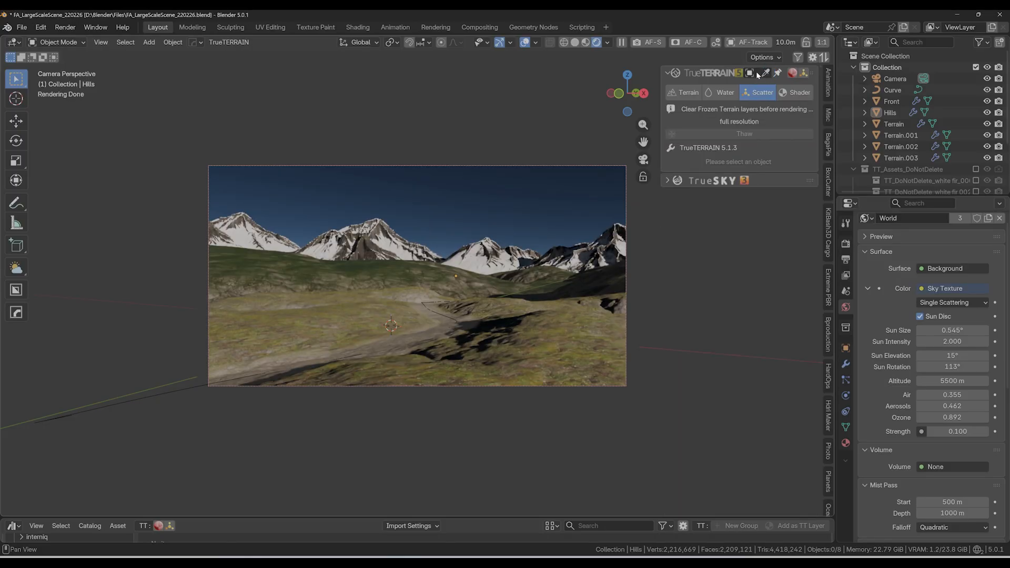
pyautogui.click(758, 73)
pyautogui.click(775, 126)
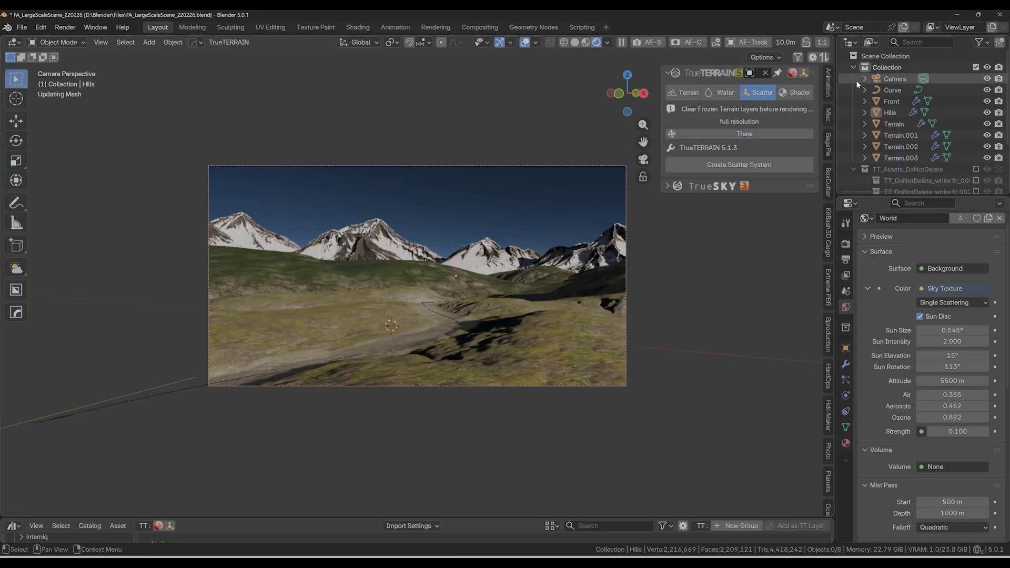
# Create a scatter system on the Front terrain with the Default preset
pyautogui.click(720, 166)
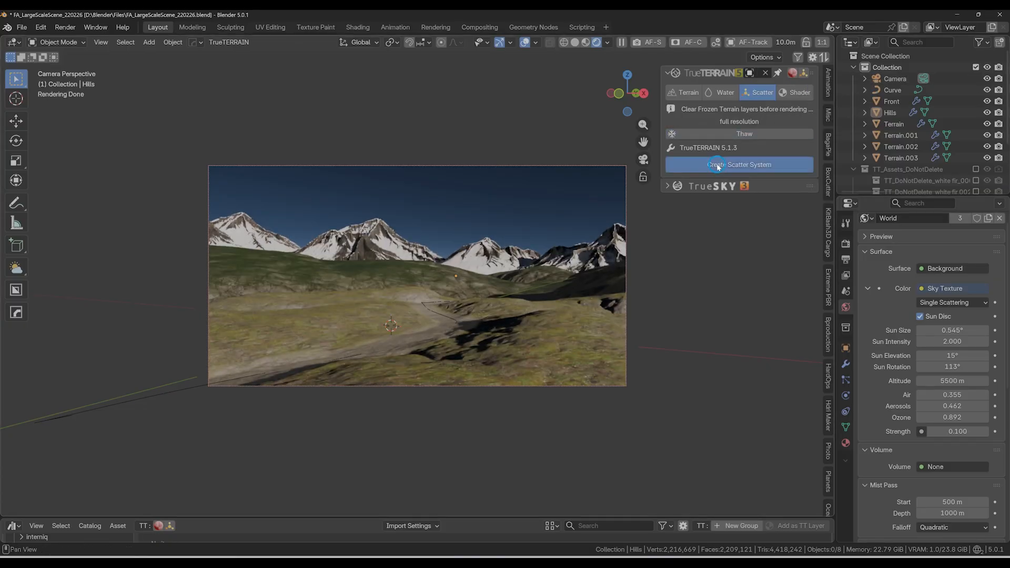
pyautogui.click(777, 183)
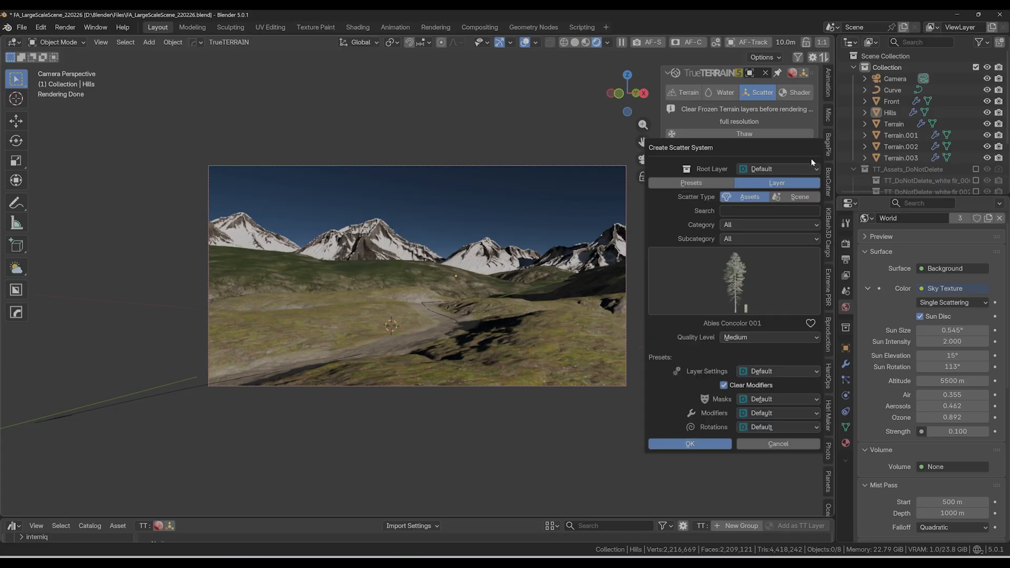
pyautogui.click(701, 183)
pyautogui.click(735, 225)
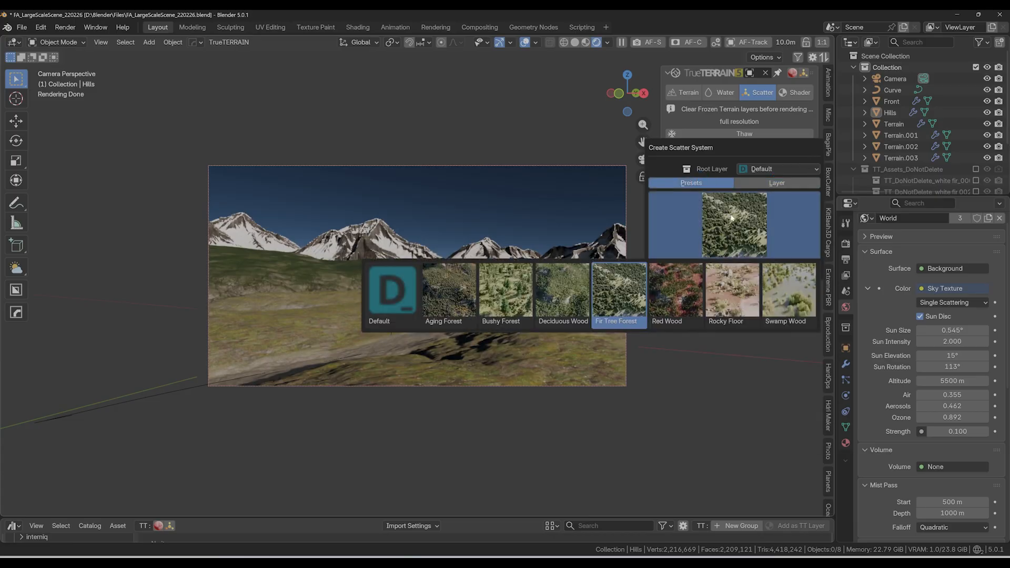
pyautogui.click(387, 300)
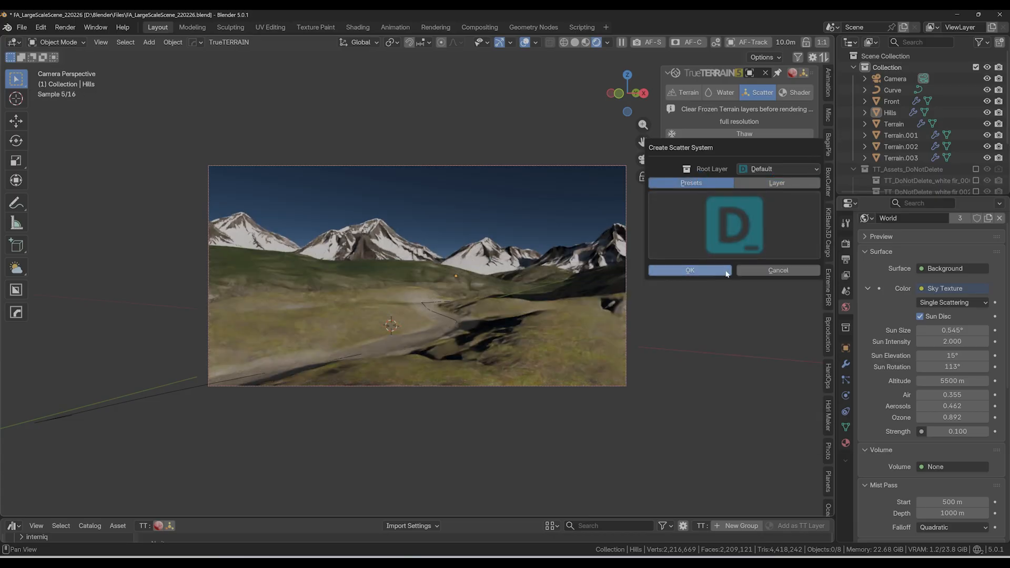
pyautogui.click(684, 270)
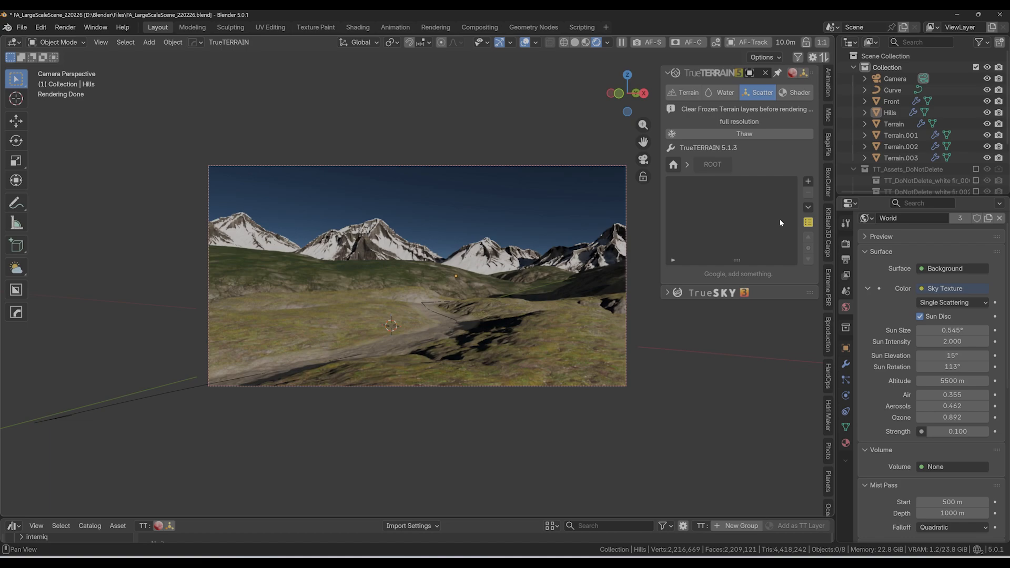
# Enlarge the asset browser and show the Essential Grass catalog of the Grasswald library
pyautogui.moveTo(316, 519); pyautogui.dragTo(329, 372)
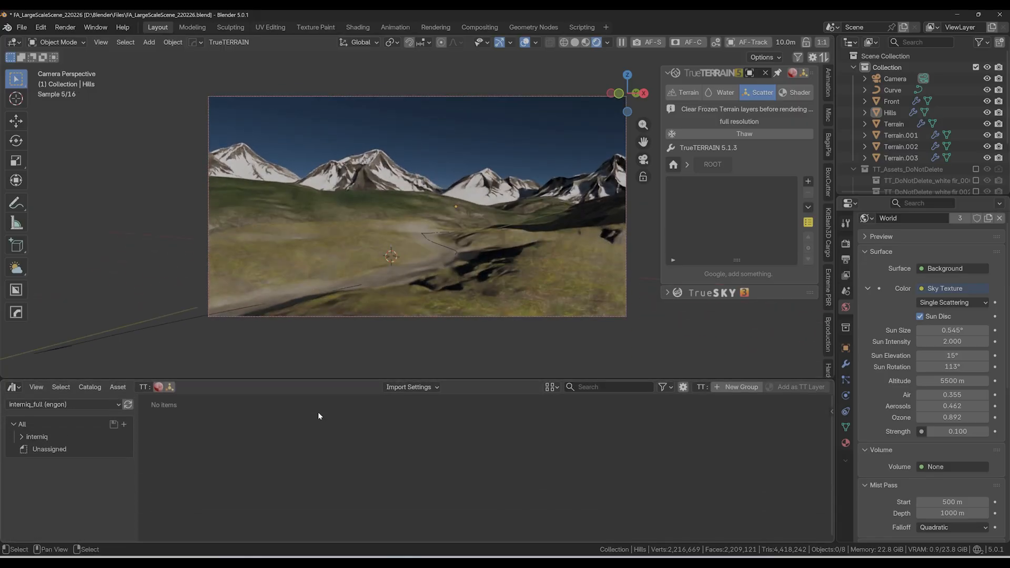
pyautogui.click(58, 405)
pyautogui.click(257, 392)
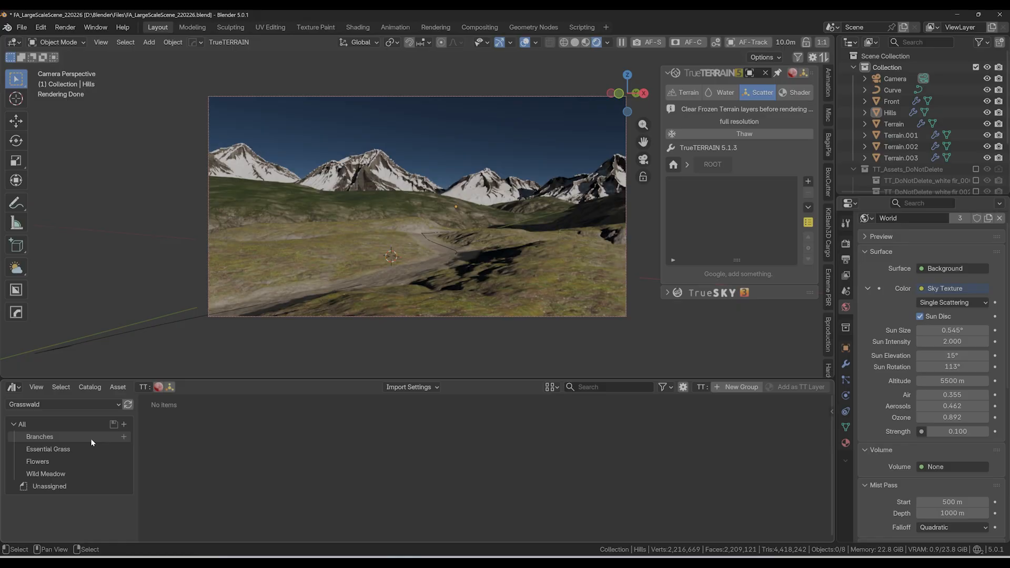
pyautogui.click(72, 453)
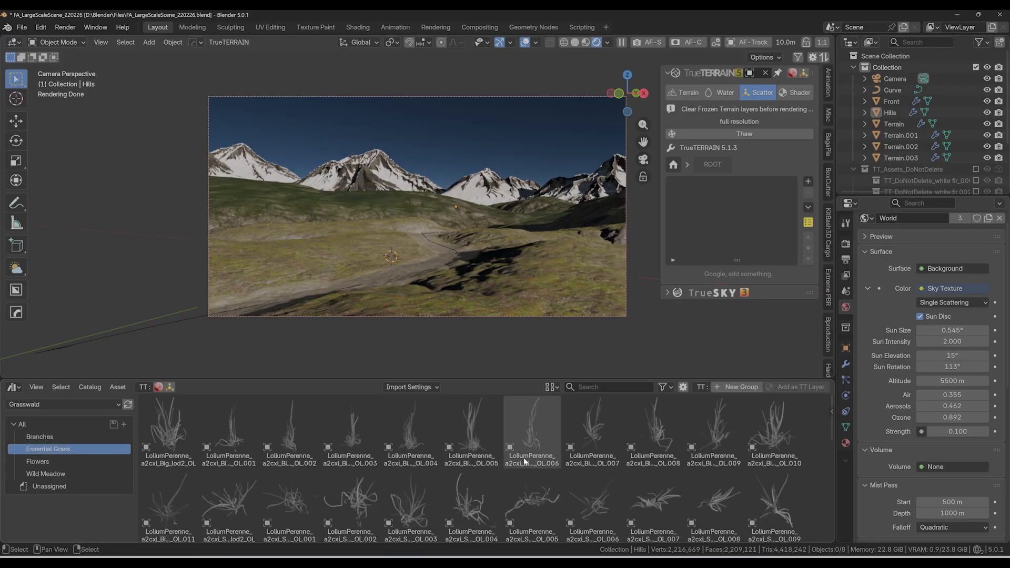
# Scatter the grasses PoaPratensis OL.006 and TrisetumFlavescens OL.001, OL.002 and OL.004 over the Front terrain, and shrink the asset browser again
pyautogui.scroll(-10, 527, 469)
pyautogui.scroll(2, 524, 478)
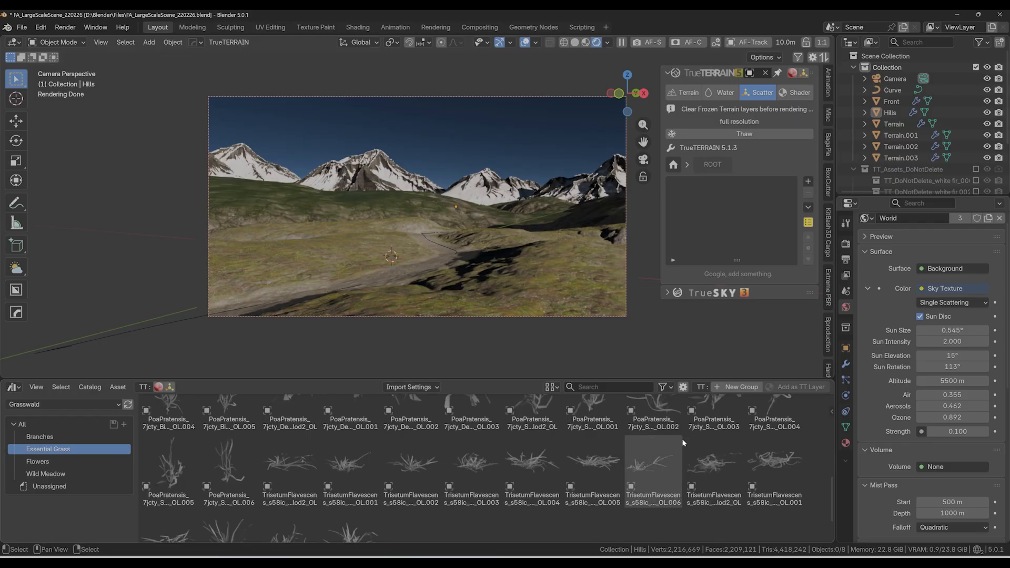
pyautogui.click(345, 471)
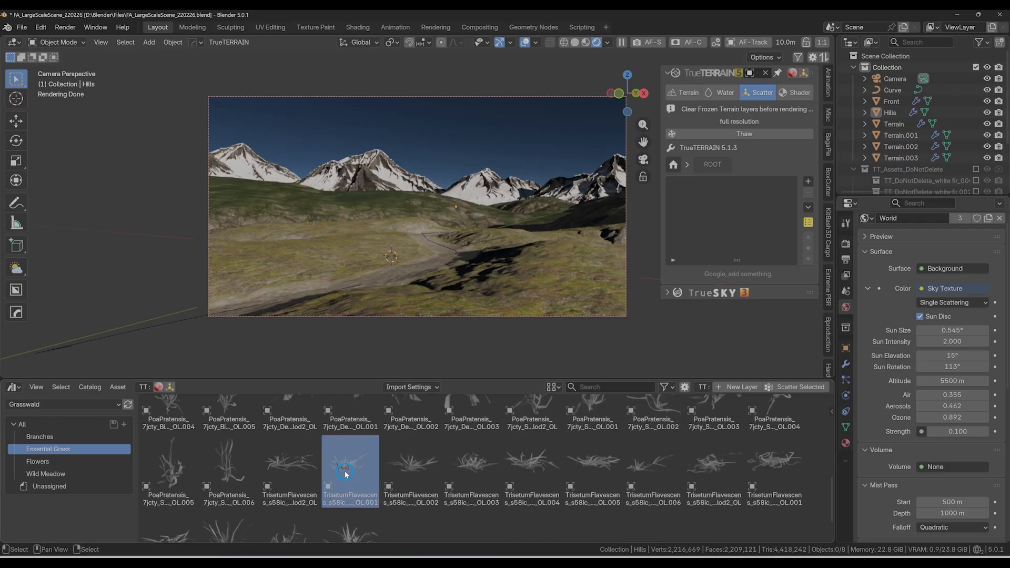
pyautogui.keyDown('ctrl'); pyautogui.click(409, 473); pyautogui.keyUp('ctrl')
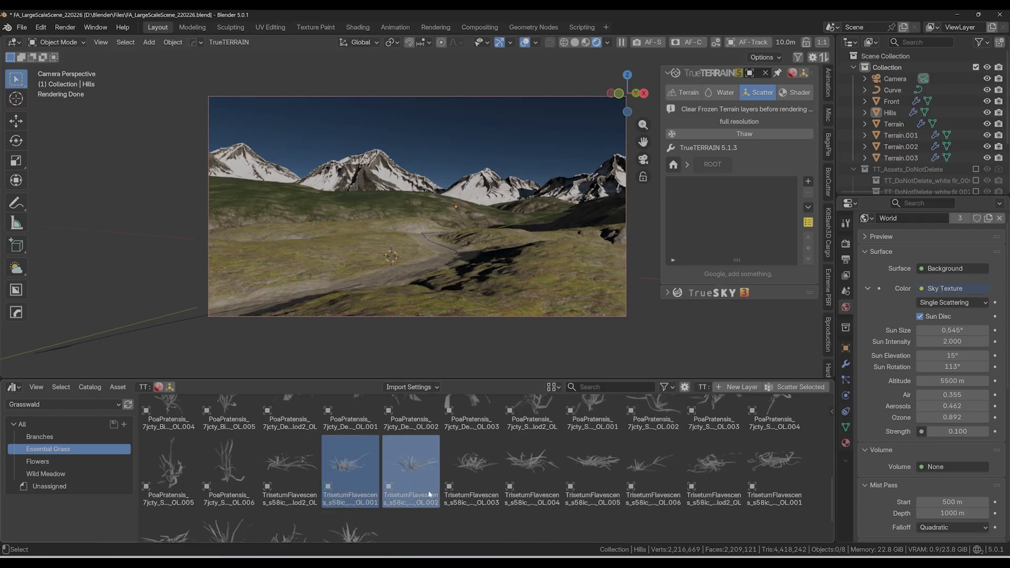
pyautogui.keyDown('ctrl'); pyautogui.click(534, 463); pyautogui.keyUp('ctrl')
pyautogui.keyDown('ctrl'); pyautogui.click(236, 470); pyautogui.keyUp('ctrl')
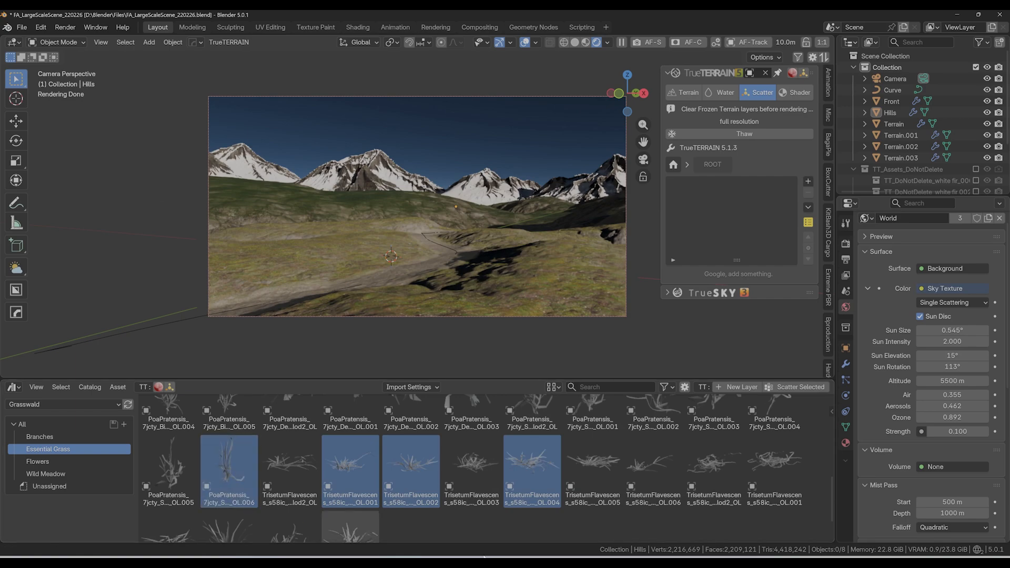
pyautogui.click(798, 389)
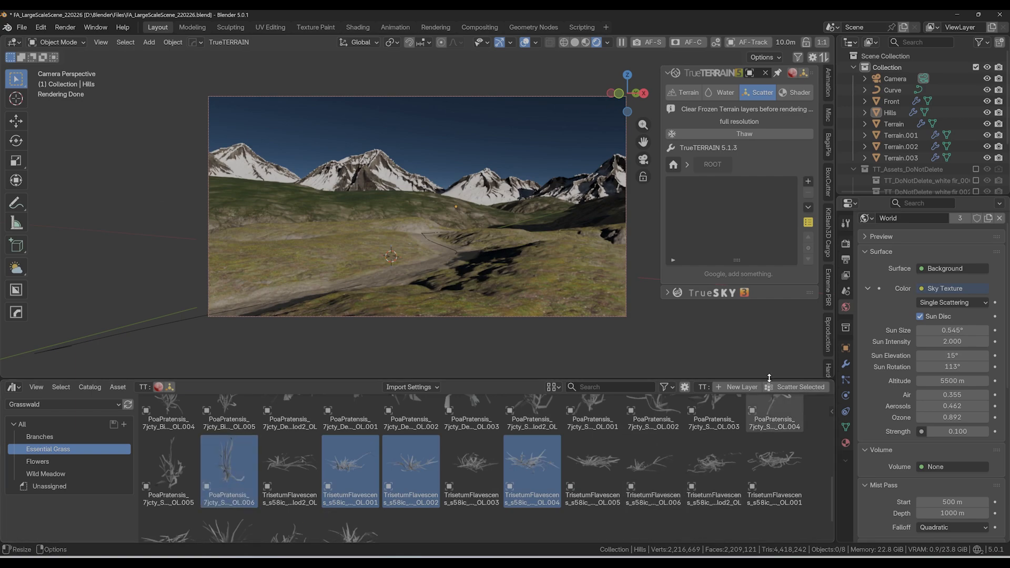
pyautogui.click(801, 387)
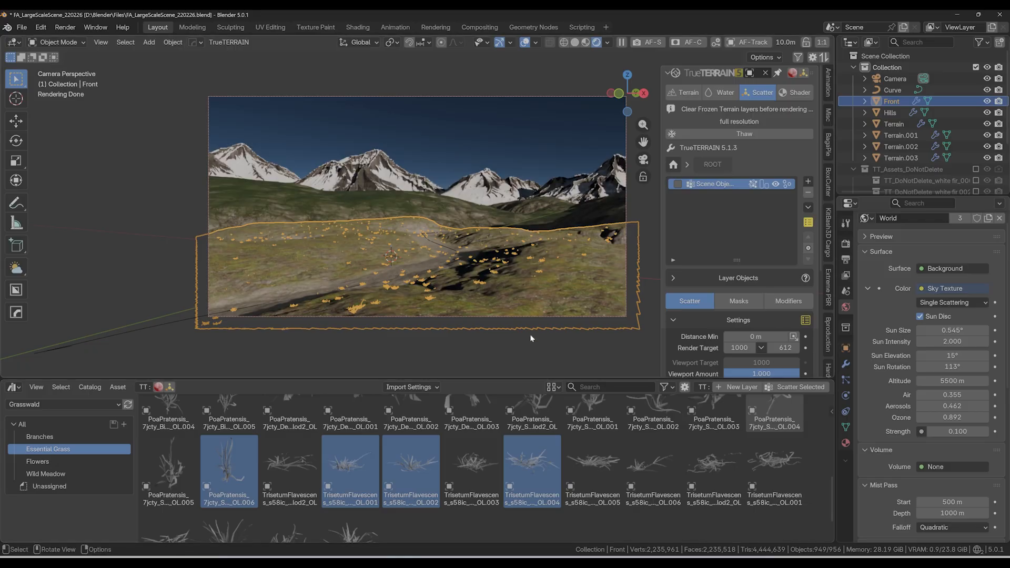
pyautogui.moveTo(618, 380); pyautogui.dragTo(621, 528)
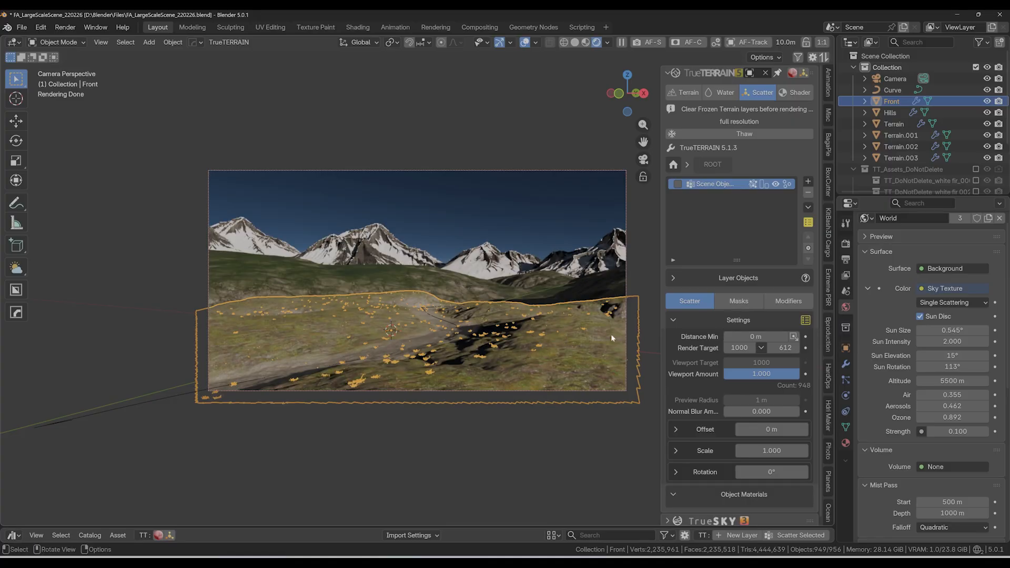
# Add a Path Mask with default settings to the grass layer and assign the object Curve as its path
pyautogui.click(746, 303)
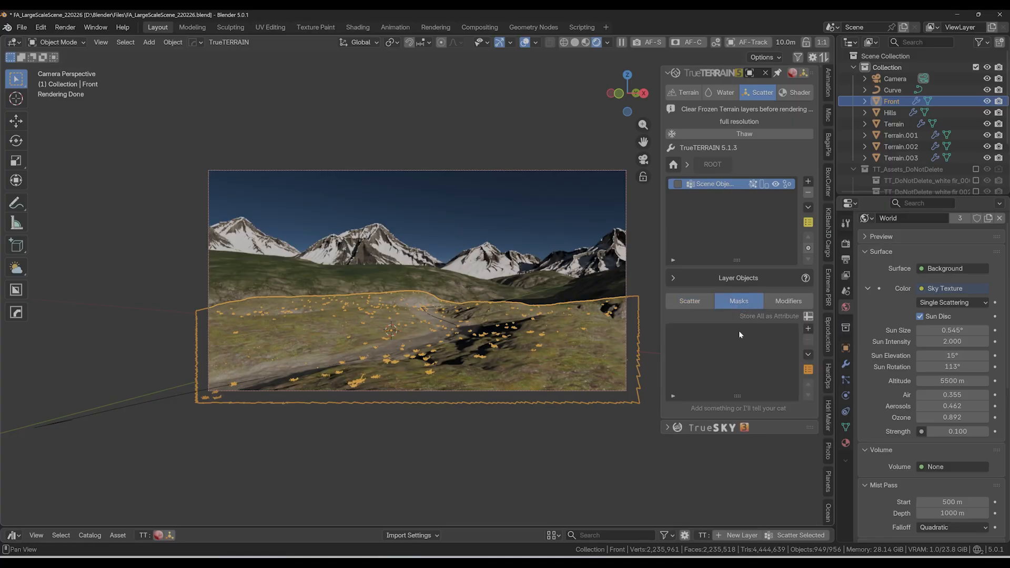
pyautogui.click(806, 330)
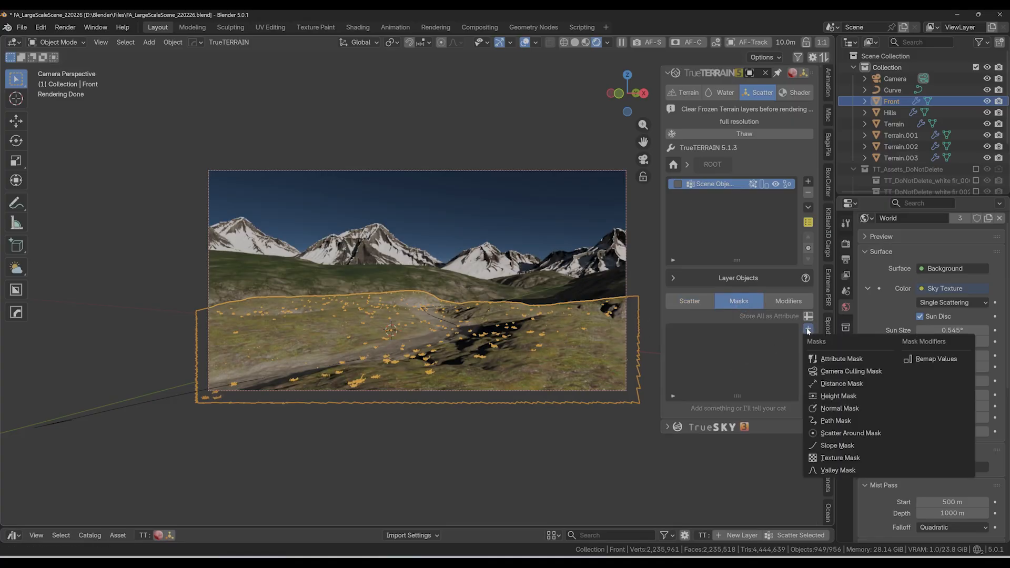
pyautogui.click(822, 421)
pyautogui.click(792, 471)
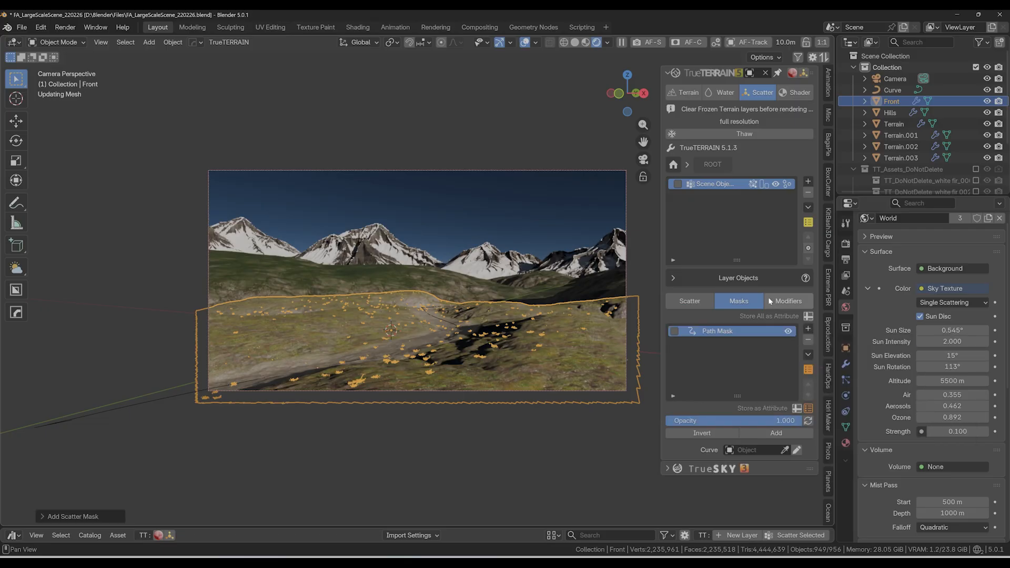
pyautogui.click(751, 449)
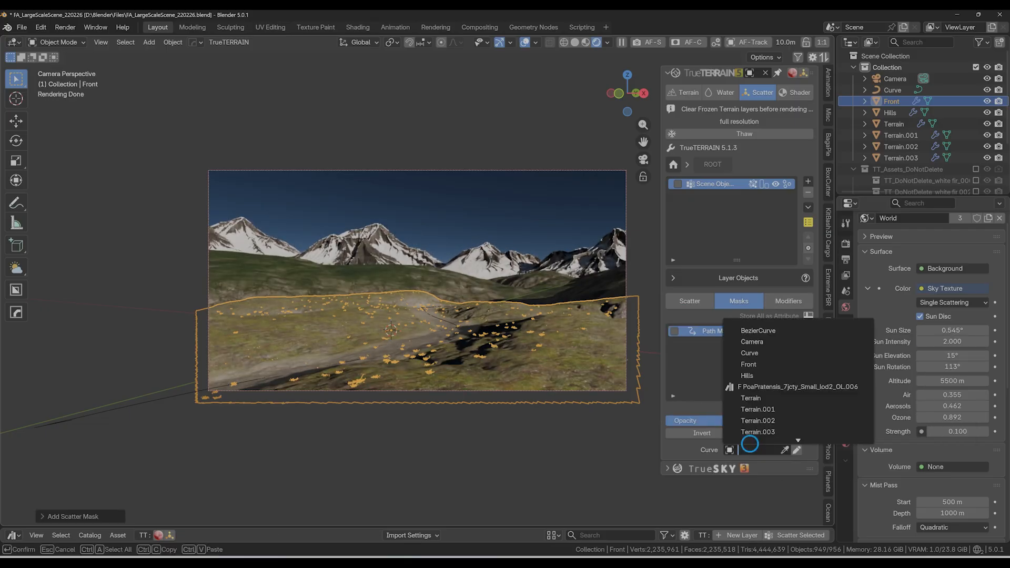
pyautogui.click(762, 357)
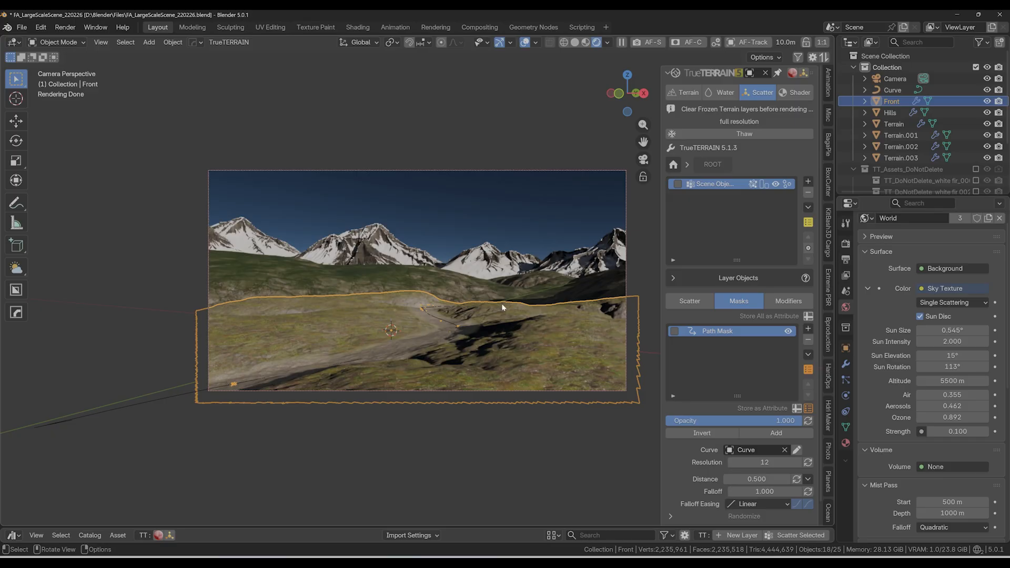
# Invert the grass layer's Path Mask and set its distance to 6.2
pyautogui.click(702, 433)
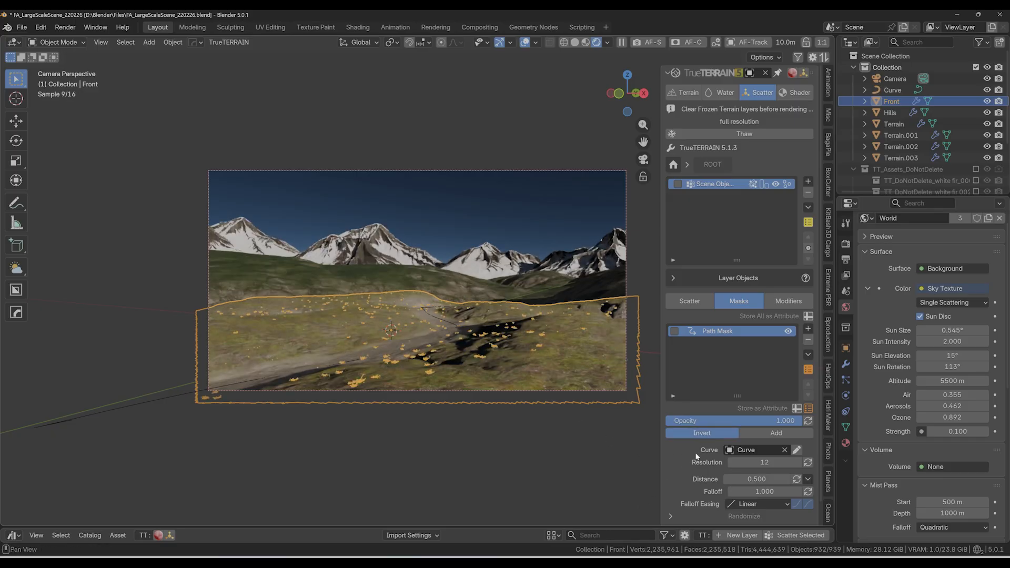
pyautogui.scroll(-1, 737, 457)
pyautogui.moveTo(760, 461); pyautogui.dragTo(829, 461)
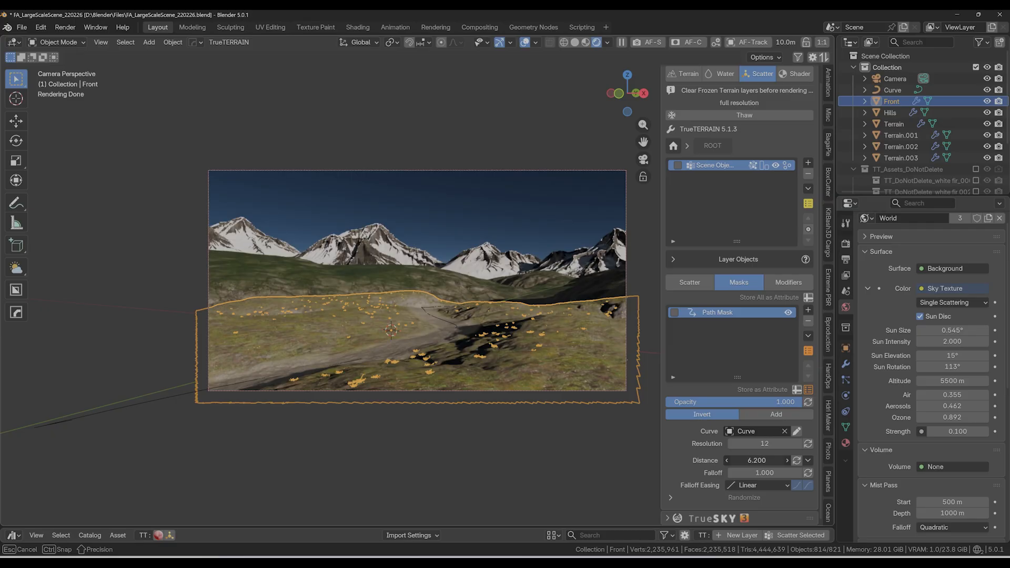
pyautogui.moveTo(829, 461); pyautogui.dragTo(758, 460)
# Add a Slope Mask with default presets to the grass layer and set its slope factor to 0.194
pyautogui.click(808, 310)
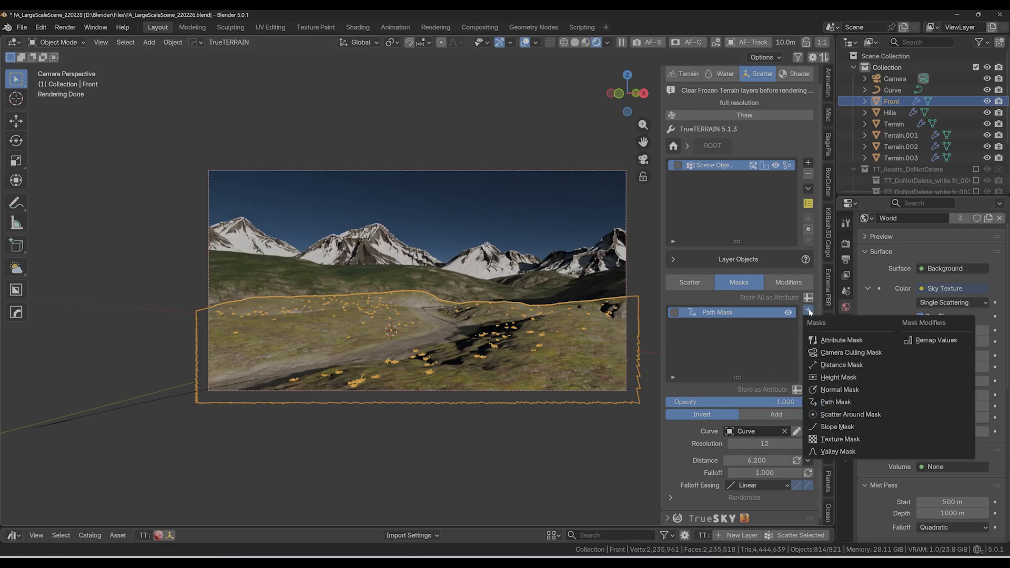
pyautogui.click(837, 427)
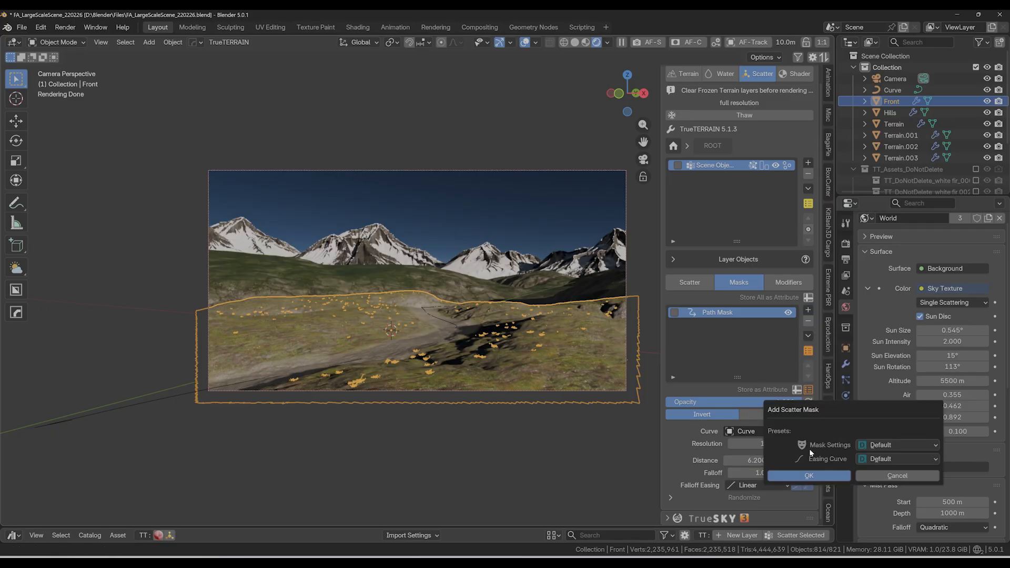
pyautogui.click(798, 476)
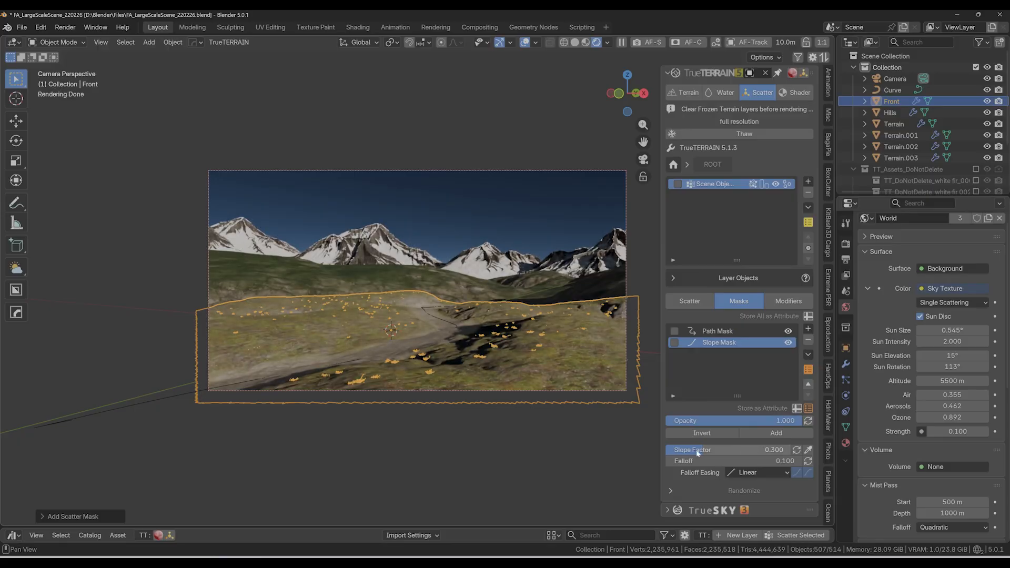
pyautogui.moveTo(697, 453); pyautogui.dragTo(683, 453)
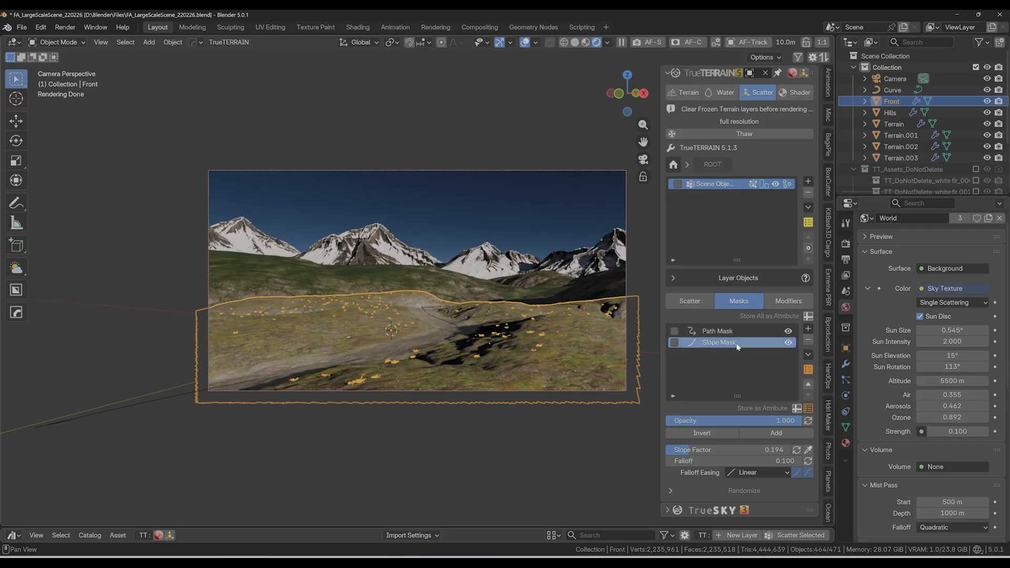
# Store all masks of the grass layer as a new attribute named Grass
pyautogui.click(808, 317)
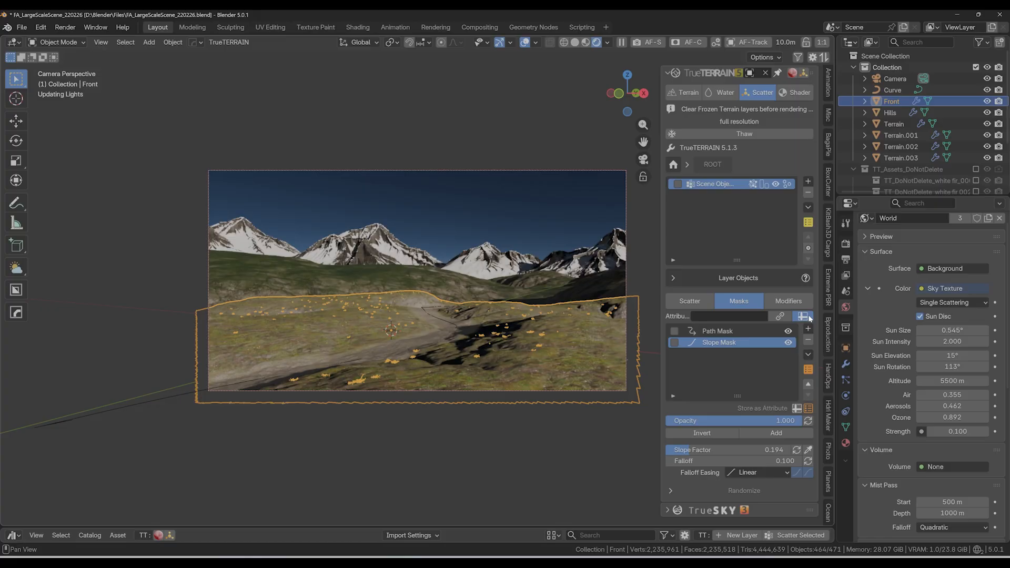
pyautogui.click(727, 319)
pyautogui.write('Grass')
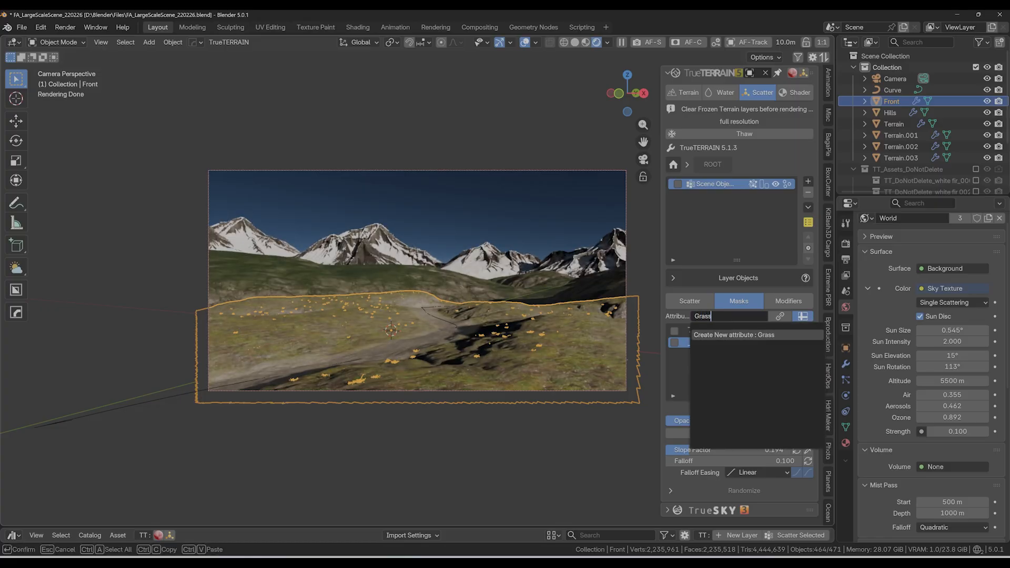
pyautogui.press('Return')
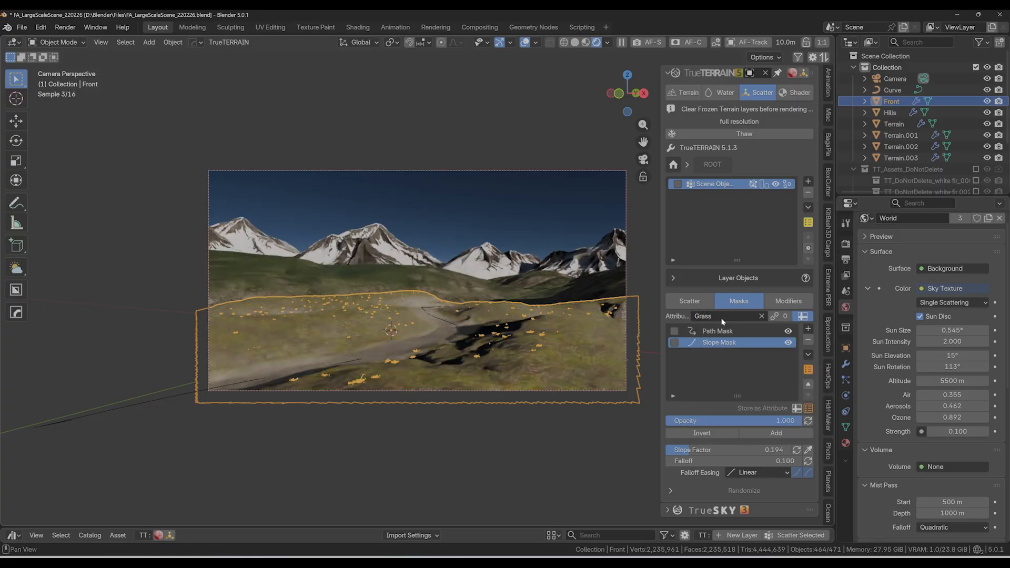
# Set the grass layer's scale to 2.8, check the grass with nothing selected, and reselect the Front terrain
pyautogui.click(689, 301)
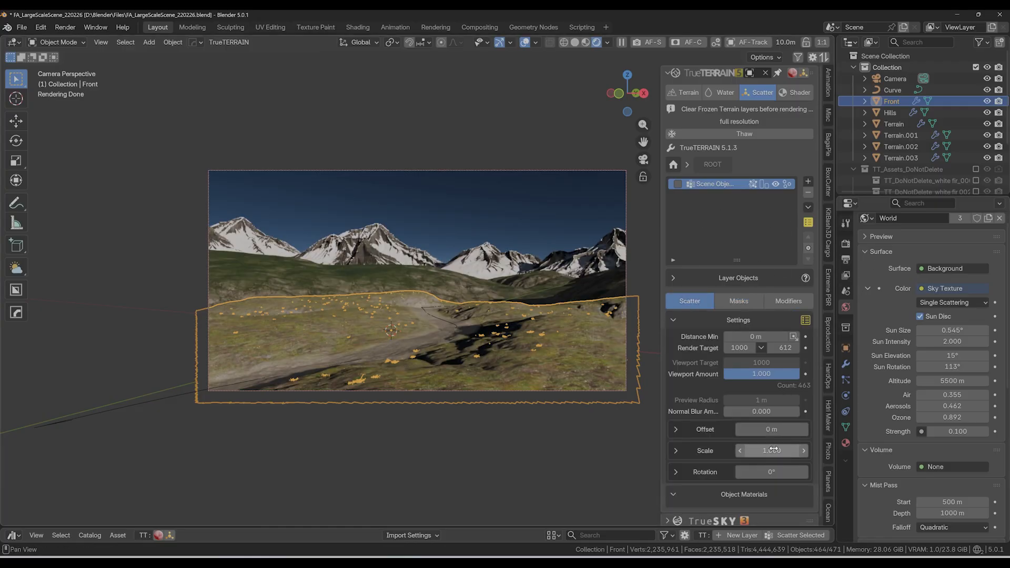
pyautogui.moveTo(773, 449); pyautogui.dragTo(815, 448)
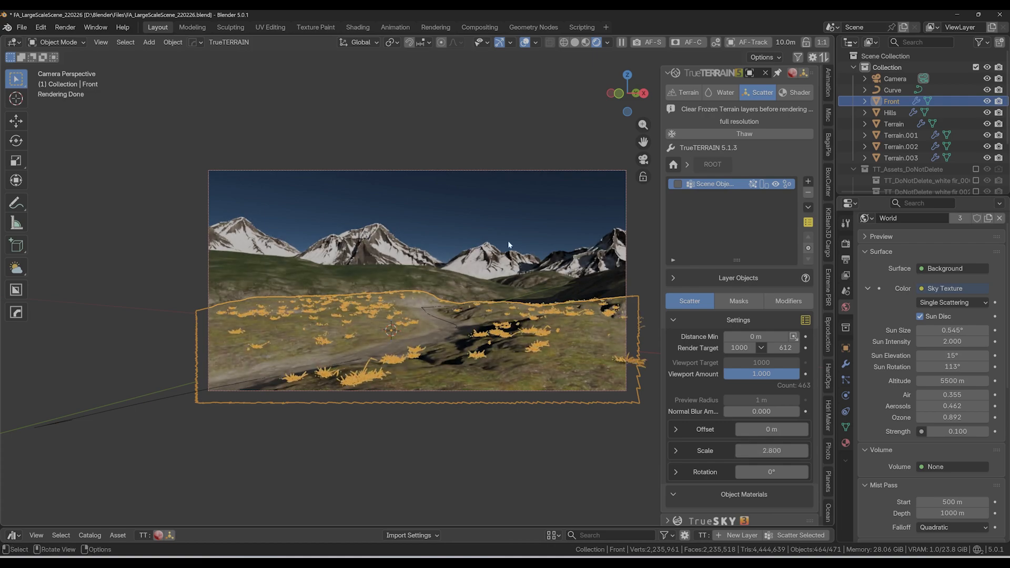
pyautogui.click(565, 251)
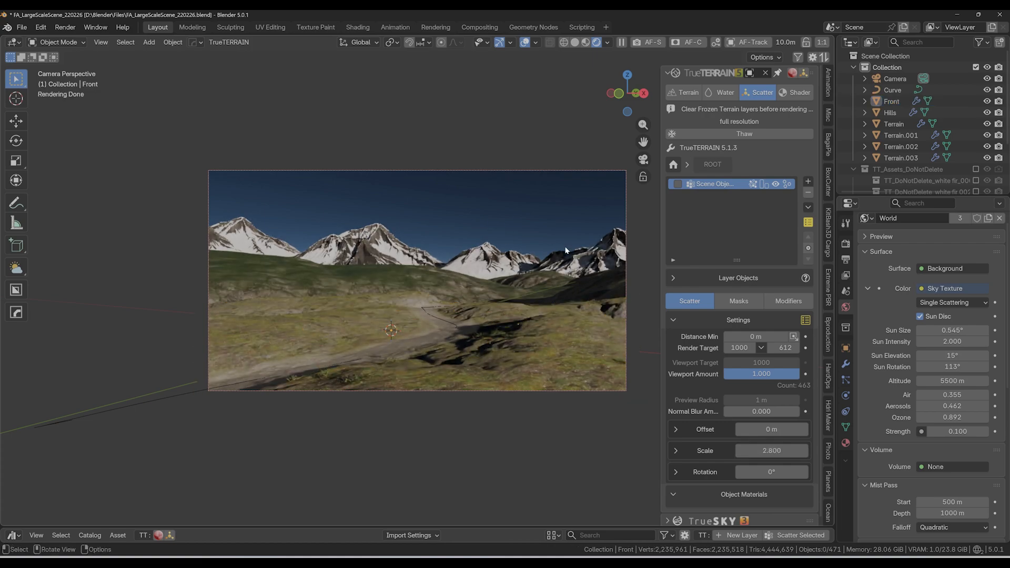
pyautogui.click(351, 379)
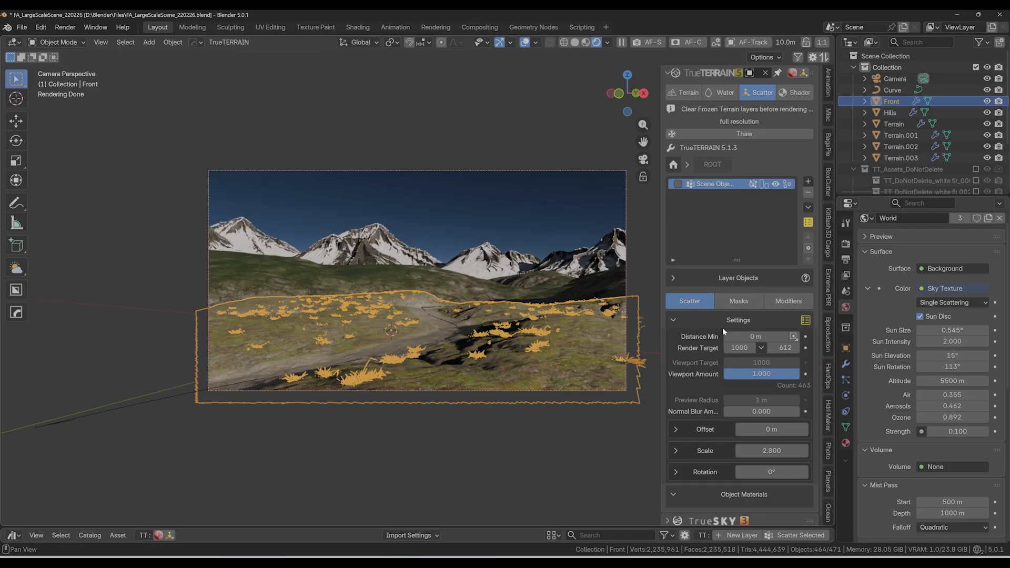
# Switch the grass layer's render target to Density and set the density to 1
pyautogui.click(759, 348)
pyautogui.click(770, 373)
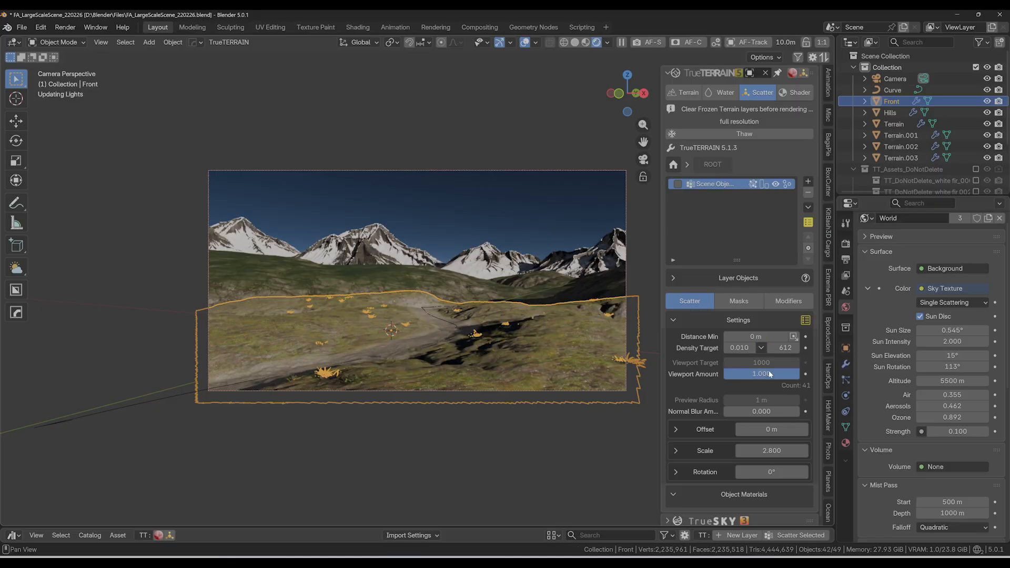
pyautogui.click(742, 348)
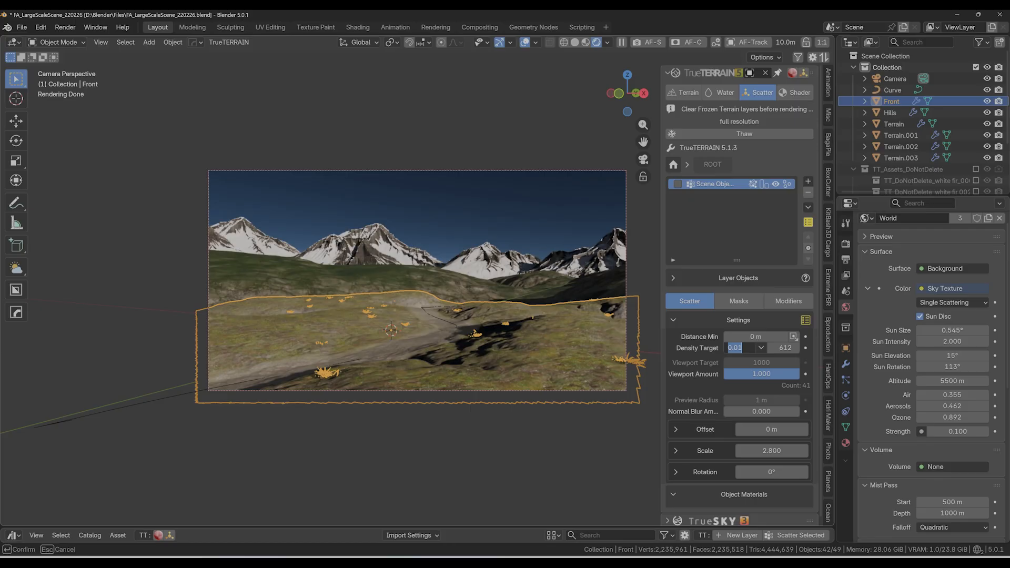
pyautogui.write('1')
pyautogui.press('Return')
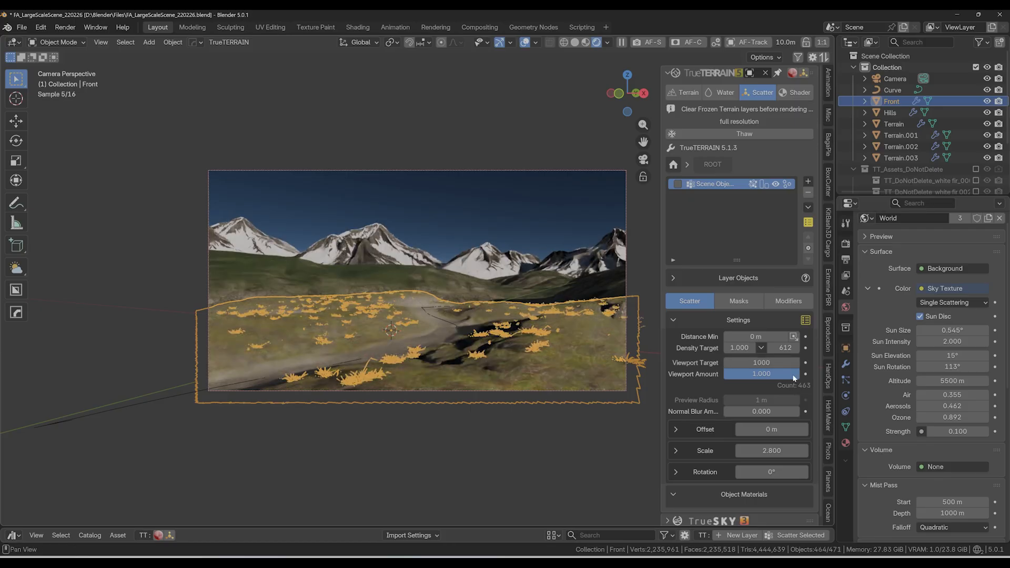
# Render the scene with nothing selected, switch the render result to Slot 4 and minimize the render window
pyautogui.click(542, 199)
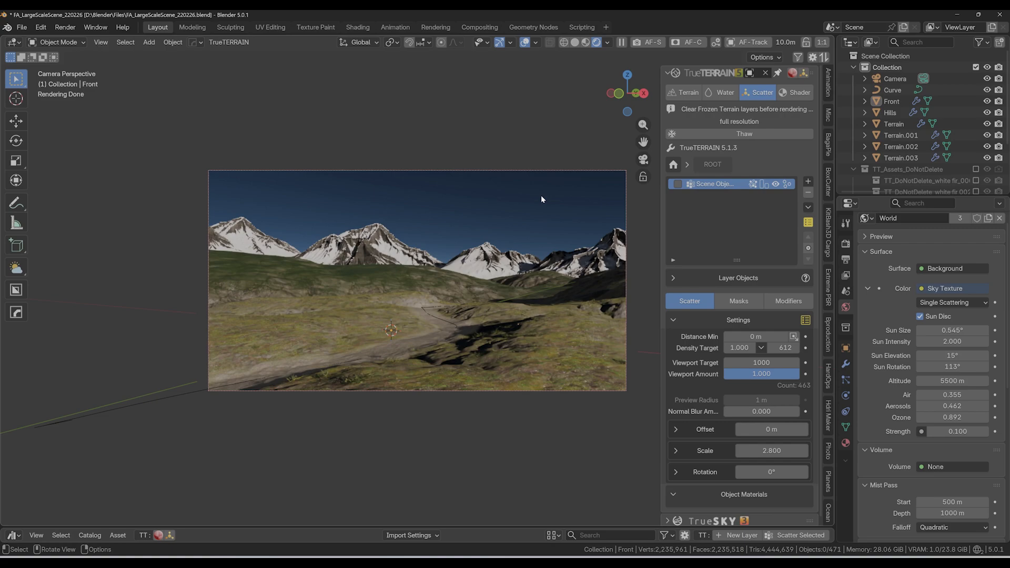
pyautogui.press('F12')
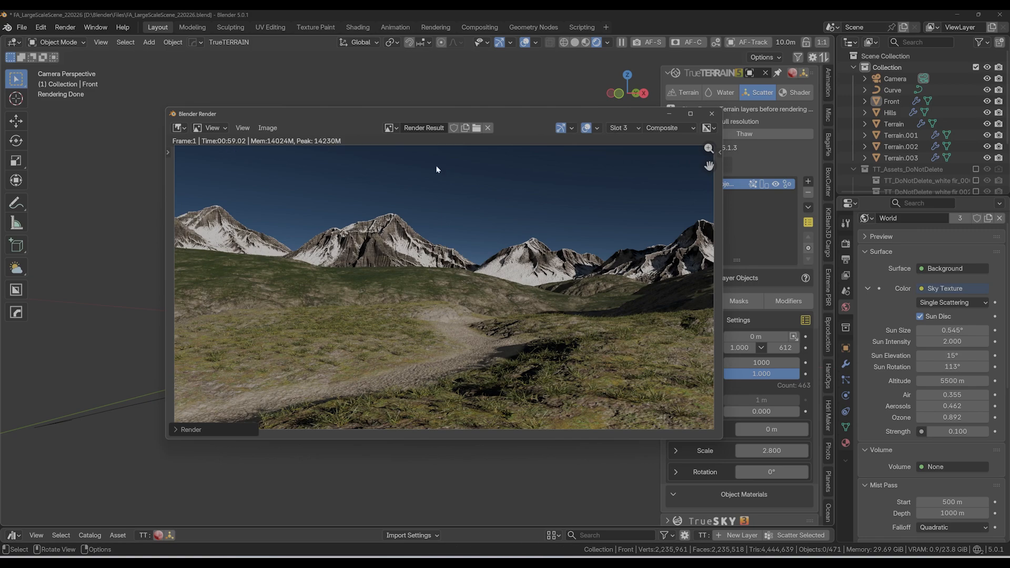
pyautogui.click(623, 128)
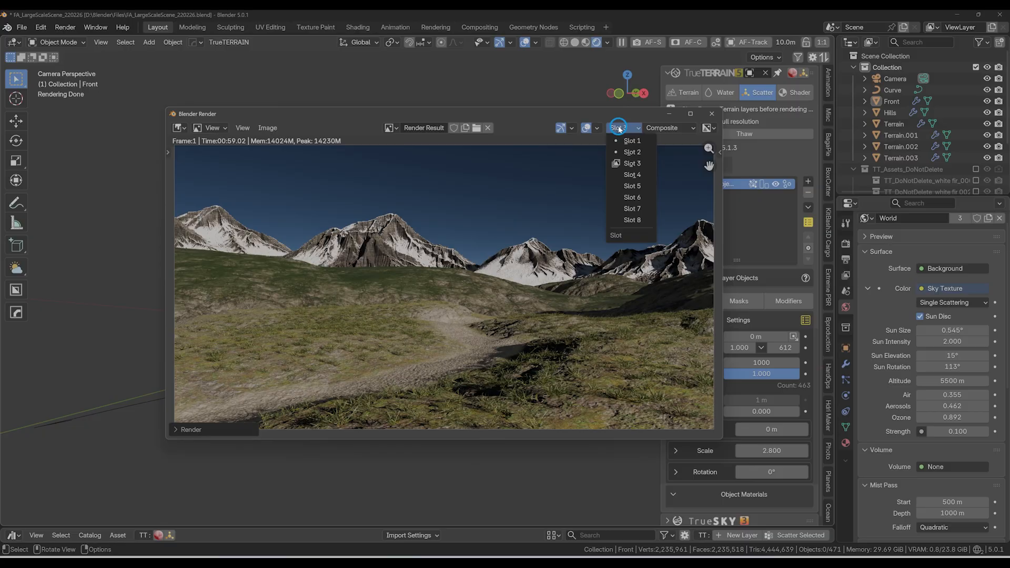
pyautogui.click(634, 174)
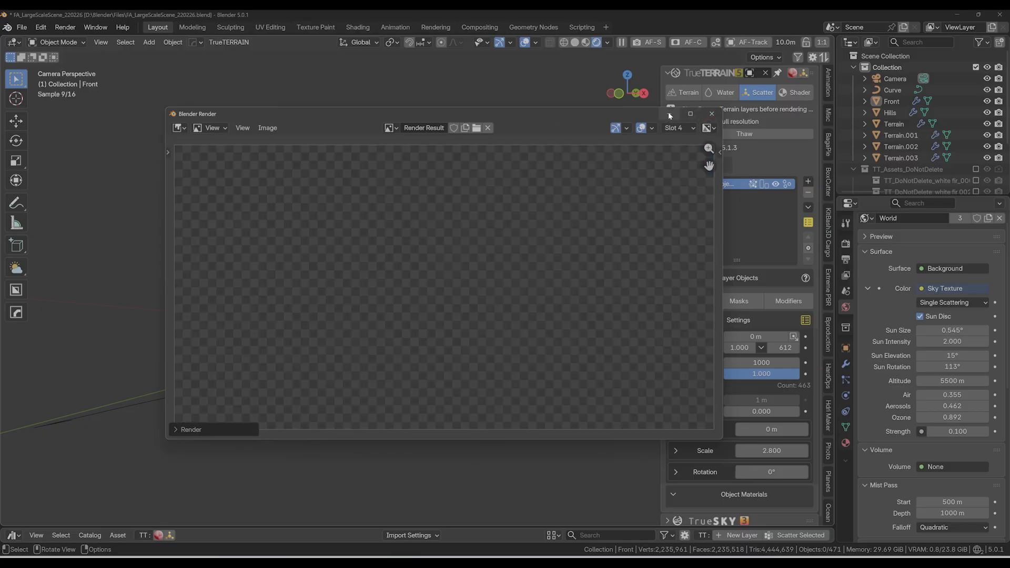
pyautogui.click(669, 114)
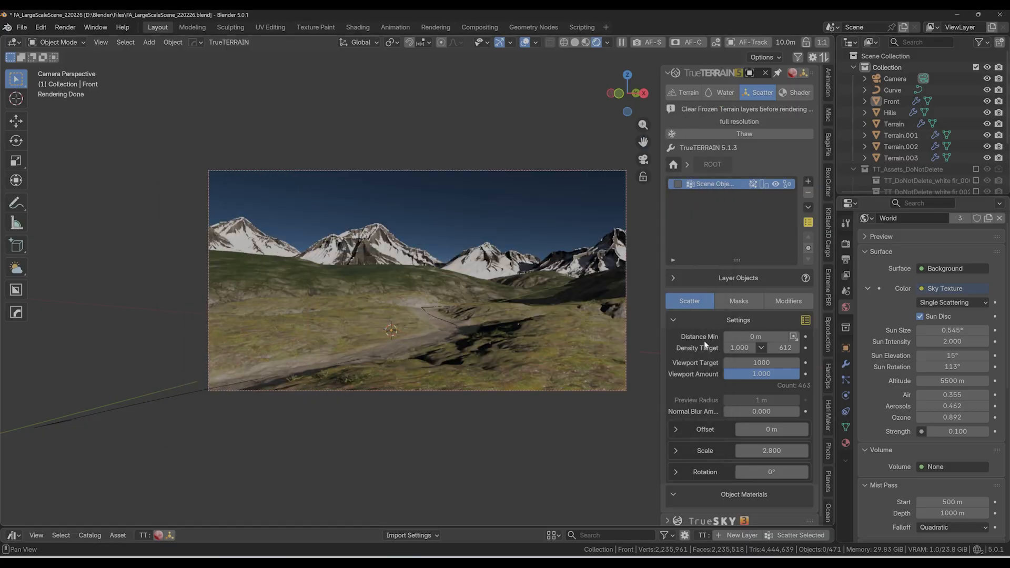
# Scatter the PoaPratensis De lod2, De 002, De 003 and S lod2 assets from Essential Grass in a new layer on the Front terrain
pyautogui.moveTo(504, 528); pyautogui.dragTo(504, 358)
pyautogui.scroll(-2, 547, 457)
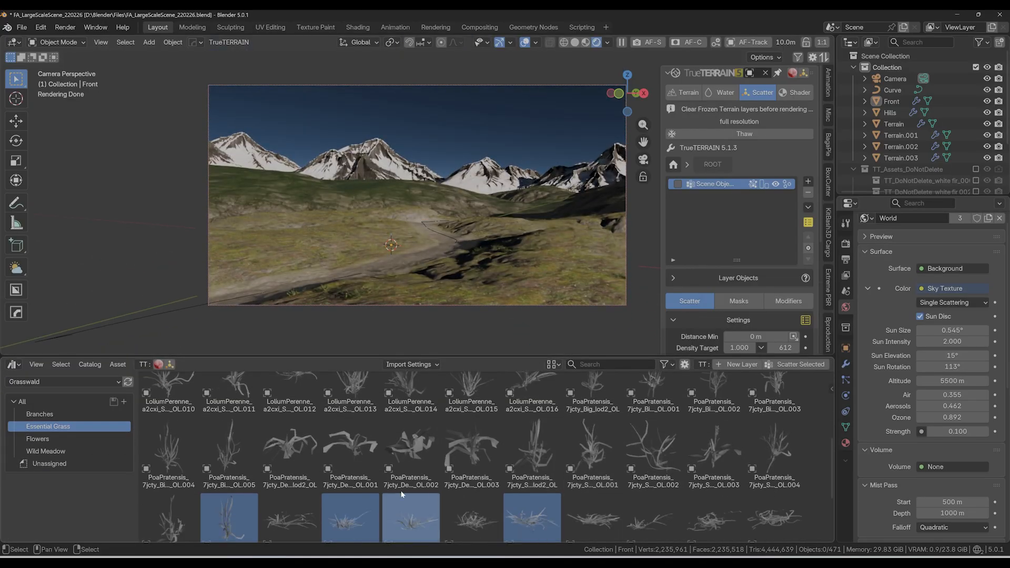
pyautogui.click(301, 446)
pyautogui.keyDown('ctrl'); pyautogui.click(462, 460); pyautogui.keyUp('ctrl')
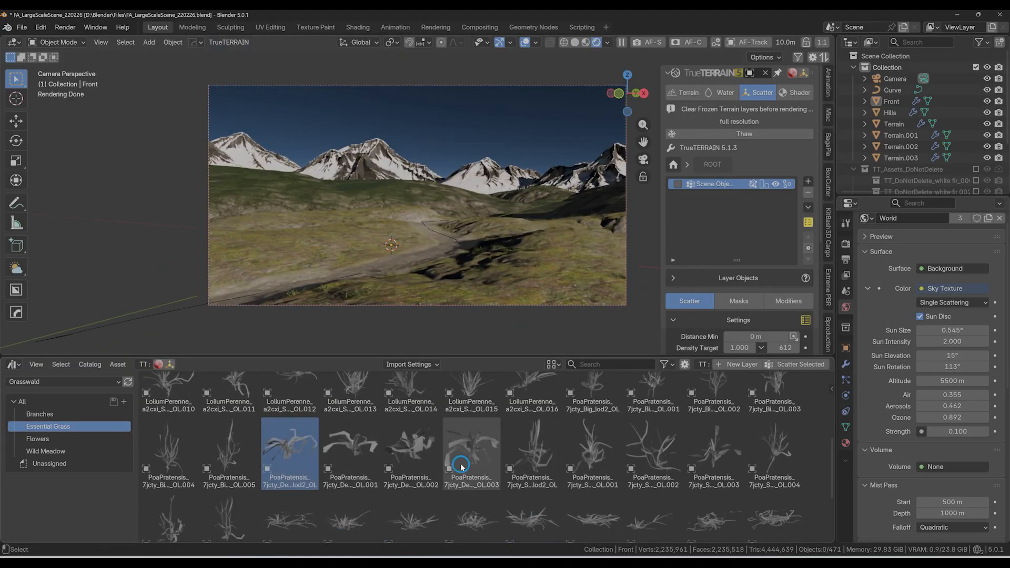
pyautogui.keyDown('ctrl'); pyautogui.click(529, 457); pyautogui.keyUp('ctrl')
pyautogui.keyDown('ctrl'); pyautogui.click(411, 452); pyautogui.keyUp('ctrl')
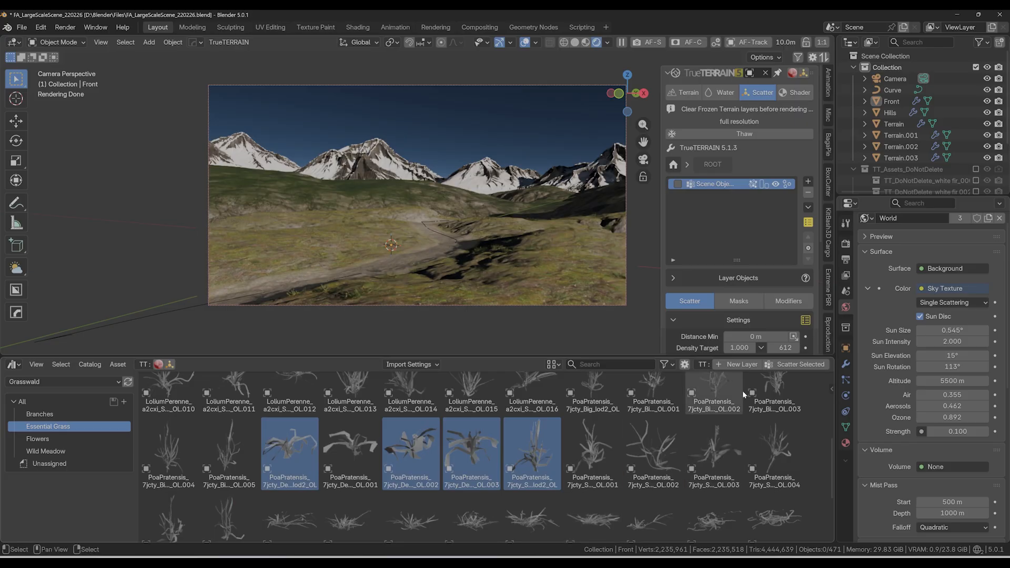
pyautogui.click(740, 365)
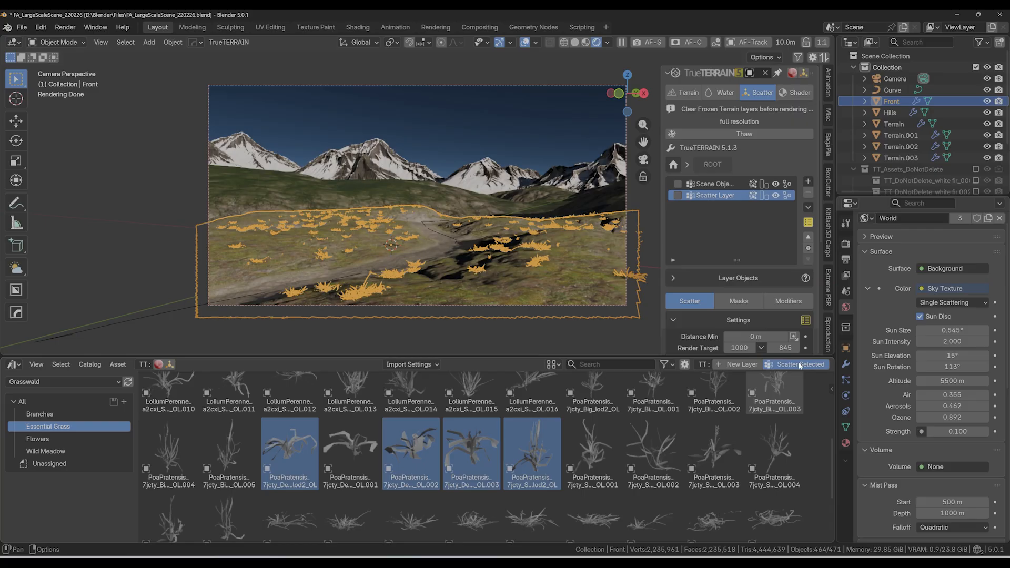
pyautogui.click(800, 365)
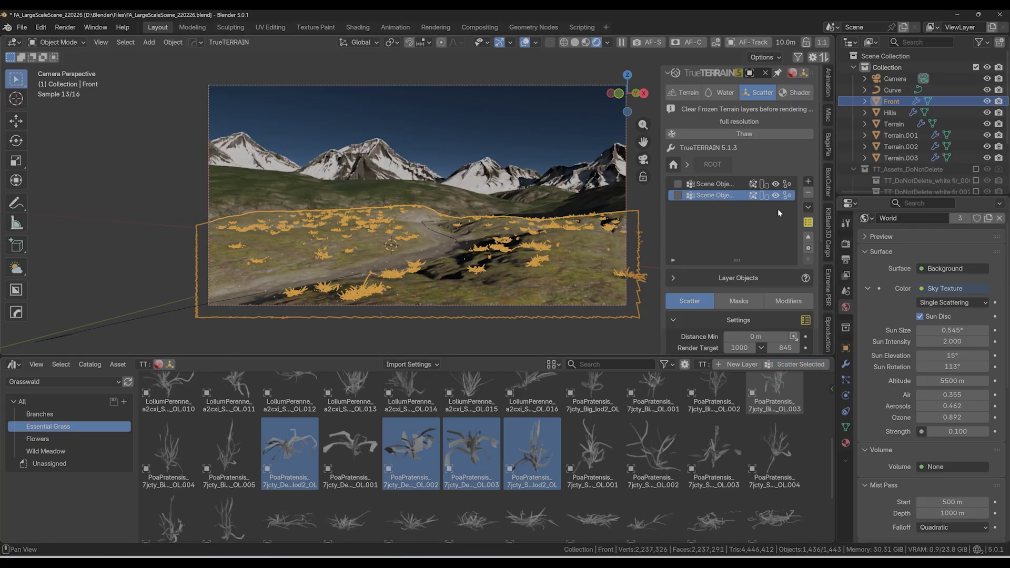
# Hide the first grass layer and set the new PoaPratensis layer's scale to 15.1
pyautogui.click(776, 184)
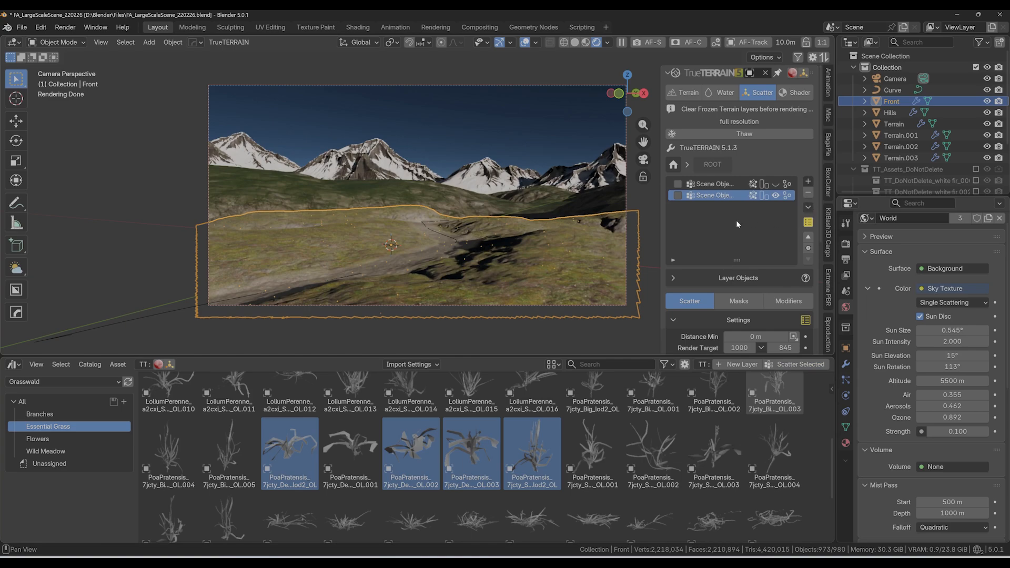
pyautogui.scroll(-3, 738, 282)
pyautogui.scroll(-2, 738, 282)
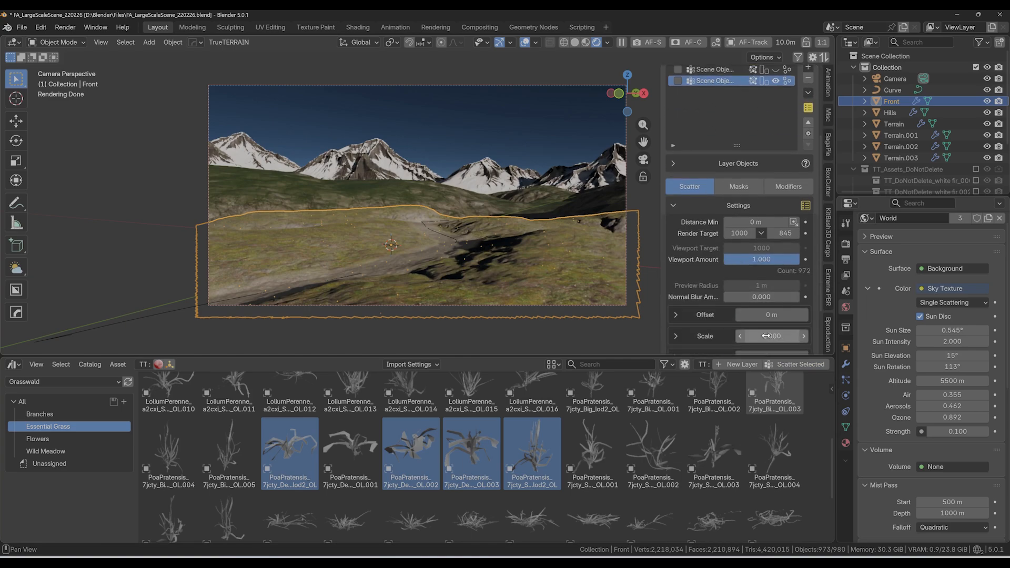
pyautogui.moveTo(771, 336); pyautogui.dragTo(839, 337)
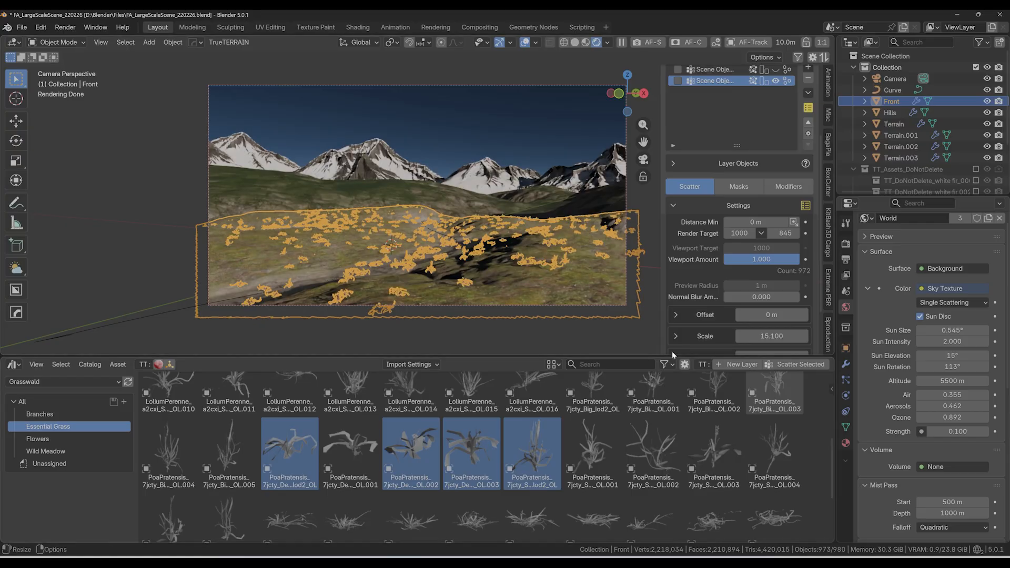
# Add an Attribute Mask with default presets to the PoaPratensis layer
pyautogui.click(736, 188)
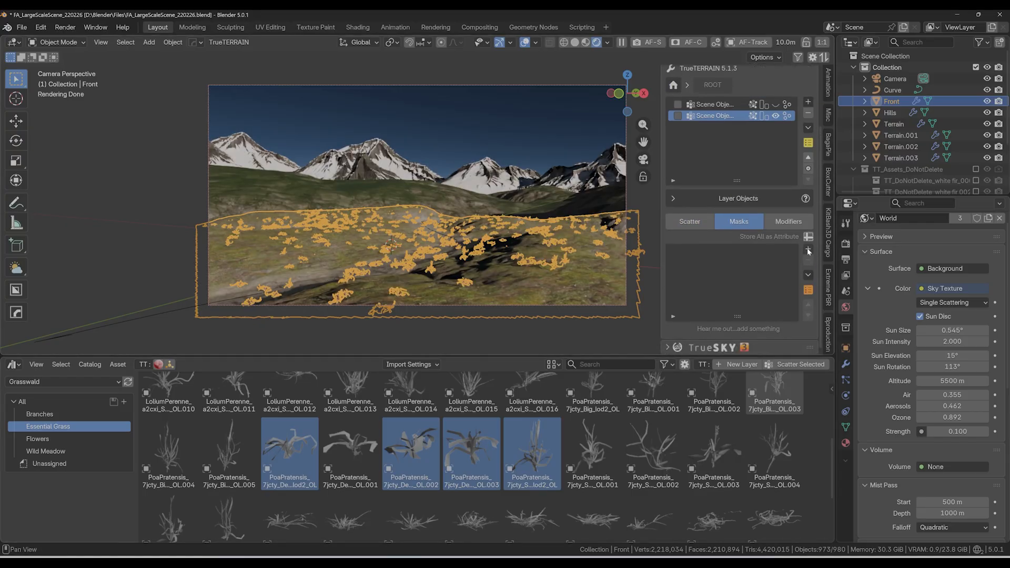
pyautogui.click(809, 250)
pyautogui.click(829, 280)
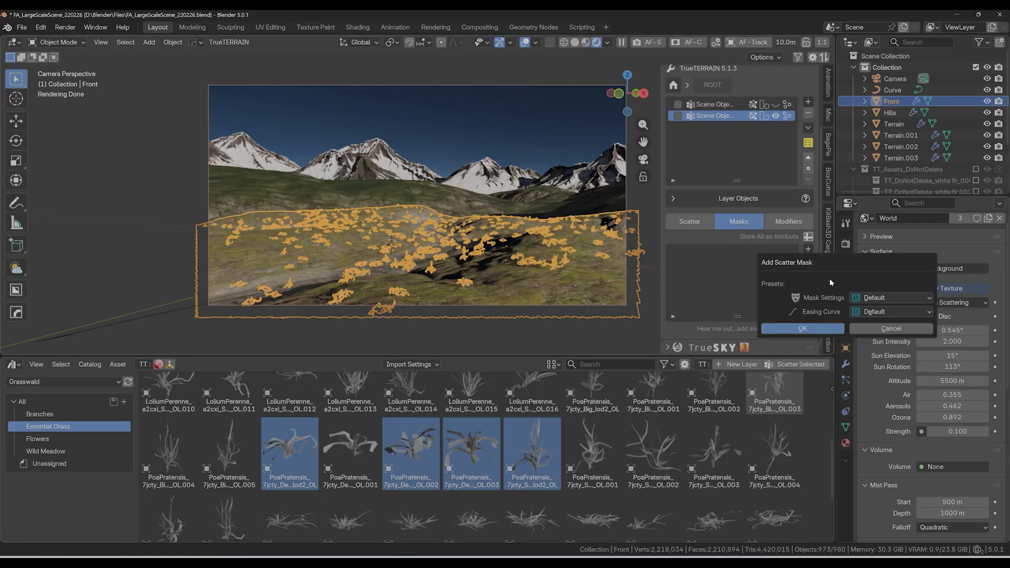
pyautogui.click(813, 329)
pyautogui.scroll(-2, 741, 284)
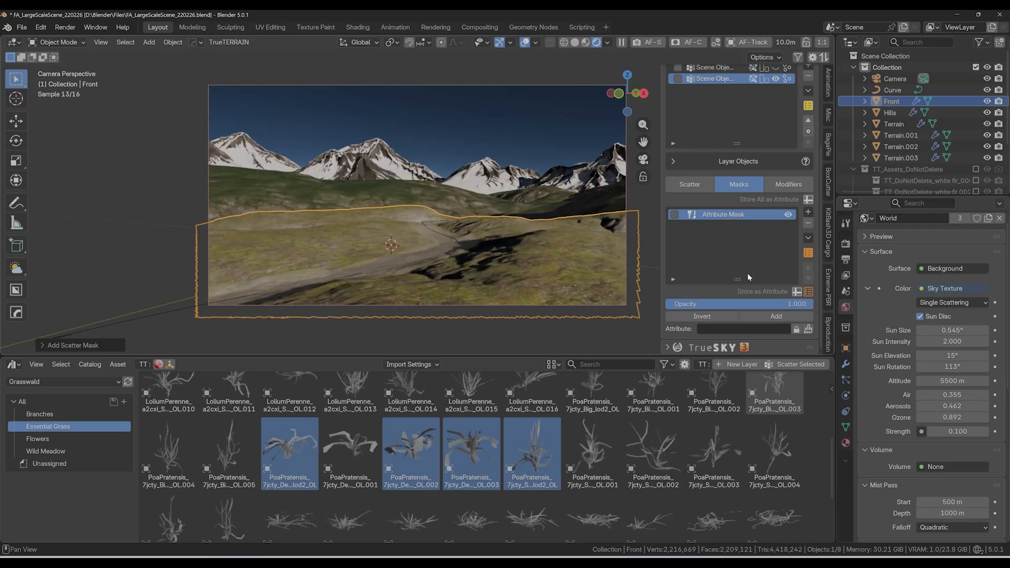
# Show all attributes for the Attribute Mask and assign the Grass attribute to it
pyautogui.click(743, 328)
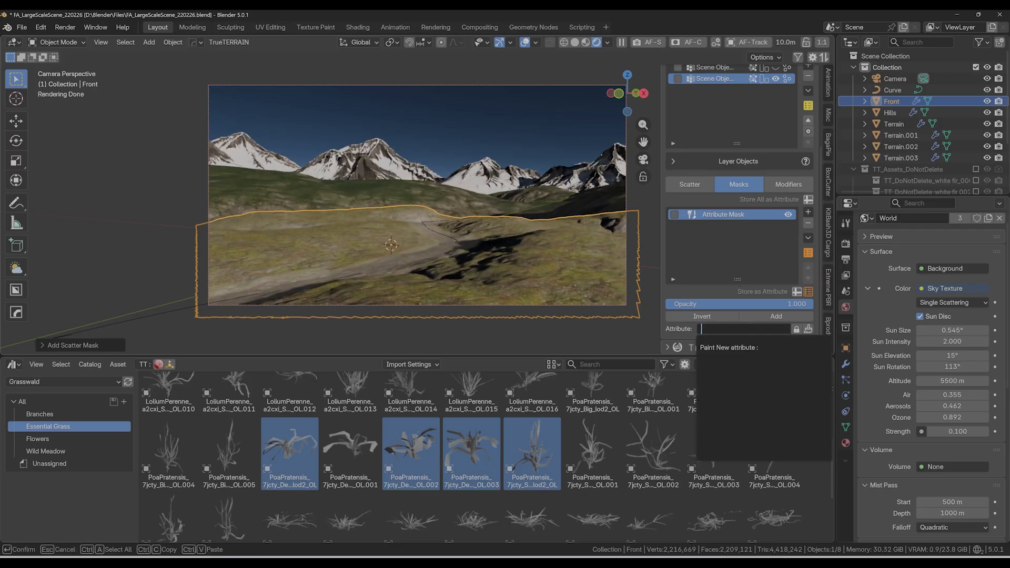
pyautogui.press('Escape')
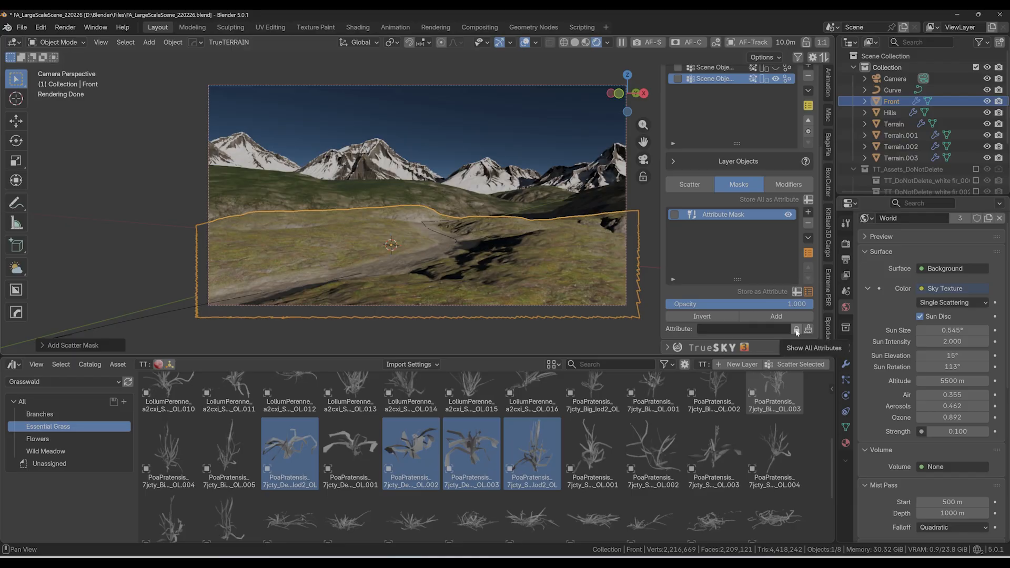
pyautogui.click(797, 330)
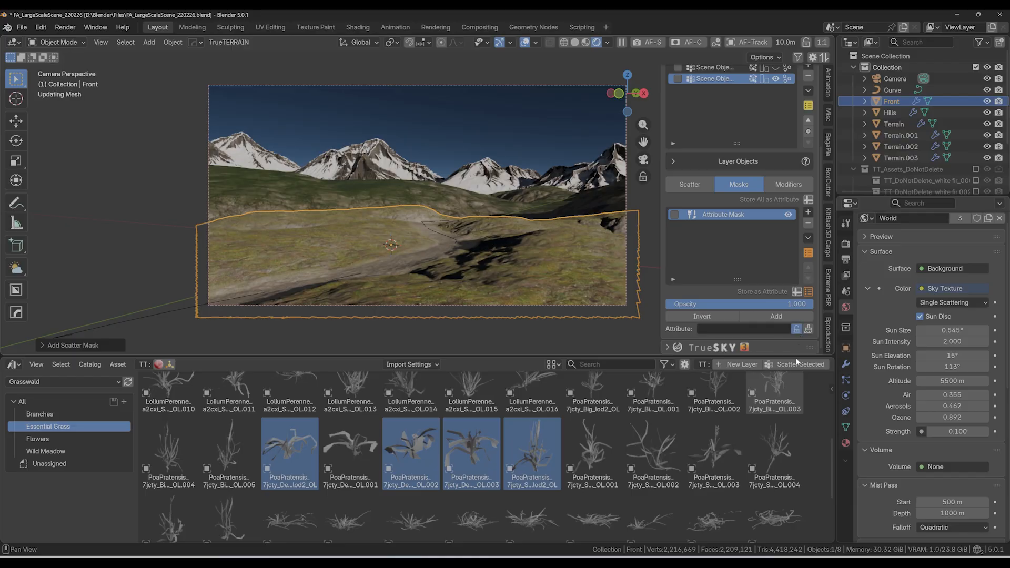
pyautogui.click(738, 328)
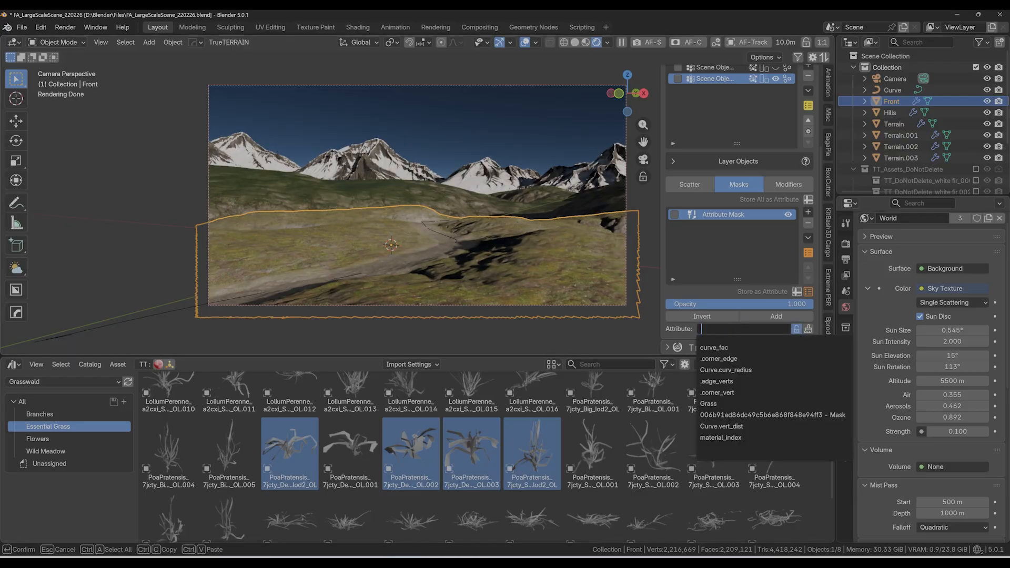
pyautogui.click(740, 403)
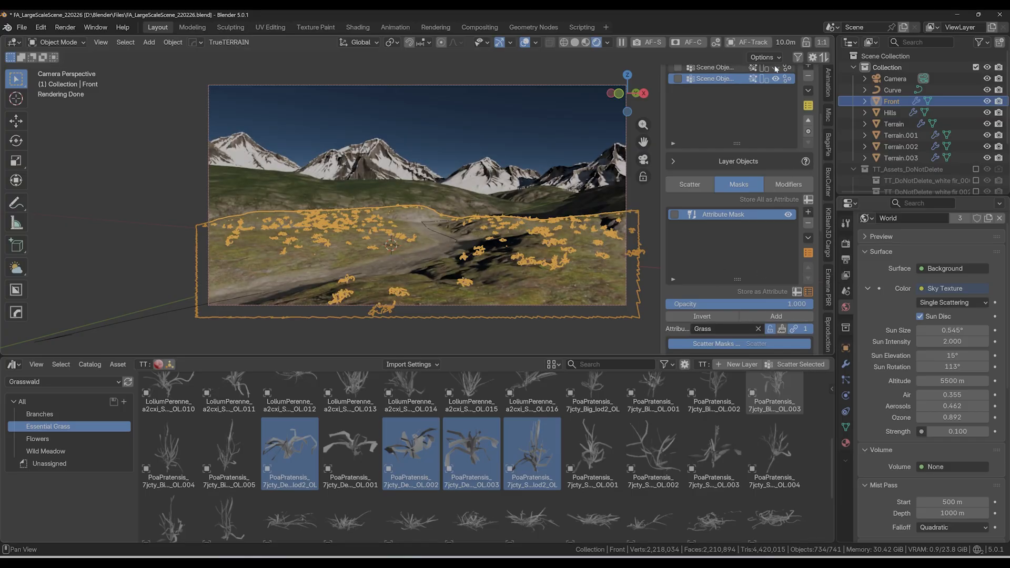
# Show the first grass layer again, switch the PoaPratensis layer to Density with a value of 1, and deselect everything
pyautogui.click(691, 185)
pyautogui.click(761, 230)
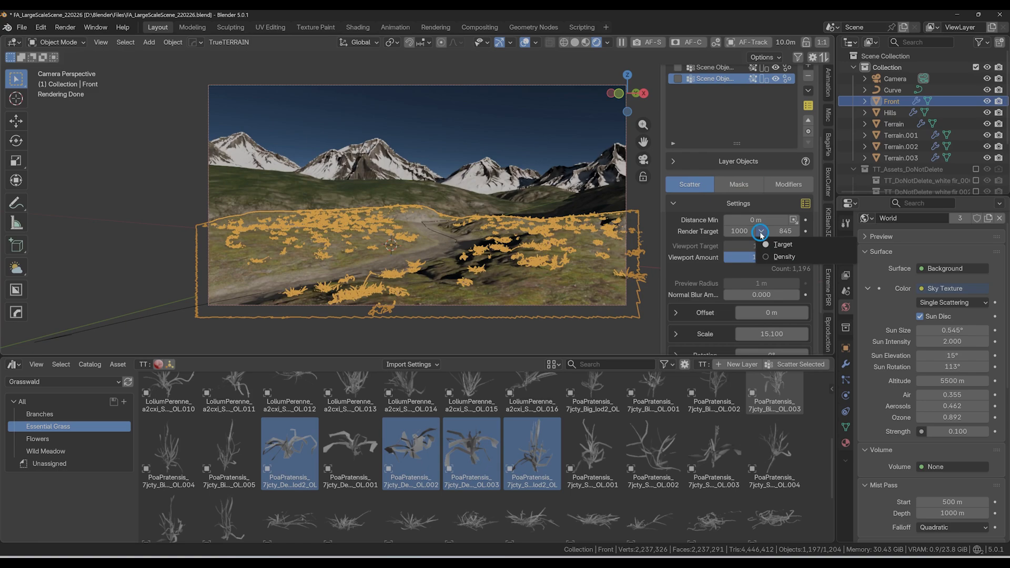
pyautogui.click(768, 258)
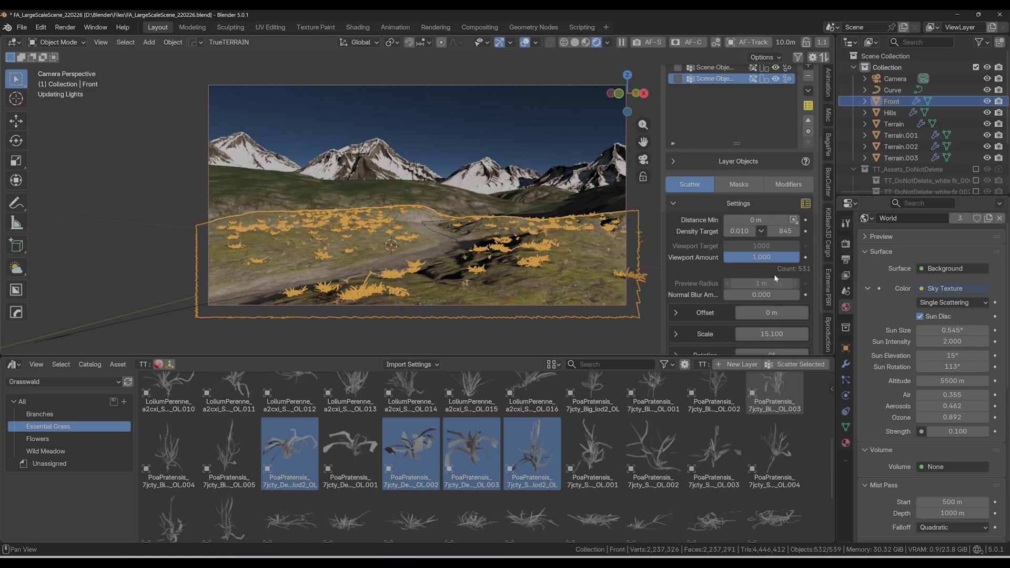
pyautogui.click(739, 231)
pyautogui.write('1')
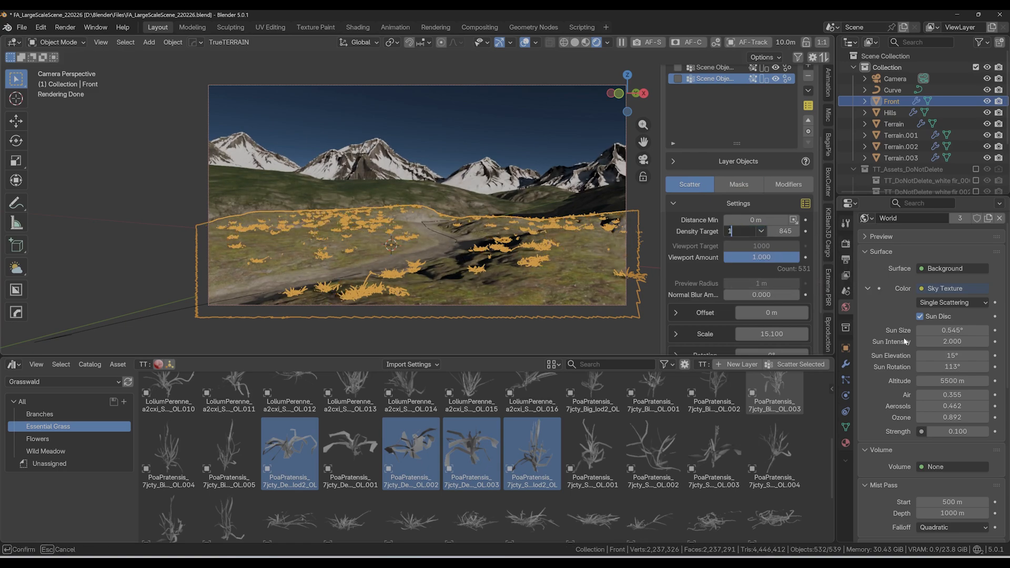
pyautogui.press('Return')
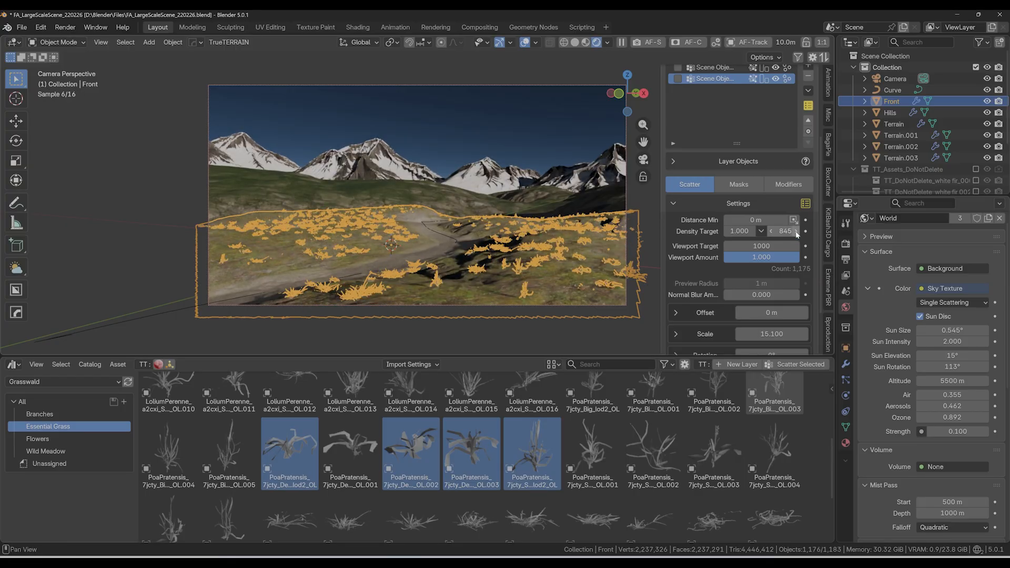
pyautogui.click(523, 133)
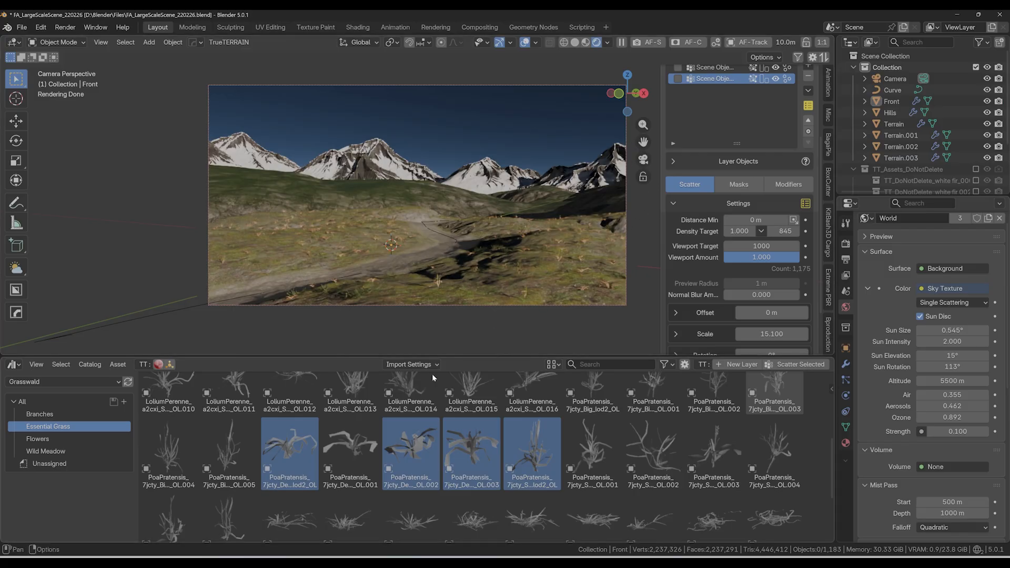
# Scatter four TaraxacumOfficinale assets from the Flowers catalog, the first lod2 variant, OL.001, OL.003 and OL.008, as a new layer on the Front terrain
pyautogui.click(72, 440)
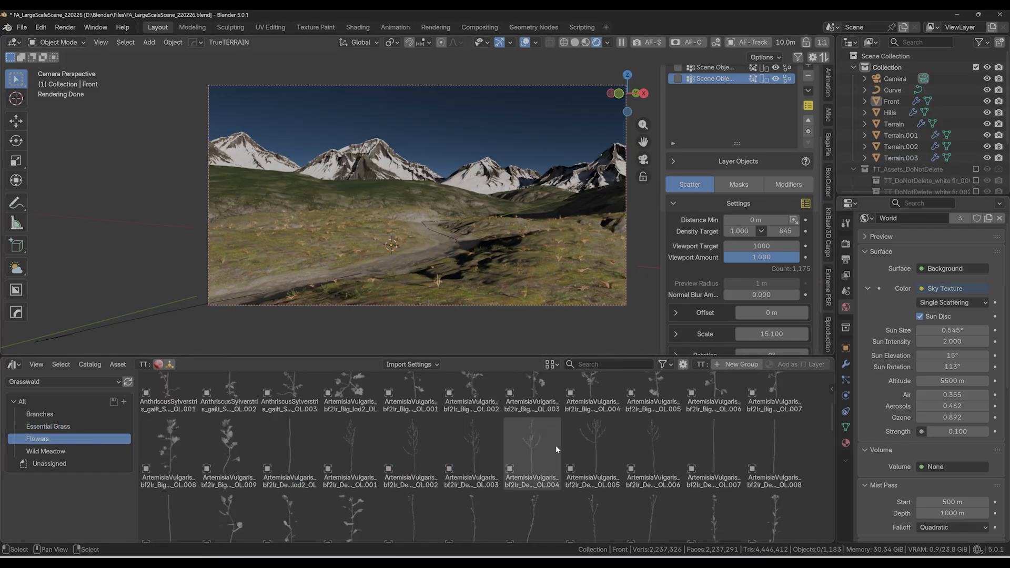
pyautogui.scroll(-5, 647, 450)
pyautogui.scroll(3, 646, 451)
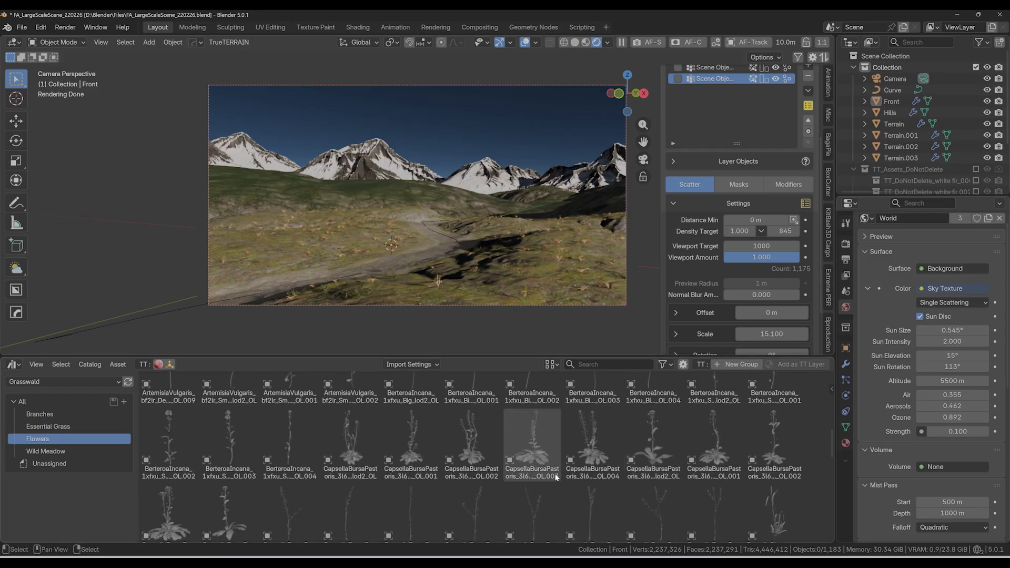
pyautogui.scroll(-6, 558, 500)
pyautogui.scroll(-2, 551, 488)
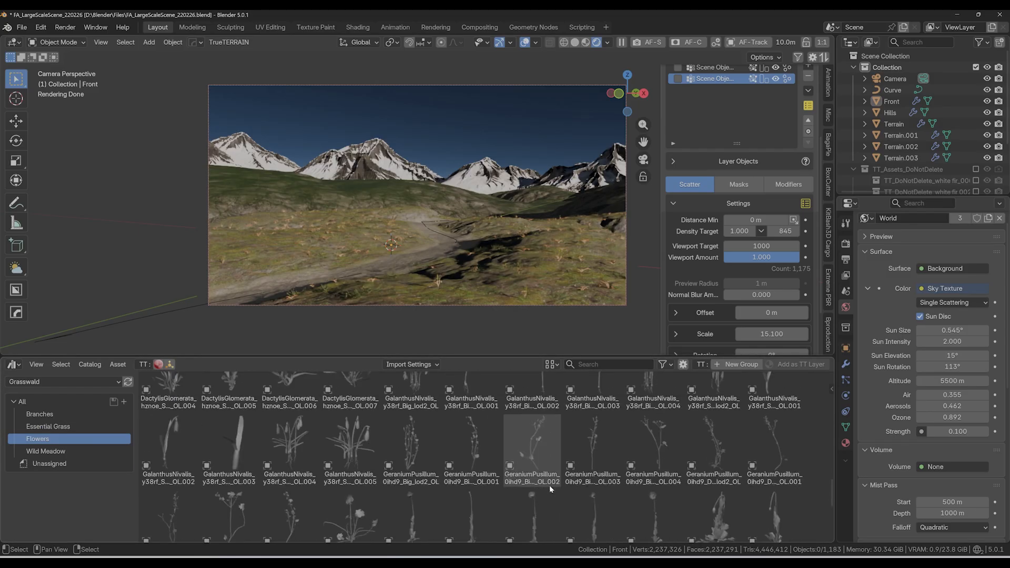
pyautogui.scroll(-1, 544, 489)
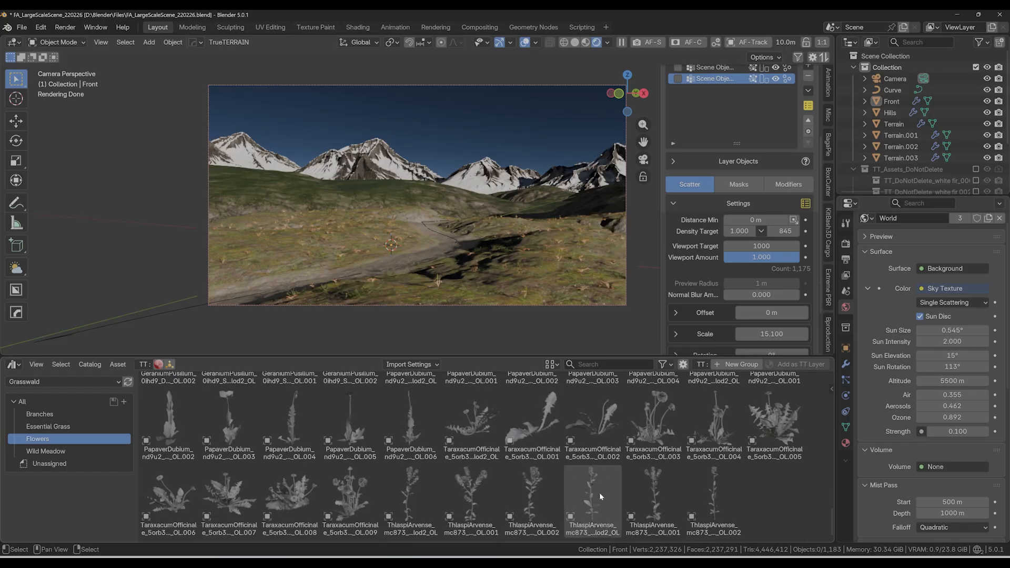
pyautogui.click(473, 435)
pyautogui.keyDown('ctrl'); pyautogui.click(532, 424); pyautogui.keyUp('ctrl')
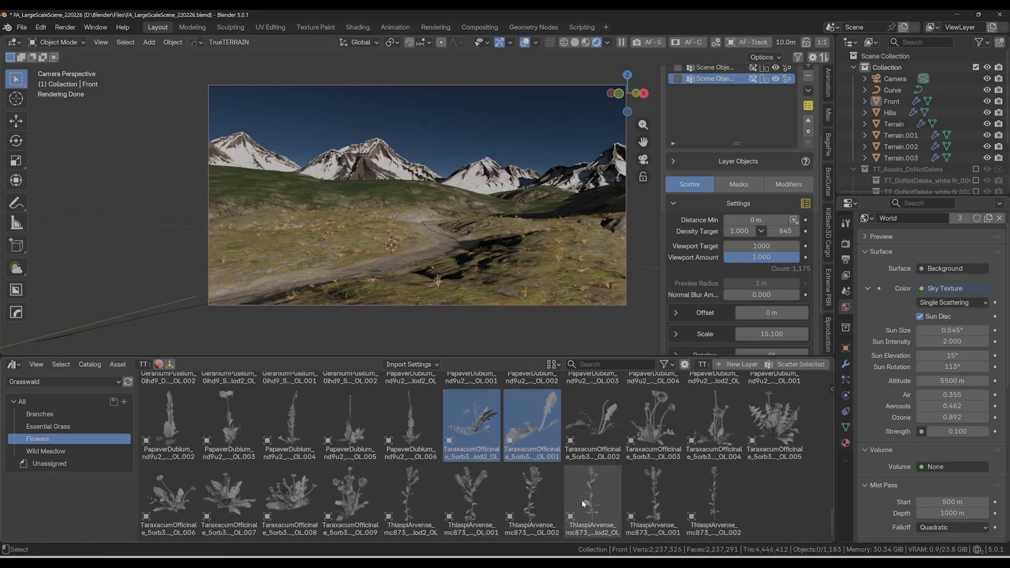
pyautogui.keyDown('ctrl'); pyautogui.click(653, 424); pyautogui.keyUp('ctrl')
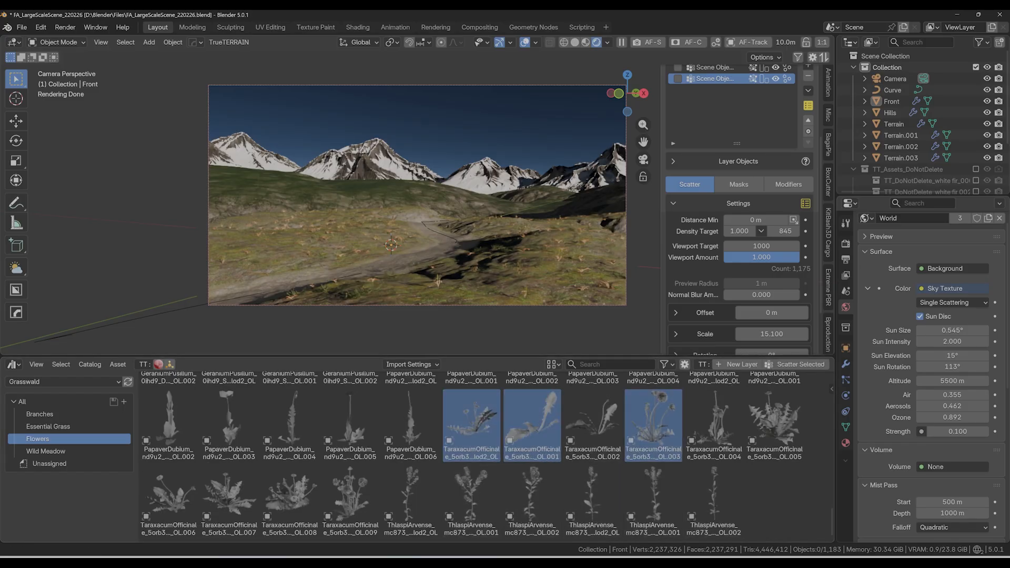
pyautogui.keyDown('ctrl'); pyautogui.click(289, 500); pyautogui.keyUp('ctrl')
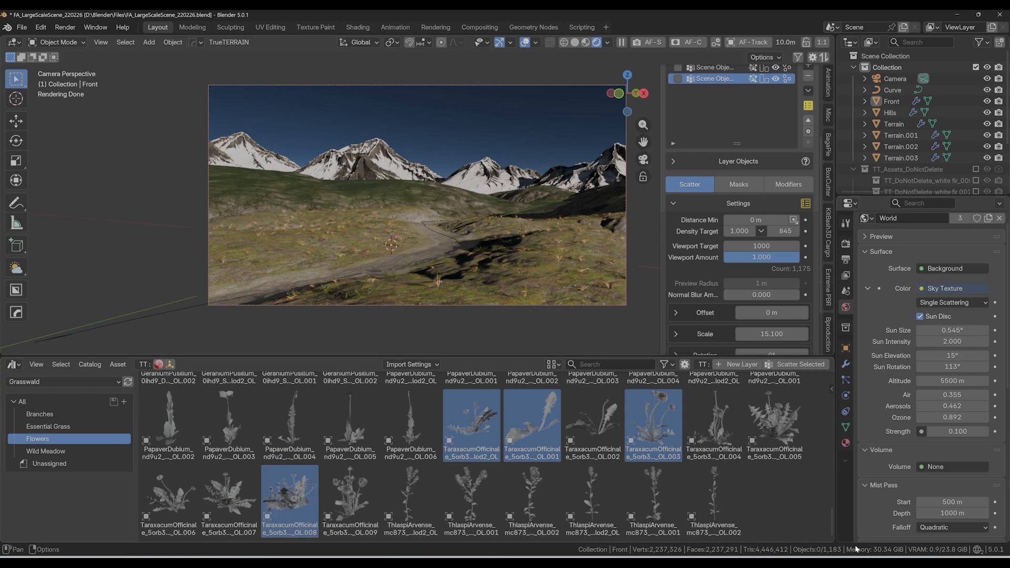
pyautogui.click(799, 364)
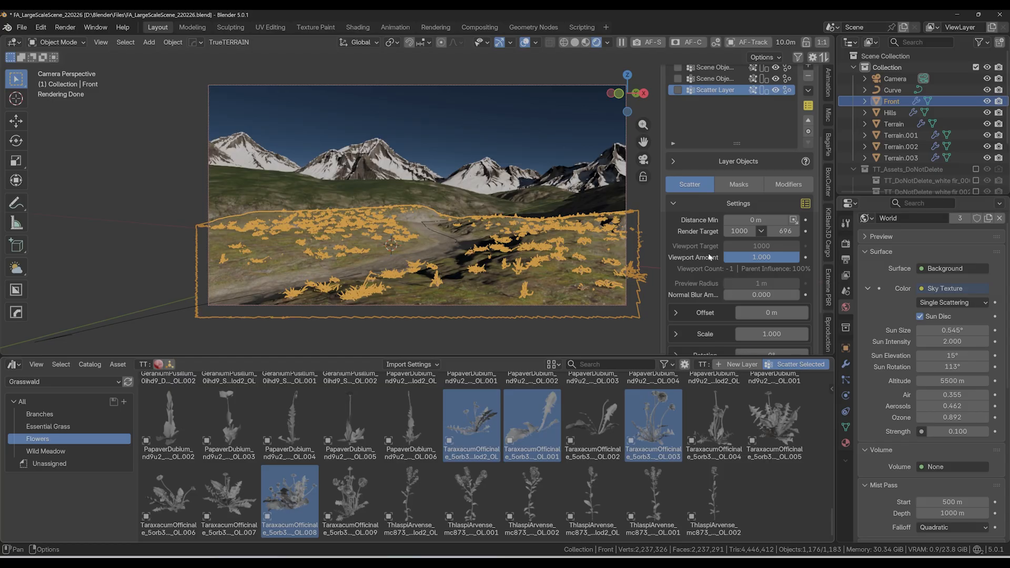
# Hide the two grass layers and add an Attribute Mask with default presets to the Taraxacum layer
pyautogui.click(778, 79)
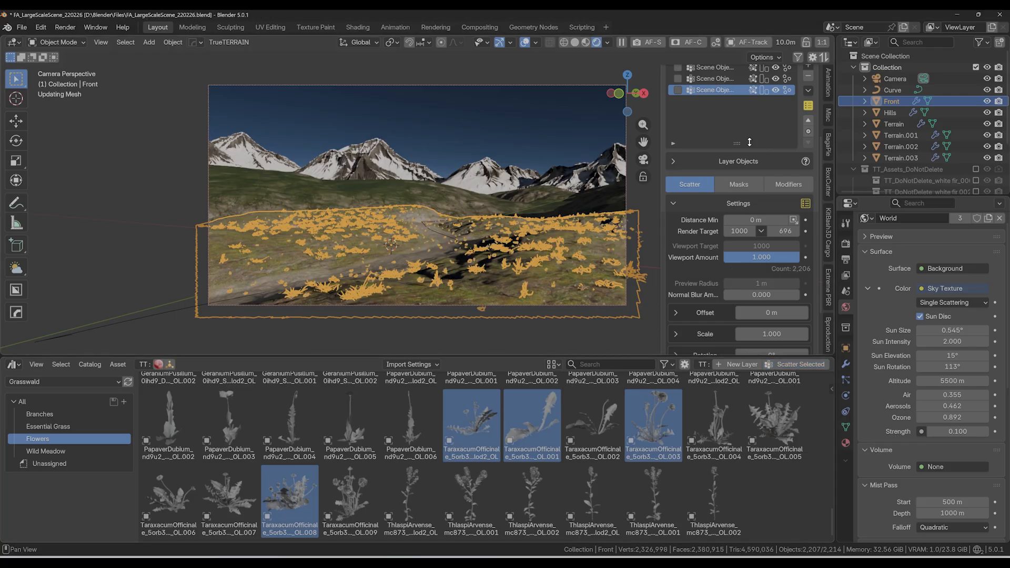
pyautogui.keyDown('ctrl'); pyautogui.click(776, 89); pyautogui.keyUp('ctrl')
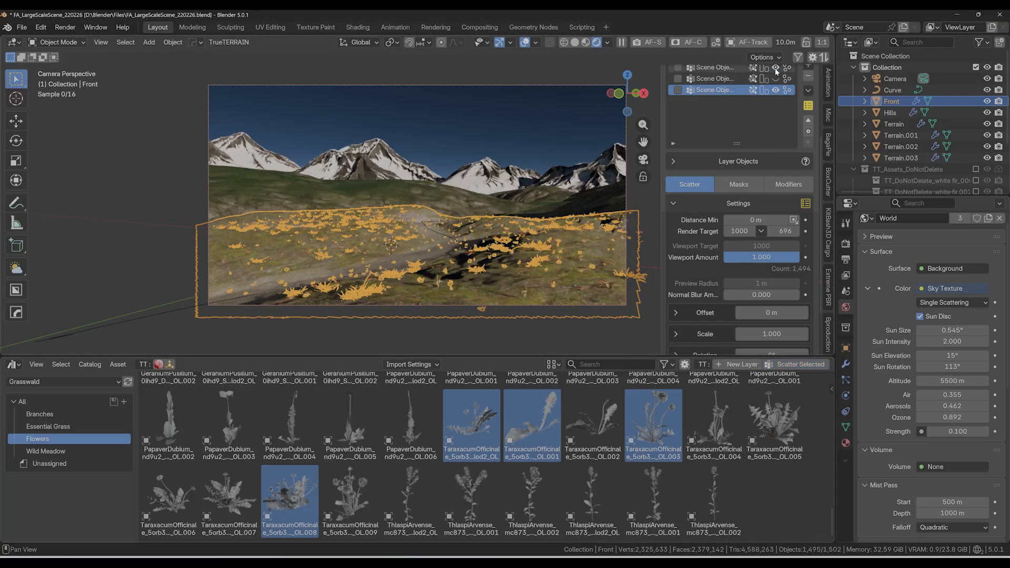
pyautogui.click(739, 184)
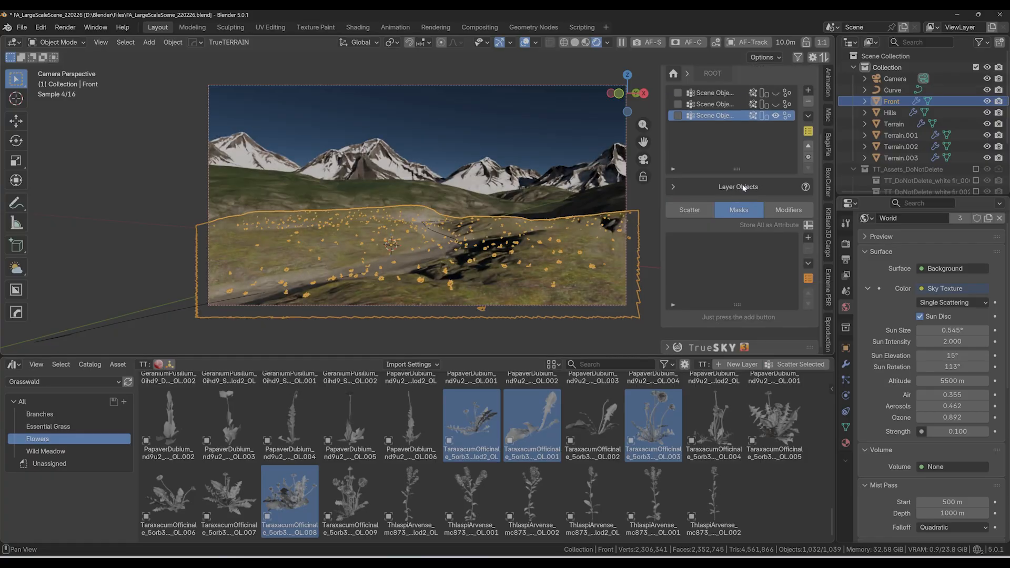
pyautogui.click(808, 251)
pyautogui.click(810, 278)
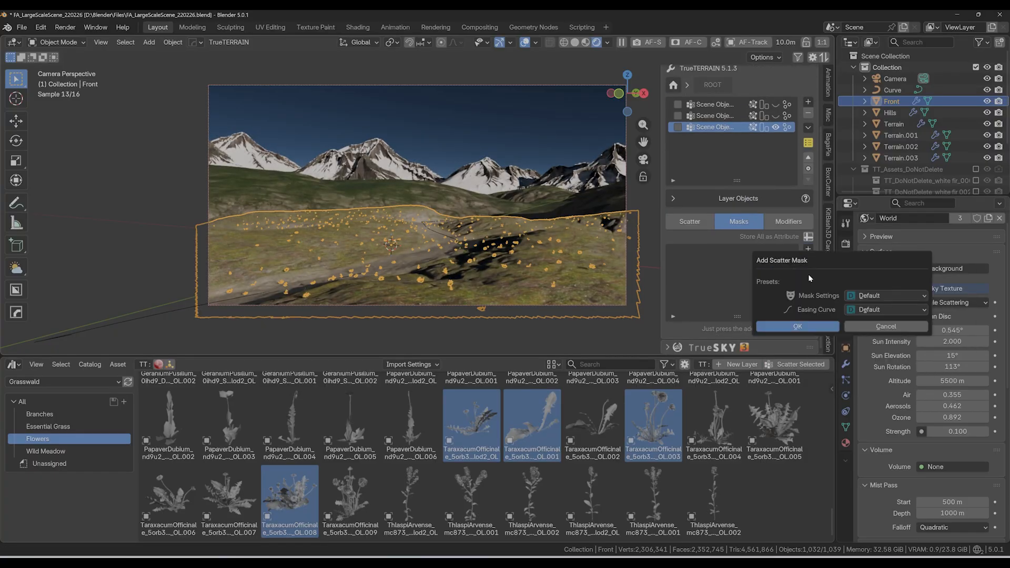
pyautogui.press('Return')
# Assign the Grass attribute to the Attribute Mask and set the Taraxacum layer's scale to 3.9
pyautogui.scroll(-2, 733, 287)
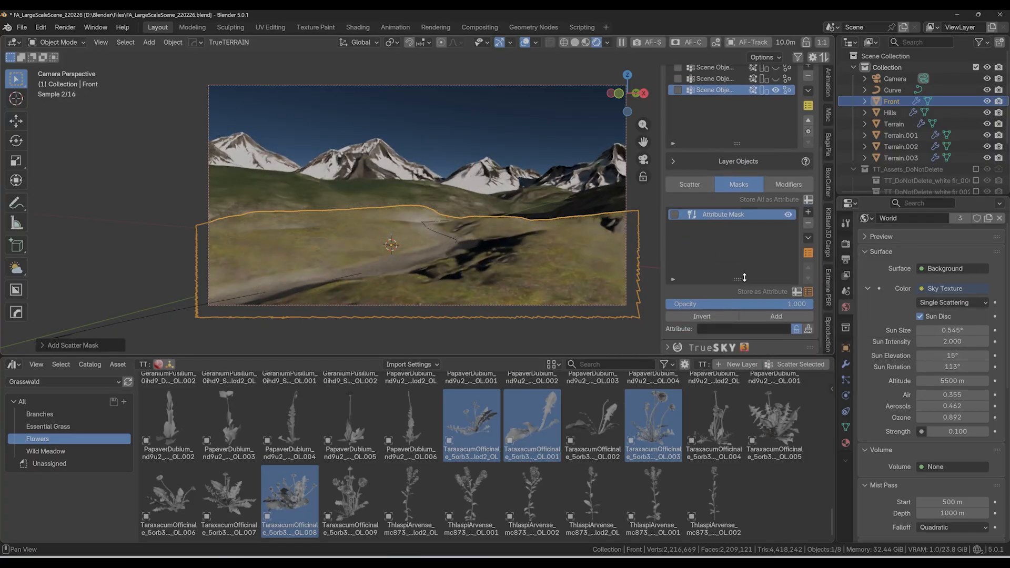
pyautogui.click(715, 329)
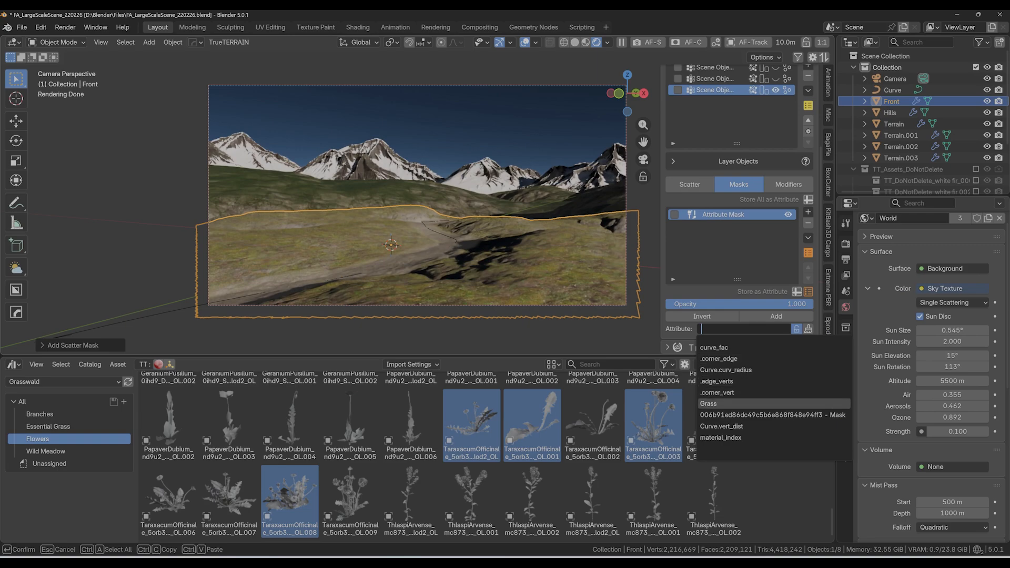
pyautogui.press('Return')
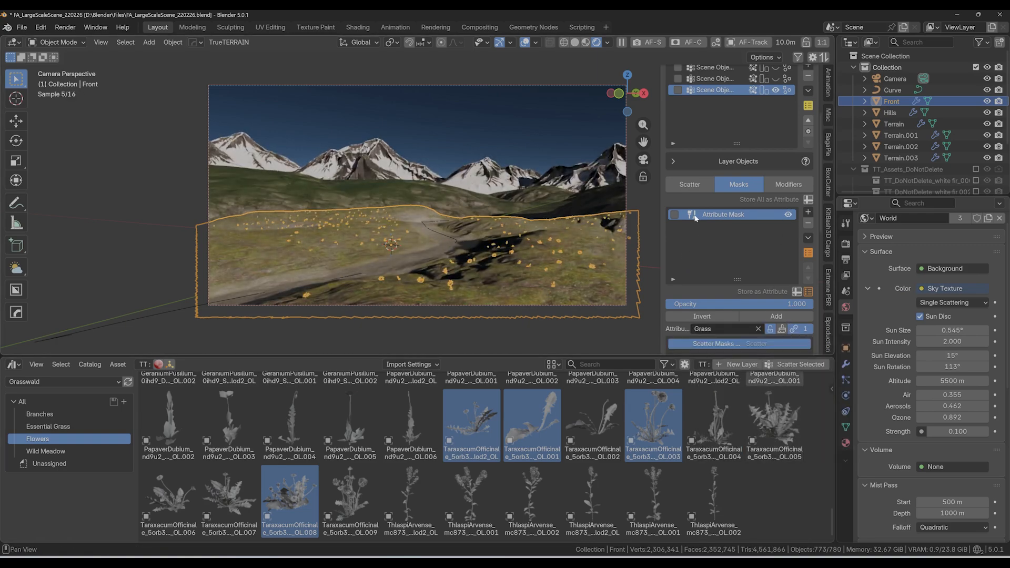
pyautogui.click(682, 187)
pyautogui.moveTo(772, 335); pyautogui.dragTo(858, 335)
# Set the Slope Factor of the Slope Mask linked through the Grass attribute to 0.143
pyautogui.click(739, 185)
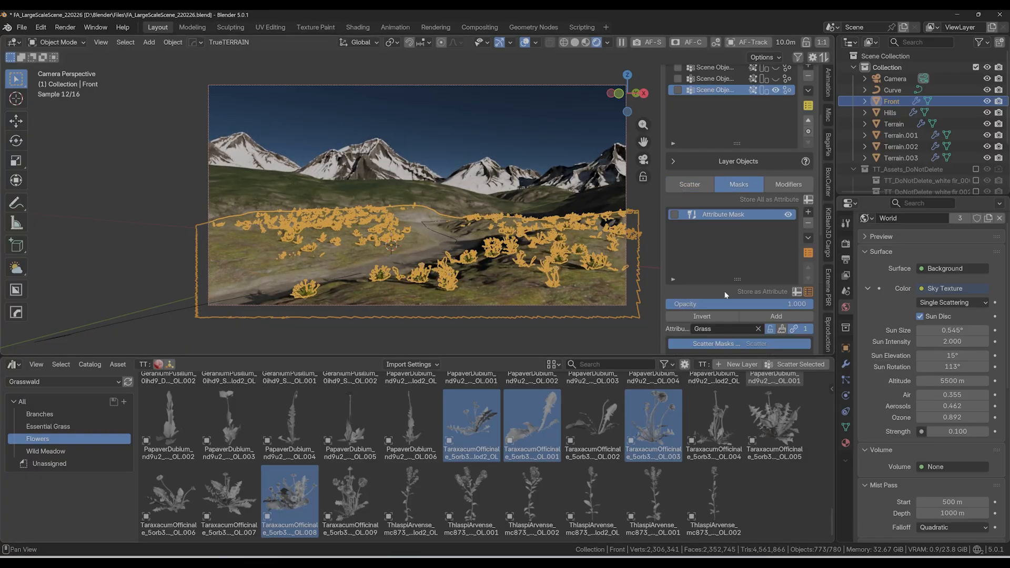
pyautogui.scroll(-3, 760, 281)
pyautogui.scroll(-8, 736, 294)
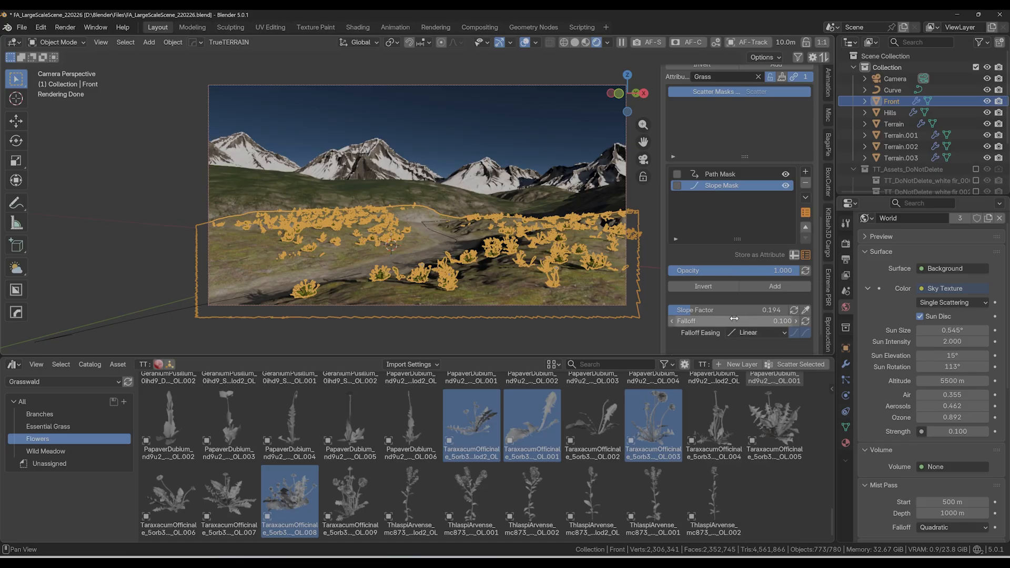
pyautogui.moveTo(690, 311); pyautogui.dragTo(679, 310)
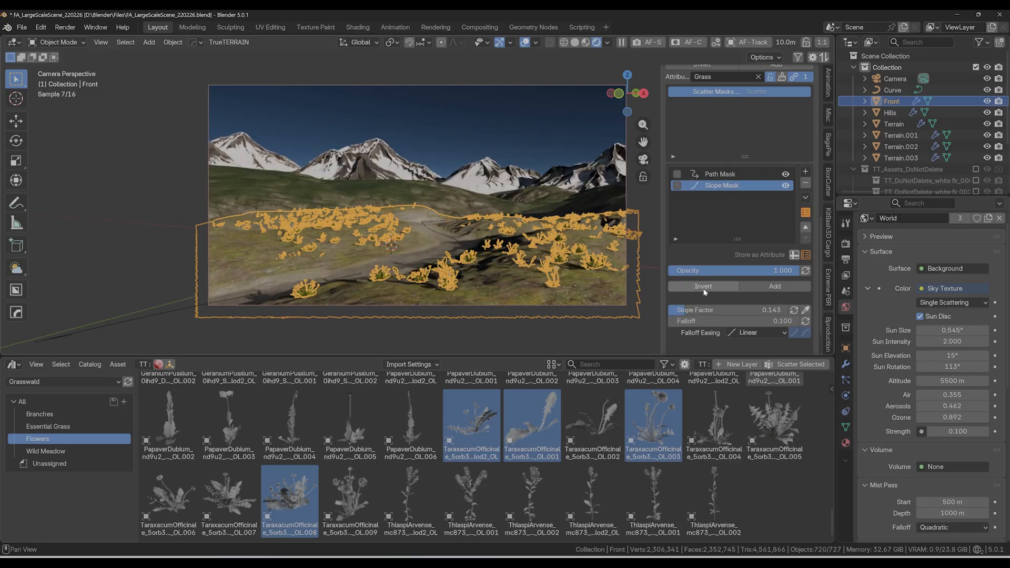
# Switch the Taraxacum layer's target from a render count to Density with a value of 4
pyautogui.scroll(4, 719, 226)
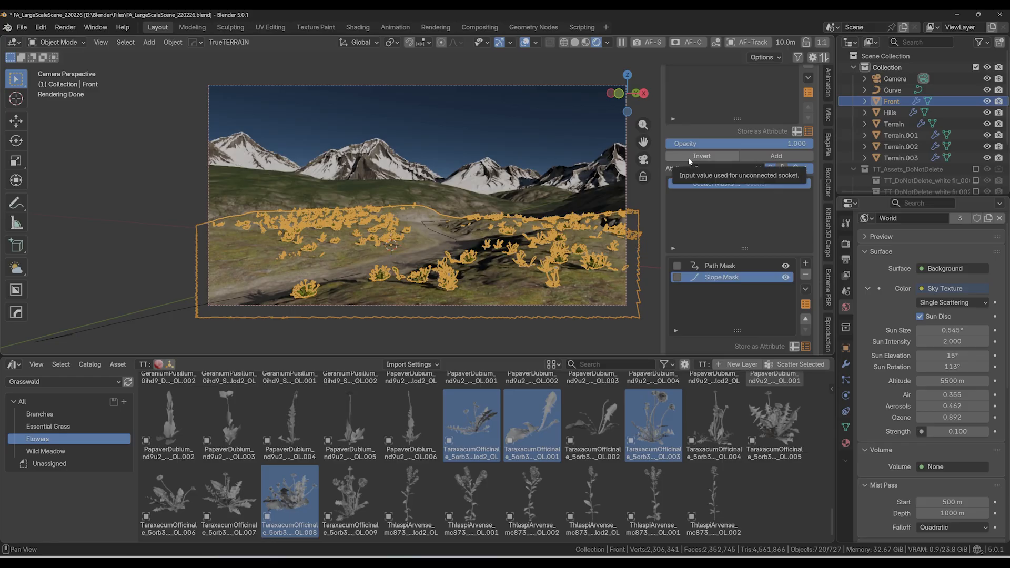
pyautogui.scroll(5, 692, 158)
pyautogui.click(688, 116)
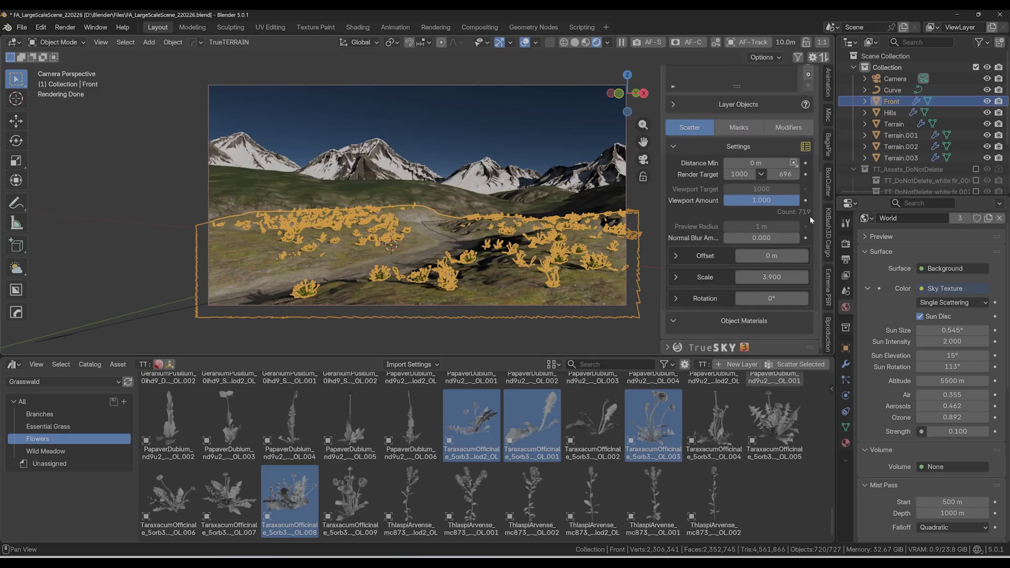
pyautogui.moveTo(798, 179); pyautogui.dragTo(798, 179)
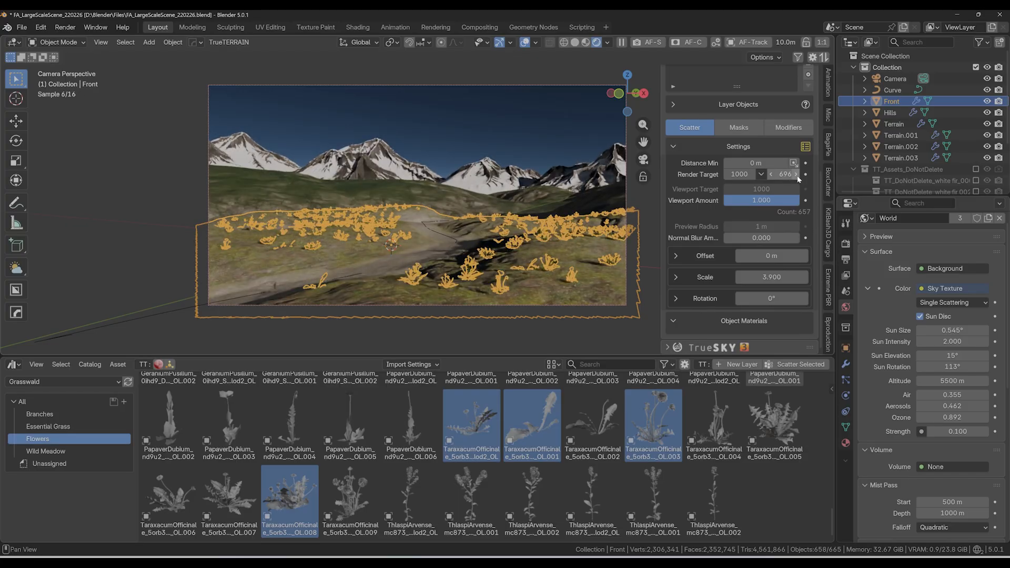
pyautogui.click(763, 175)
pyautogui.click(768, 200)
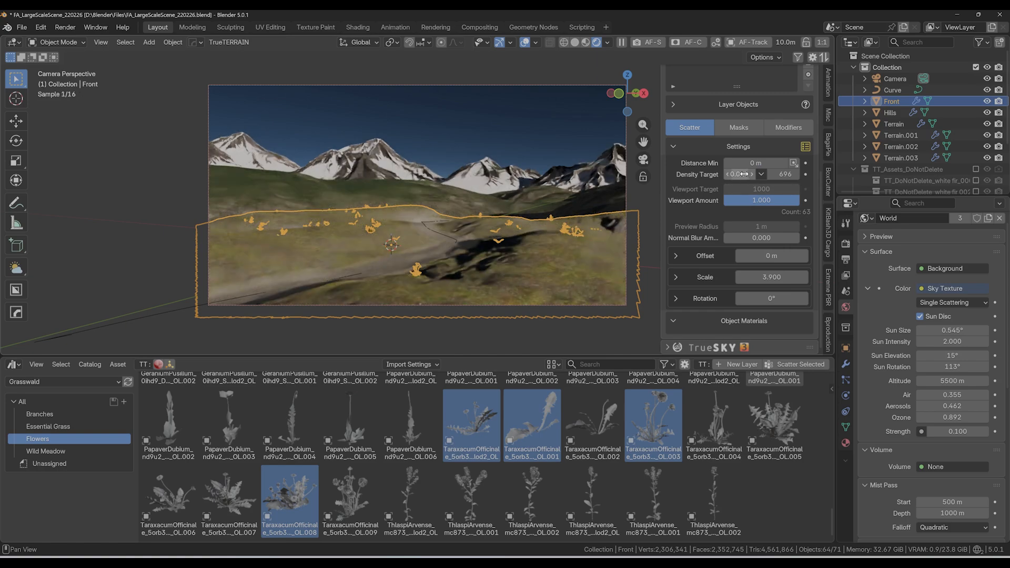
pyautogui.click(744, 174)
pyautogui.write('4')
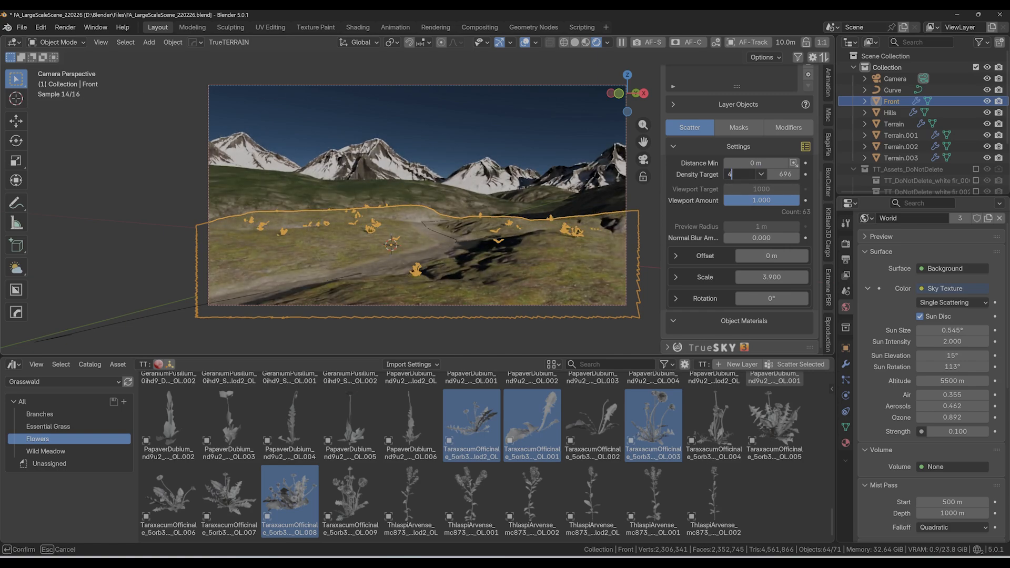
pyautogui.press('Return')
# Show both grass layers again and deselect everything
pyautogui.scroll(4, 762, 179)
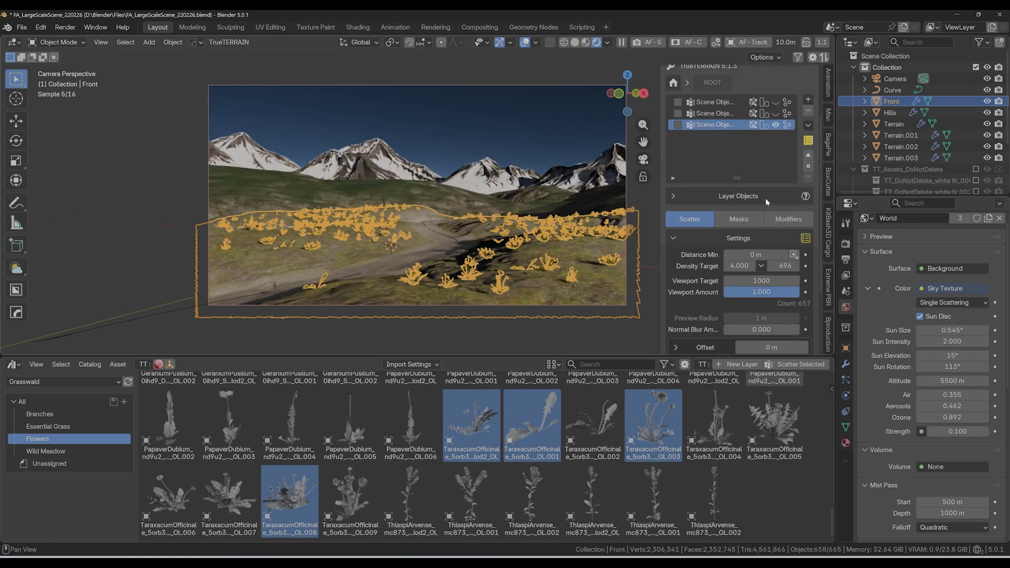
pyautogui.click(775, 103)
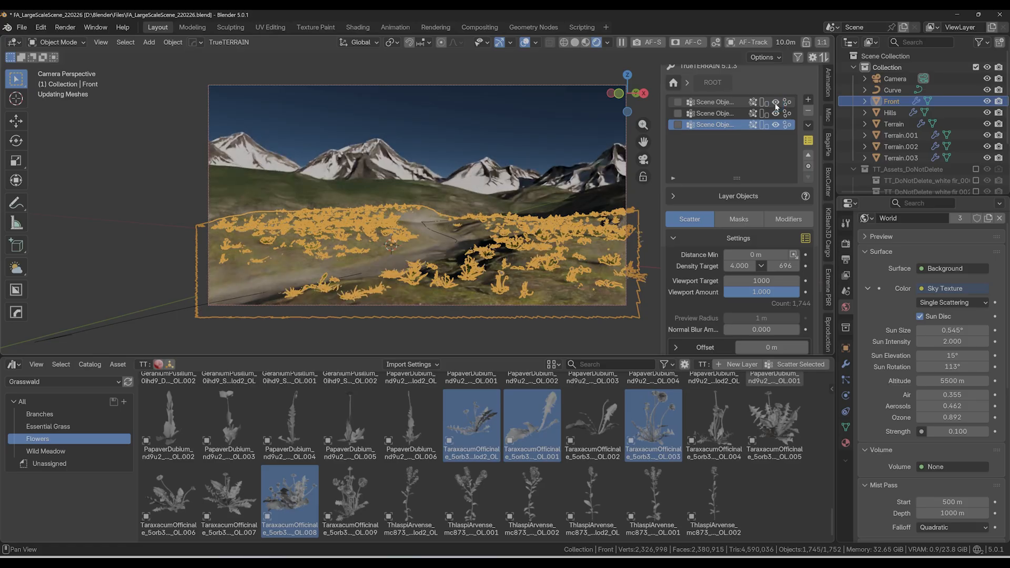
pyautogui.click(499, 104)
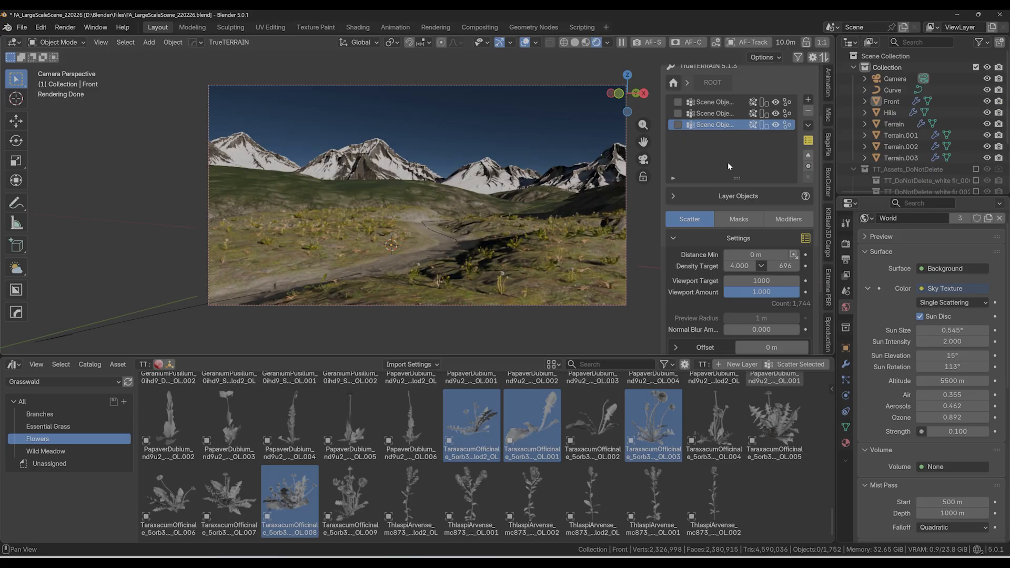
# Replace Front with the Hills terrain as the TrueTERRAIN target object and show its Fir_Tree_Forest scatter layer
pyautogui.scroll(4, 727, 165)
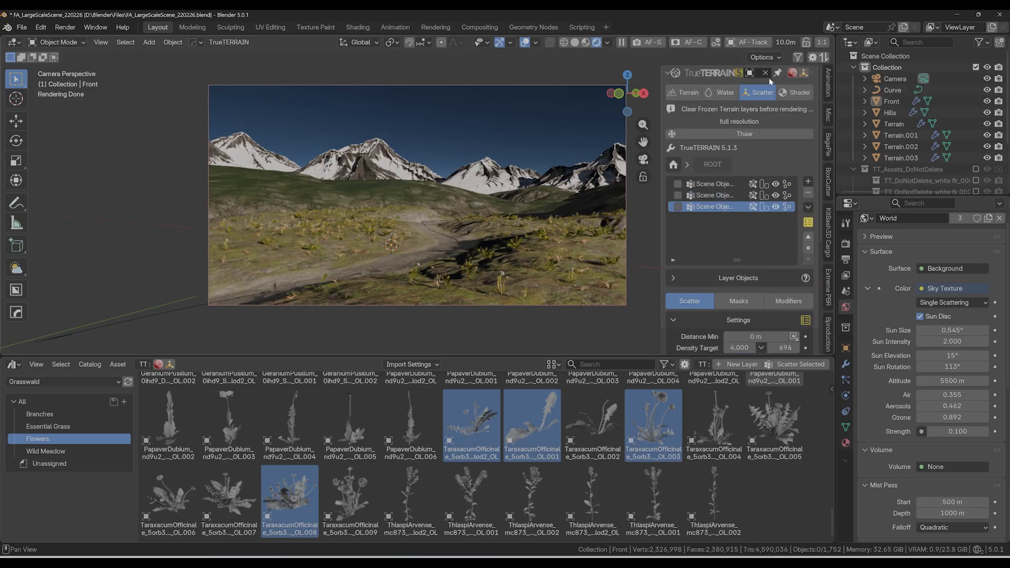
pyautogui.click(766, 73)
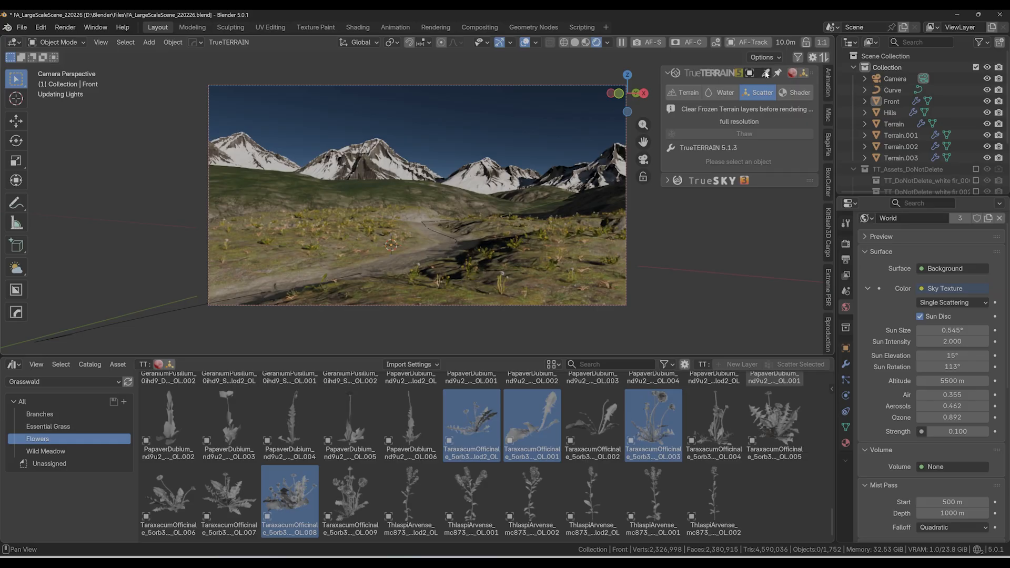
pyautogui.click(765, 74)
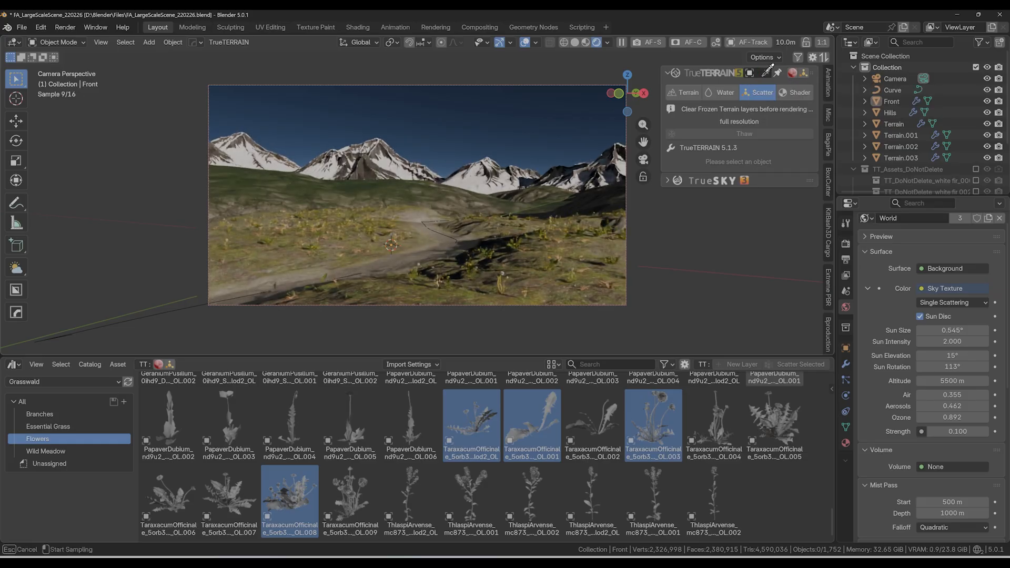
pyautogui.click(447, 194)
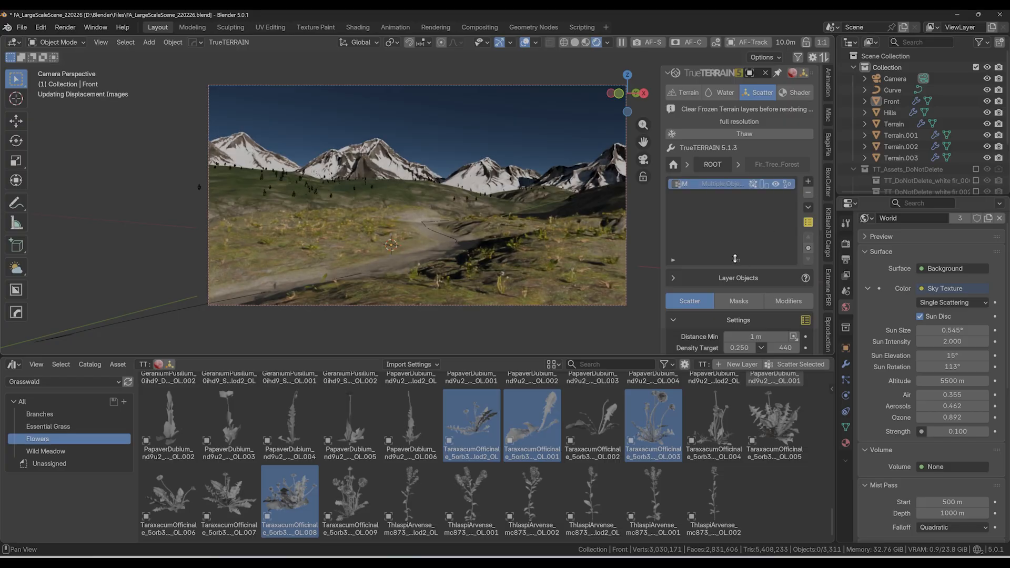
# Switch the viewport to solid shading and render the image from the camera
pyautogui.click(575, 42)
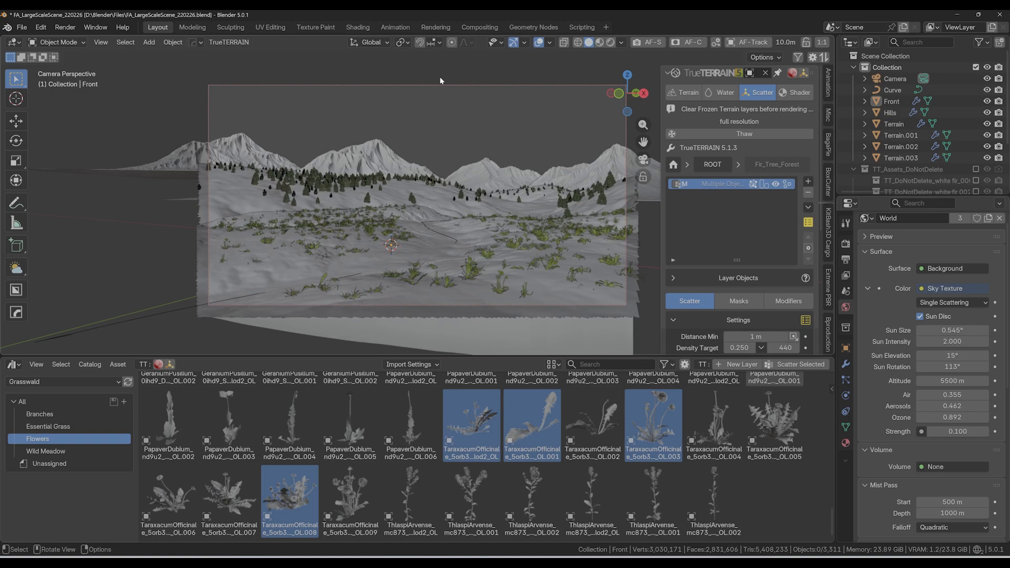
pyautogui.press('F12')
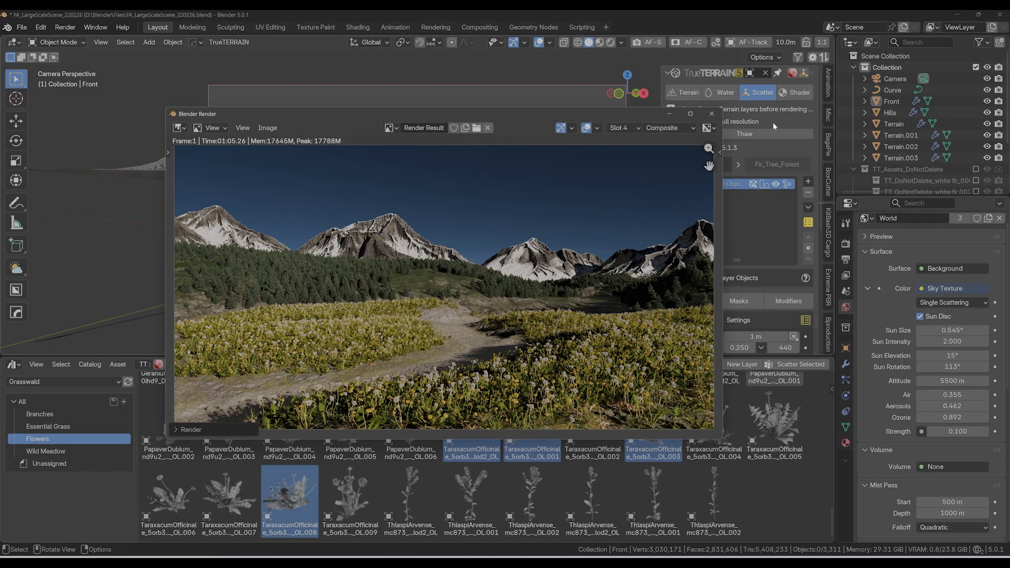
# Choose Slot 5 for the next render result and close the render window
pyautogui.click(630, 128)
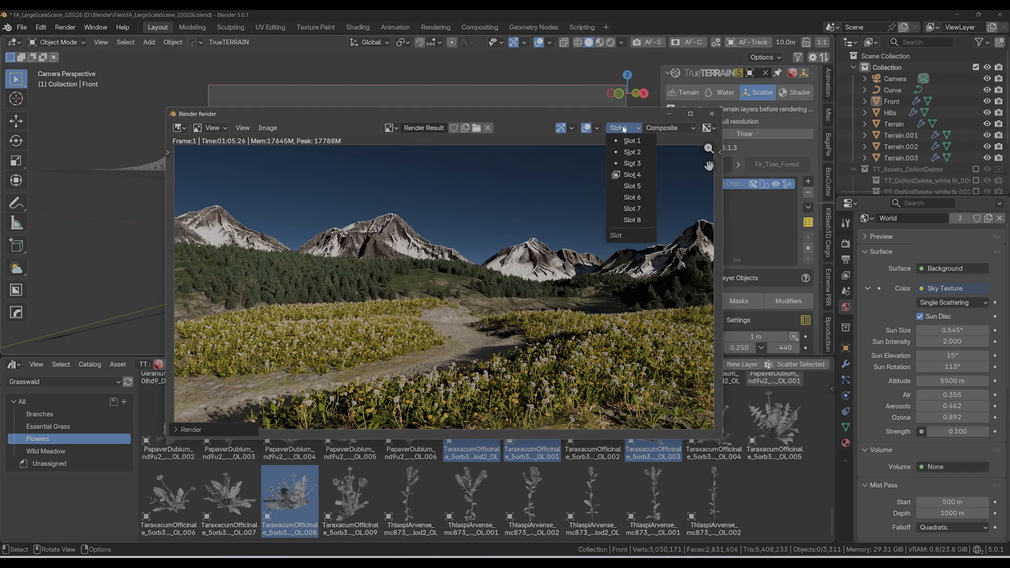
pyautogui.click(632, 186)
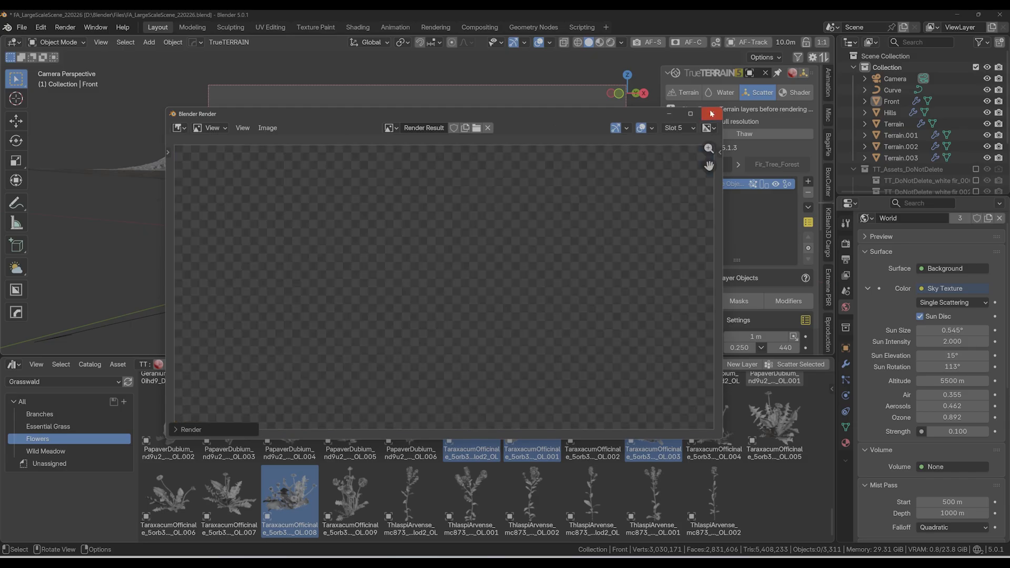
pyautogui.click(712, 114)
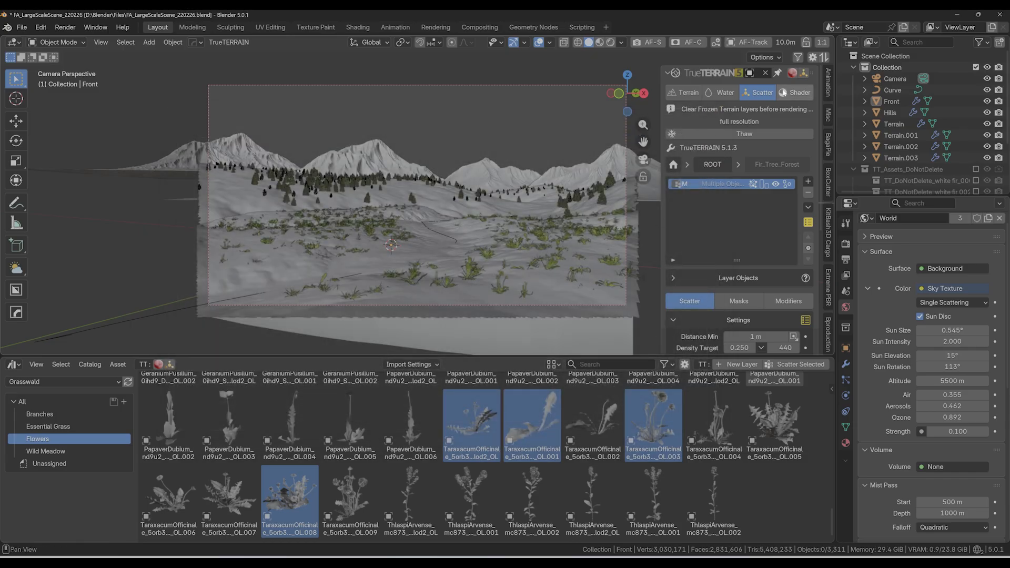
# Replace Hills with the Front terrain as the TrueTERRAIN target object
pyautogui.click(767, 73)
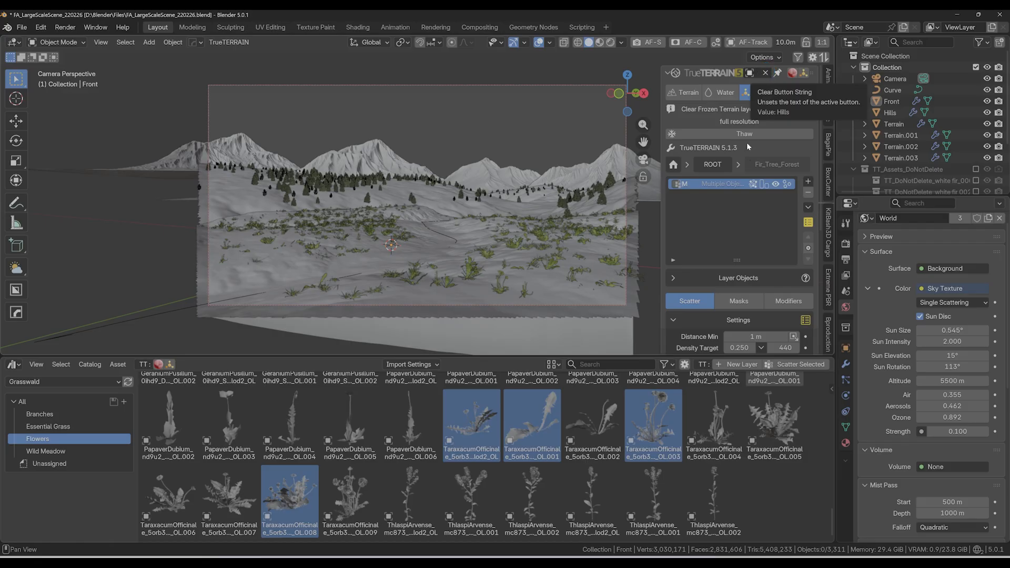
pyautogui.click(752, 73)
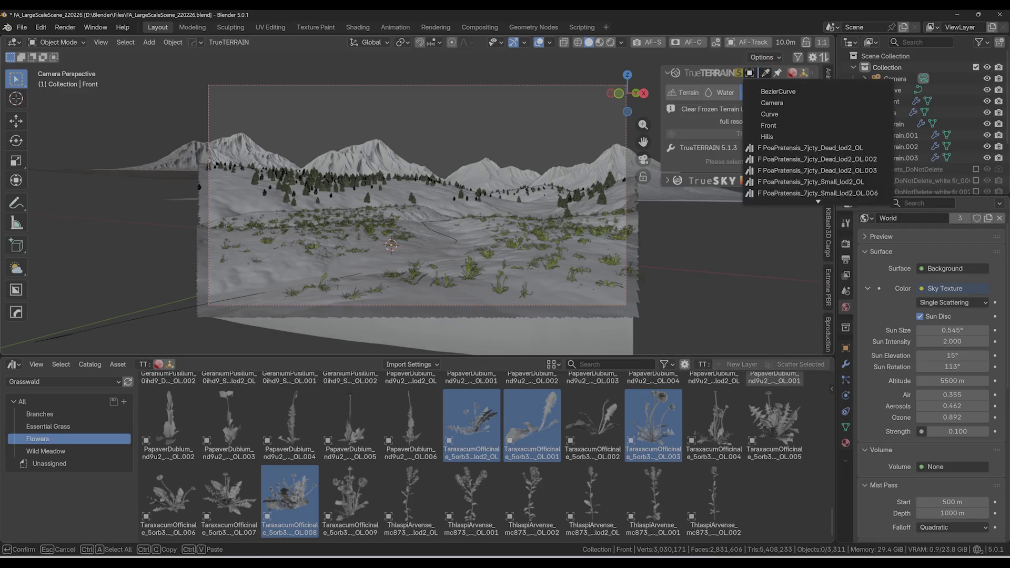
pyautogui.click(842, 125)
# Set the density target of Front's third scatter layer to 0.5
pyautogui.scroll(-3, 731, 279)
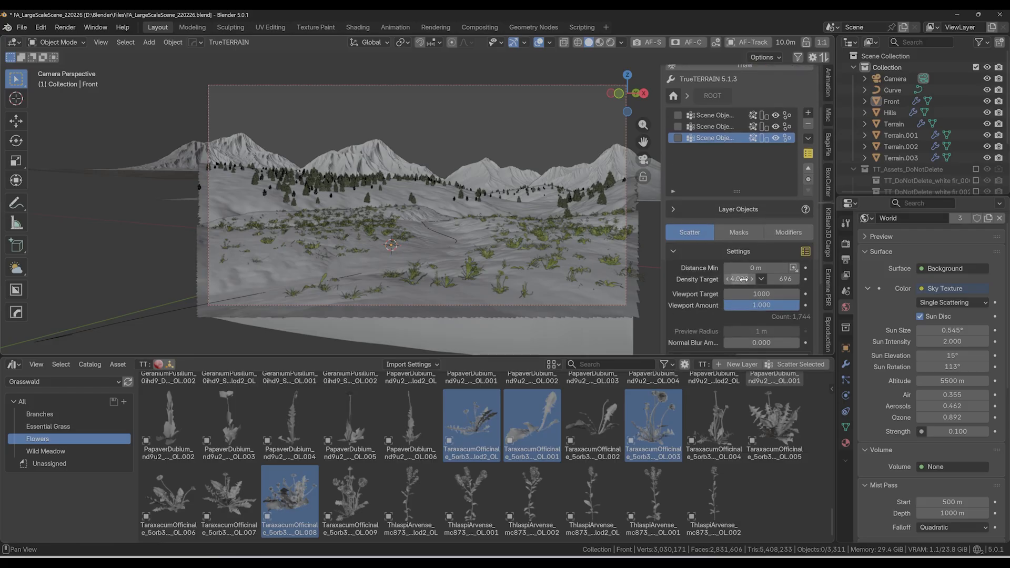
pyautogui.click(739, 279)
pyautogui.write('1')
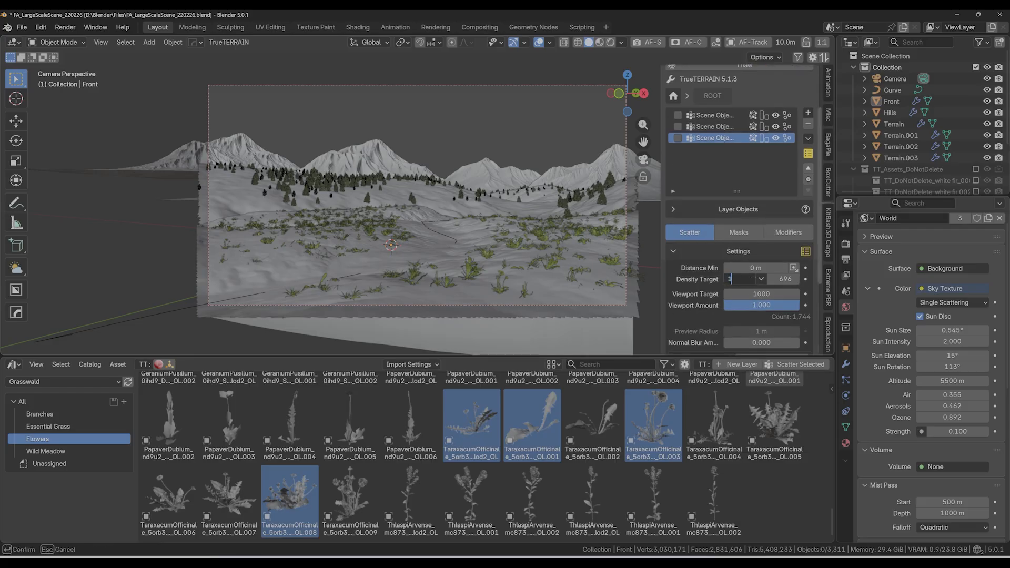
pyautogui.press('BackSpace')
pyautogui.write('0.5')
pyautogui.press('Return')
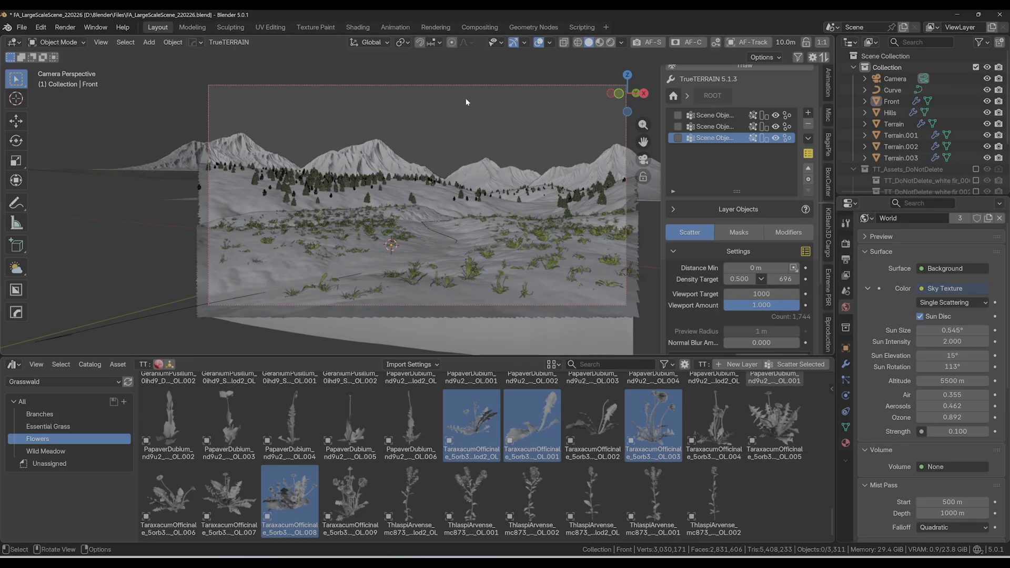
# Render the image from the camera, close the result window and remove the second scatter layer from Front
pyautogui.press('F12')
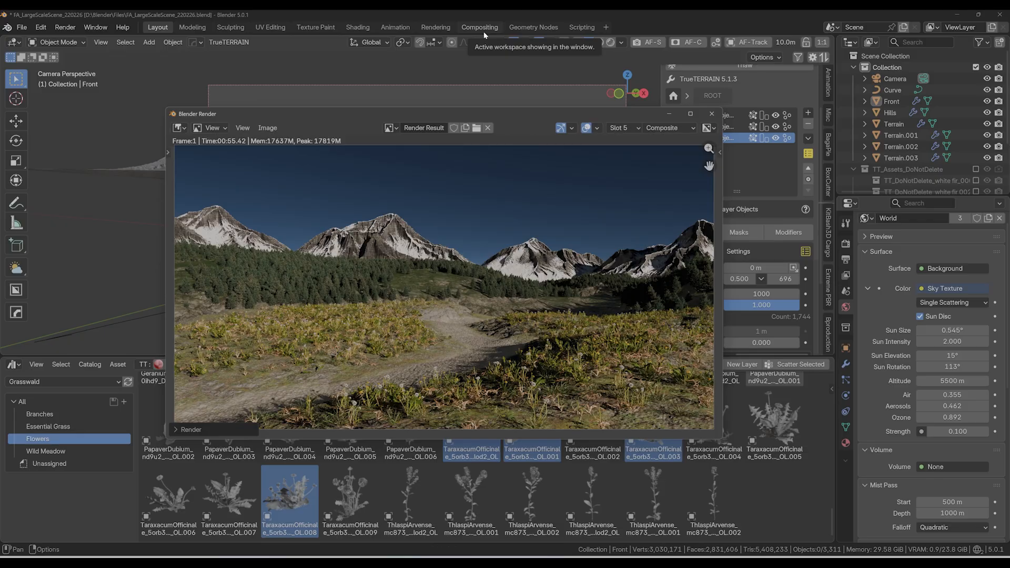
pyautogui.click(712, 113)
pyautogui.click(716, 127)
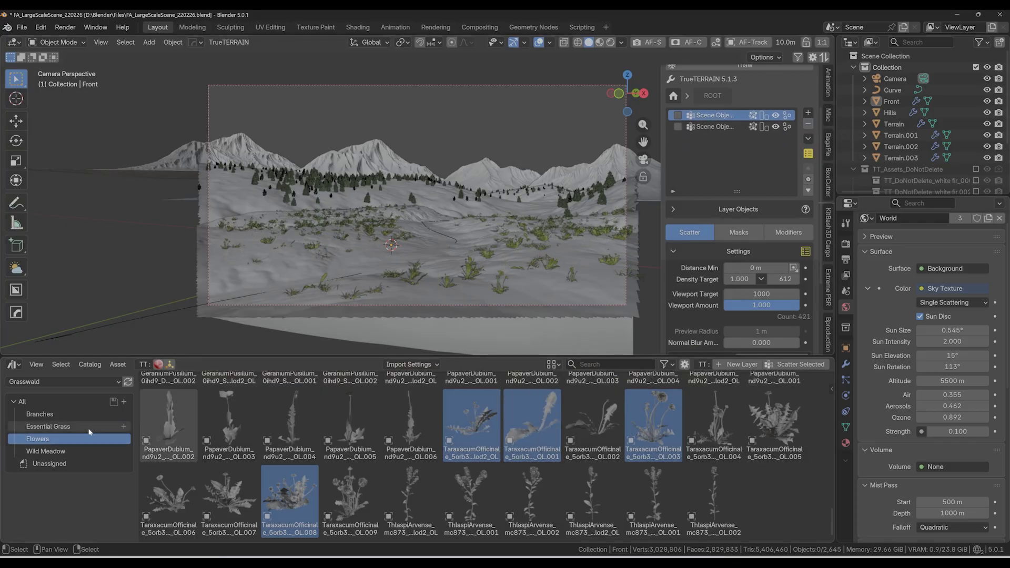
# Browse the Grasswald Wild Meadow and Essential Grass assets, and hide both remaining scatter layers on Front
pyautogui.click(59, 451)
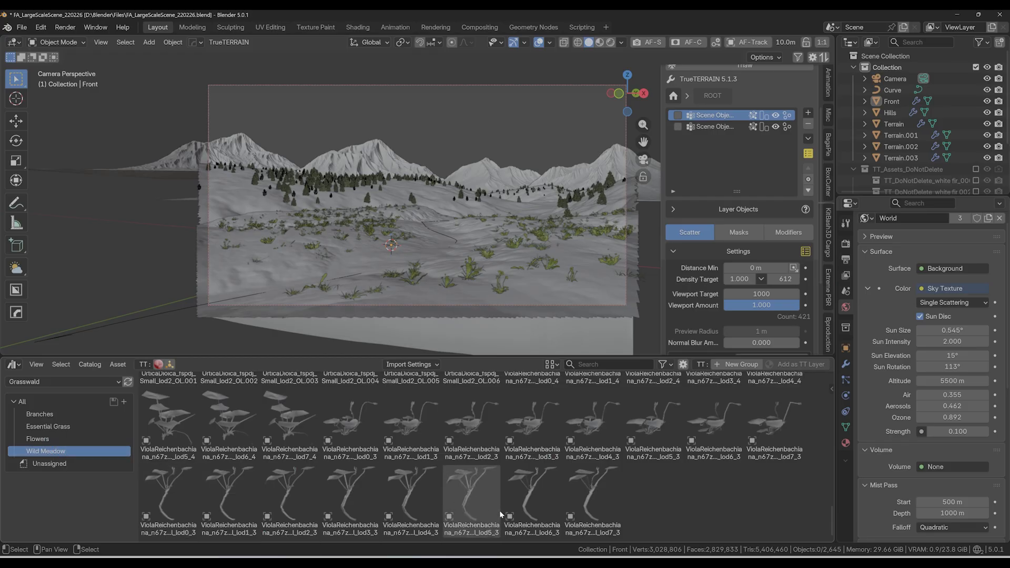
pyautogui.scroll(-10, 458, 484)
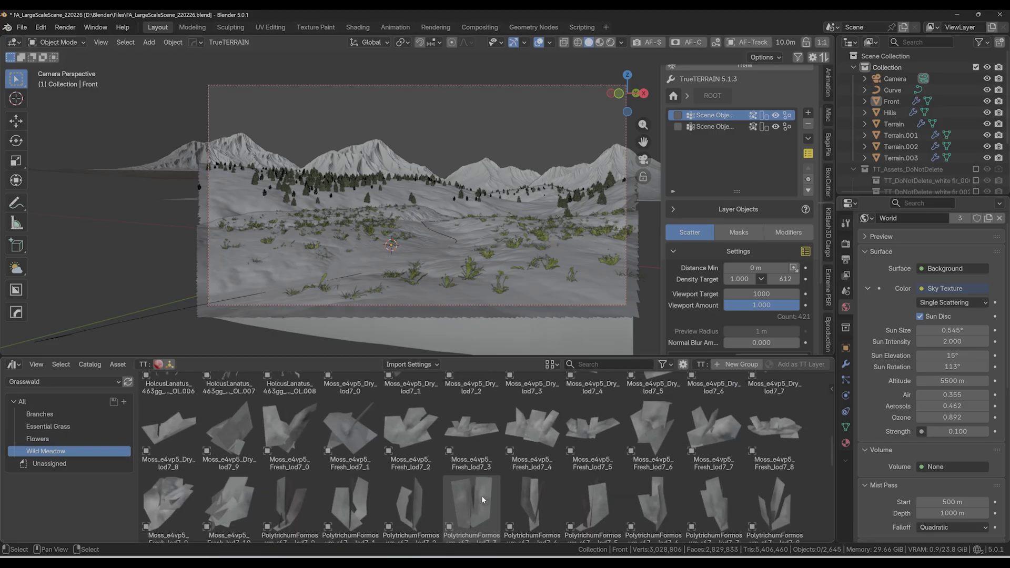
pyautogui.scroll(-5, 482, 494)
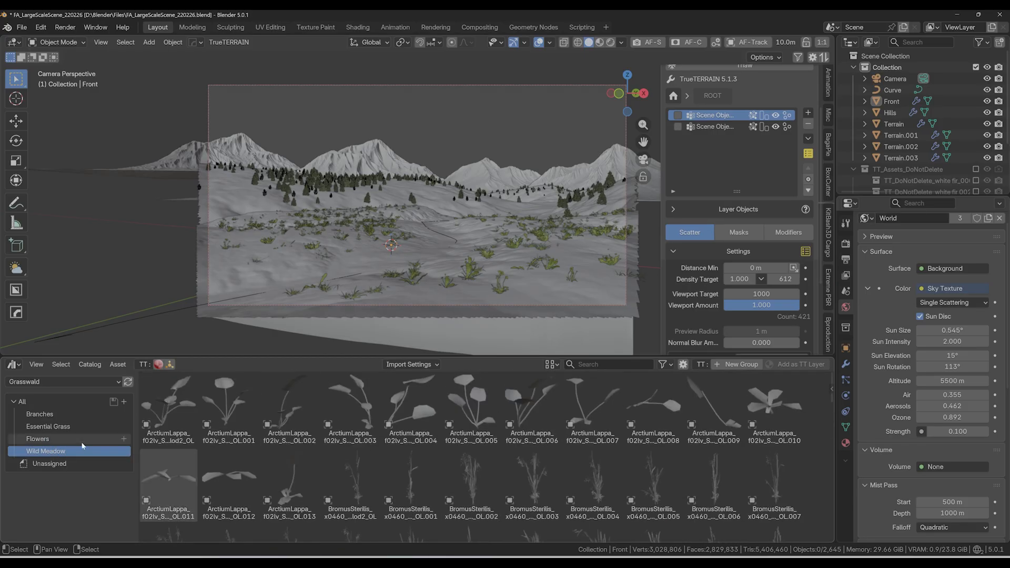
pyautogui.click(50, 426)
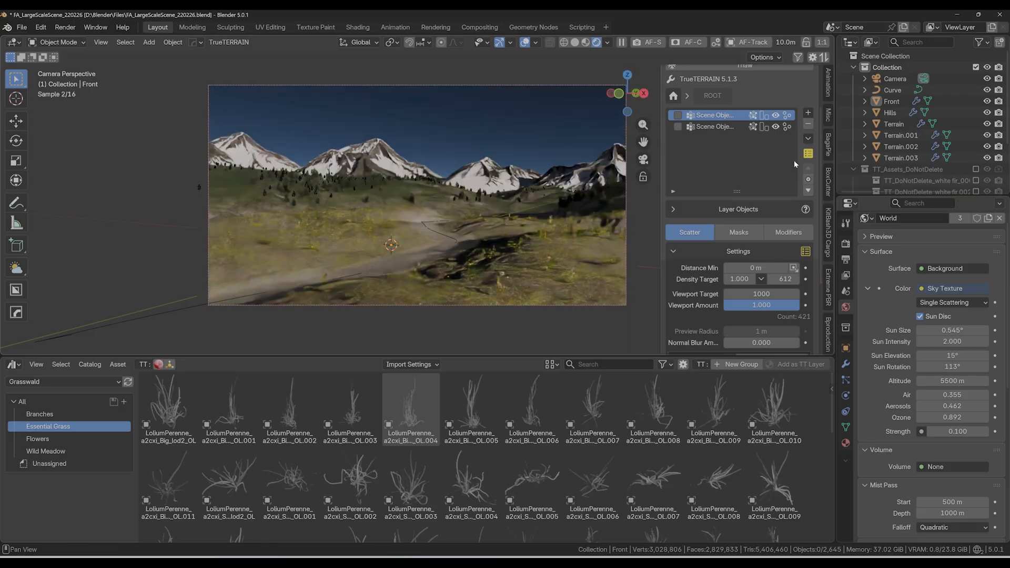
pyautogui.click(778, 118)
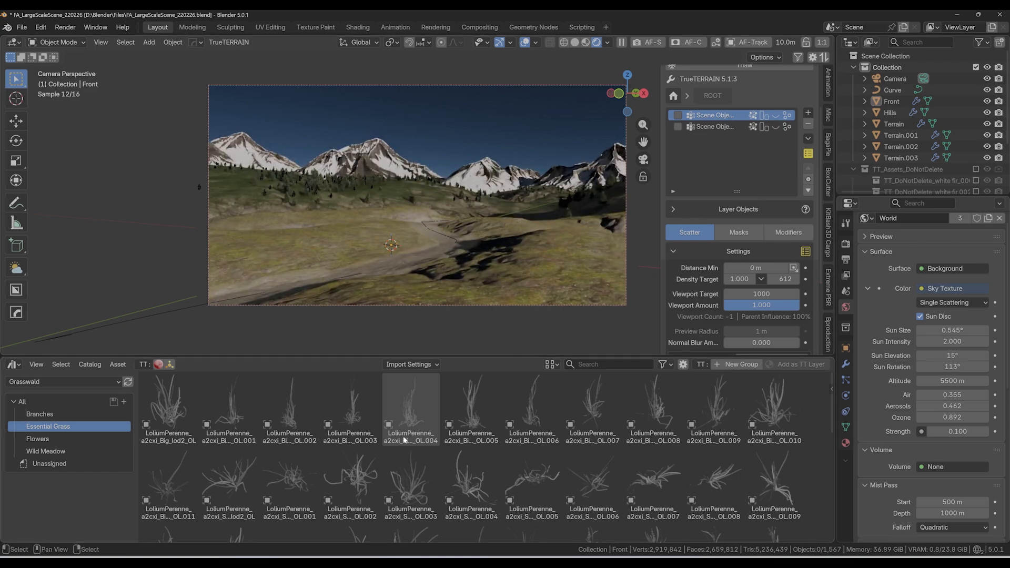
# Place the big LoliumPerenne OL.004 grass on the front terrain, scale it up for inspection and delete it
pyautogui.moveTo(404, 440); pyautogui.dragTo(531, 289)
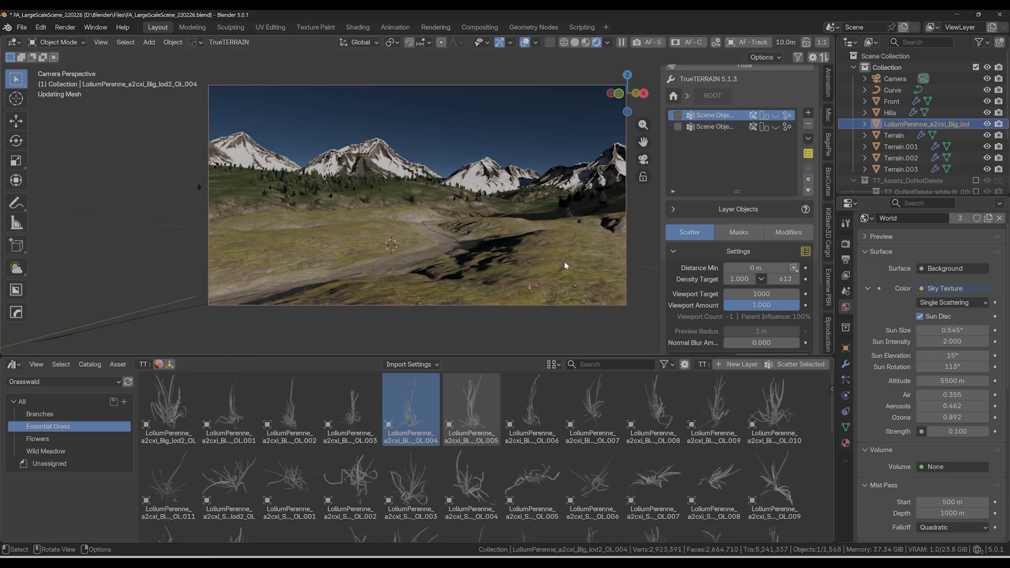
pyautogui.press('s')
pyautogui.click(650, 284)
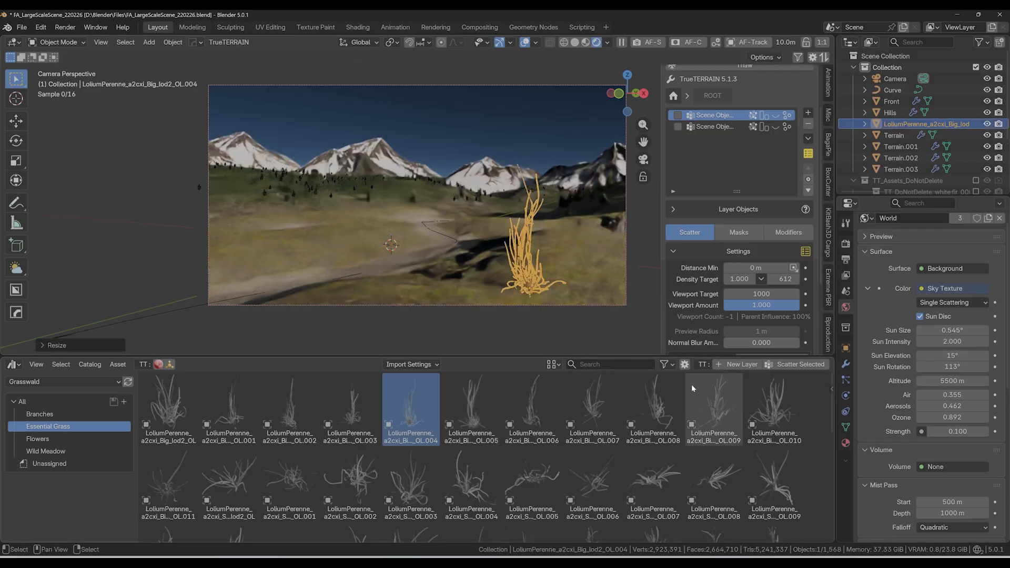
pyautogui.click(640, 279)
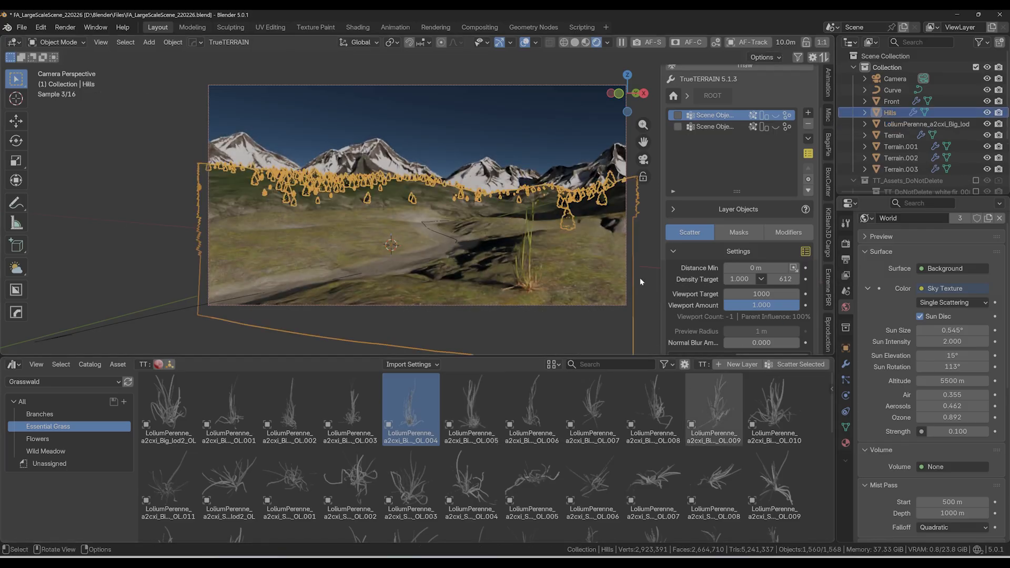
pyautogui.click(525, 287)
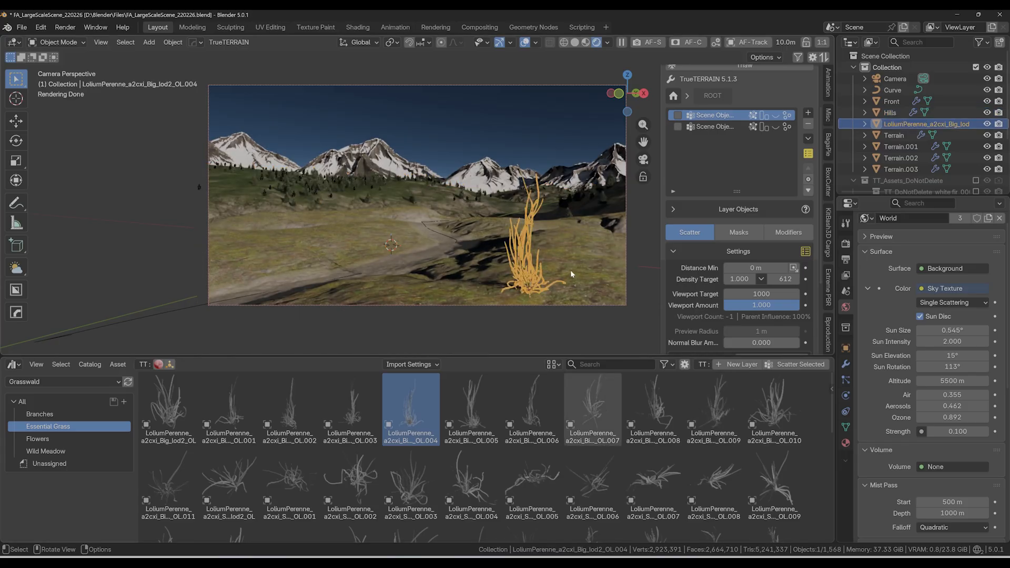
pyautogui.press('x')
pyautogui.press('Return')
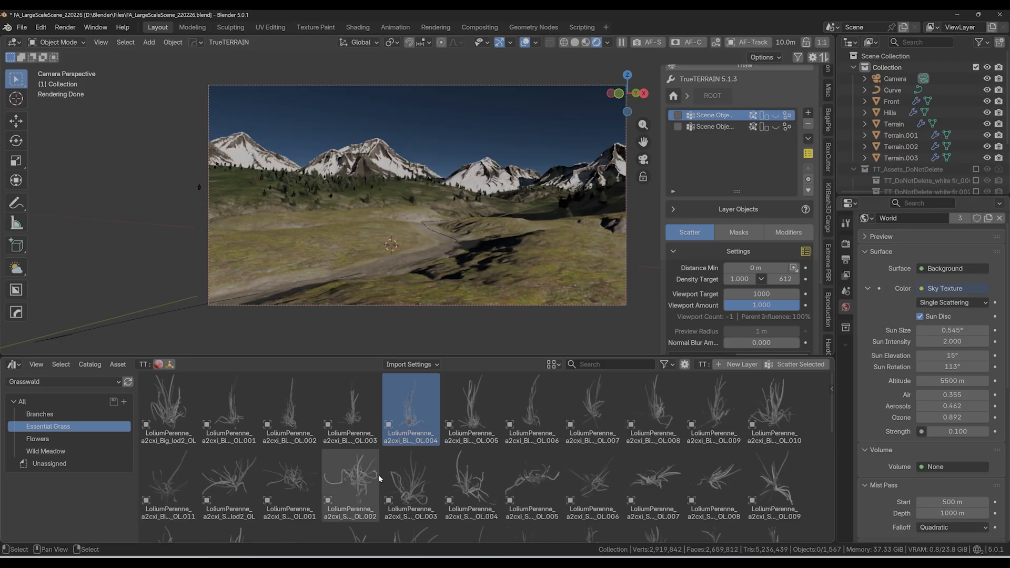
# Check the Vegetation library's unassigned assets, and switch to the Grasses catalog of The Plant Library 2.001
pyautogui.scroll(-3, 378, 474)
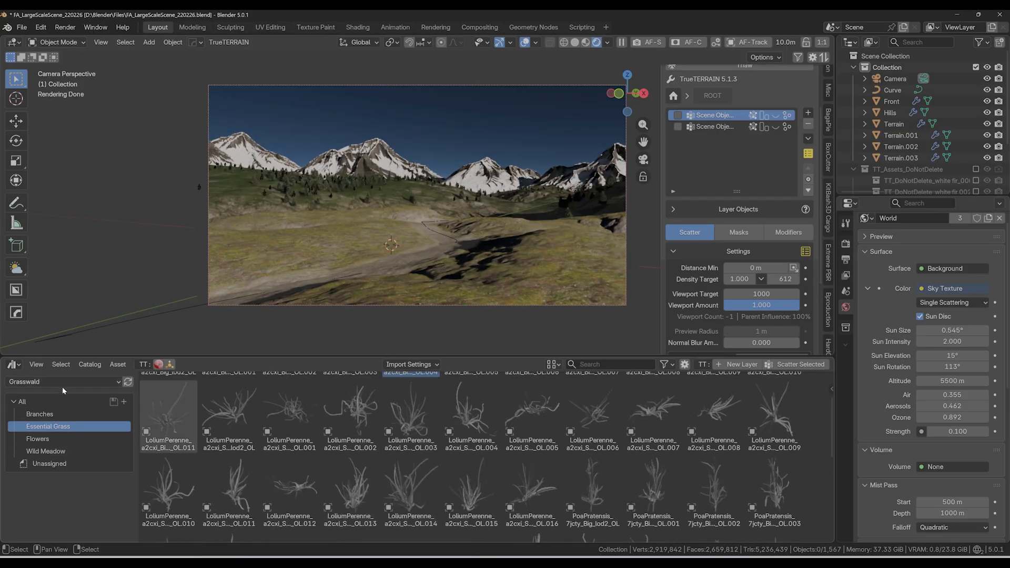
pyautogui.click(62, 385)
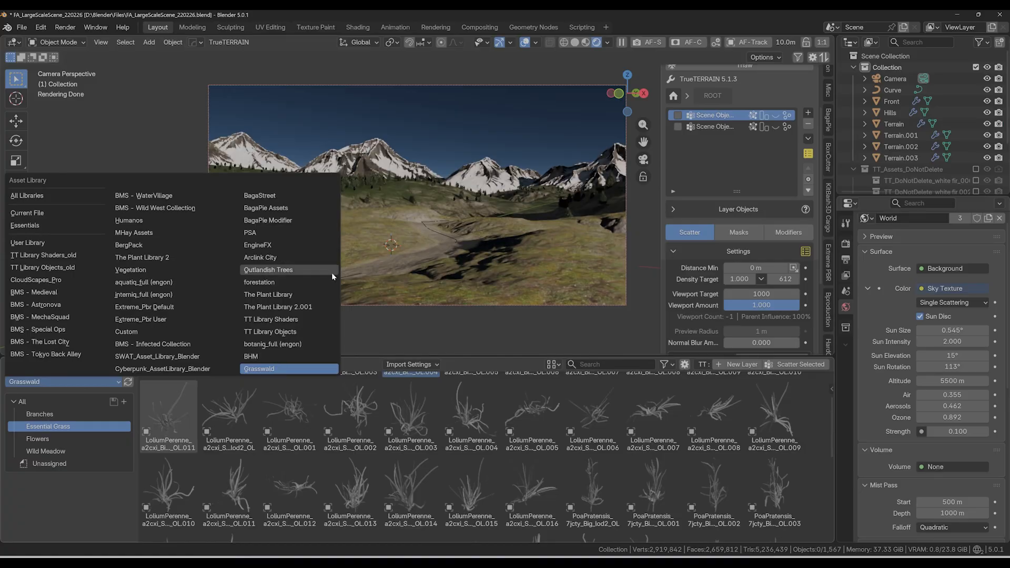
pyautogui.click(141, 270)
pyautogui.click(50, 414)
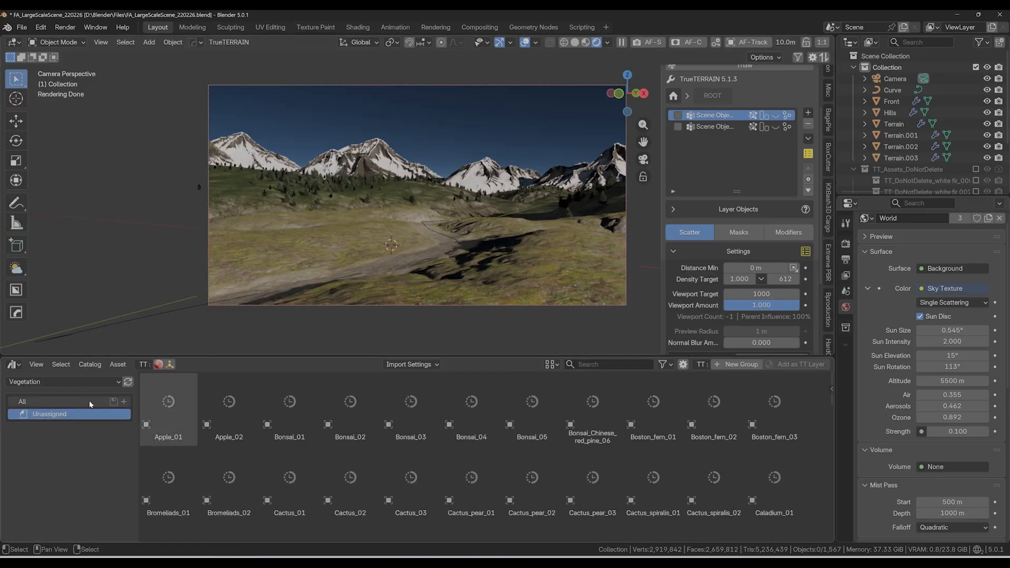
pyautogui.click(64, 381)
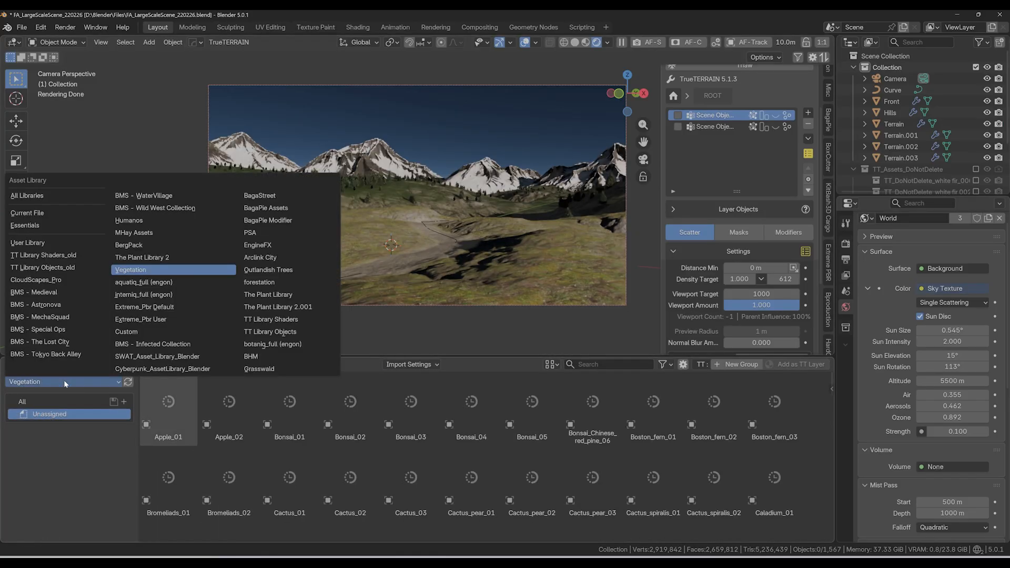
pyautogui.click(283, 307)
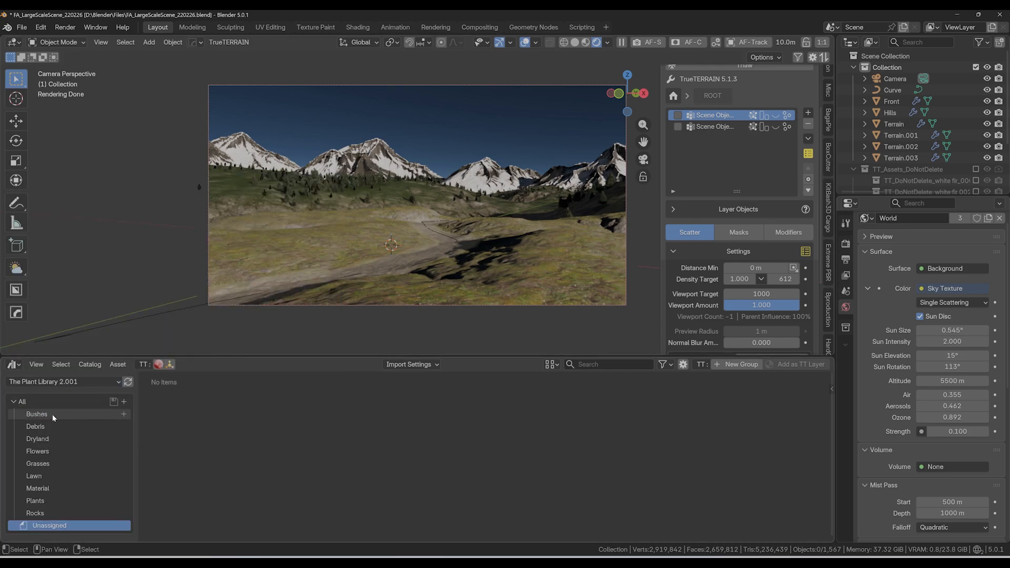
pyautogui.click(51, 463)
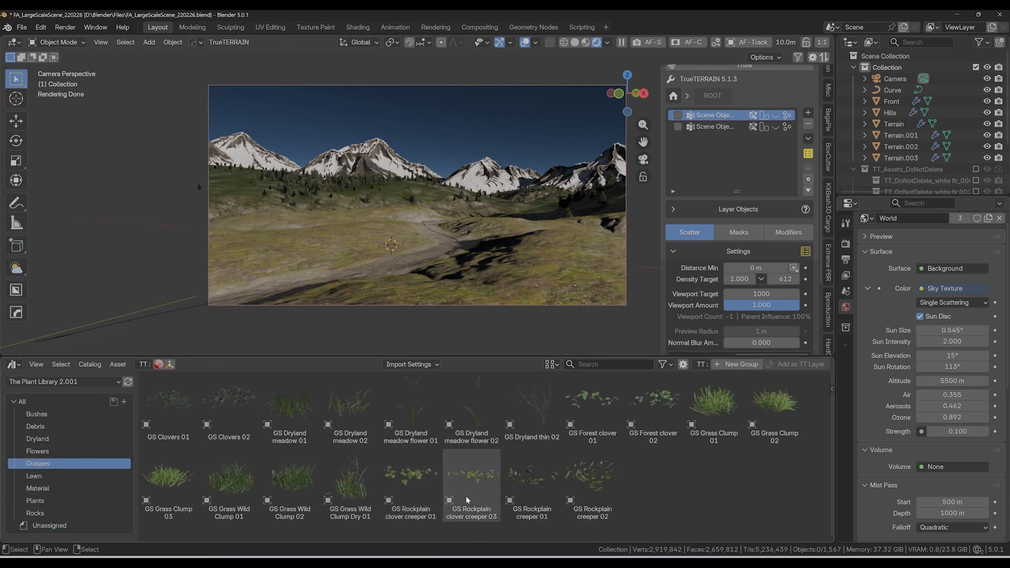
# Scatter GS Dryland meadow 02 and GS Dryland thin 02 on the Front terrain in a new scatter layer
pyautogui.click(354, 406)
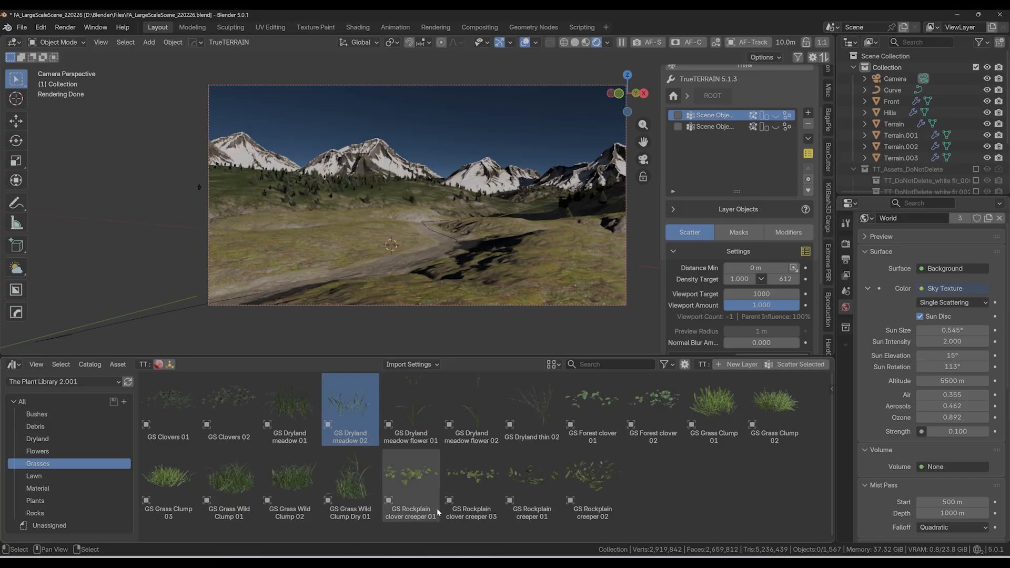
pyautogui.keyDown('ctrl'); pyautogui.click(538, 413); pyautogui.keyUp('ctrl')
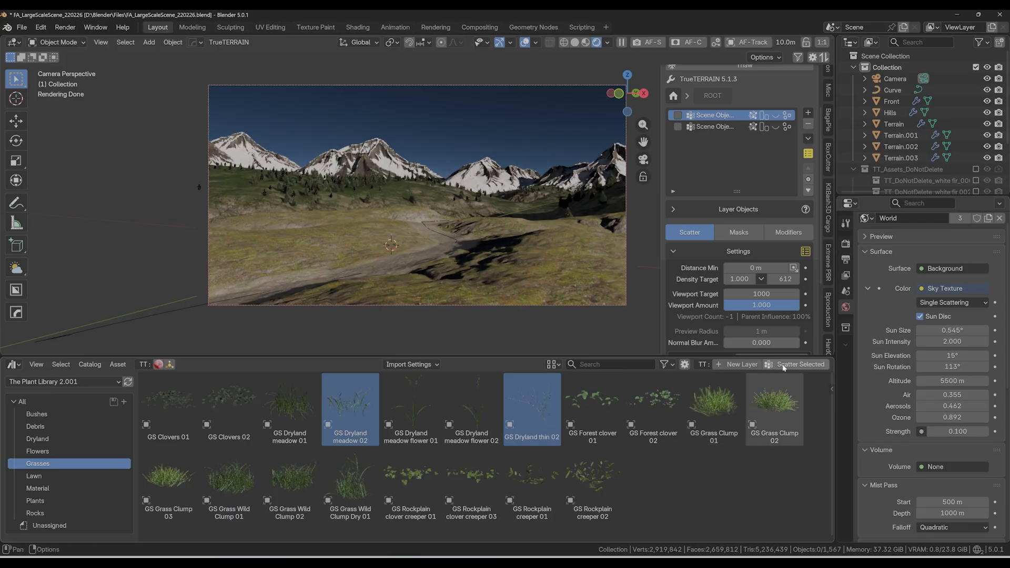
pyautogui.click(731, 370)
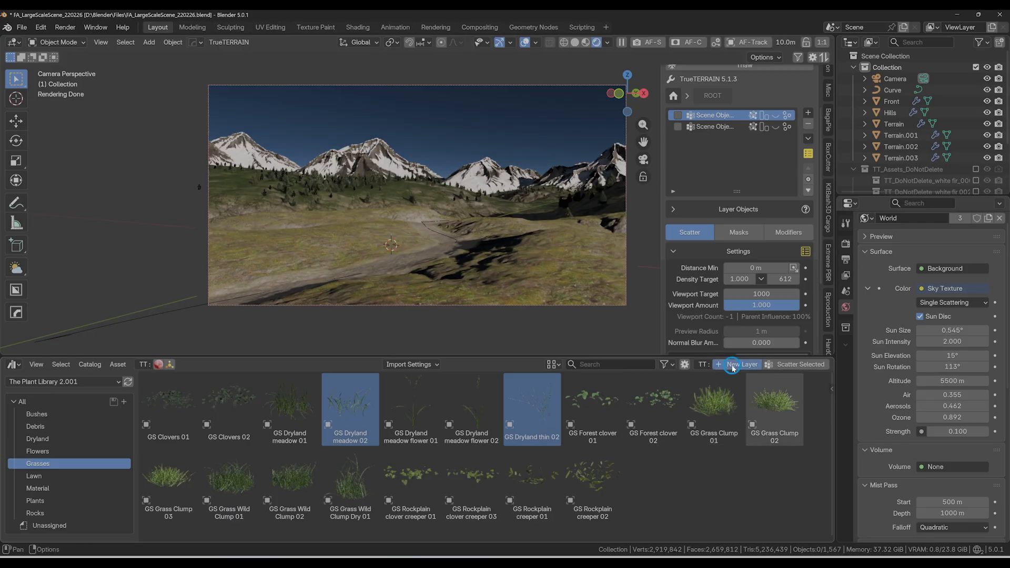
pyautogui.click(798, 370)
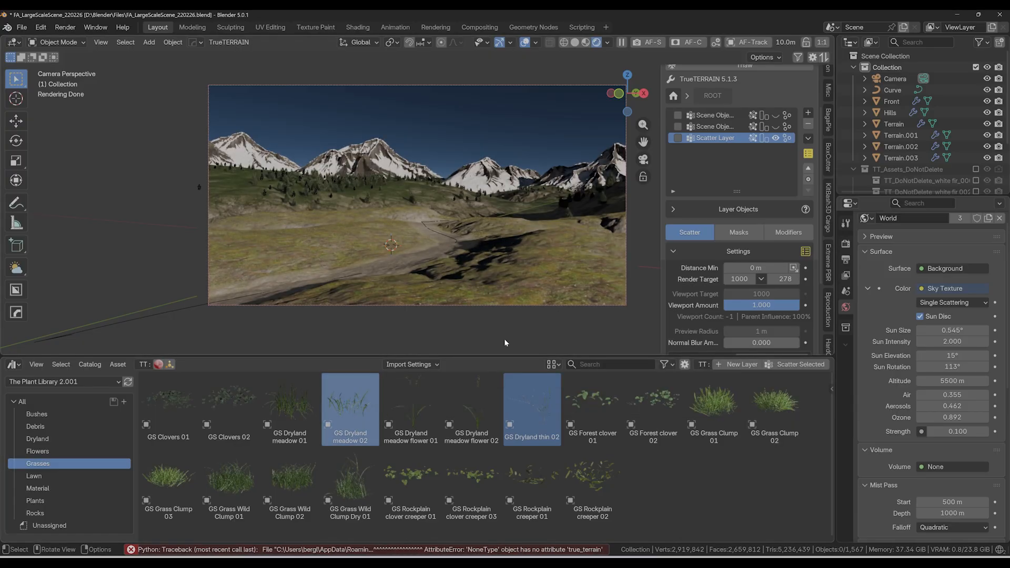
pyautogui.click(570, 299)
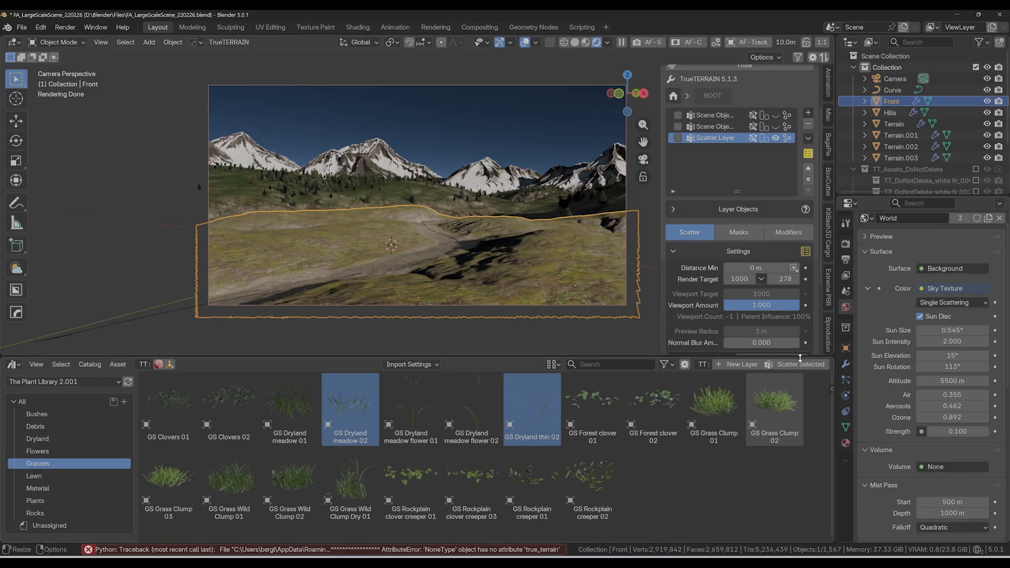
pyautogui.click(791, 367)
# Add an Attribute Mask with default presets to the new dryland layer and set its attribute to Grass
pyautogui.click(739, 233)
pyautogui.click(808, 261)
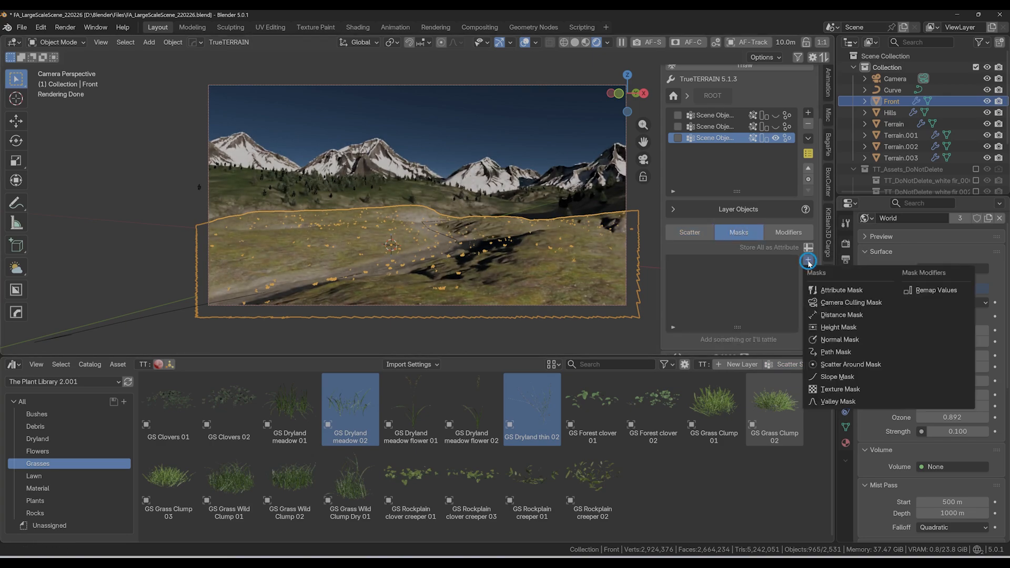
pyautogui.click(841, 290)
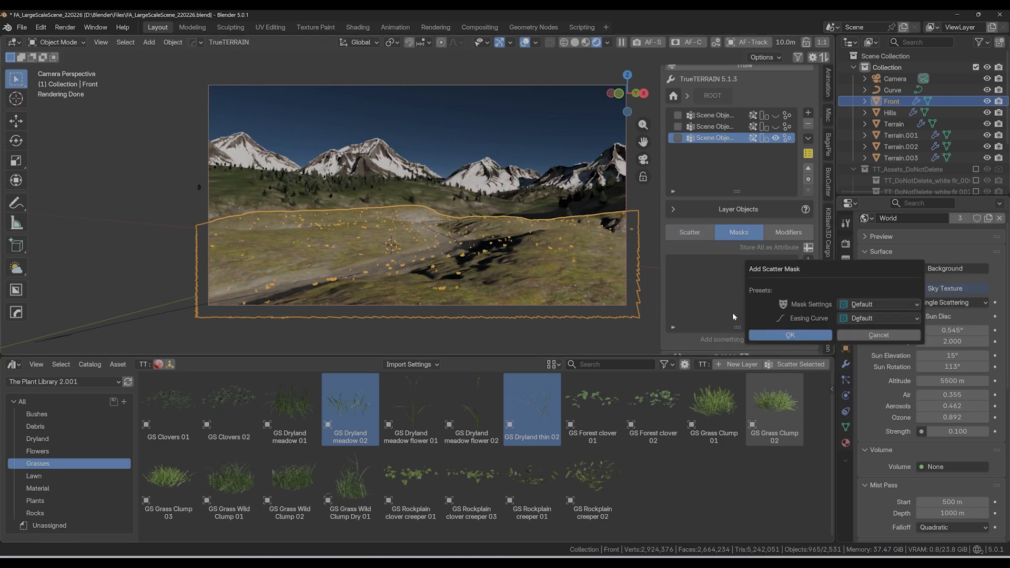
pyautogui.press('Return')
pyautogui.scroll(-3, 740, 310)
pyautogui.click(732, 328)
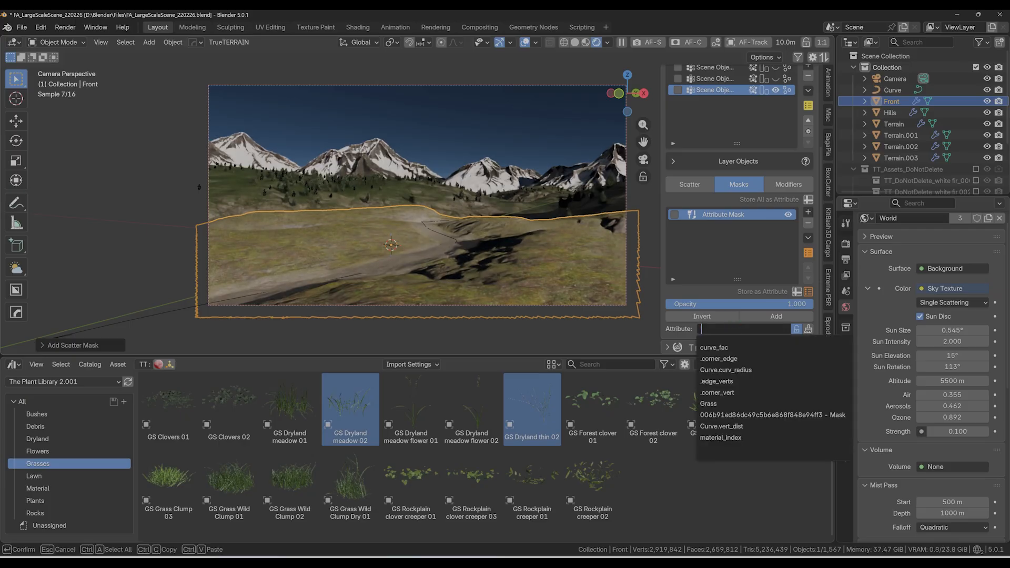
pyautogui.click(726, 404)
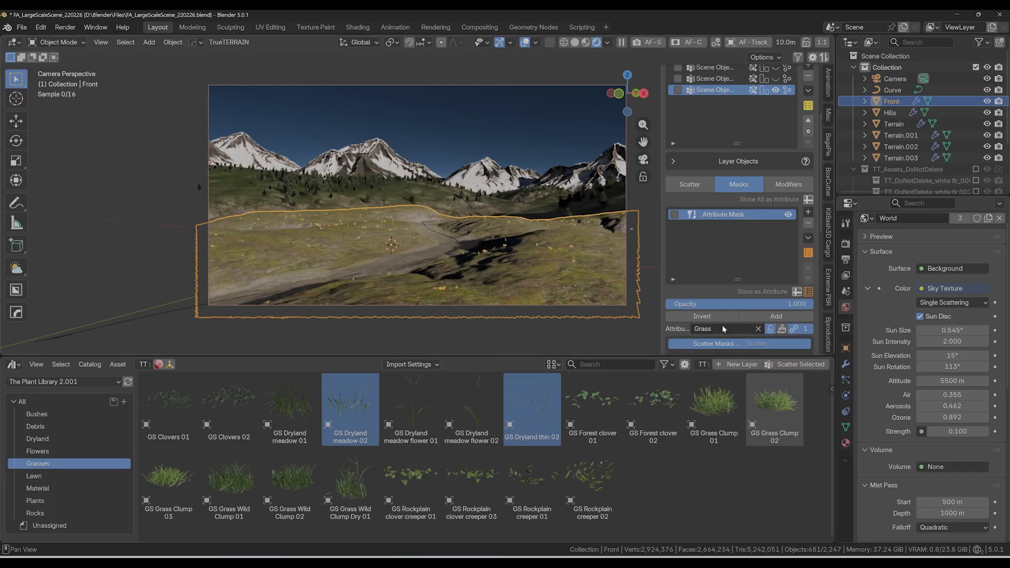
# Enlarge the 3D viewport over the asset browser and set the dryland layer's scatter scale to 3.7
pyautogui.moveTo(611, 356); pyautogui.dragTo(613, 552)
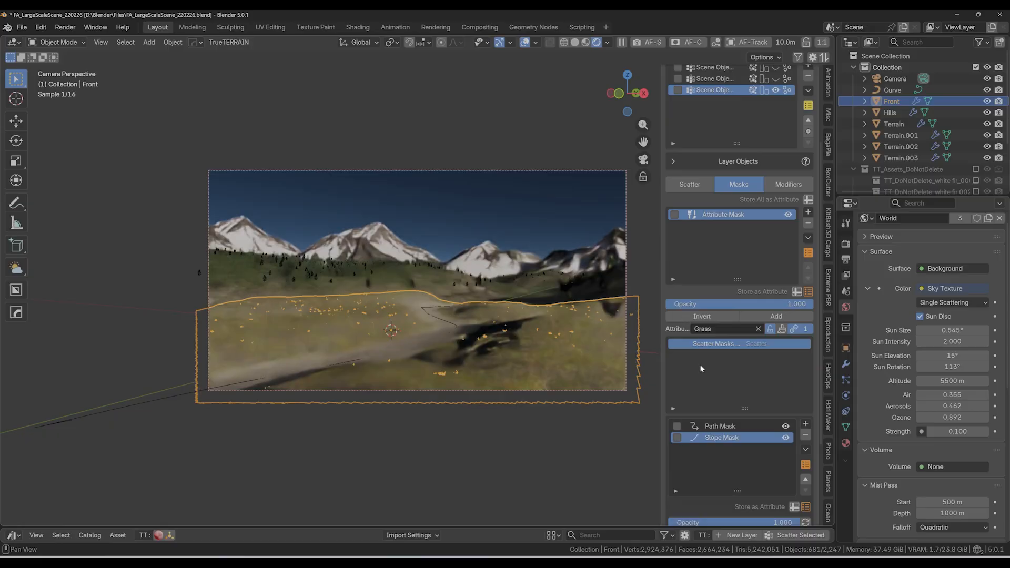
pyautogui.click(691, 185)
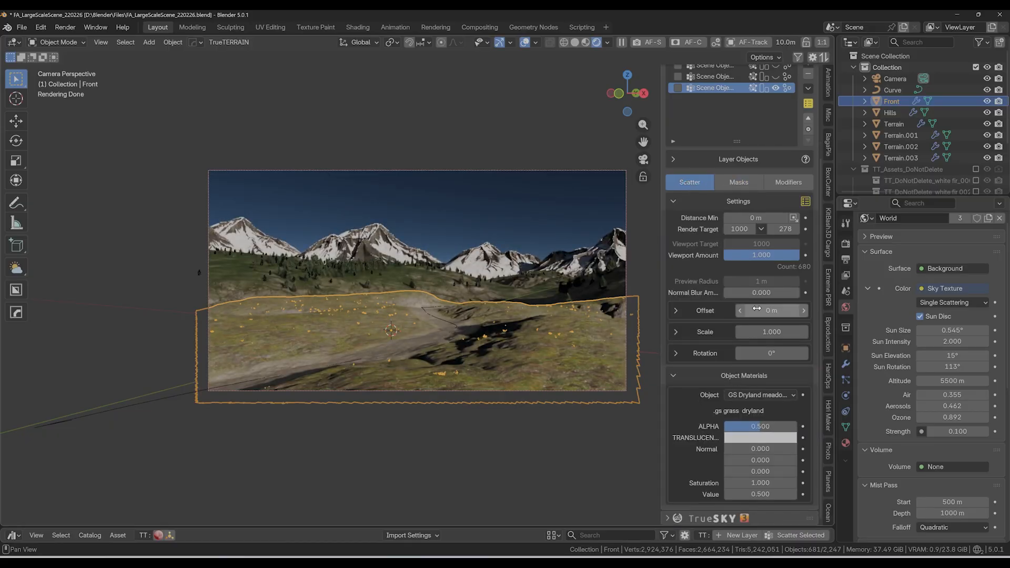
pyautogui.moveTo(772, 331); pyautogui.dragTo(795, 332)
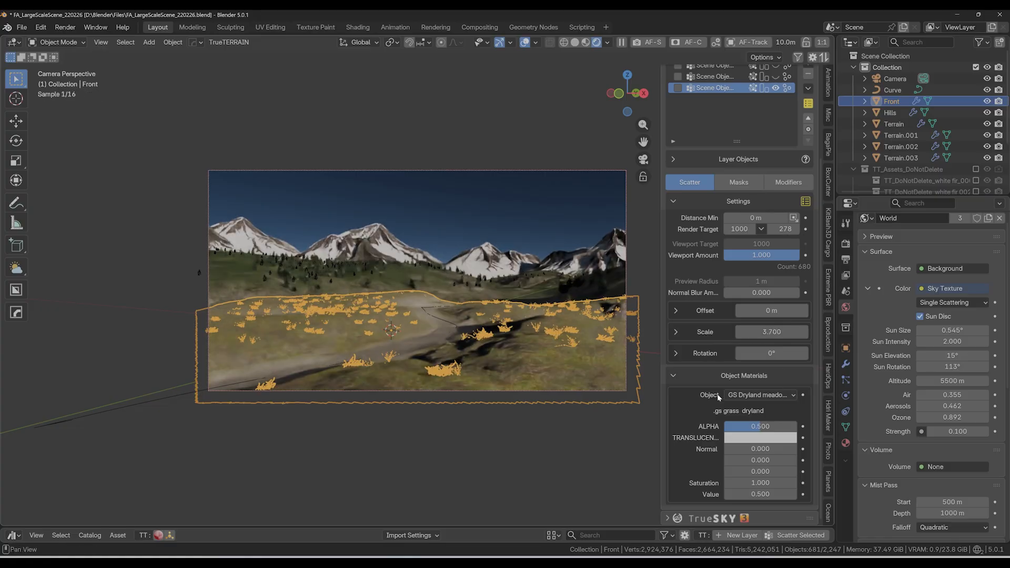
# Switch the Front dryland layer's render target to Density and set the density to 2
pyautogui.hotkey('alt', 'a')
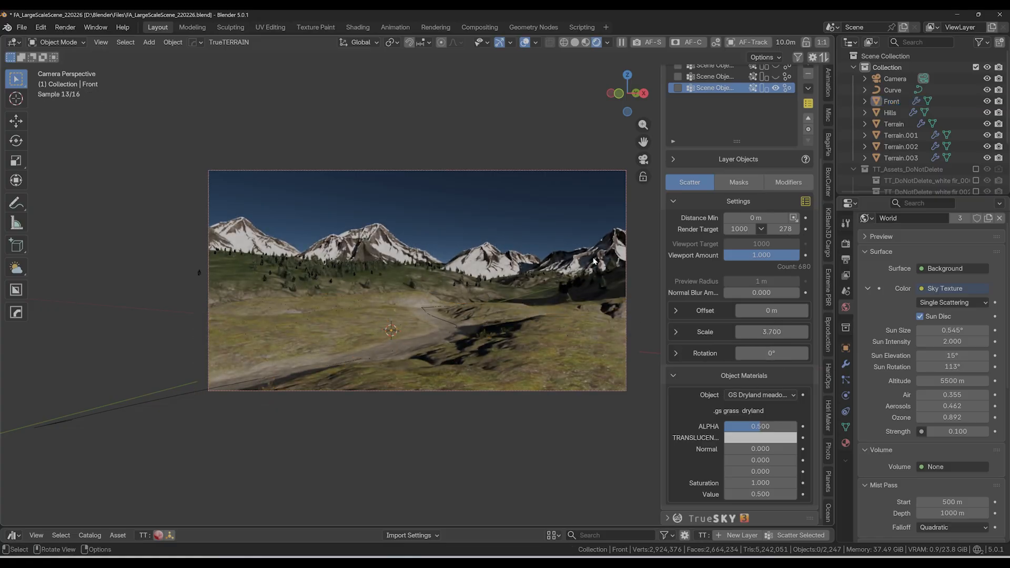
pyautogui.click(589, 345)
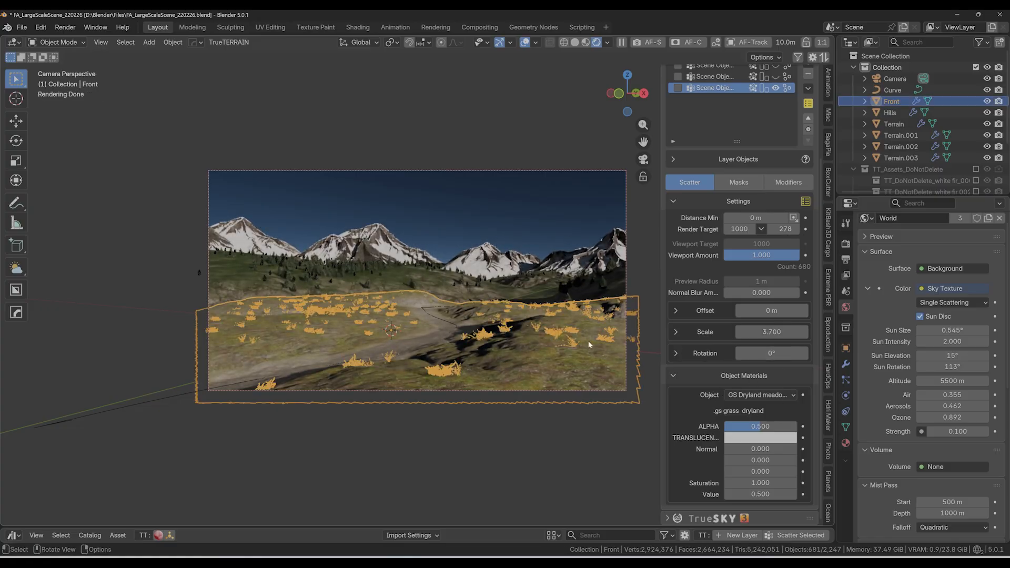
pyautogui.click(762, 229)
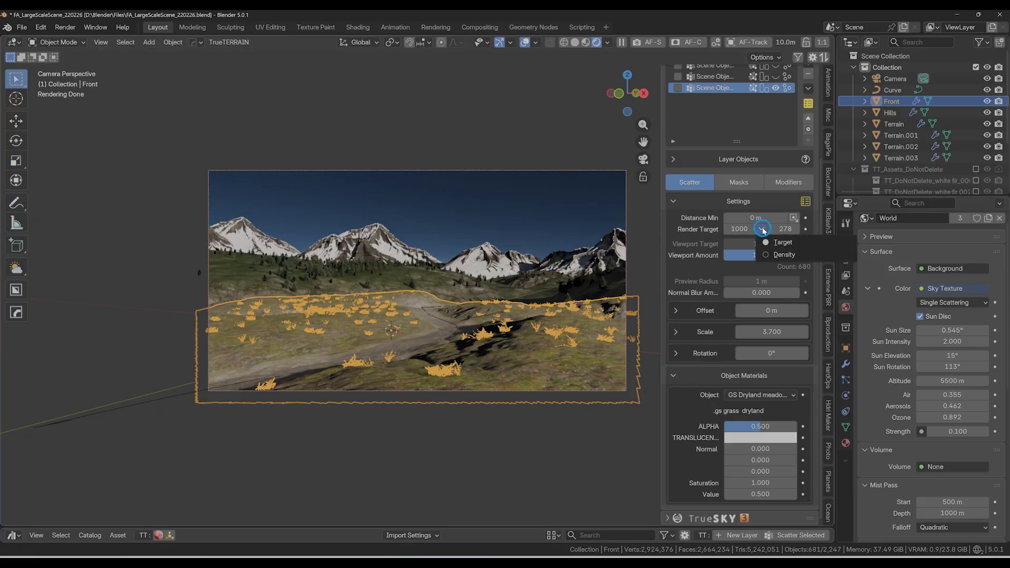
pyautogui.click(768, 255)
pyautogui.doubleClick(737, 229)
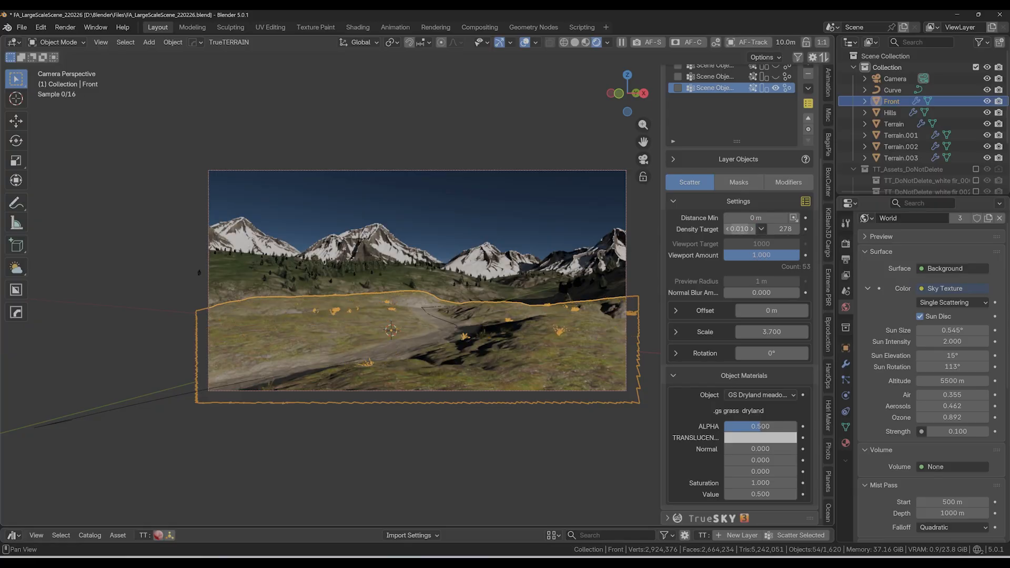
pyautogui.write('2')
pyautogui.press('Return')
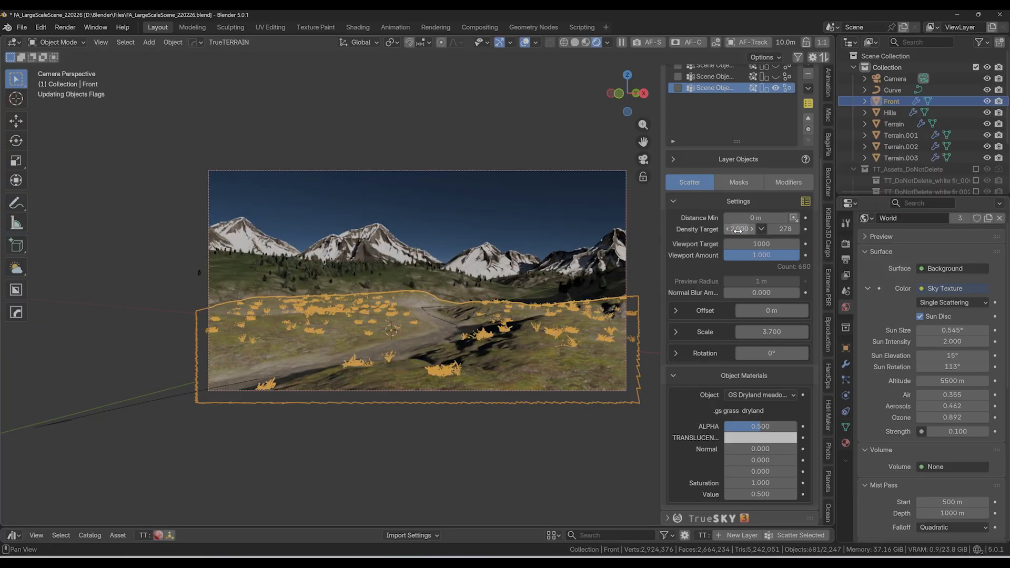
# Set the Slope Factor of the Slope Mask within the dryland layer's Grass attribute to 0.276
pyautogui.click(745, 183)
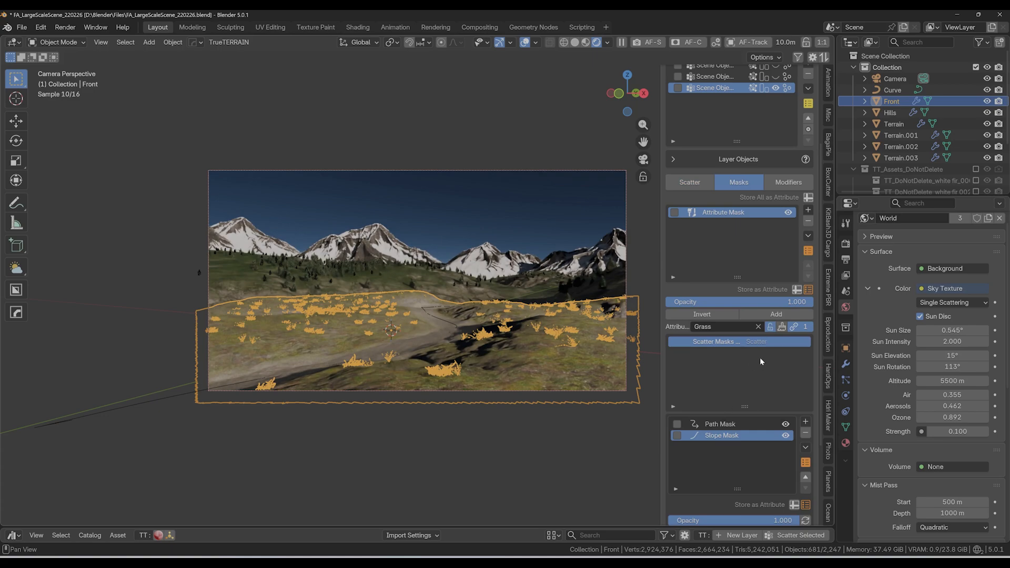
pyautogui.scroll(-4, 726, 437)
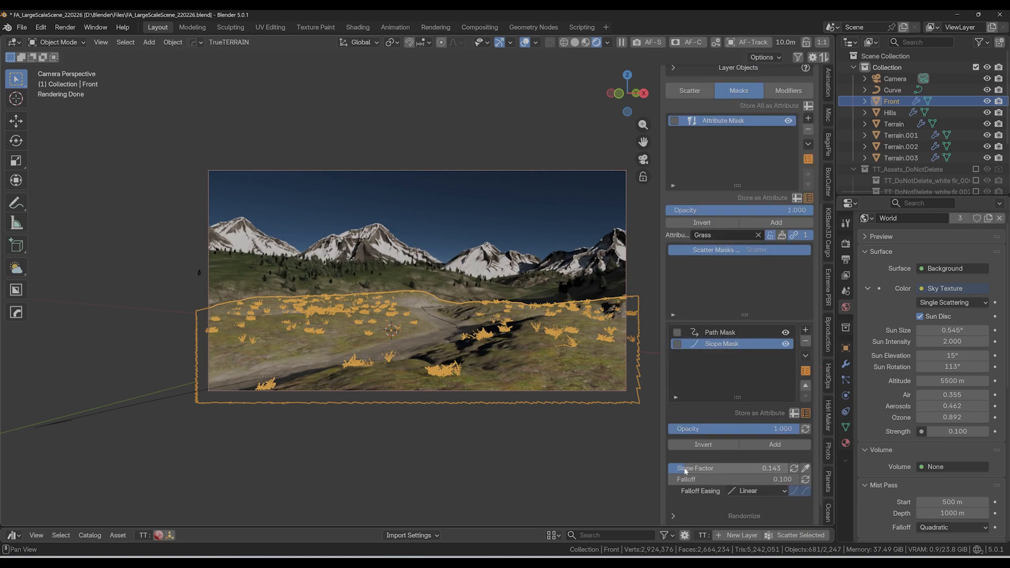
pyautogui.moveTo(685, 469); pyautogui.dragTo(720, 478)
pyautogui.click(500, 193)
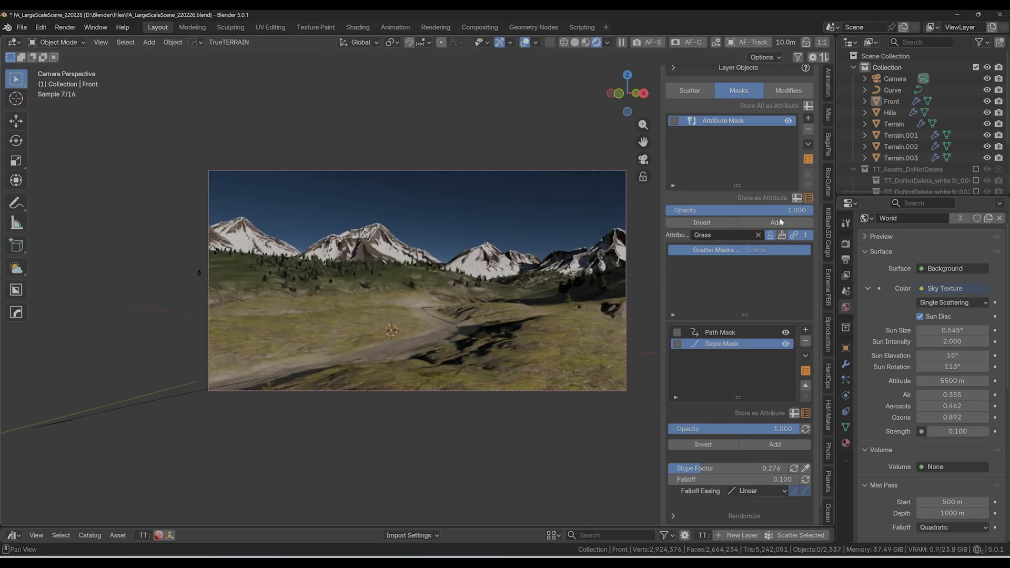
# Make all three scatter layers on Front visible, test-render the scene, and close the render window
pyautogui.scroll(7, 781, 222)
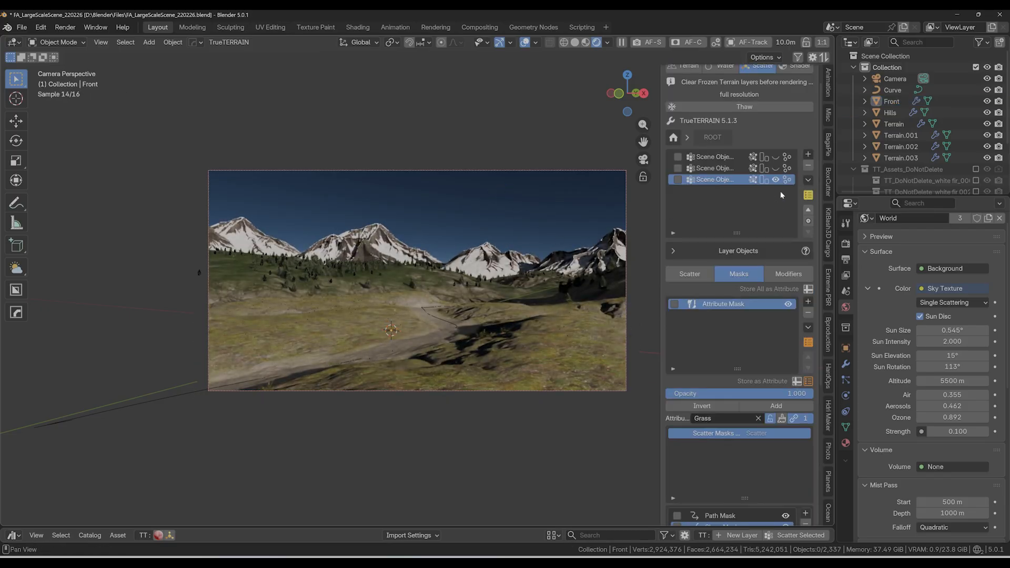
pyautogui.click(776, 158)
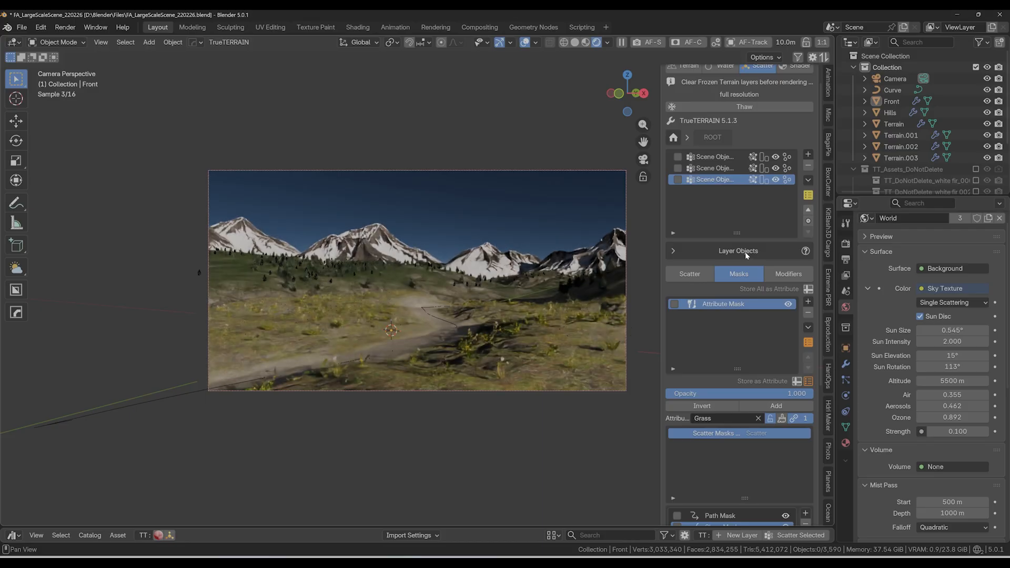
pyautogui.click(775, 180)
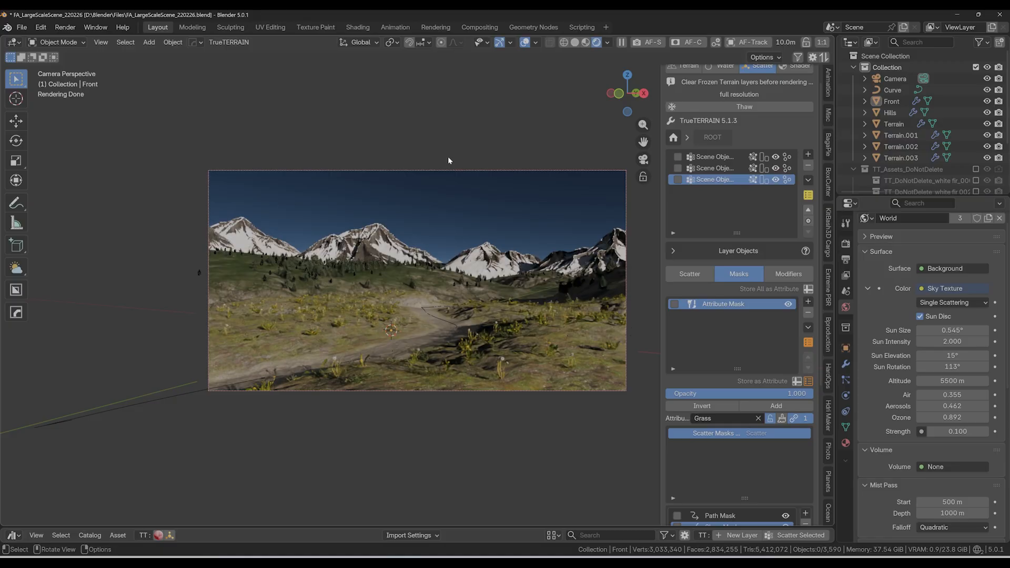
pyautogui.press('F12')
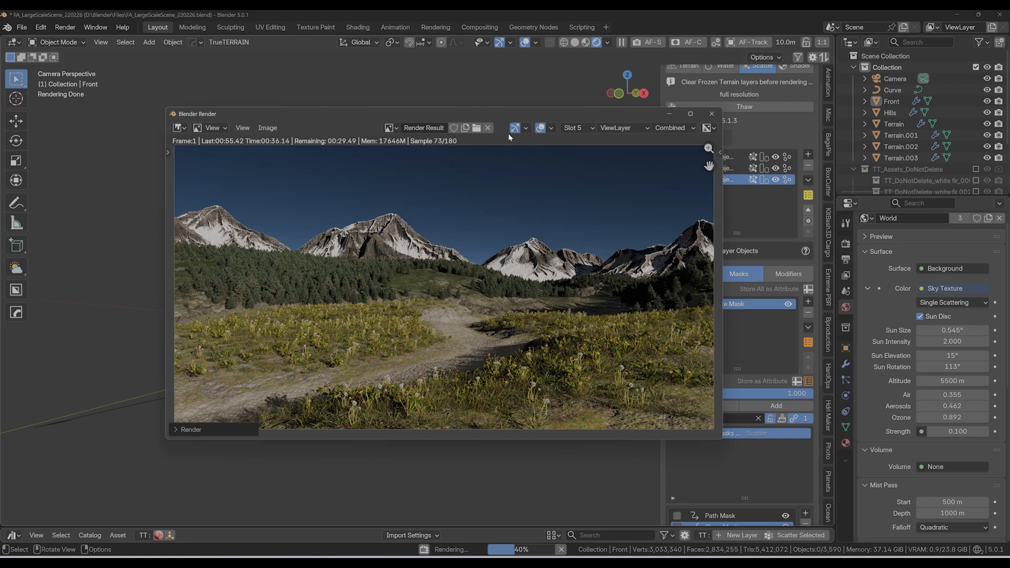
pyautogui.click(712, 114)
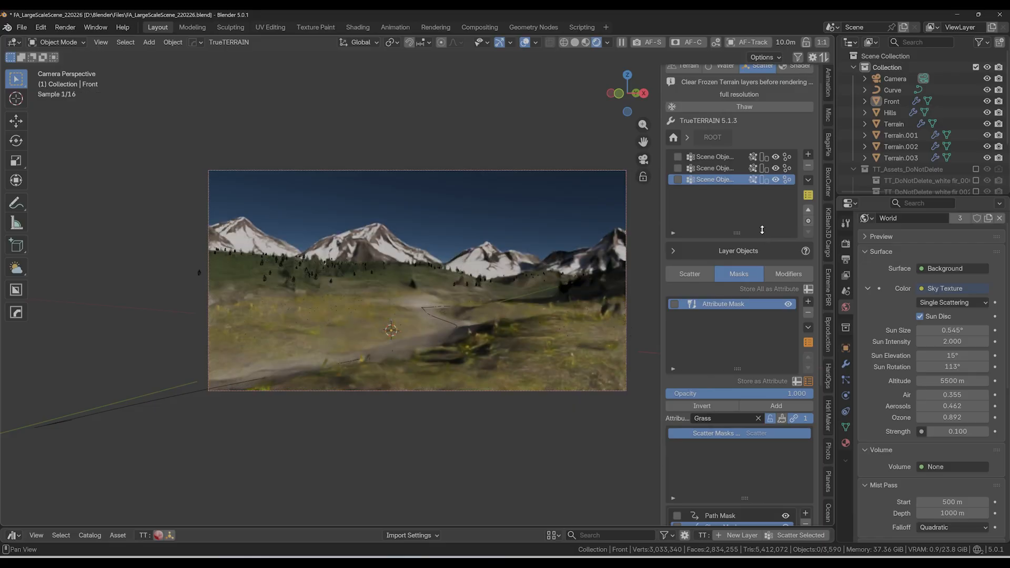
# Display all three Front scatter layers as proxies, and open the Objects catalog of TT Library Objects in an enlarged asset browser
pyautogui.moveTo(787, 179); pyautogui.dragTo(787, 157)
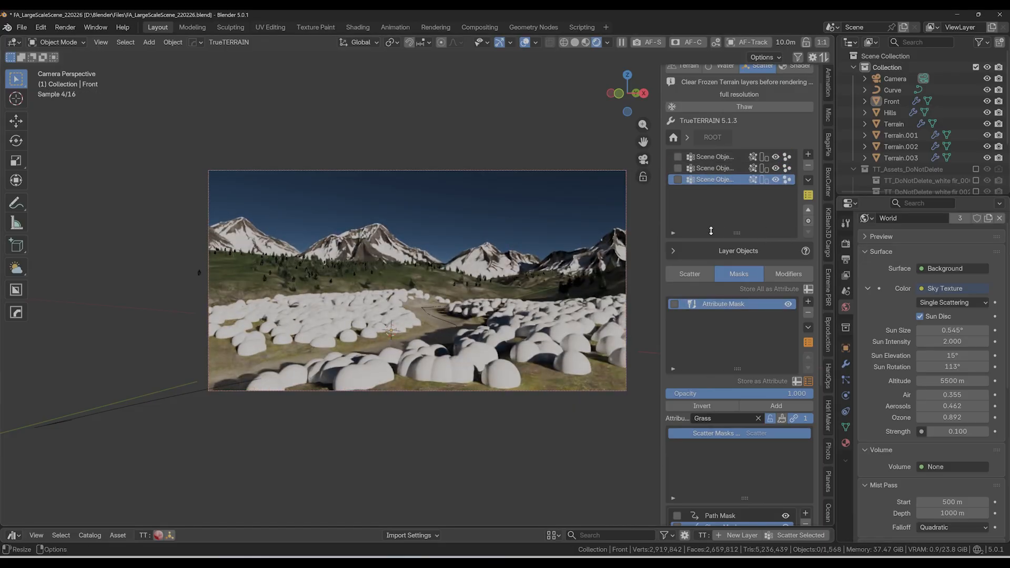
pyautogui.moveTo(325, 526); pyautogui.dragTo(275, 416)
pyautogui.moveTo(70, 445); pyautogui.dragTo(62, 421)
pyautogui.click(57, 401)
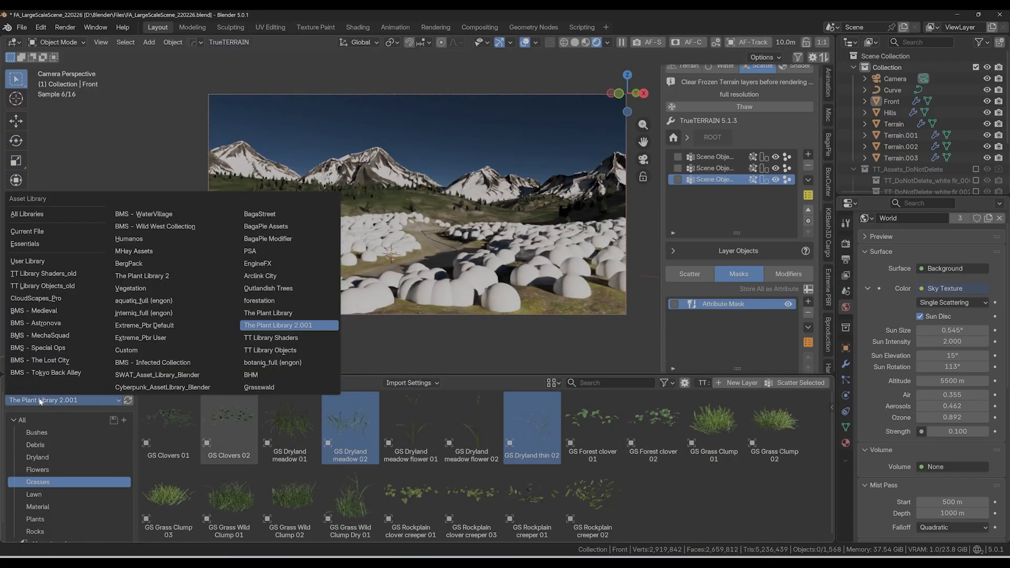
pyautogui.click(54, 401)
pyautogui.click(293, 352)
pyautogui.click(47, 434)
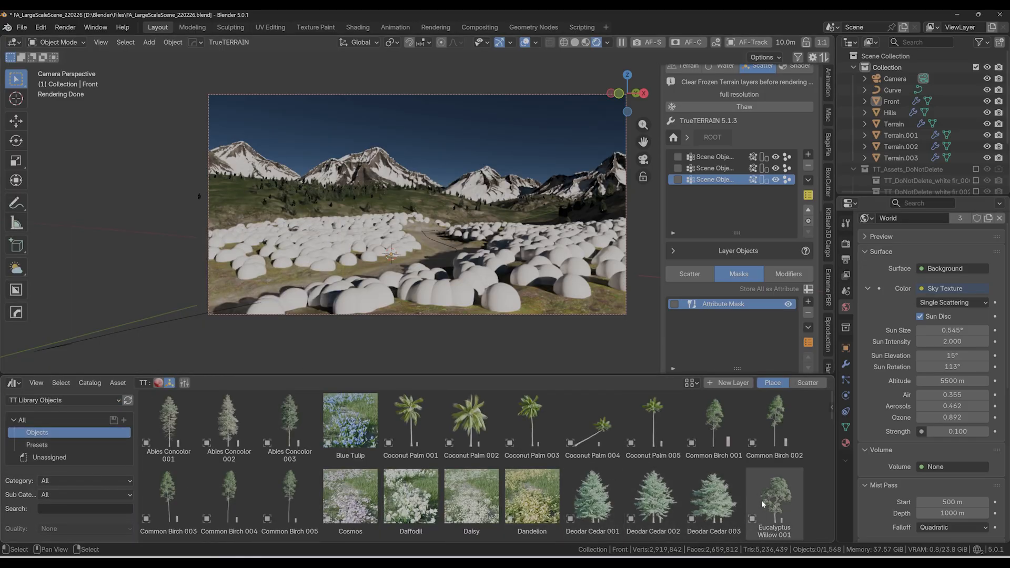
# Find Robinia Pseudoacacia 004 among the TT Library Objects and place it on the Front terrain at the right edge of the camera frame
pyautogui.scroll(-5, 763, 504)
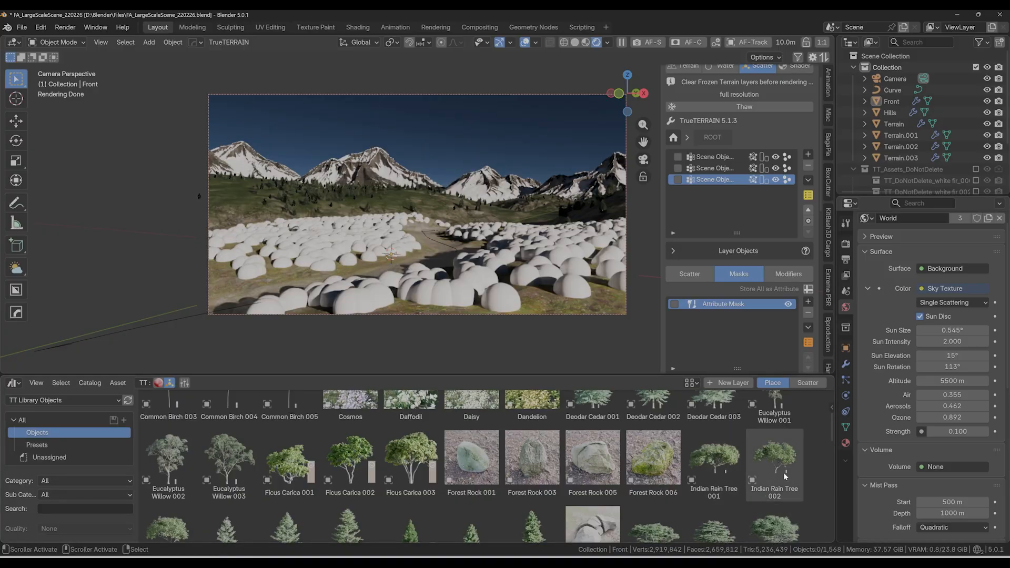
pyautogui.scroll(-2, 784, 472)
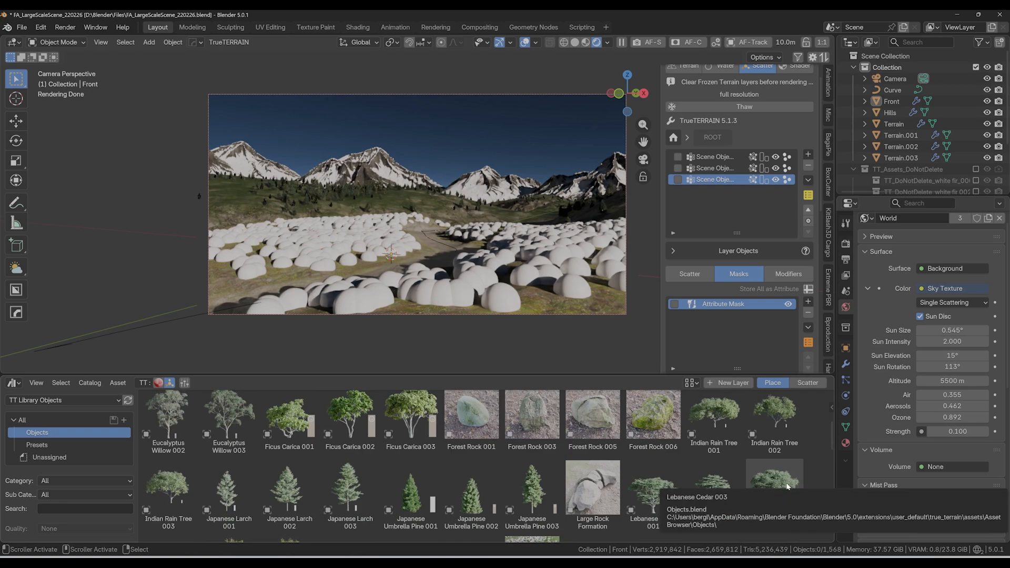
pyautogui.scroll(-2, 778, 479)
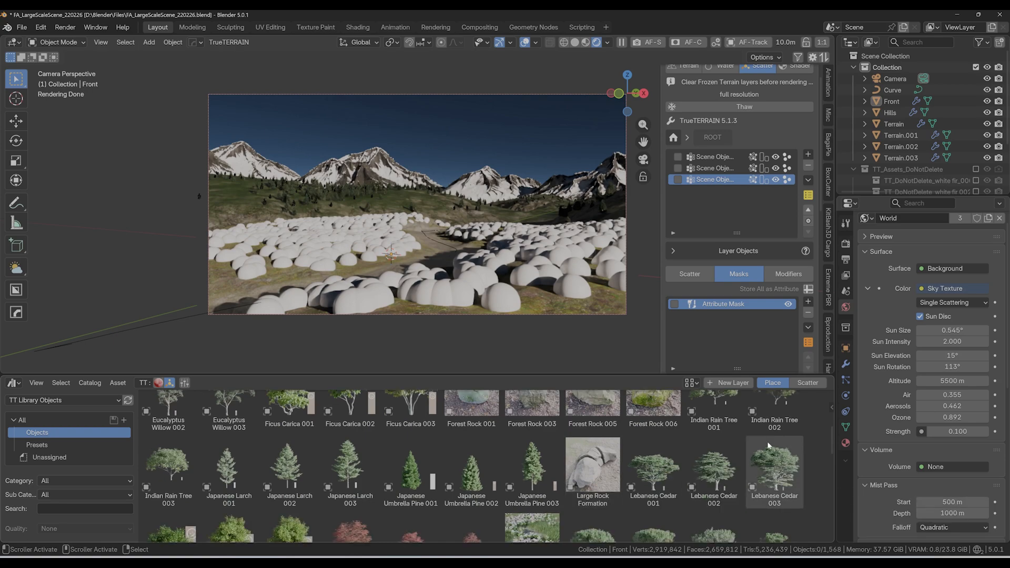
pyautogui.scroll(-3, 779, 443)
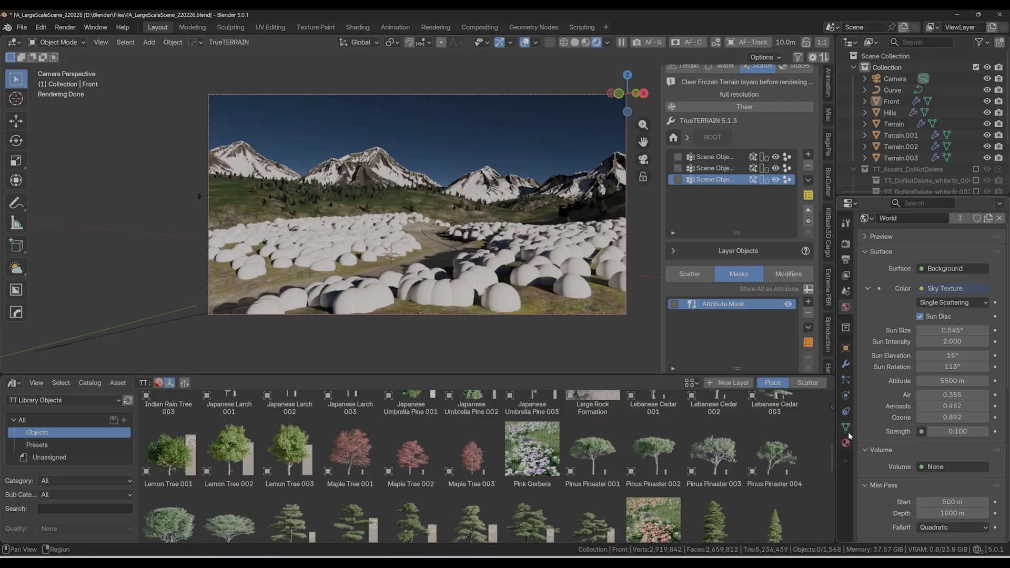
pyautogui.scroll(-3, 805, 445)
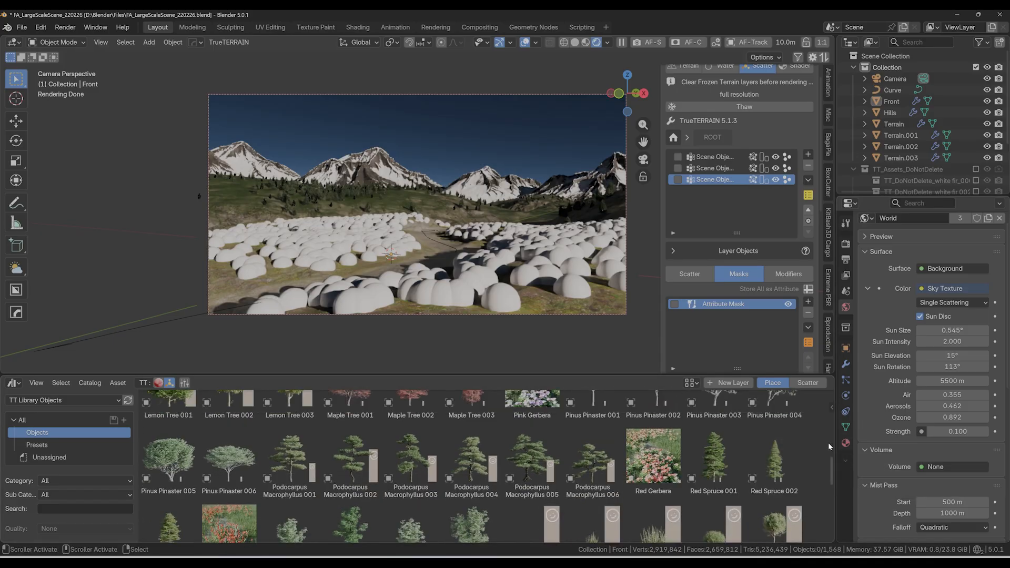
pyautogui.scroll(-2, 784, 447)
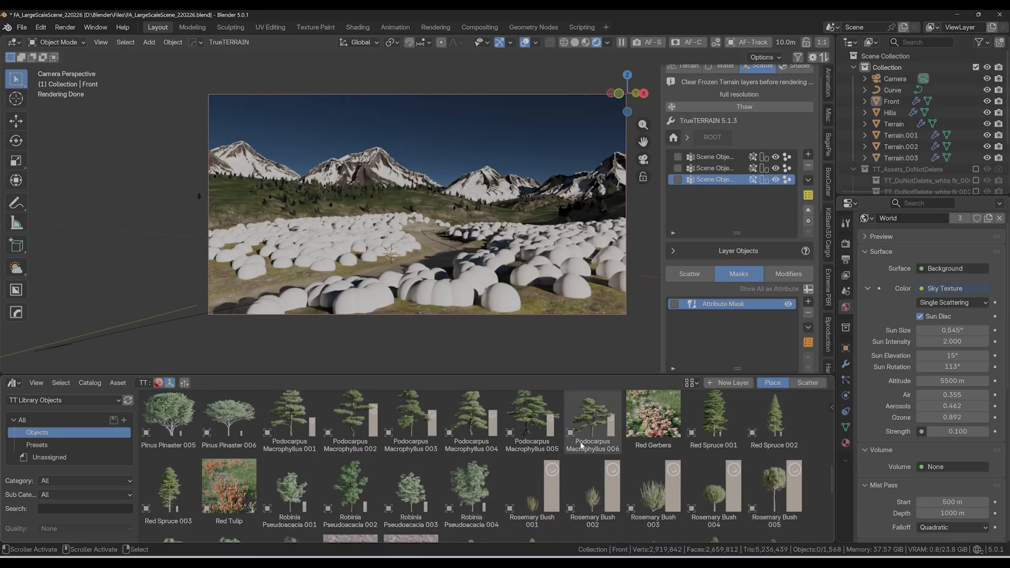
pyautogui.click(471, 489)
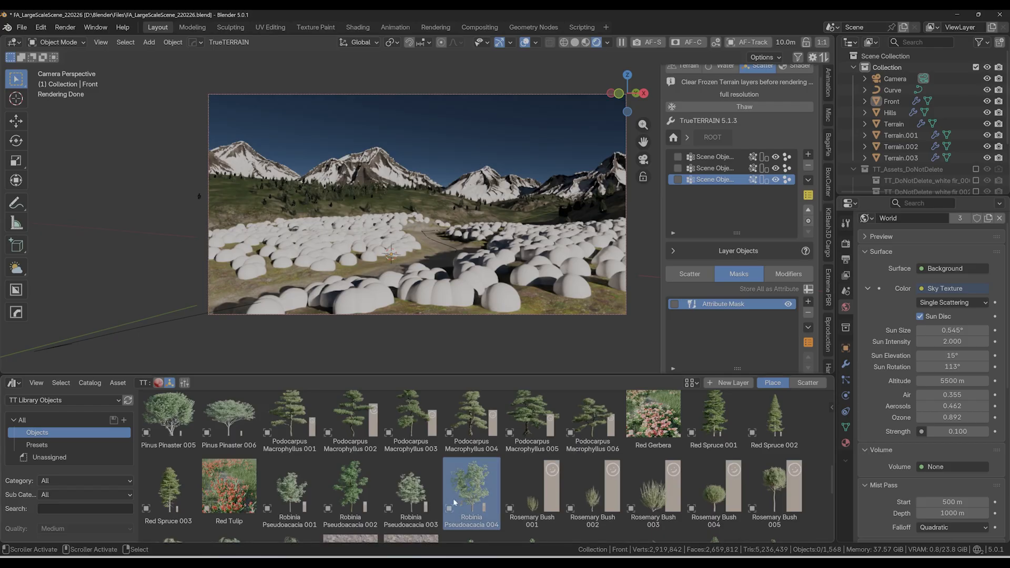
pyautogui.moveTo(470, 505); pyautogui.dragTo(608, 345)
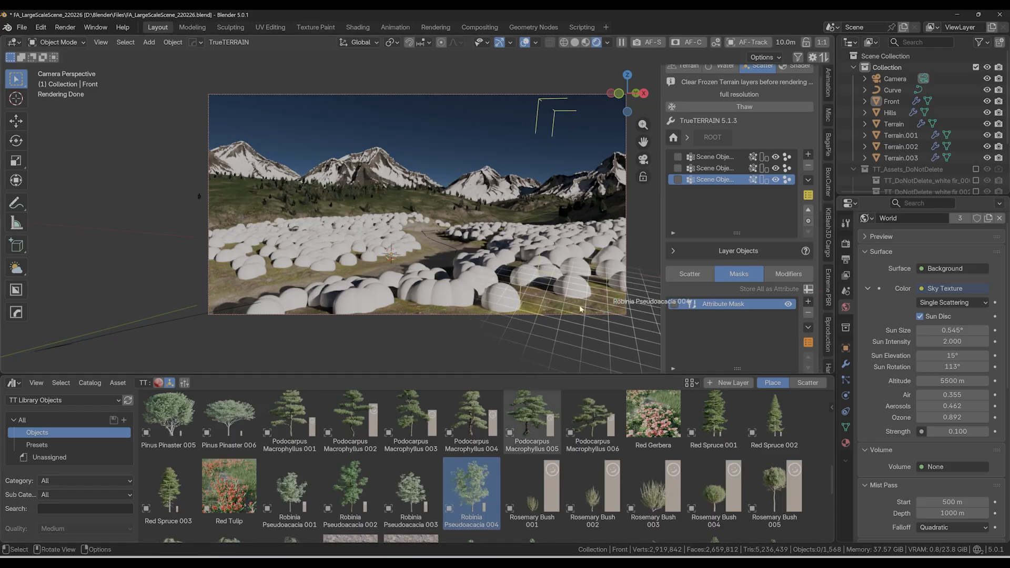
pyautogui.moveTo(580, 308); pyautogui.dragTo(610, 304)
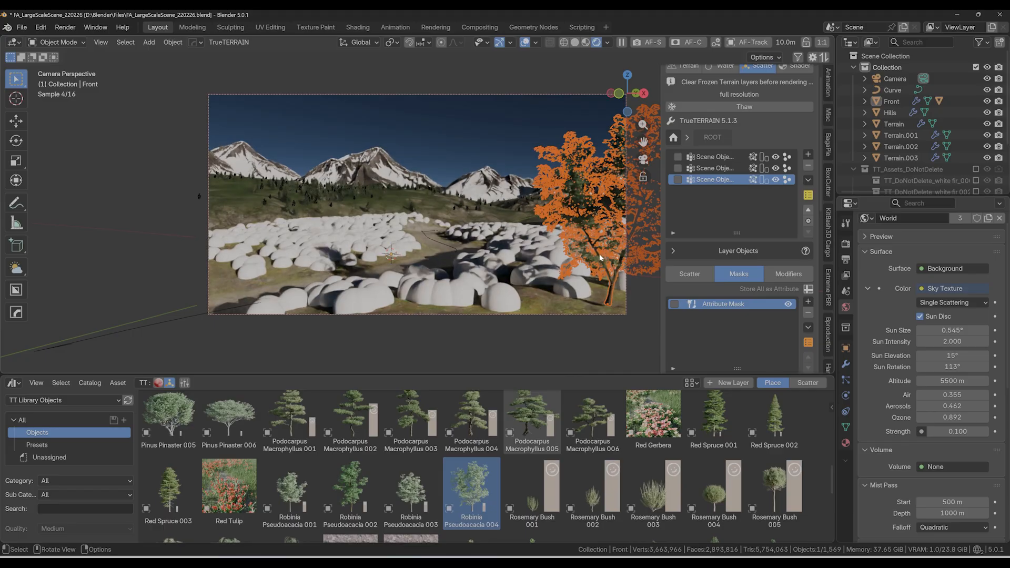
# Clear the Robinia tree's rotation and scale it up by about 3.94
pyautogui.hotkey('alt', 'r')
pyautogui.press('s')
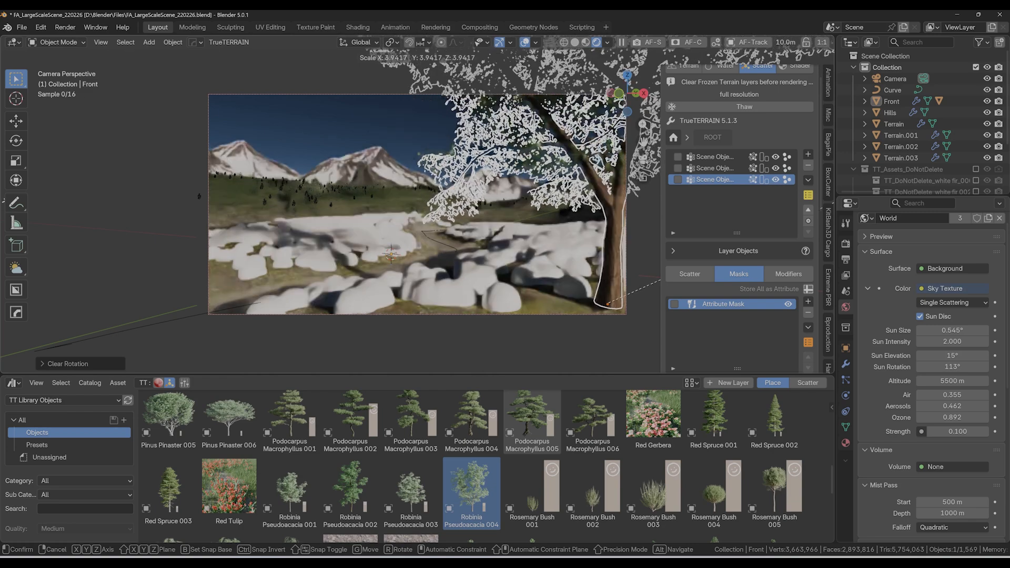
pyautogui.click(639, 252)
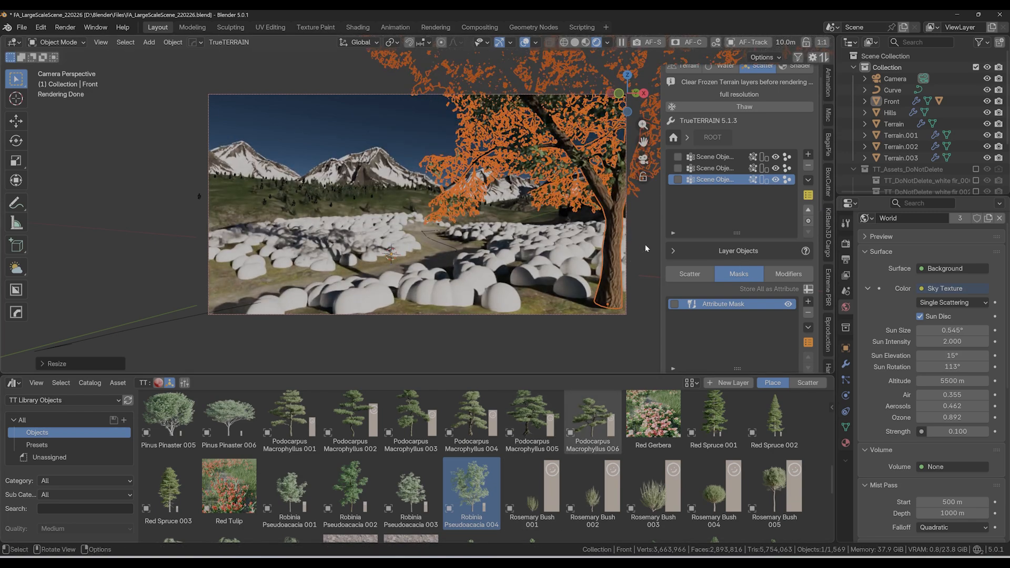
pyautogui.click(639, 282)
pyautogui.click(601, 187)
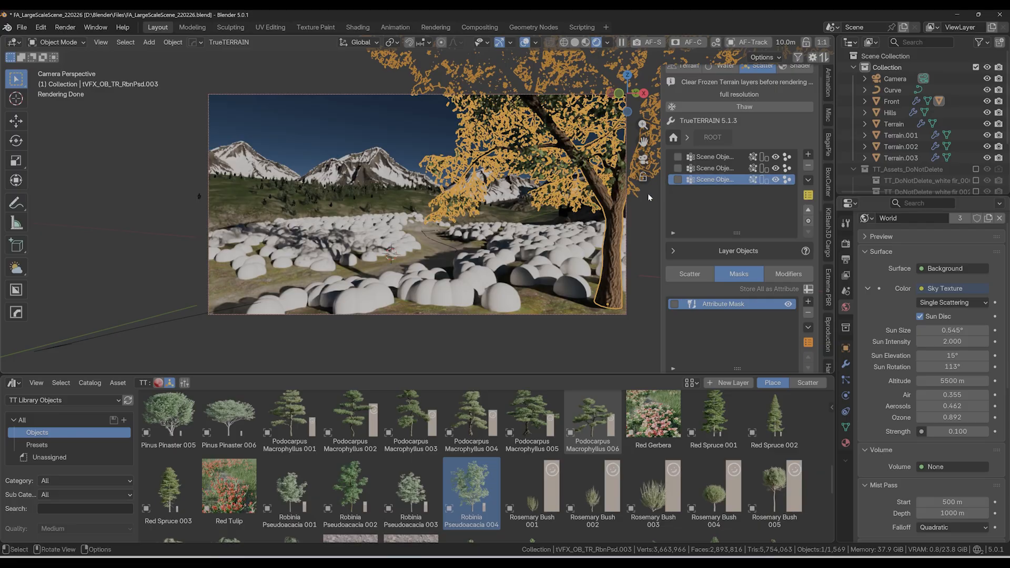
# Rotate the Robinia tree about the global Z axis and lower it slightly along Z into the terrain
pyautogui.press('r')
pyautogui.press('z')
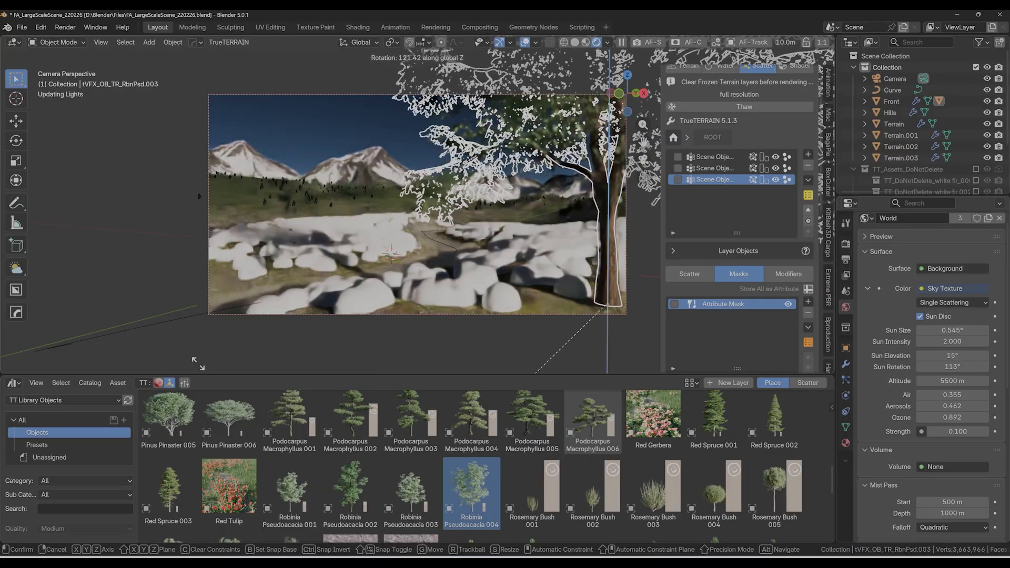
pyautogui.click(99, 310)
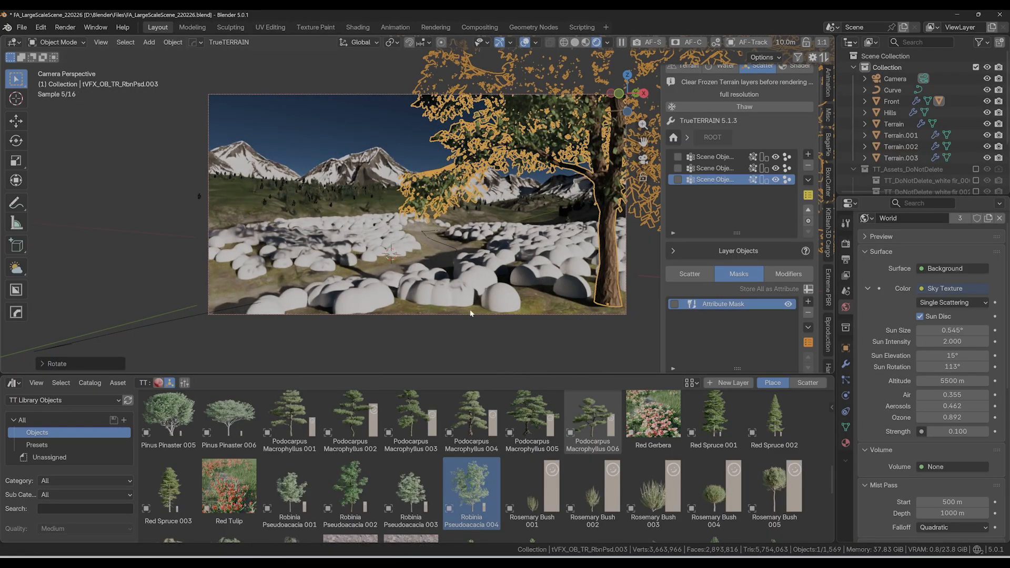
pyautogui.press('g')
pyautogui.press('z')
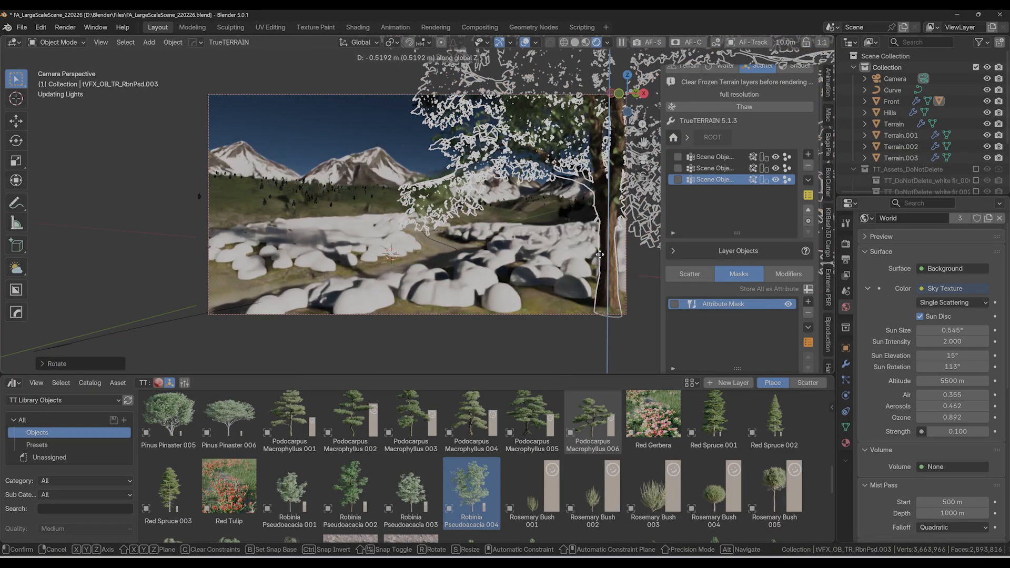
pyautogui.click(551, 274)
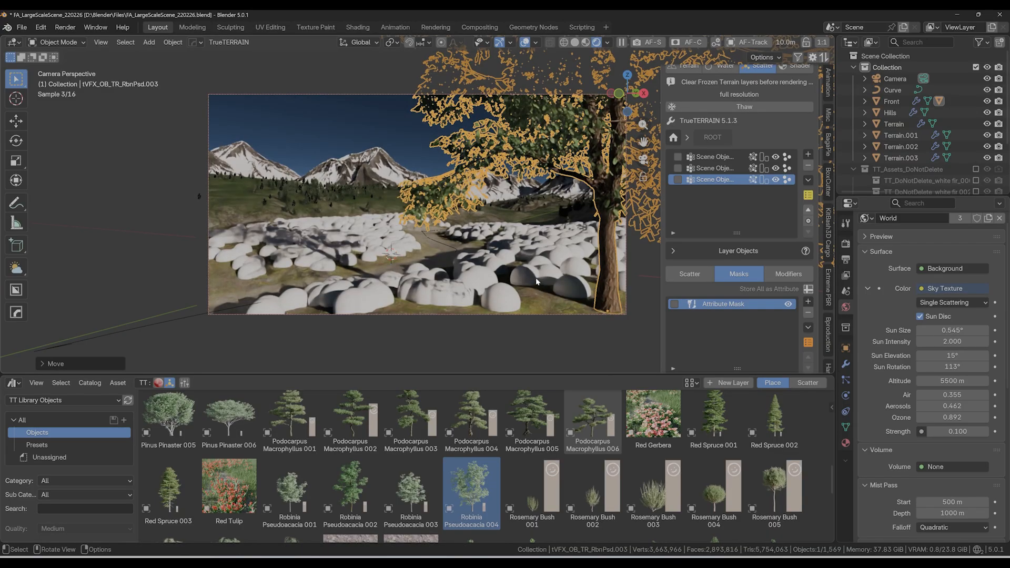
# Move the Robinia tree along the global Y axis farther back from the camera, and keep it selected
pyautogui.press('g')
pyautogui.press('y')
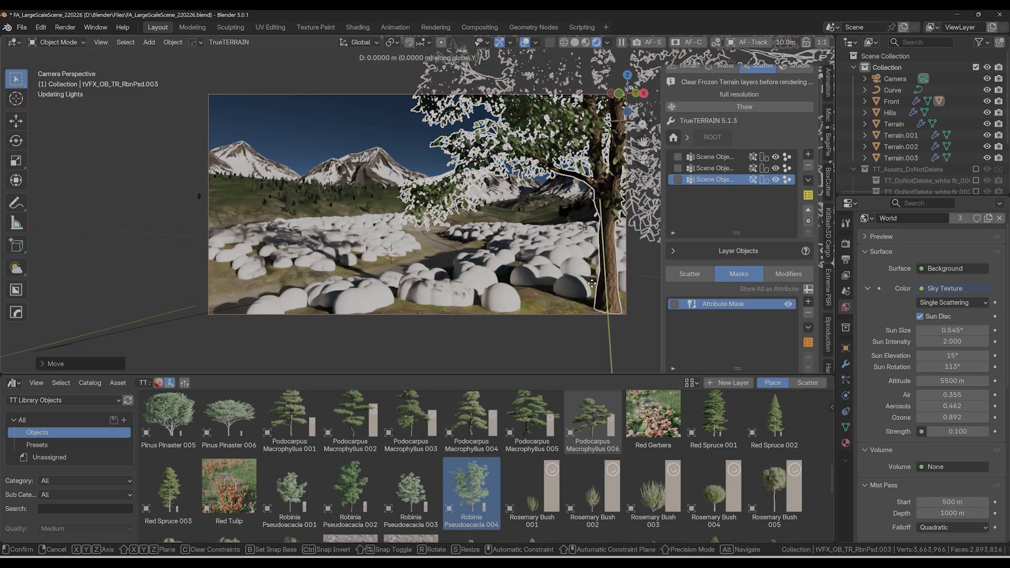
pyautogui.click(596, 250)
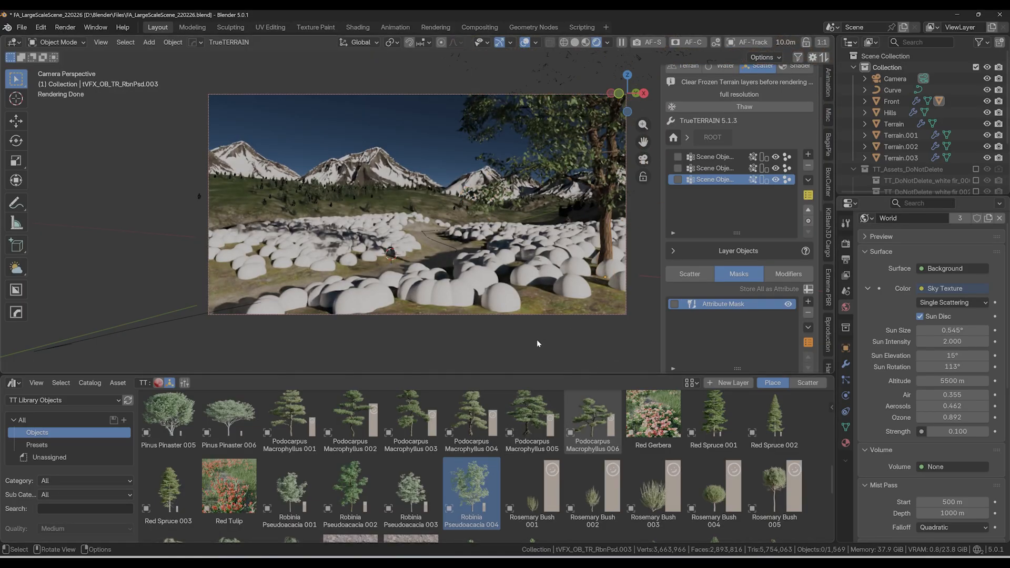
pyautogui.click(587, 181)
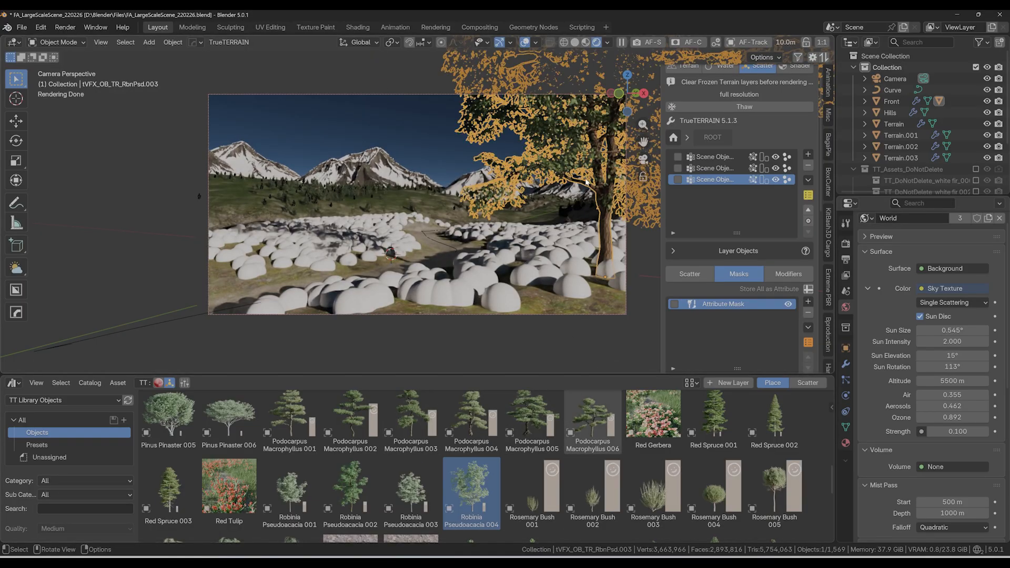
# Make a linked duplicate of the Robinia tree at the left edge of the camera frame along global X and rotate it about global Z
pyautogui.hotkey('alt', 'd')
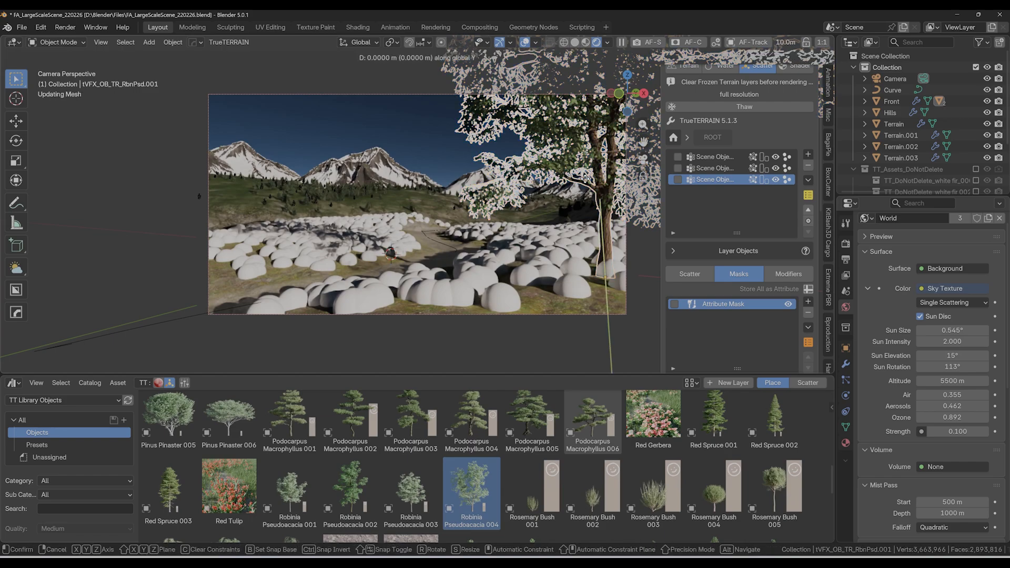
pyautogui.press('x')
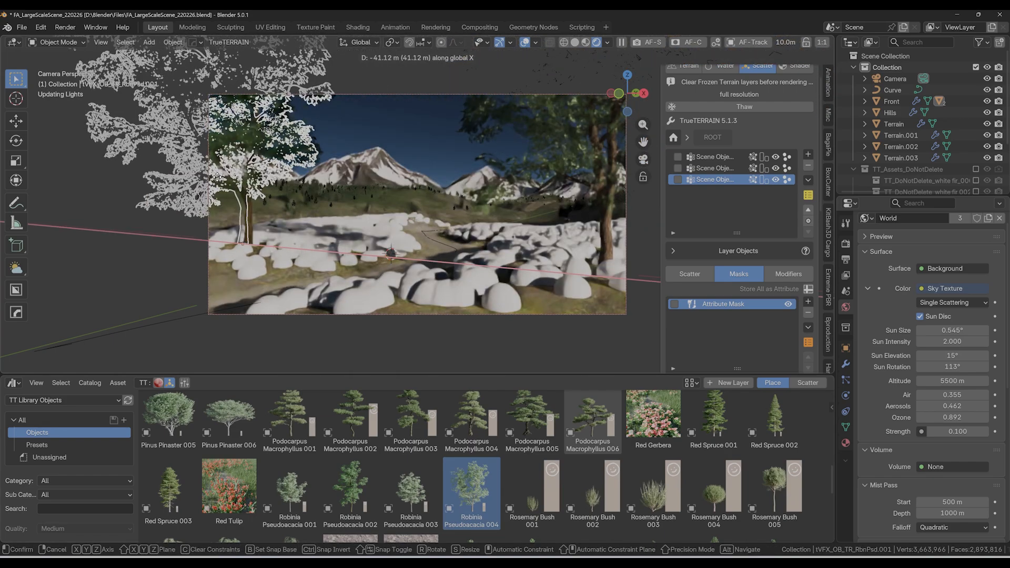
pyautogui.click(188, 176)
pyautogui.press('r')
pyautogui.press('z')
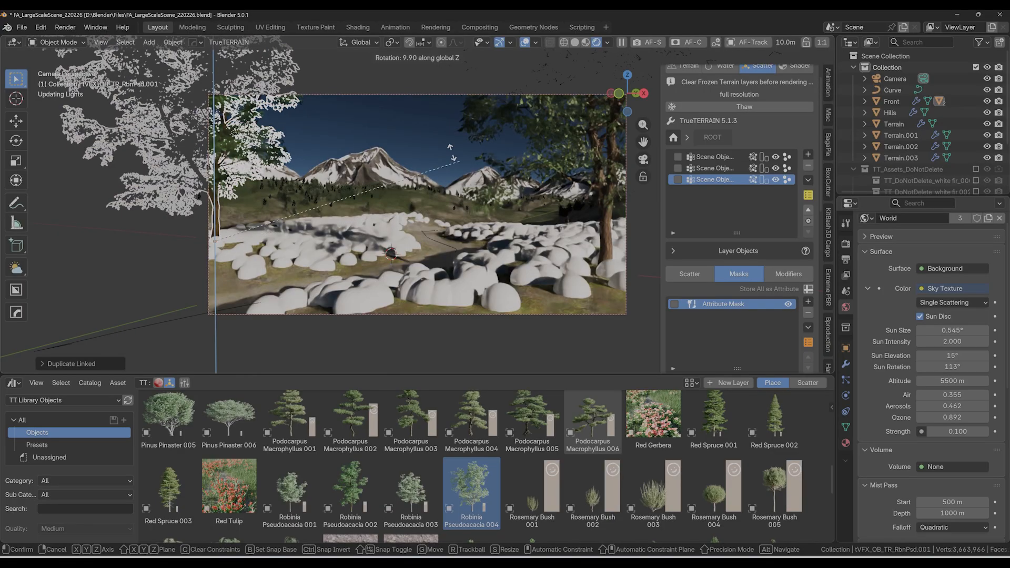
pyautogui.press('Escape')
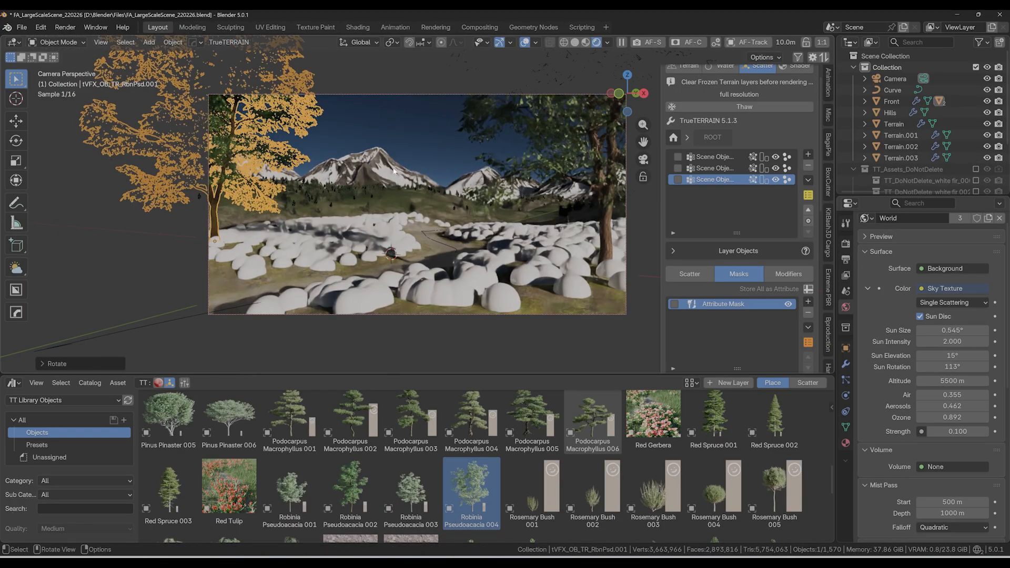
pyautogui.press('Delete')
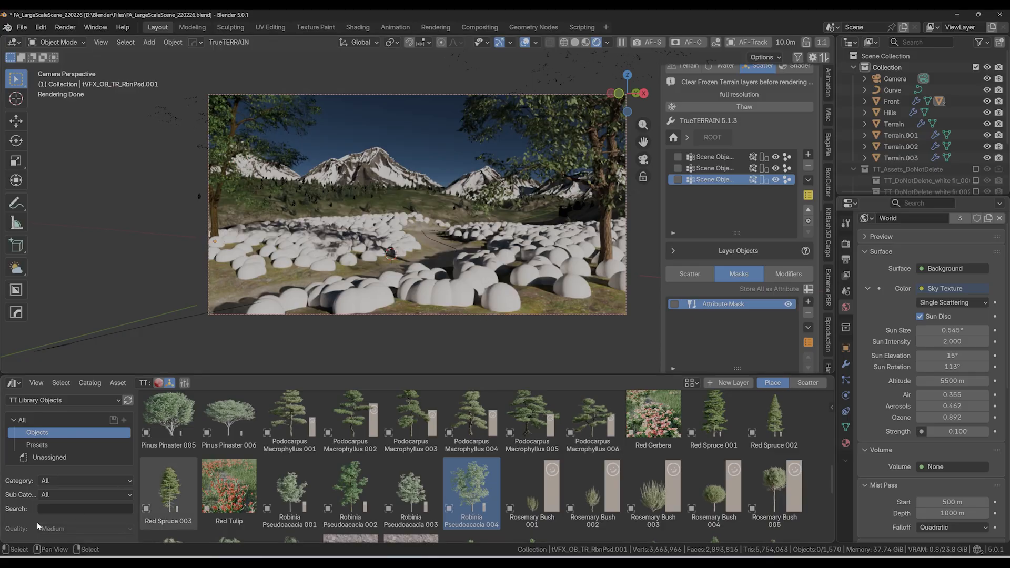
# Find Forest Rock 005 among the library objects, place it on the Front terrain in the right foreground of the frame, and scale it up
pyautogui.scroll(-10, 436, 470)
pyautogui.scroll(5, 443, 475)
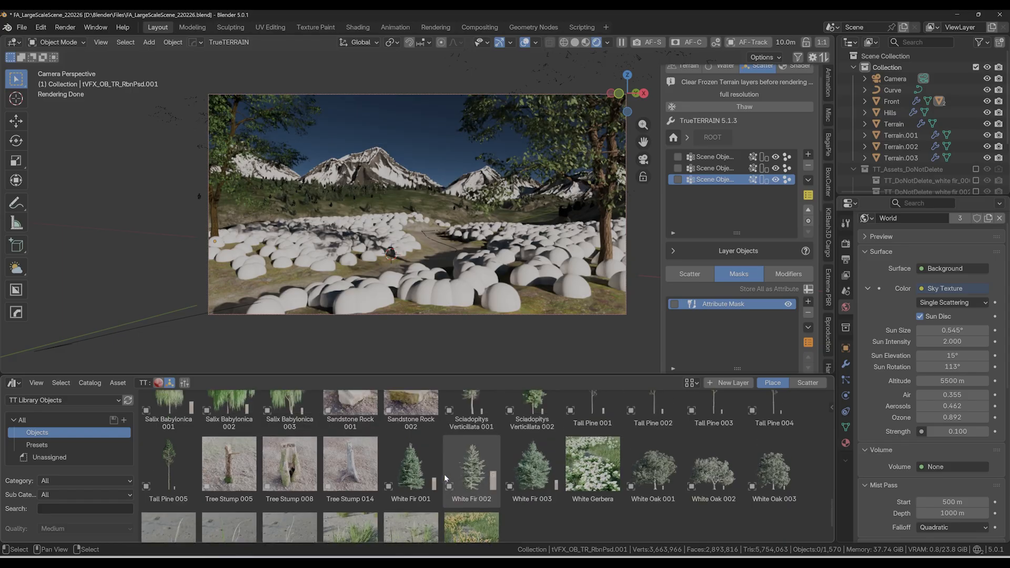
pyautogui.scroll(10, 519, 478)
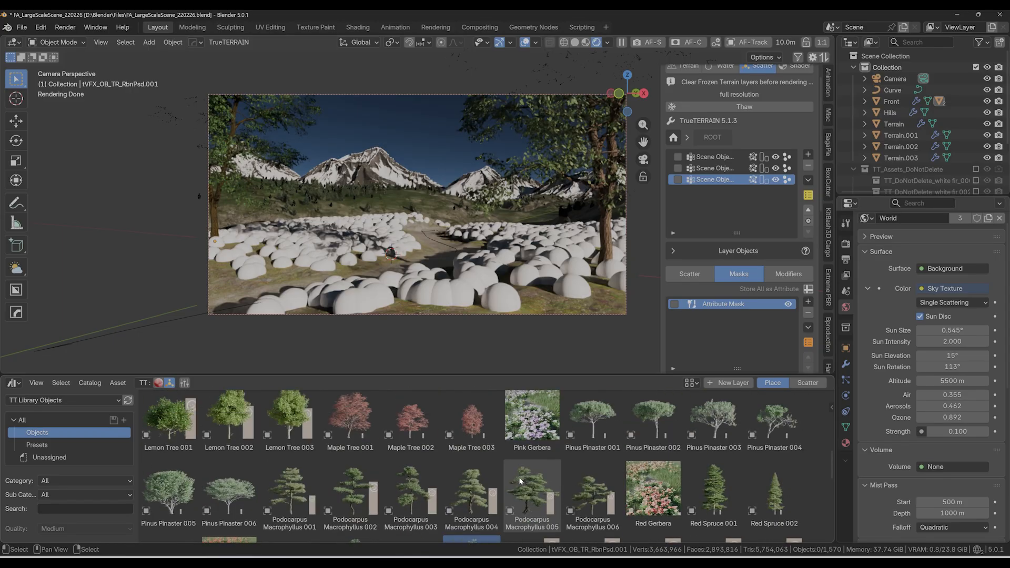
pyautogui.scroll(-1, 656, 478)
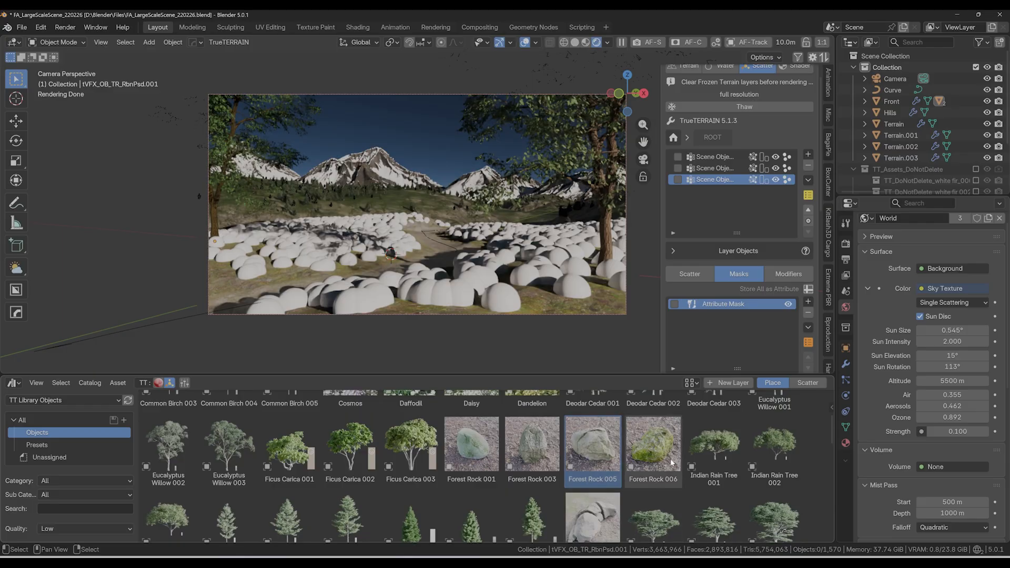
pyautogui.click(590, 446)
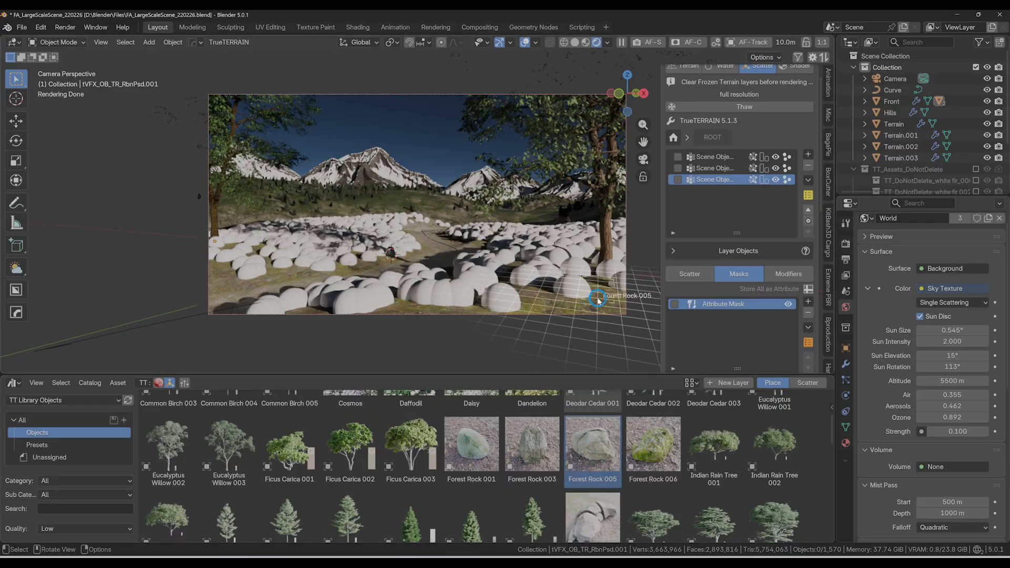
pyautogui.click(599, 293)
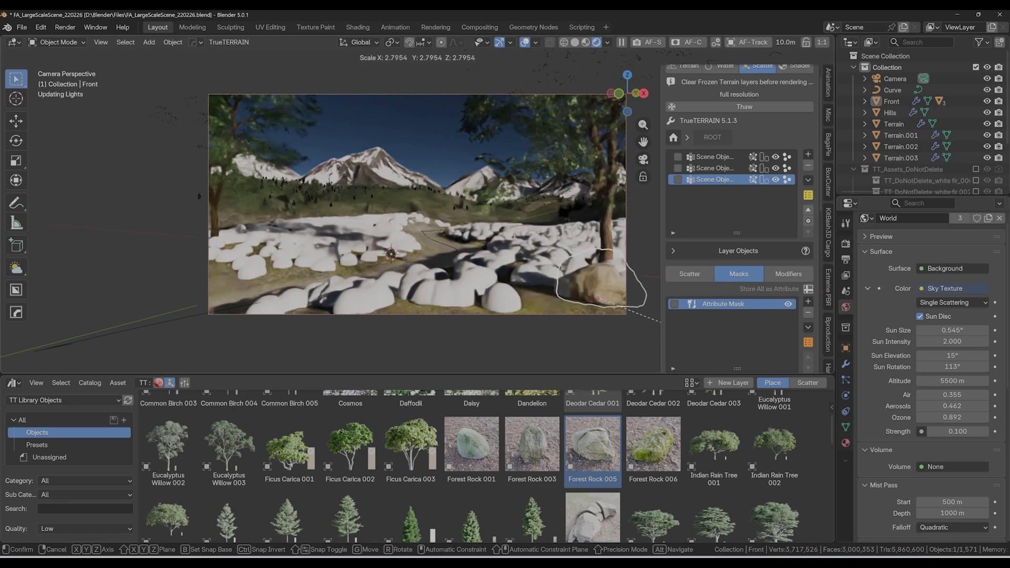
pyautogui.click(638, 322)
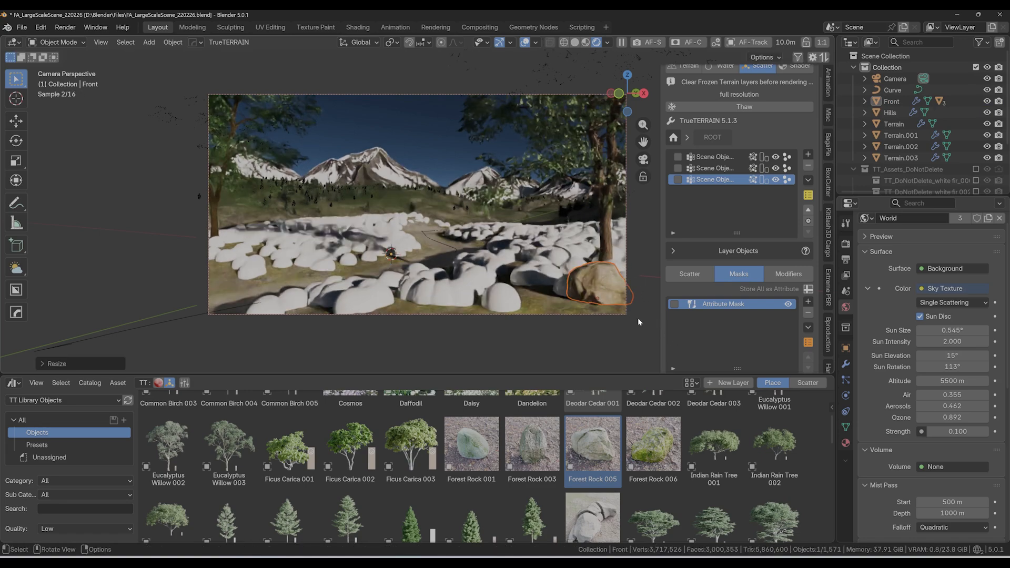
# Move Forest Rock 005 along global X and Y farther back beside the right tree, lower it slightly along Z, and deselect it
pyautogui.press('g')
pyautogui.press('x')
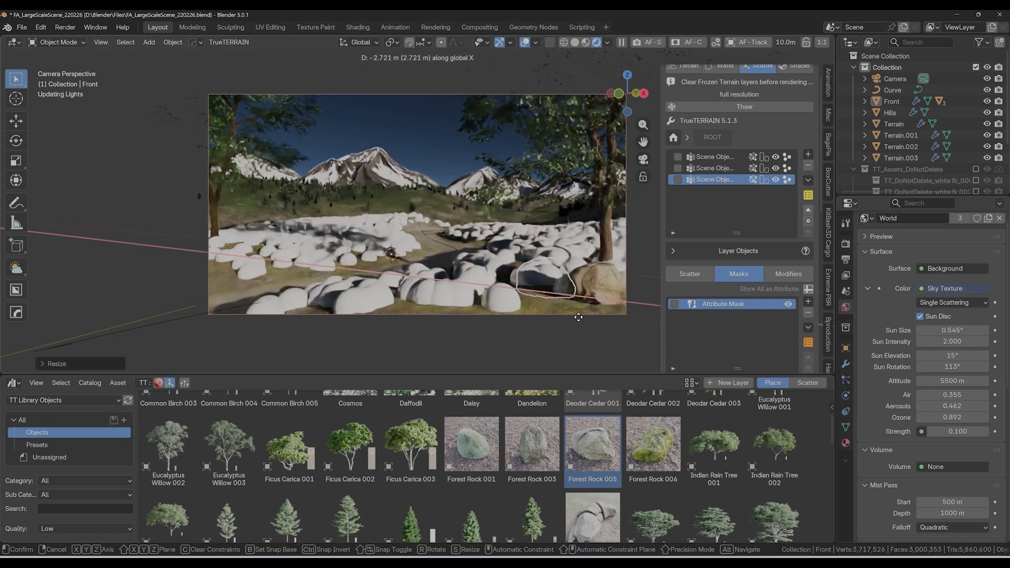
pyautogui.click(579, 318)
pyautogui.press('g')
pyautogui.press('y')
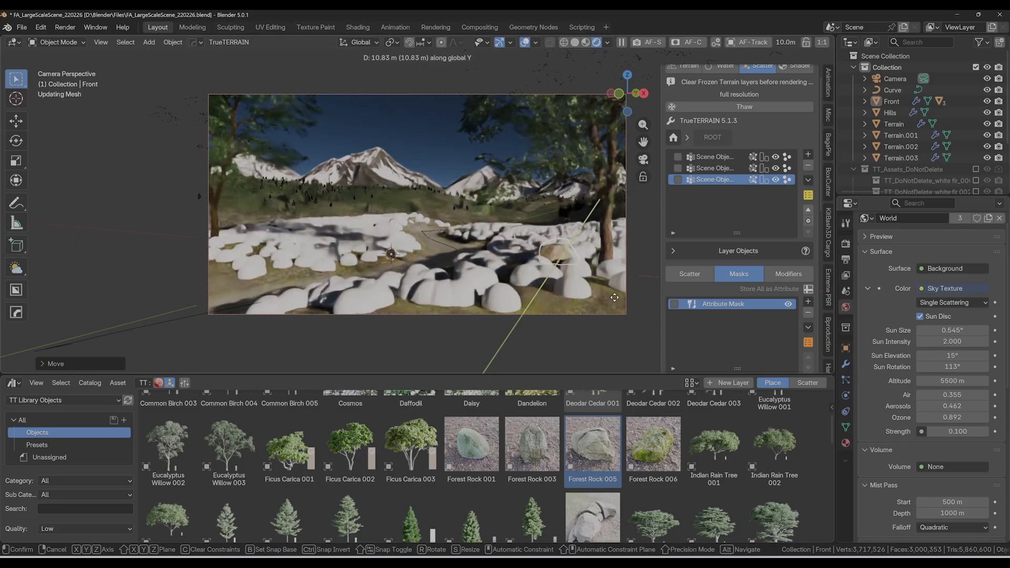
pyautogui.press('z')
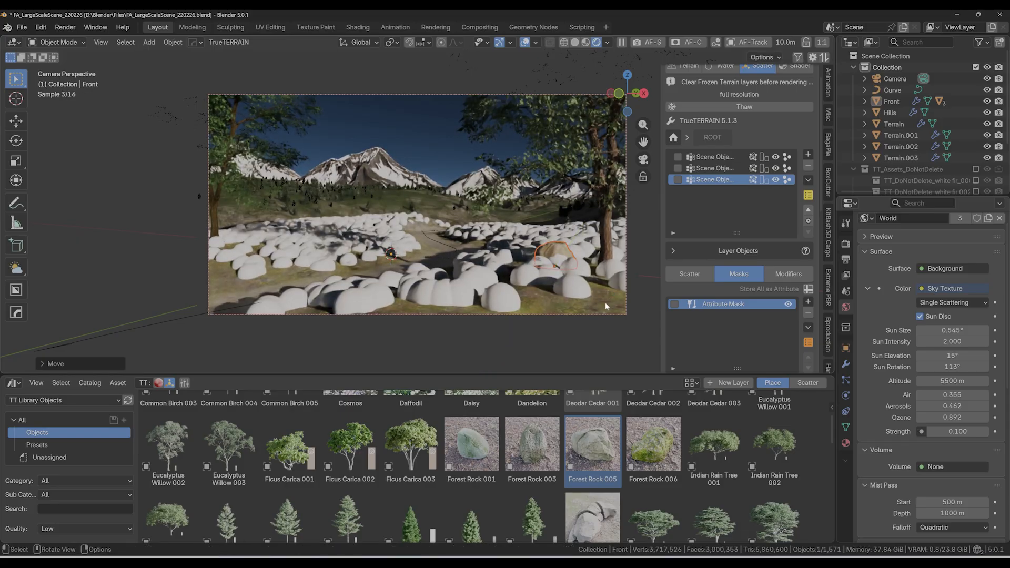
pyautogui.click(606, 303)
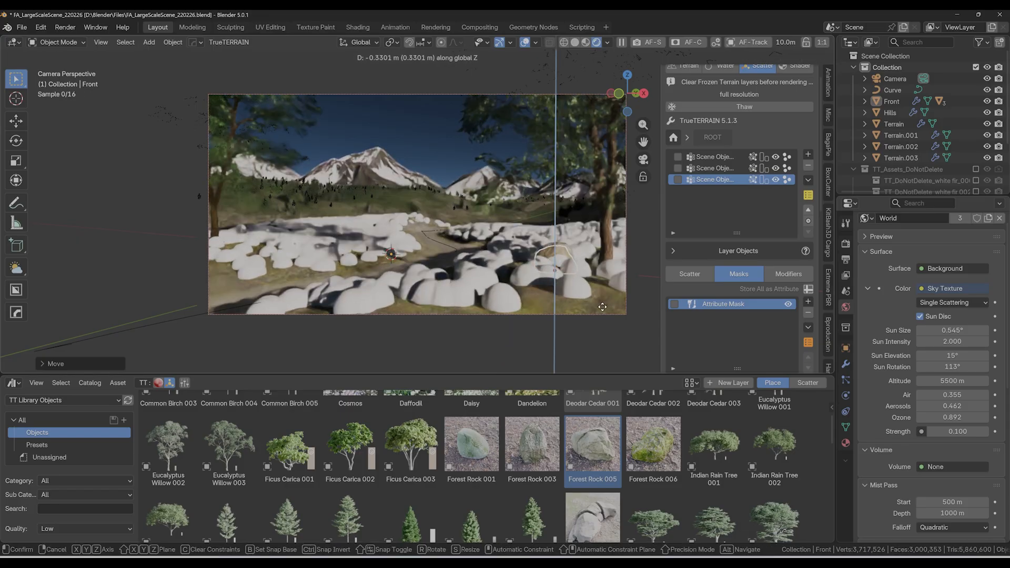
pyautogui.hotkey('alt', 'a')
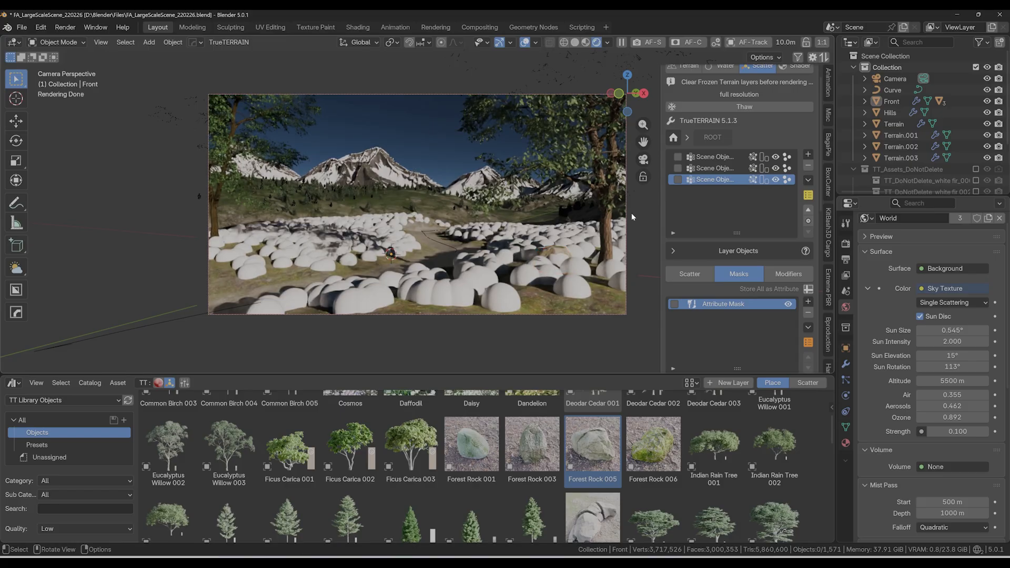
# Place Forest Rock 006 on the Front terrain in the left foreground of the camera frame and scale it up by about 2.6
pyautogui.click(651, 479)
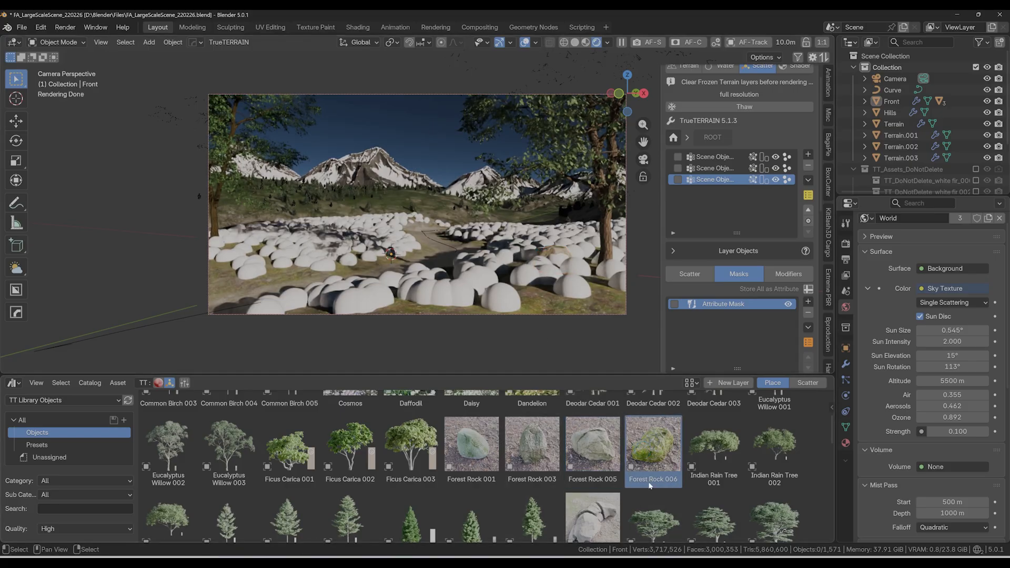
pyautogui.moveTo(654, 454); pyautogui.dragTo(279, 279)
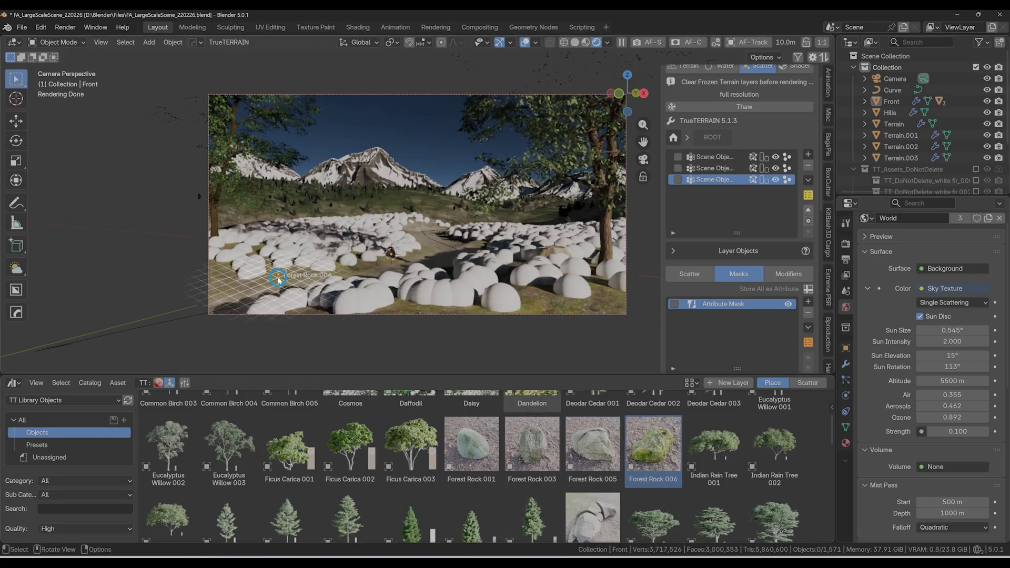
pyautogui.moveTo(384, 268); pyautogui.dragTo(384, 268)
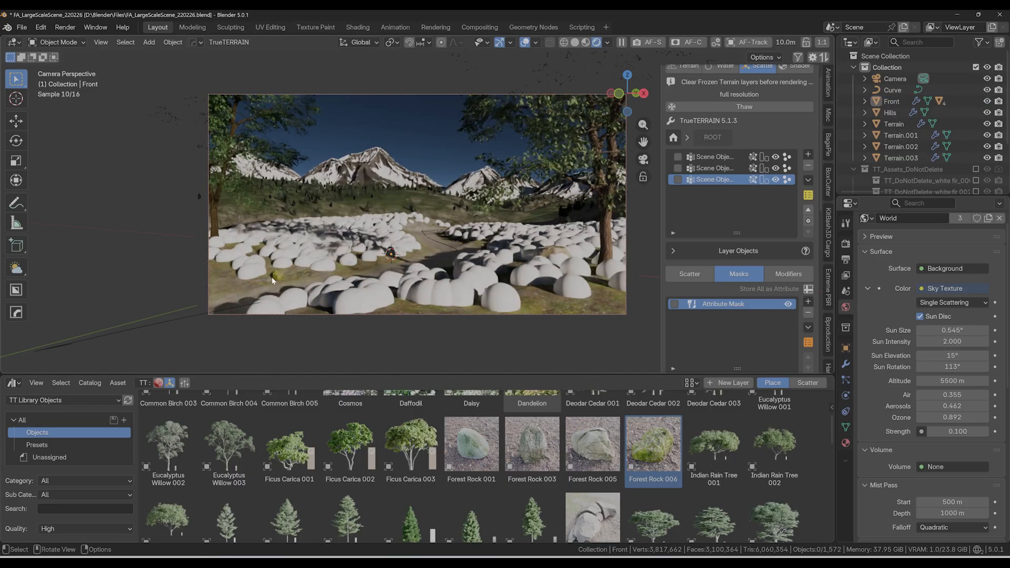
pyautogui.click(277, 274)
pyautogui.press('s')
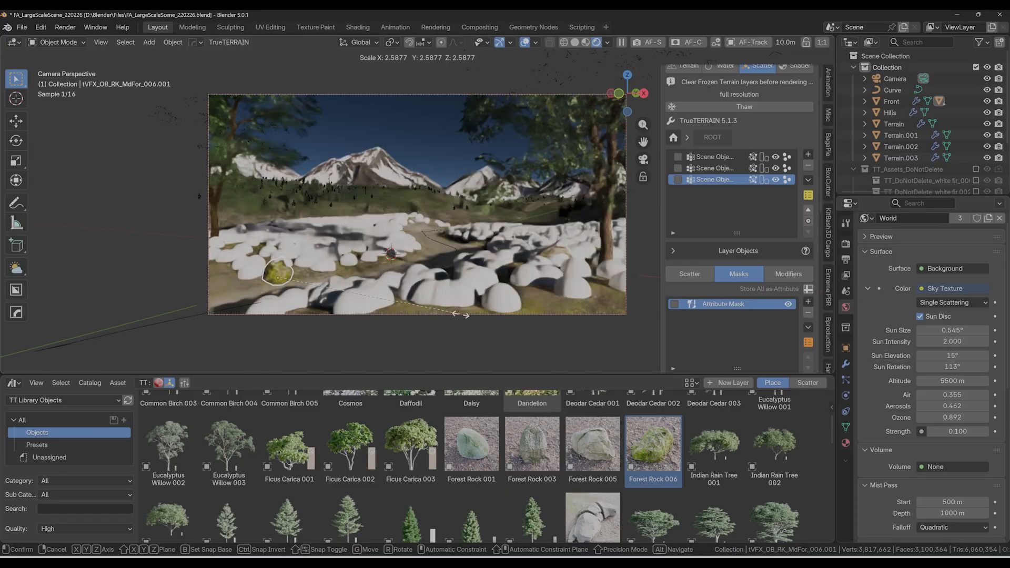
pyautogui.click(466, 315)
# Move Forest Rock 006 along global X and Y to the left edge of the frame, adjust its height along Z, and deselect it
pyautogui.press('g')
pyautogui.press('z')
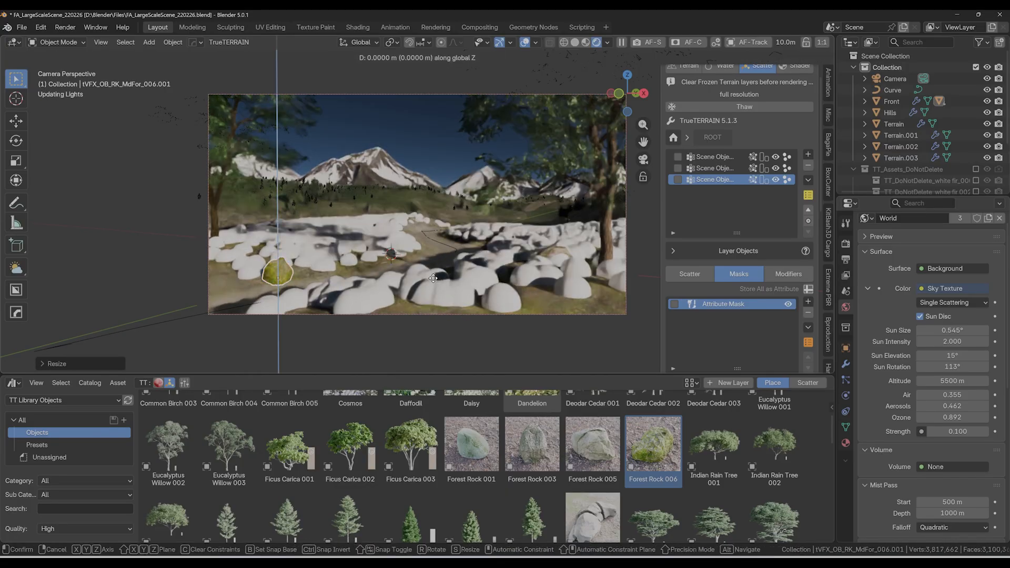
pyautogui.click(432, 281)
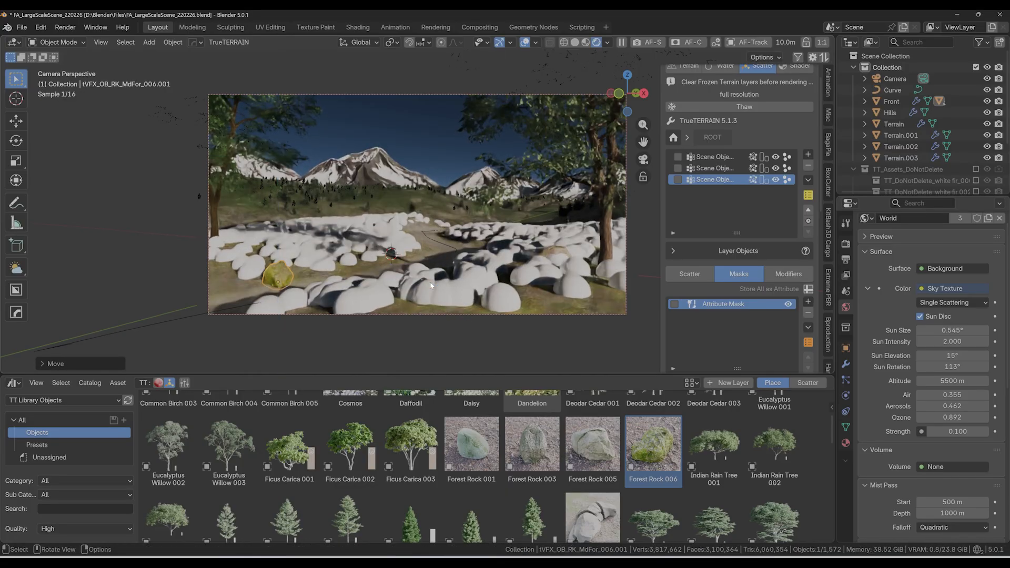
pyautogui.press('g')
pyautogui.press('y')
pyautogui.press('x')
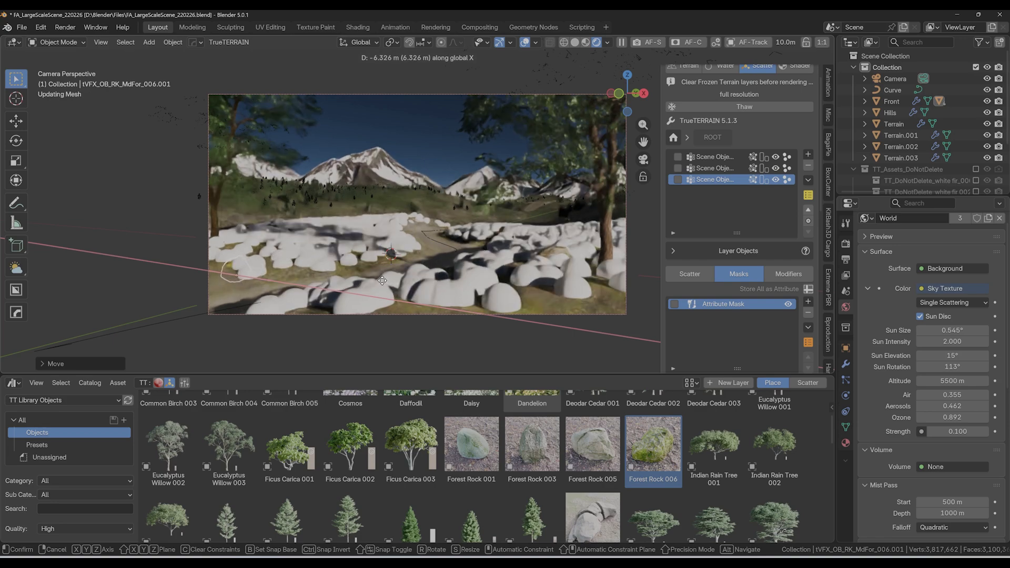
pyautogui.press('z')
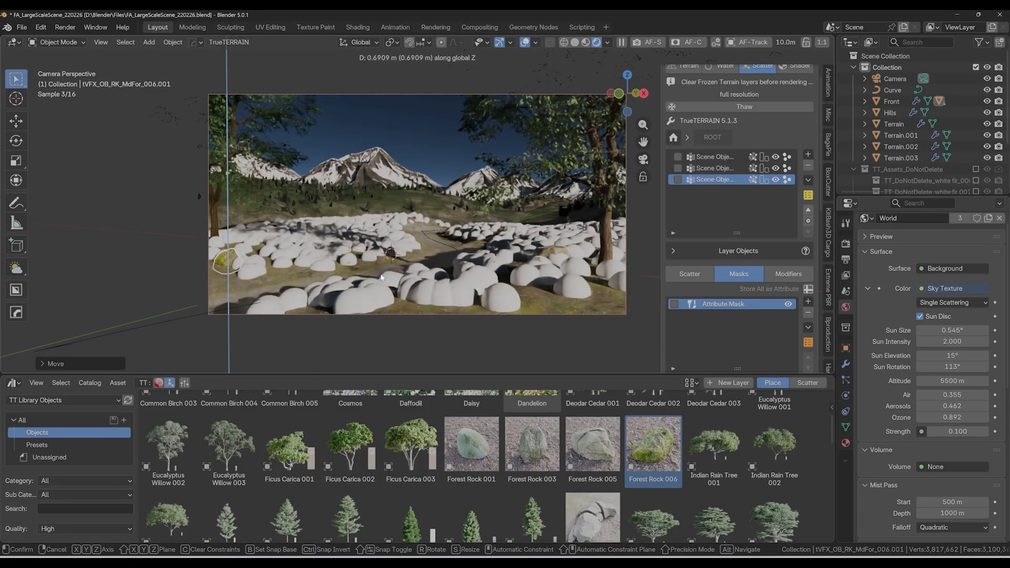
pyautogui.click(343, 220)
pyautogui.click(507, 138)
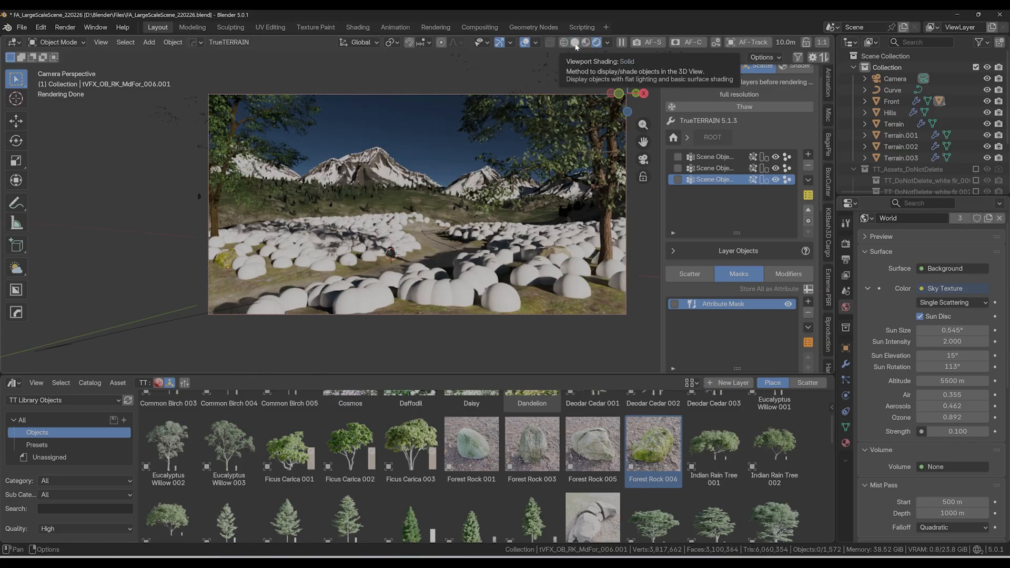
# Switch the viewport to Solid shading and render the image from the camera
pyautogui.press('z')
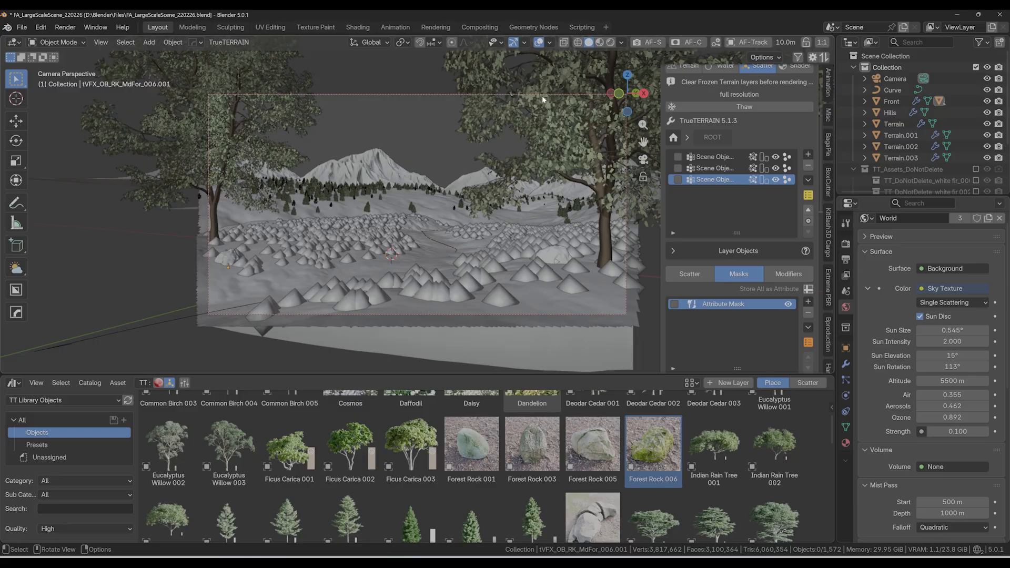
pyautogui.press('F12')
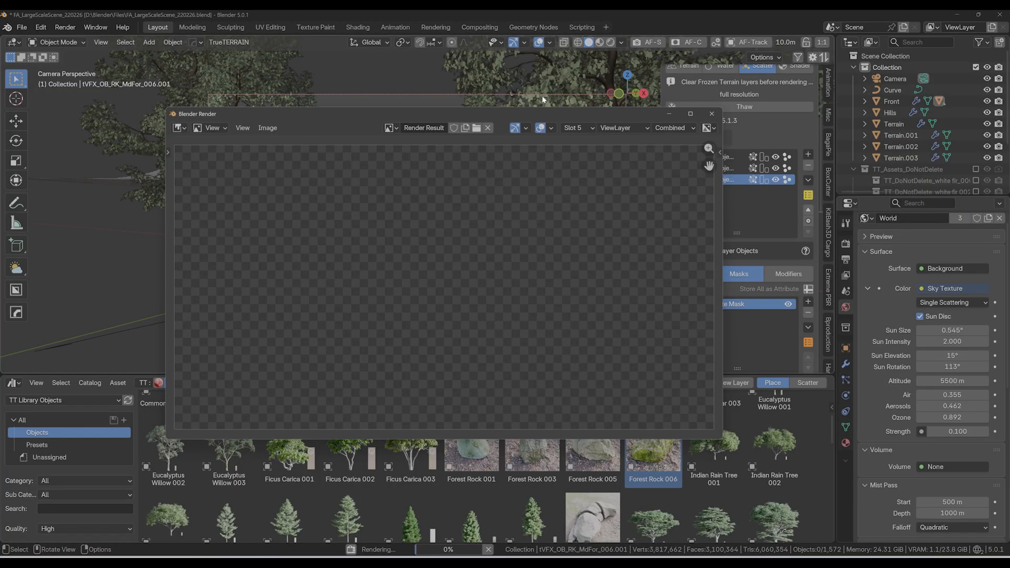